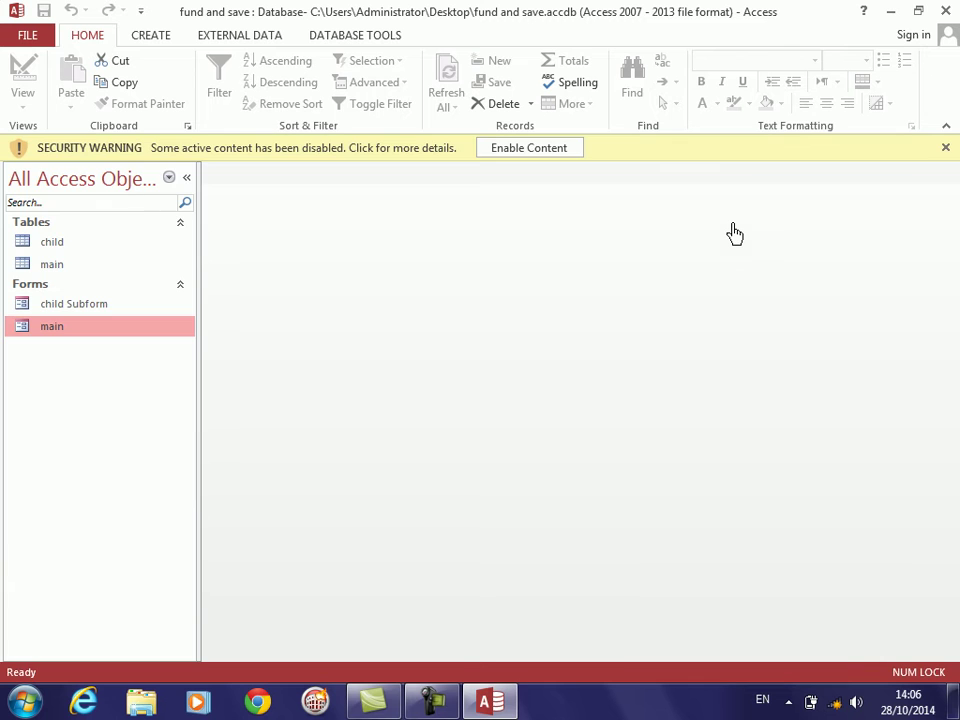
Step: Enable the database's active content and open the main form
{"action": "left_click", "coordinate": [546, 150]}
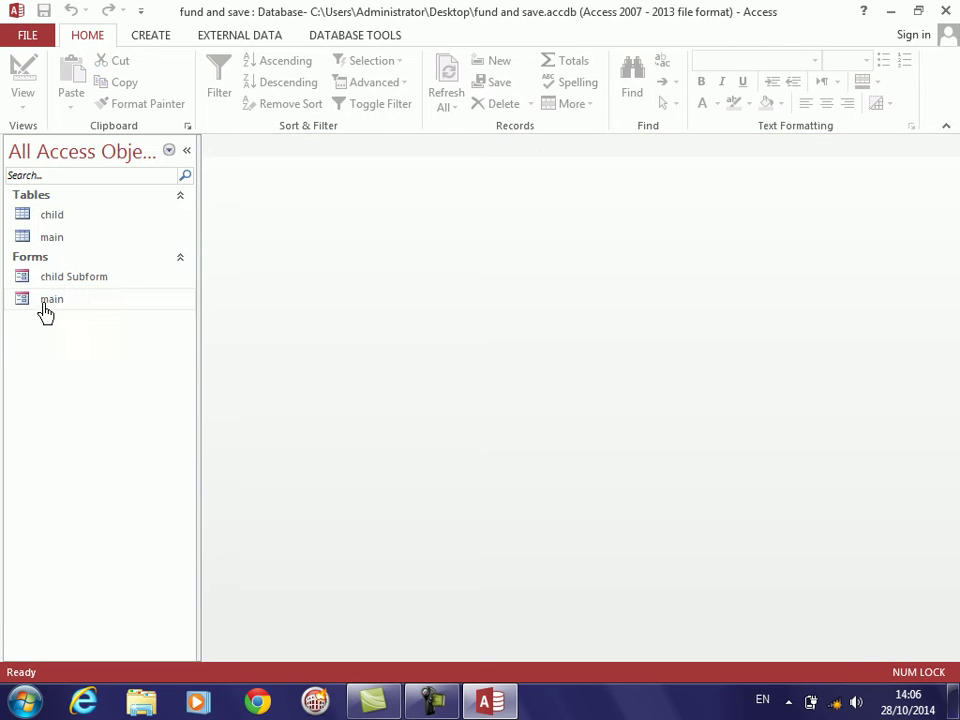
{"action": "left_click", "coordinate": [45, 310]}
{"action": "double_click", "coordinate": [45, 310]}
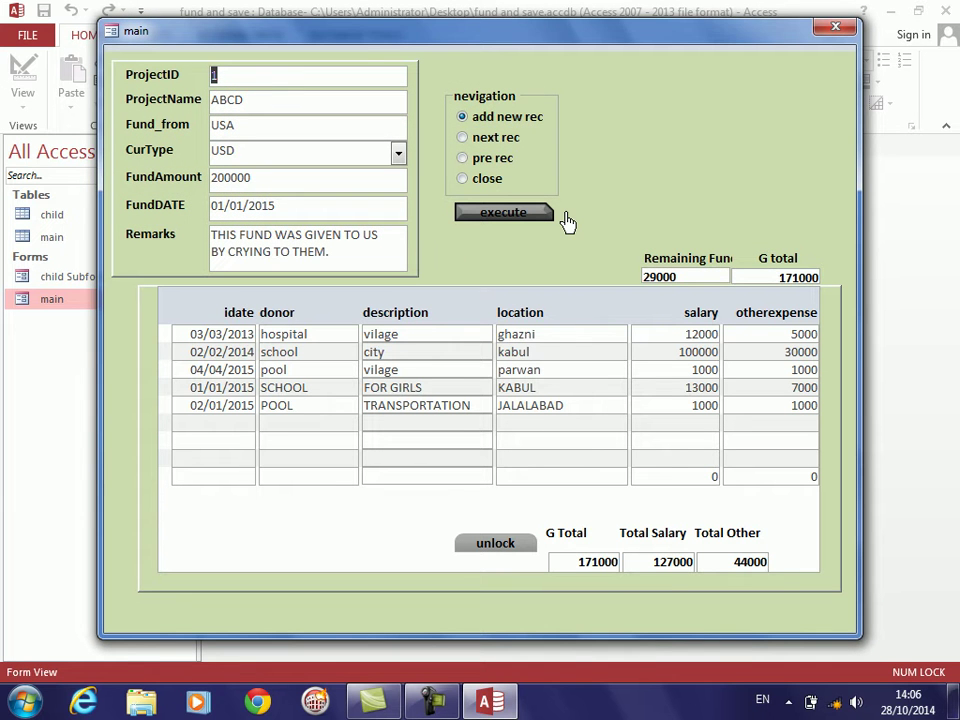
Step: Unlock the subform and start a new expense row dated 2/1/2014 with donor abc and description deft
{"action": "left_click", "coordinate": [494, 550]}
{"action": "left_click", "coordinate": [237, 424]}
{"action": "type", "text": "2/1/2014"}
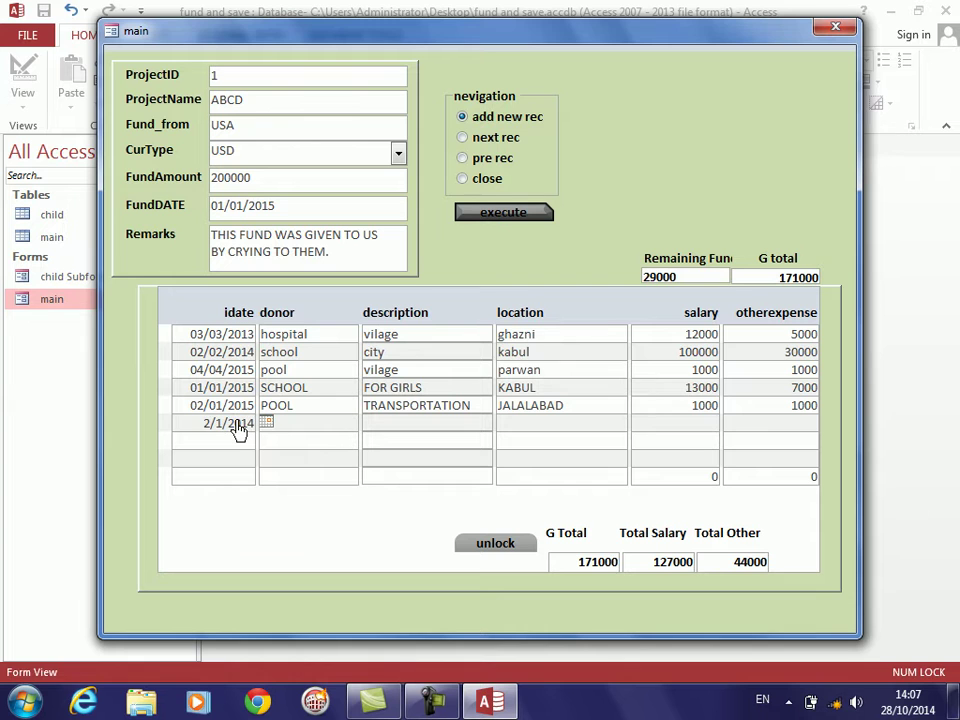
{"action": "key", "text": "Tab"}
{"action": "type", "text": "abc"}
{"action": "key", "text": "Tab"}
{"action": "type", "text": "deft"}
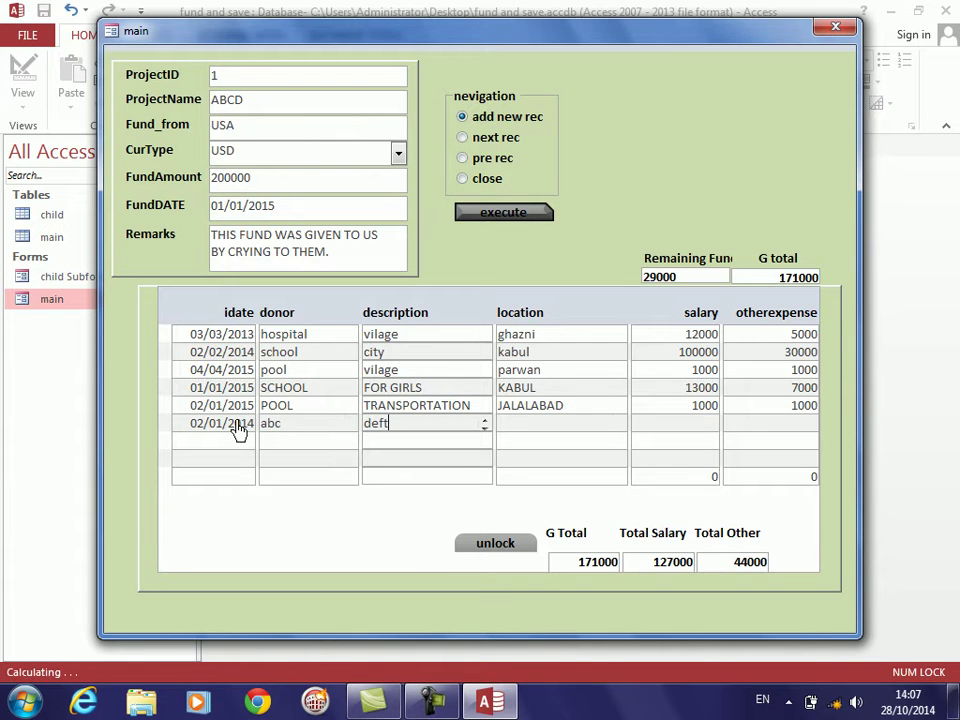
Step: Complete the new expense row with location pakisann and salary 30000, leaving other expense empty
{"action": "key", "text": "Tab"}
{"action": "type", "text": "pakisann"}
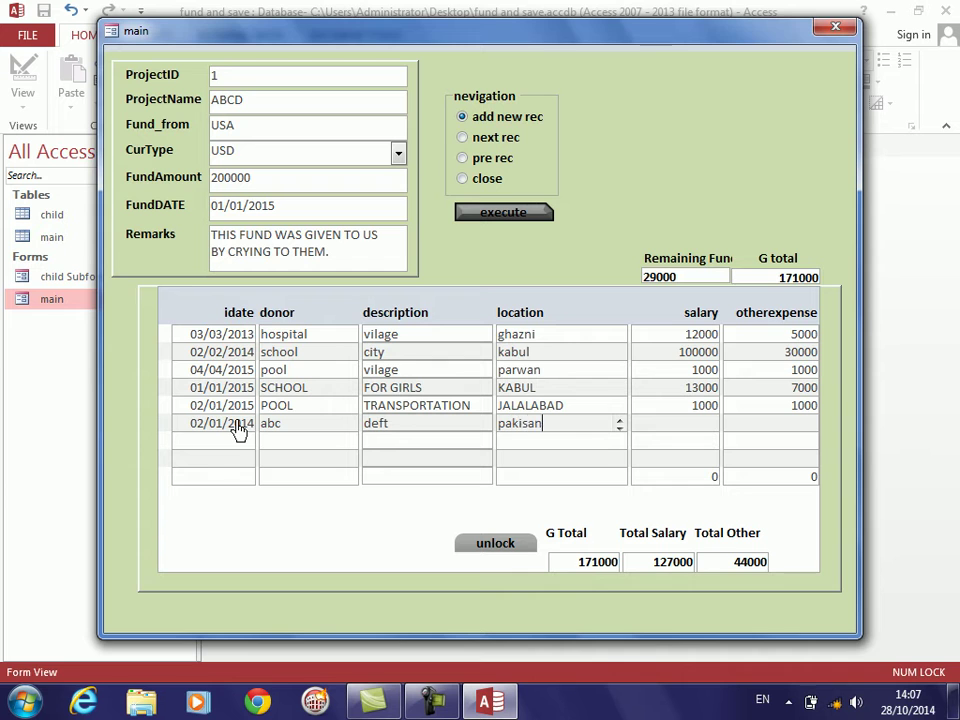
{"action": "key", "text": "Tab"}
{"action": "type", "text": "30000"}
{"action": "key", "text": "Tab"}
{"action": "key", "text": "Tab"}
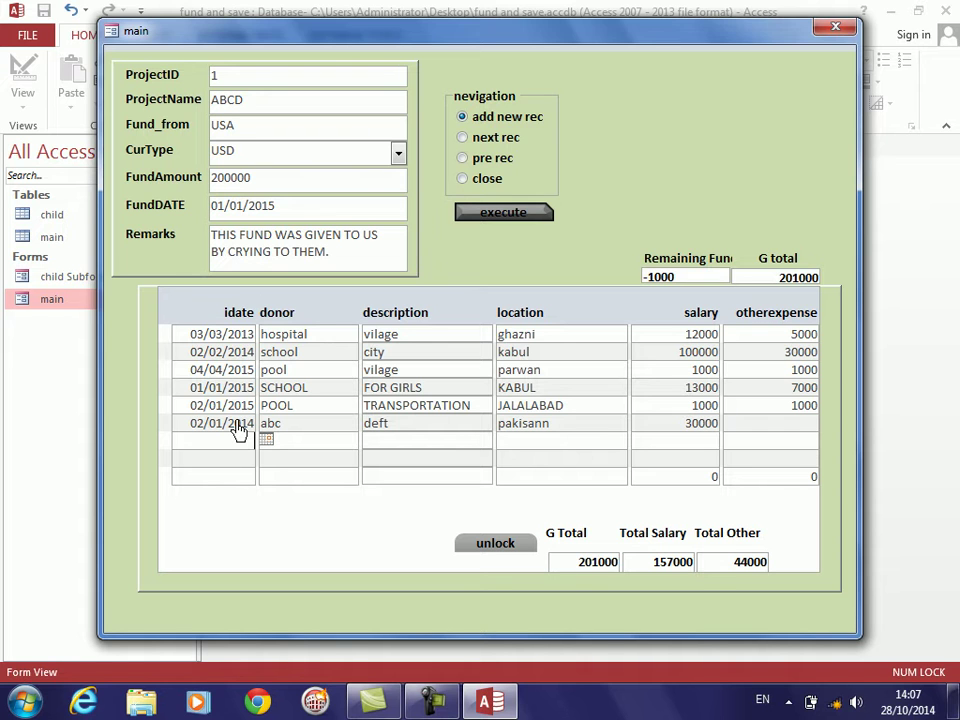
Step: Examine the Remaining Fund field and the main form's layout in Design View, returning to Form View
{"action": "left_click", "coordinate": [684, 277]}
{"action": "right_click", "coordinate": [679, 172]}
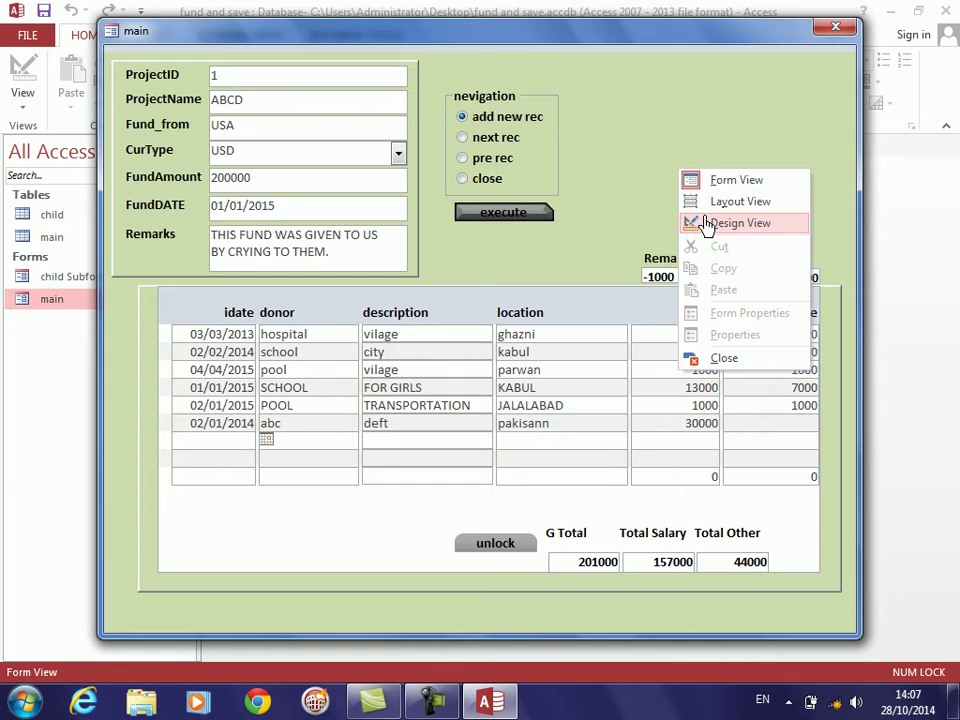
{"action": "left_click", "coordinate": [738, 223]}
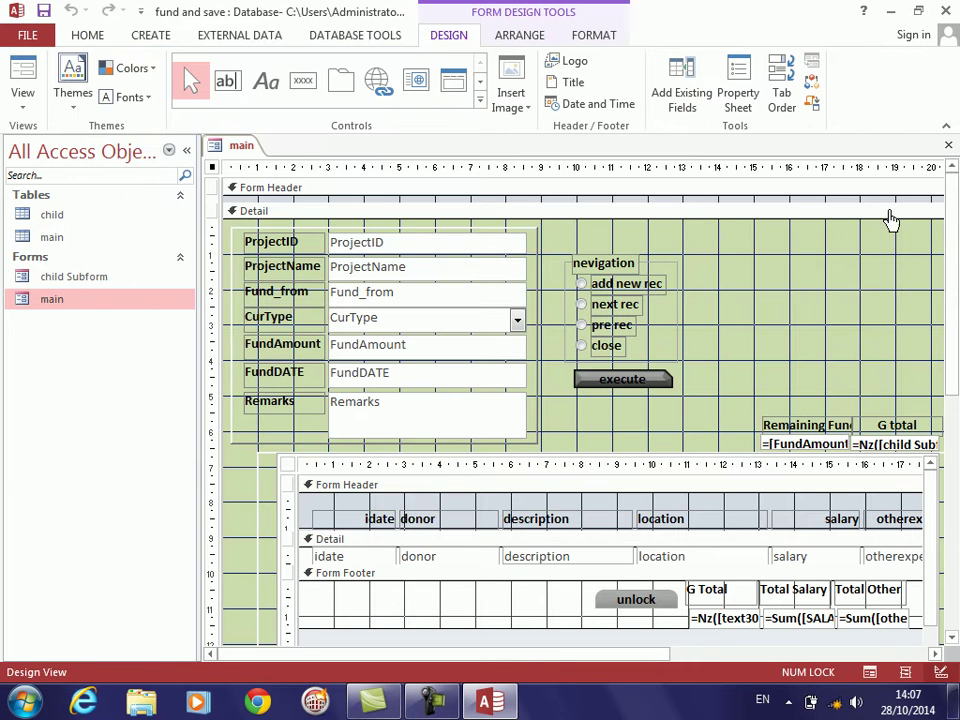
{"action": "left_click_drag", "start_coordinate": [946, 212], "coordinate": [952, 312]}
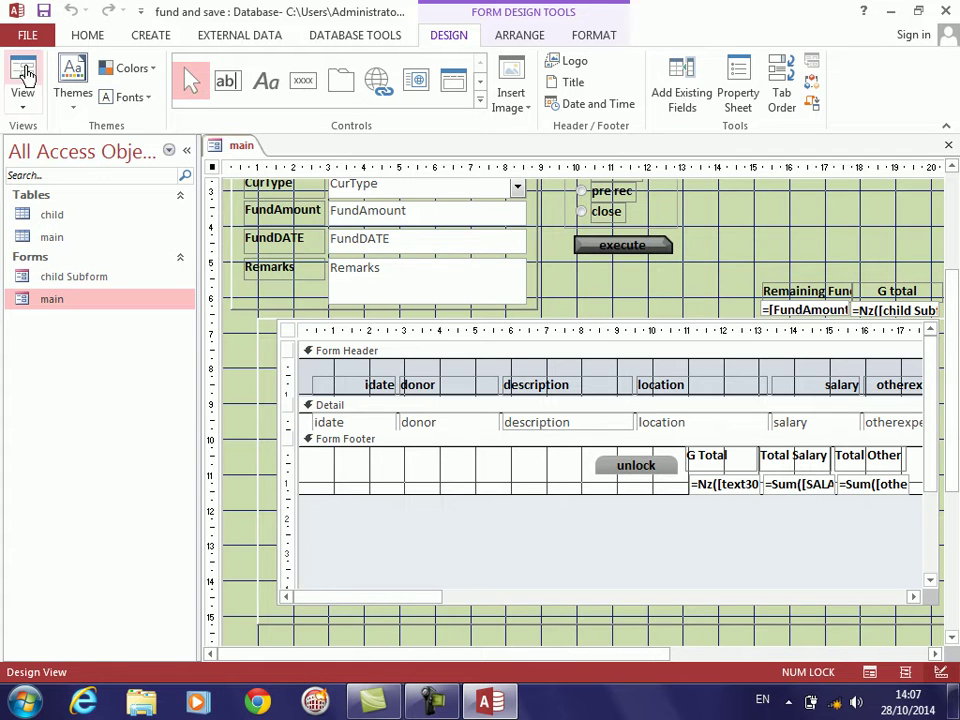
{"action": "left_click", "coordinate": [24, 76]}
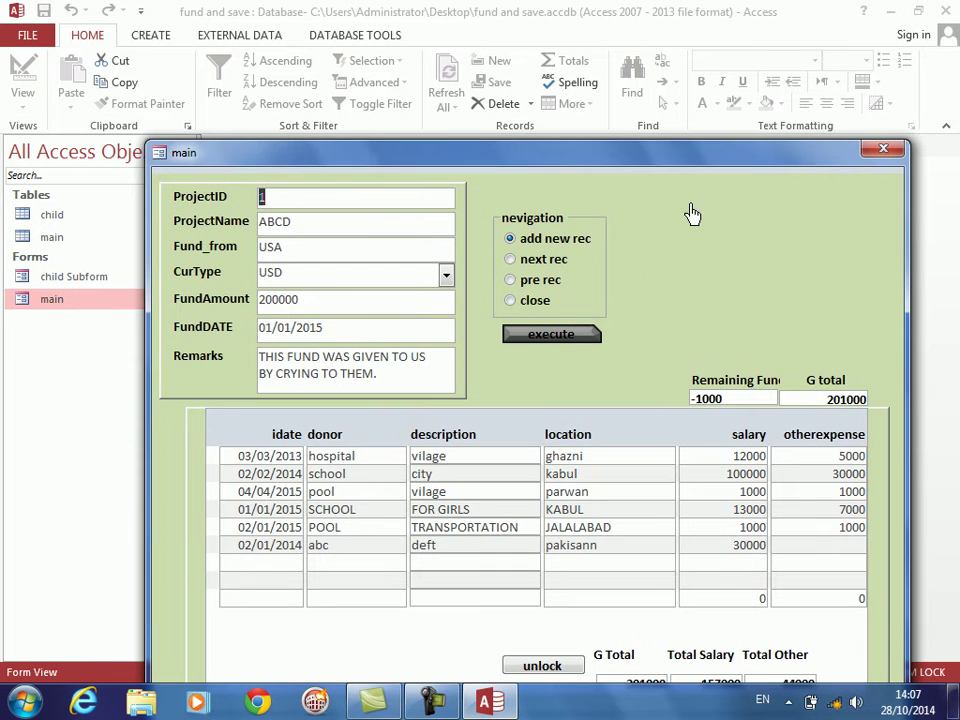
{"action": "right_click", "coordinate": [715, 224]}
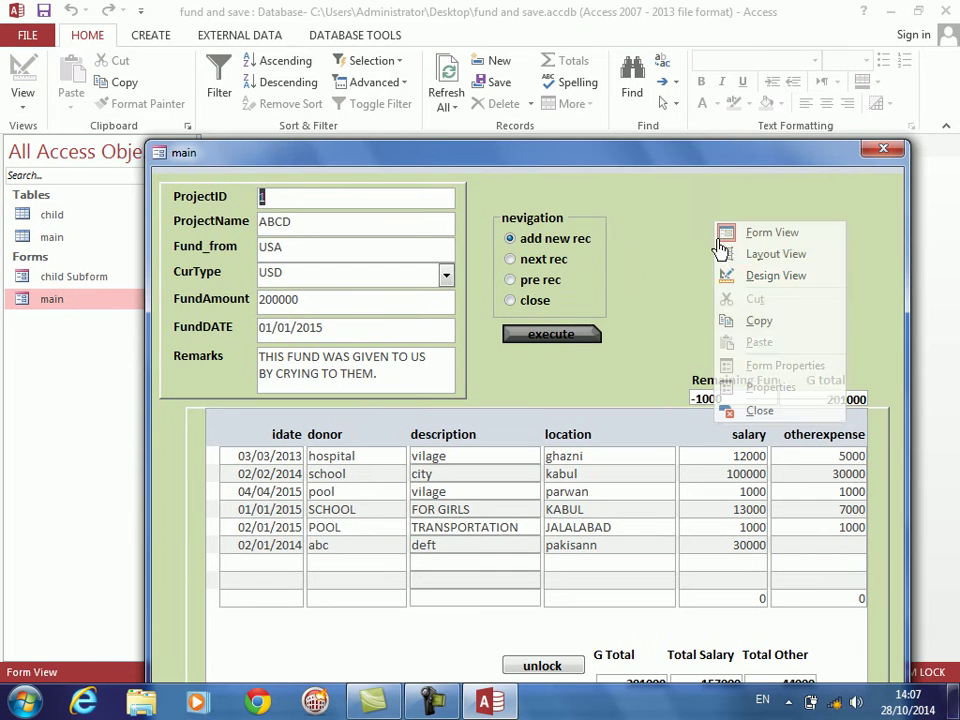
{"action": "left_click", "coordinate": [739, 285]}
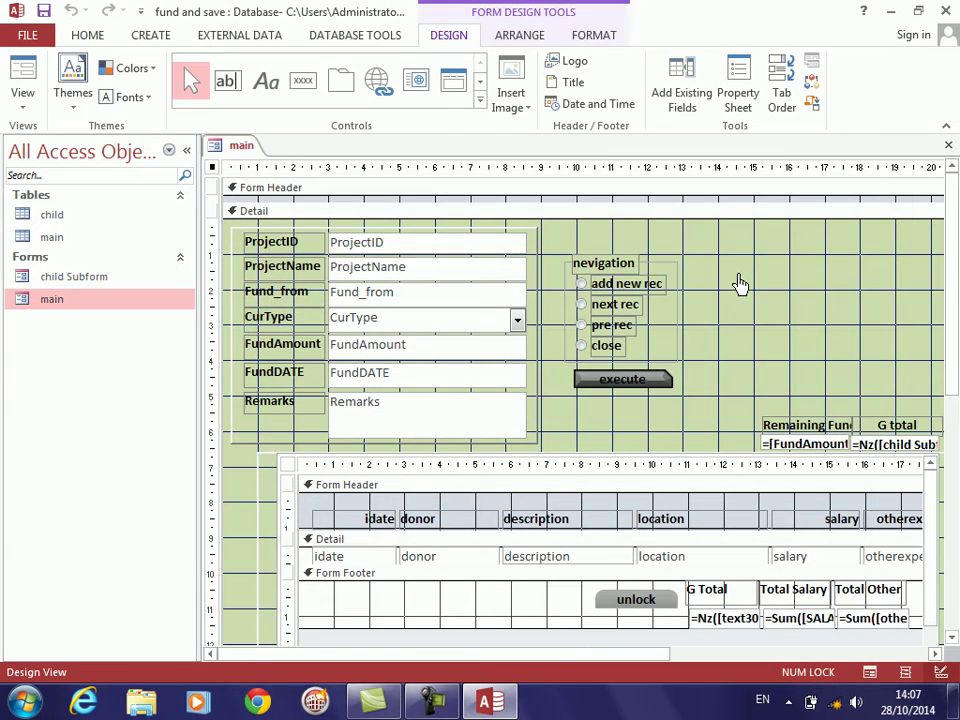
{"action": "left_click", "coordinate": [33, 76]}
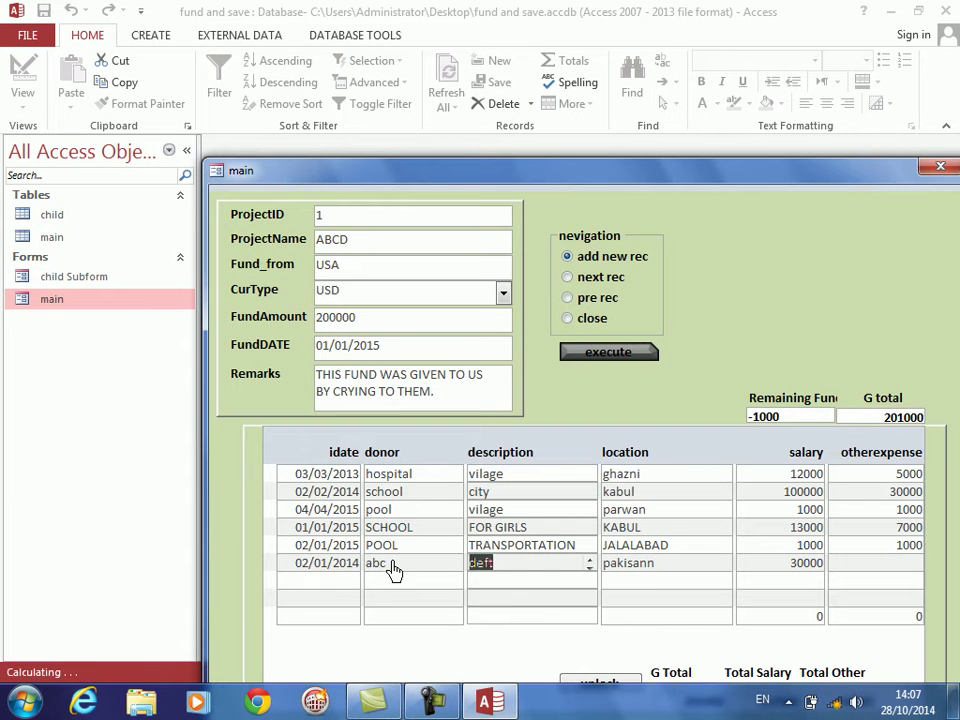
Step: Set the salary of the abc expense row to 2000 and move the form window so its totals are in view
{"action": "type", "text": "2000"}
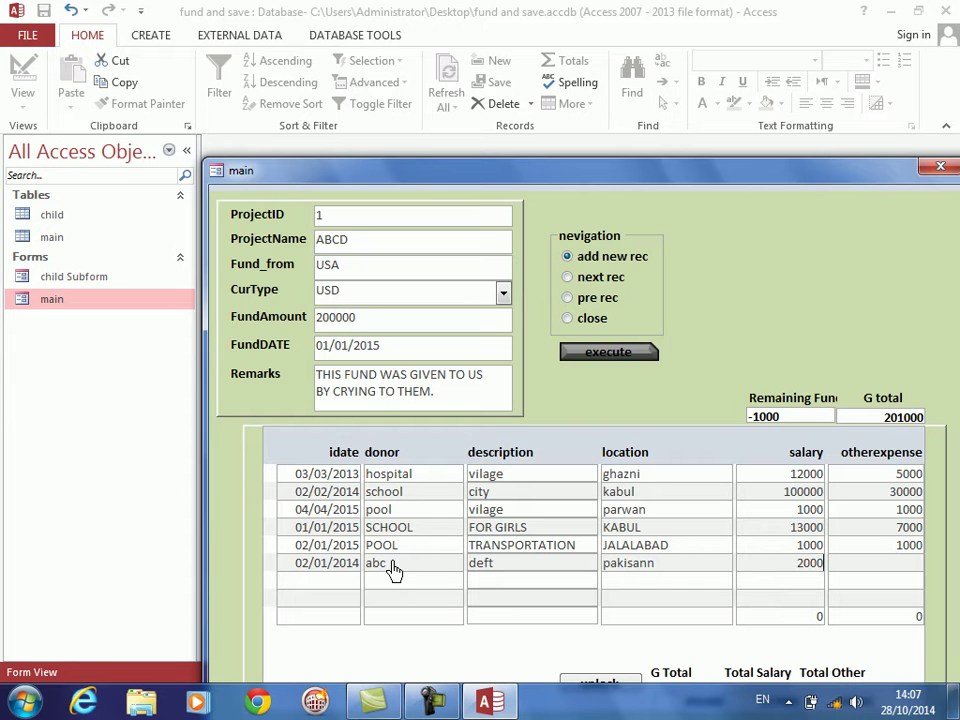
{"action": "key", "text": "Tab"}
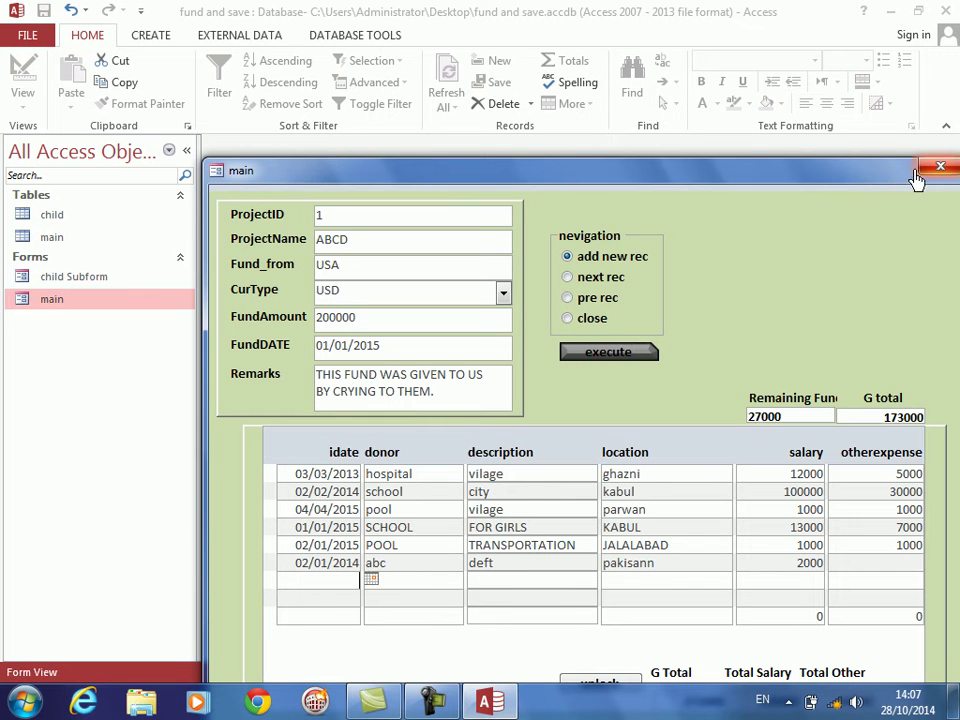
{"action": "left_click_drag", "start_coordinate": [898, 181], "coordinate": [815, 120]}
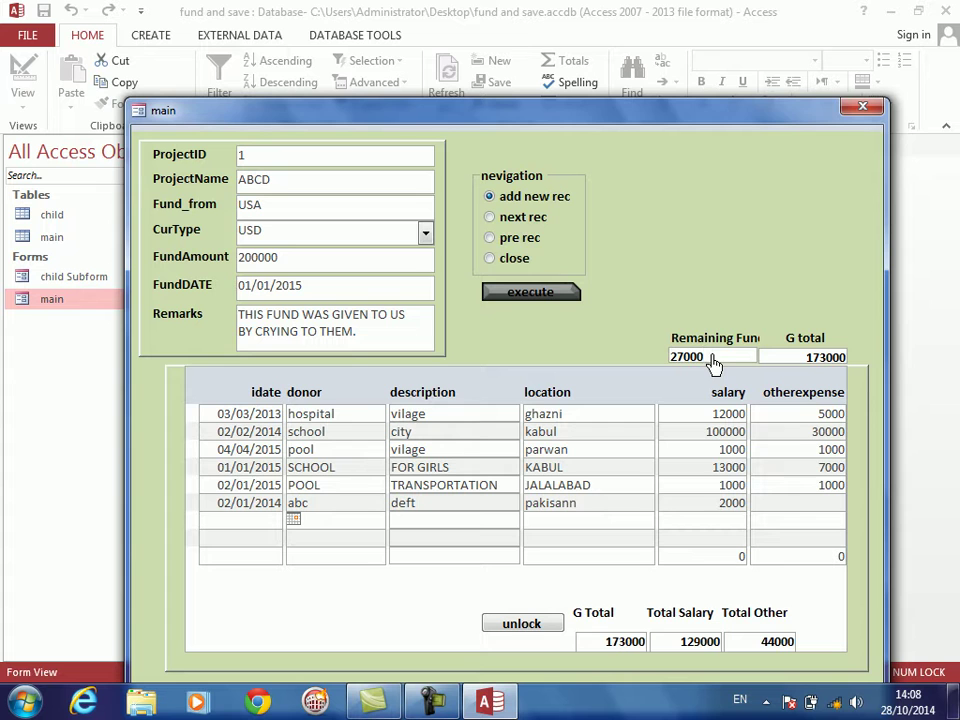
Step: Try 30000 as the other expense of the abc row and erase the entry
{"action": "double_click", "coordinate": [744, 505]}
{"action": "key", "text": "Tab"}
{"action": "type", "text": "30000"}
{"action": "key", "text": "BackSpace"}
{"action": "key", "text": "BackSpace"}
{"action": "key", "text": "BackSpace"}
{"action": "key", "text": "BackSpace"}
{"action": "key", "text": "BackSpace"}
{"action": "left_click", "coordinate": [459, 319]}
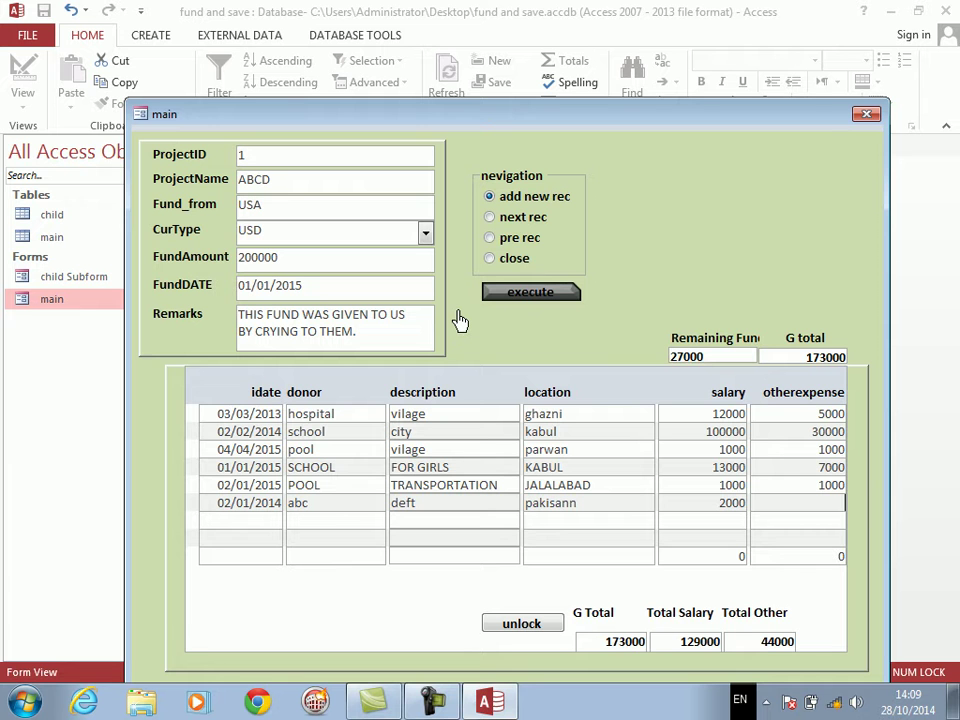
Step: Switch the main form to Design View and check the properties of the Remaining Fund text box
{"action": "right_click", "coordinate": [698, 215]}
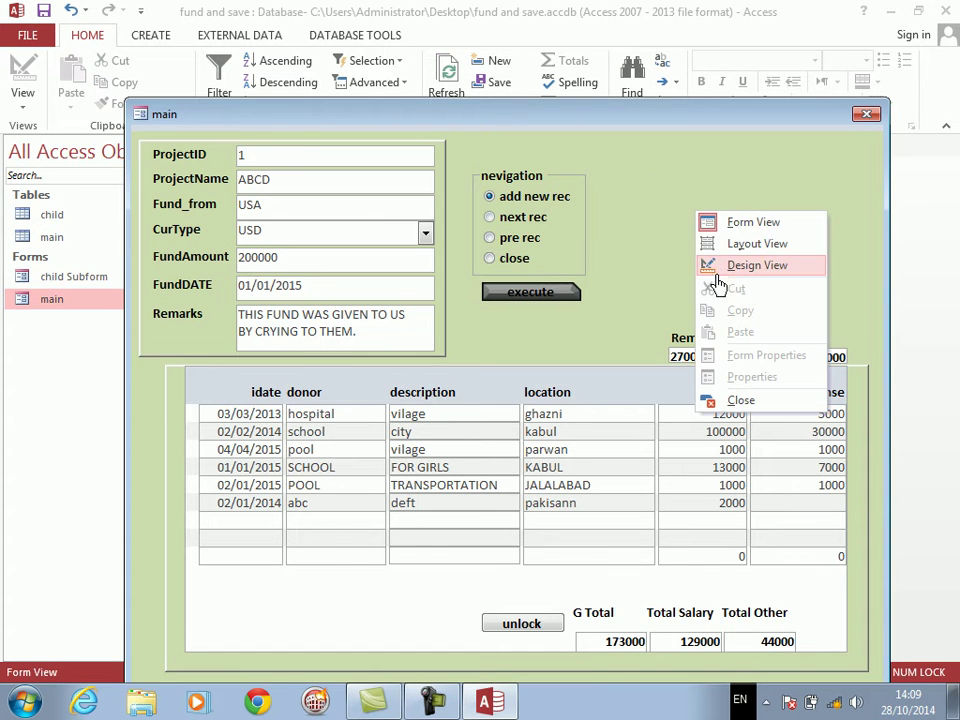
{"action": "left_click", "coordinate": [719, 273]}
{"action": "left_click", "coordinate": [801, 447]}
{"action": "right_click", "coordinate": [801, 447]}
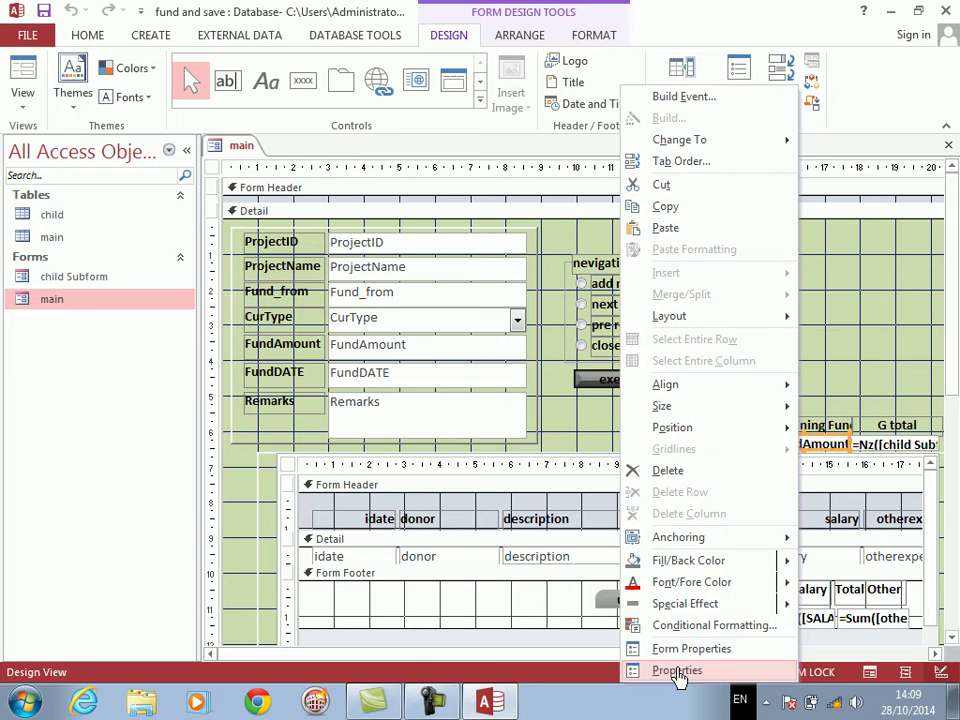
{"action": "left_click", "coordinate": [724, 670]}
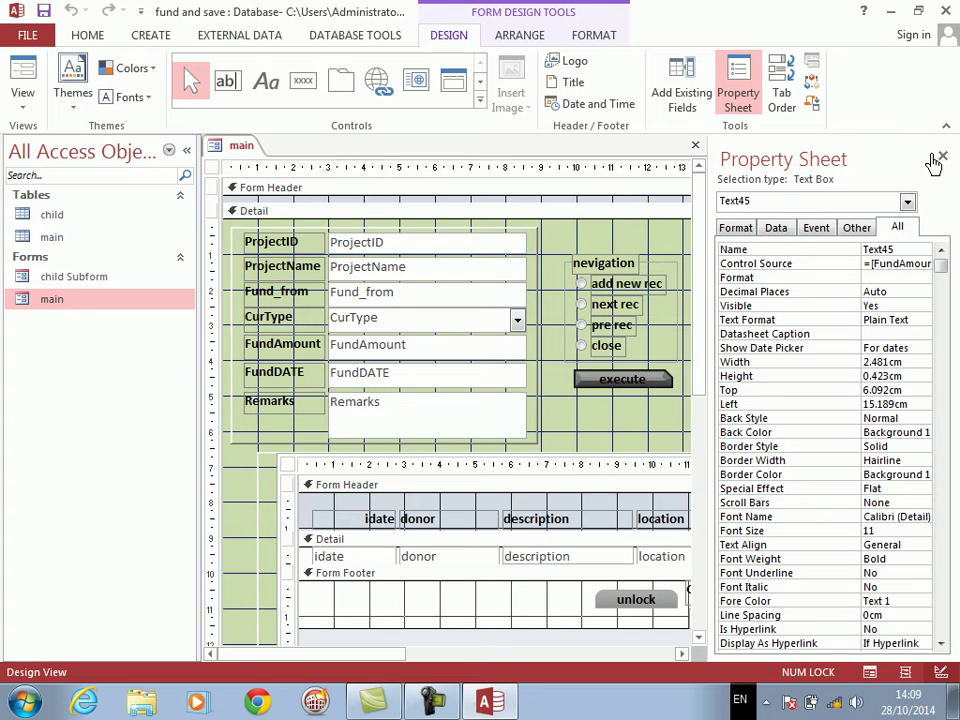
{"action": "left_click", "coordinate": [942, 160]}
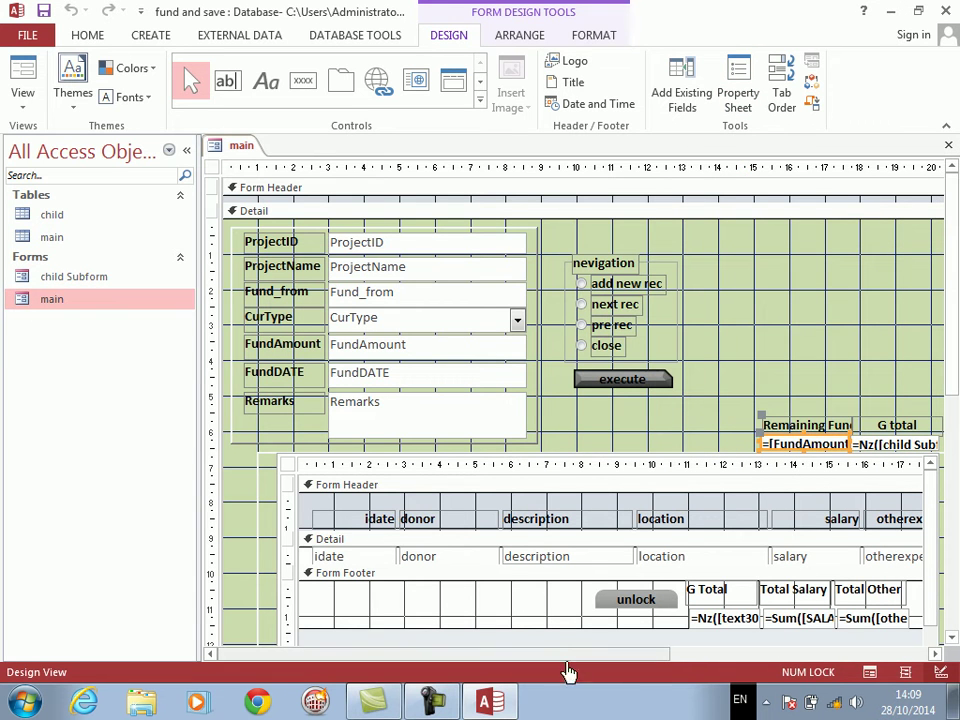
Step: Create a Before Update event procedure for the subform's otherexpense text box and begin an if statement in it
{"action": "left_click_drag", "start_coordinate": [555, 656], "coordinate": [655, 655]}
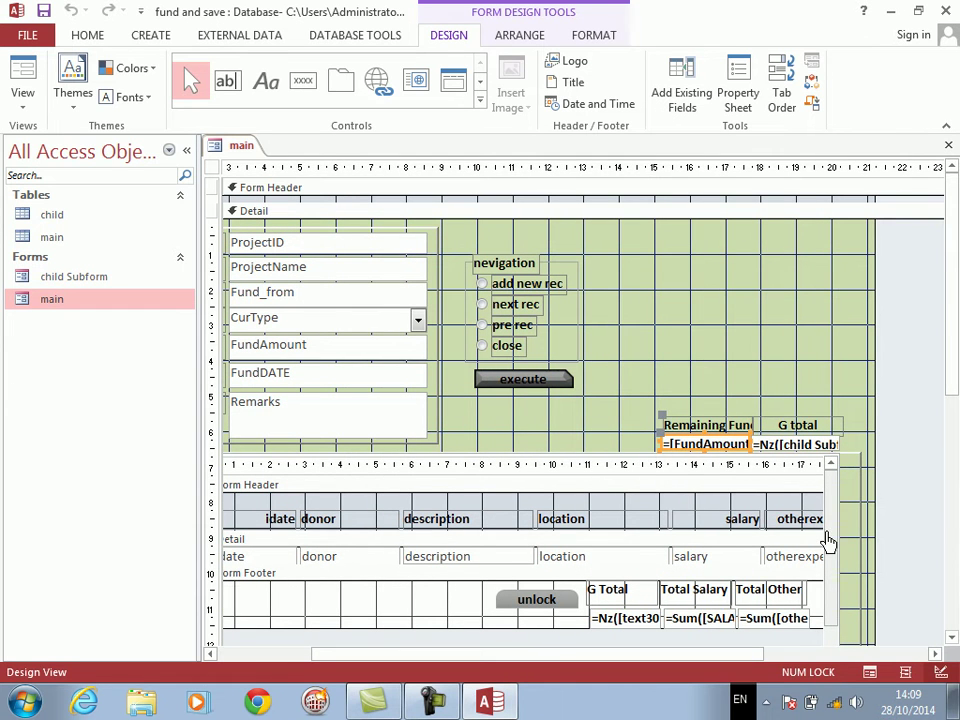
{"action": "right_click", "coordinate": [793, 565]}
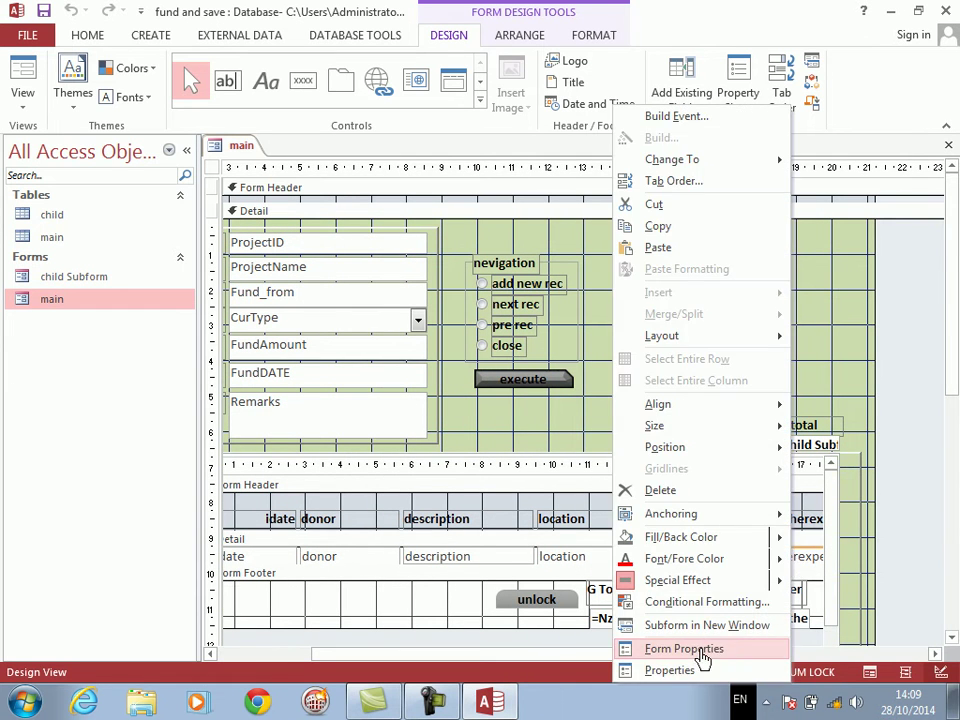
{"action": "left_click", "coordinate": [712, 670]}
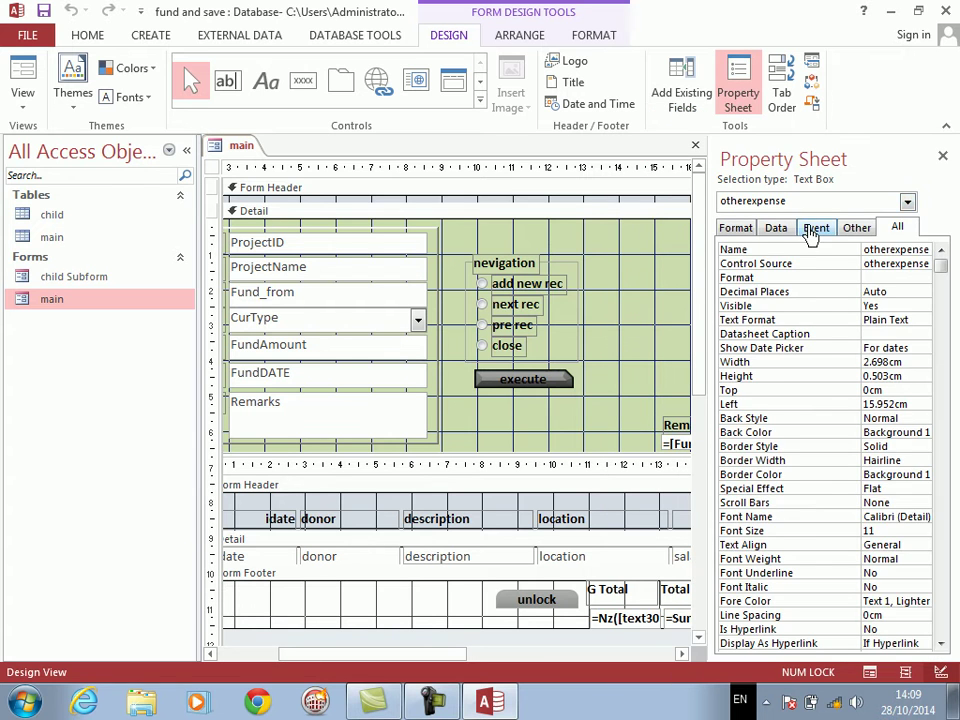
{"action": "left_click", "coordinate": [814, 228]}
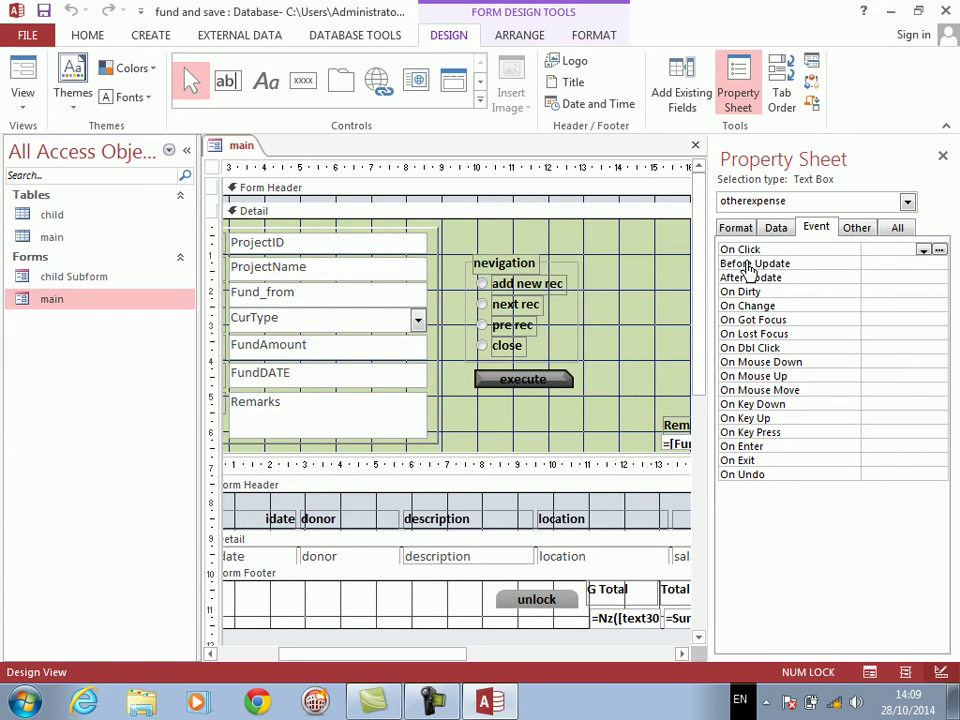
{"action": "double_click", "coordinate": [733, 263]}
{"action": "left_click", "coordinate": [940, 266]}
{"action": "type", "text": "if"}
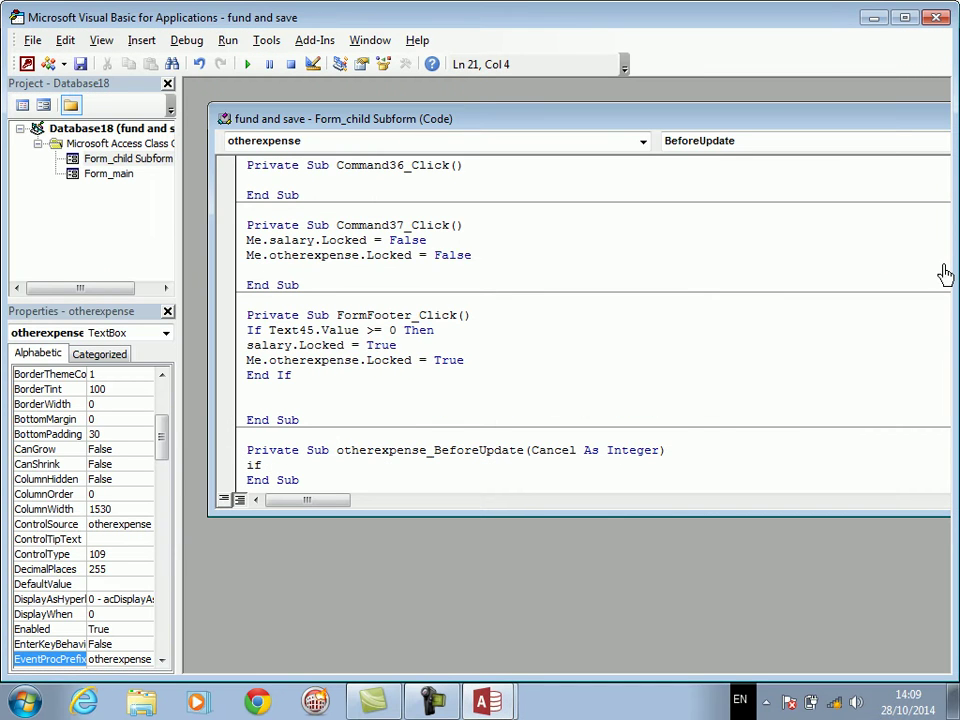
Step: Set the code editor's font size to 24
{"action": "left_click", "coordinate": [266, 41]}
{"action": "left_click", "coordinate": [288, 108]}
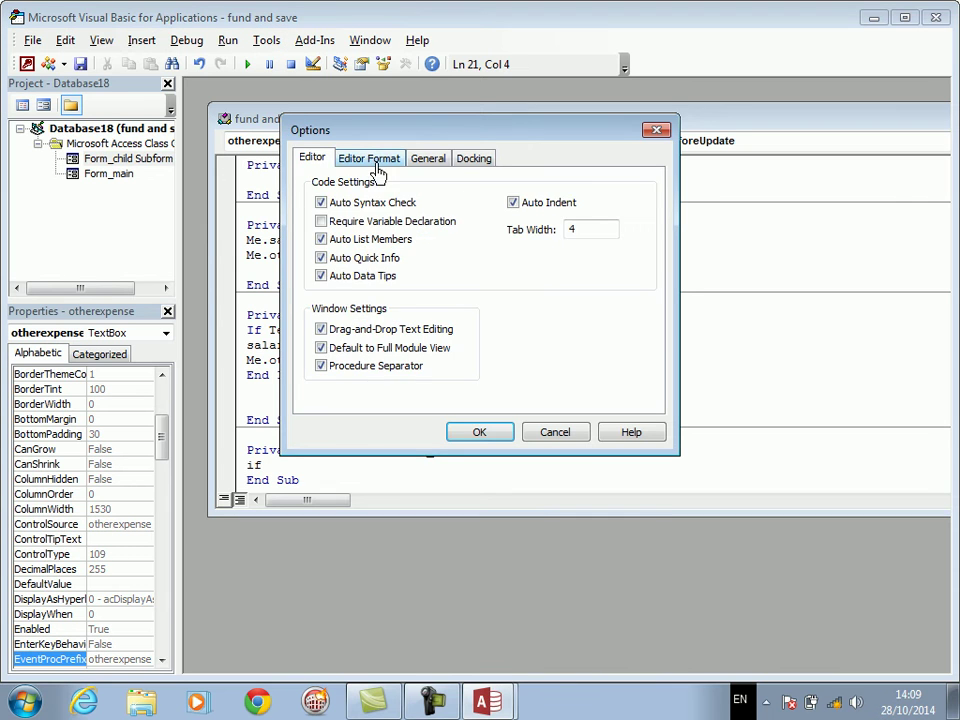
{"action": "left_click", "coordinate": [363, 160]}
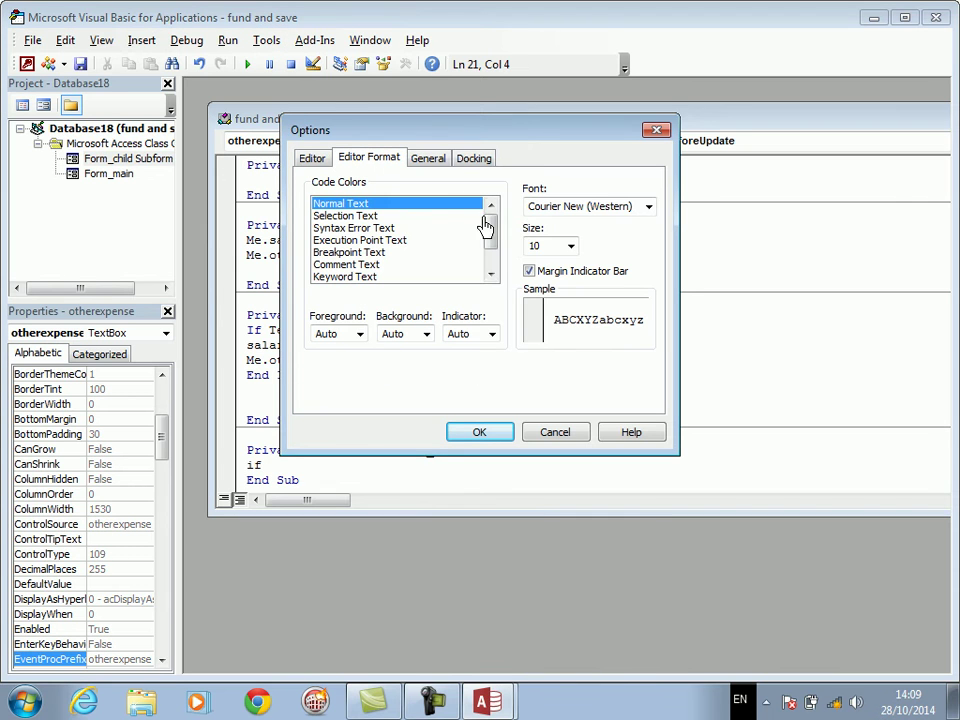
{"action": "left_click", "coordinate": [570, 247]}
{"action": "left_click", "coordinate": [551, 360]}
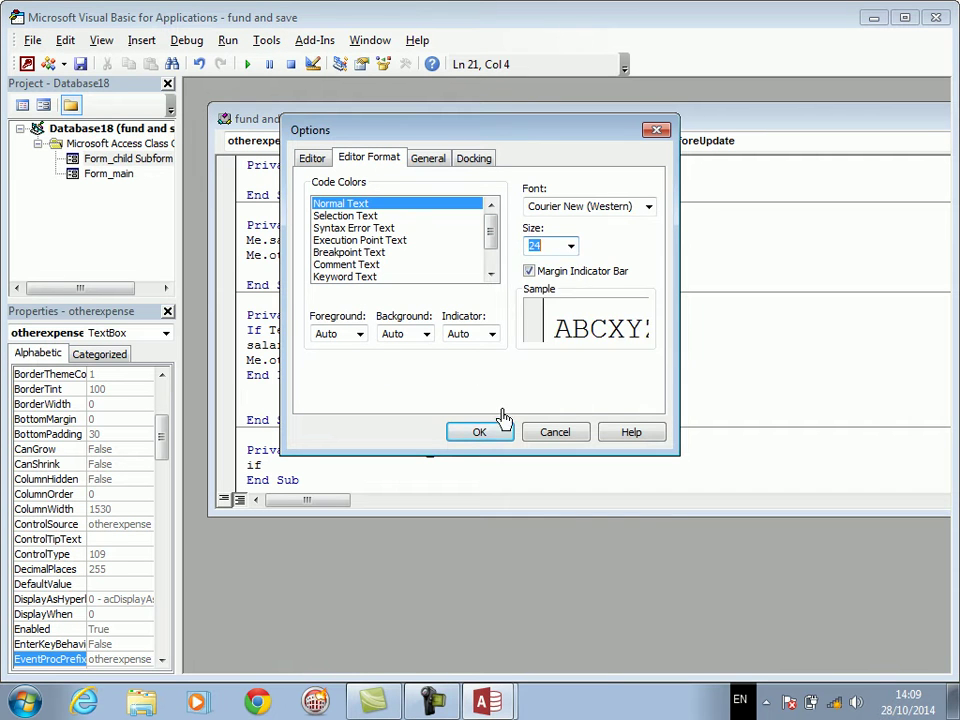
{"action": "left_click", "coordinate": [481, 435]}
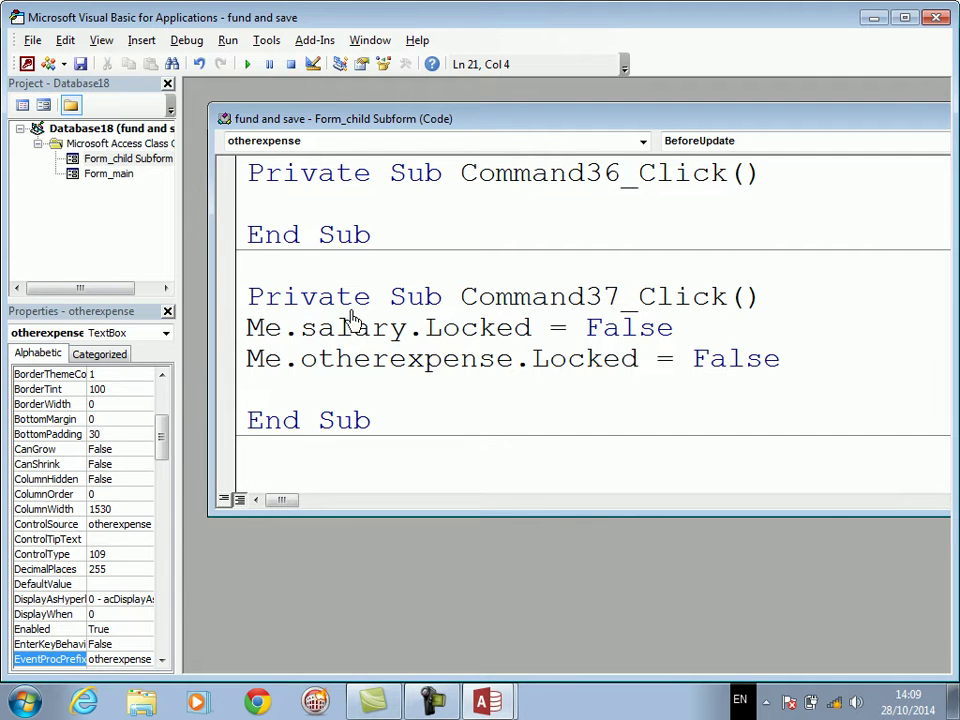
Step: Close the project and properties panes and maximize the code window
{"action": "left_click", "coordinate": [167, 83]}
{"action": "left_click", "coordinate": [167, 84]}
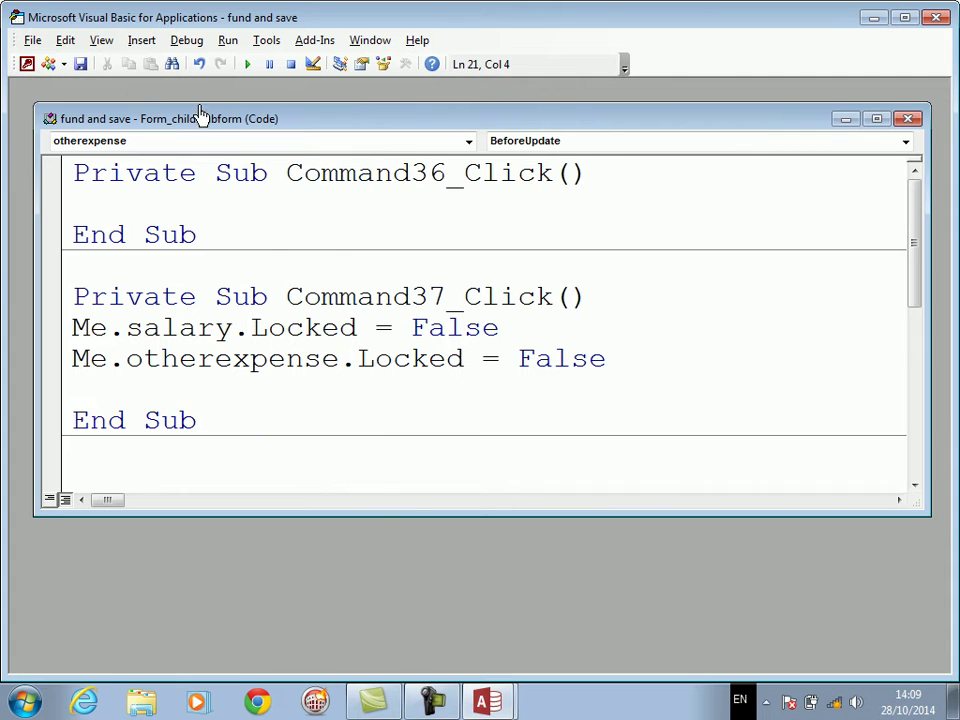
{"action": "double_click", "coordinate": [624, 124]}
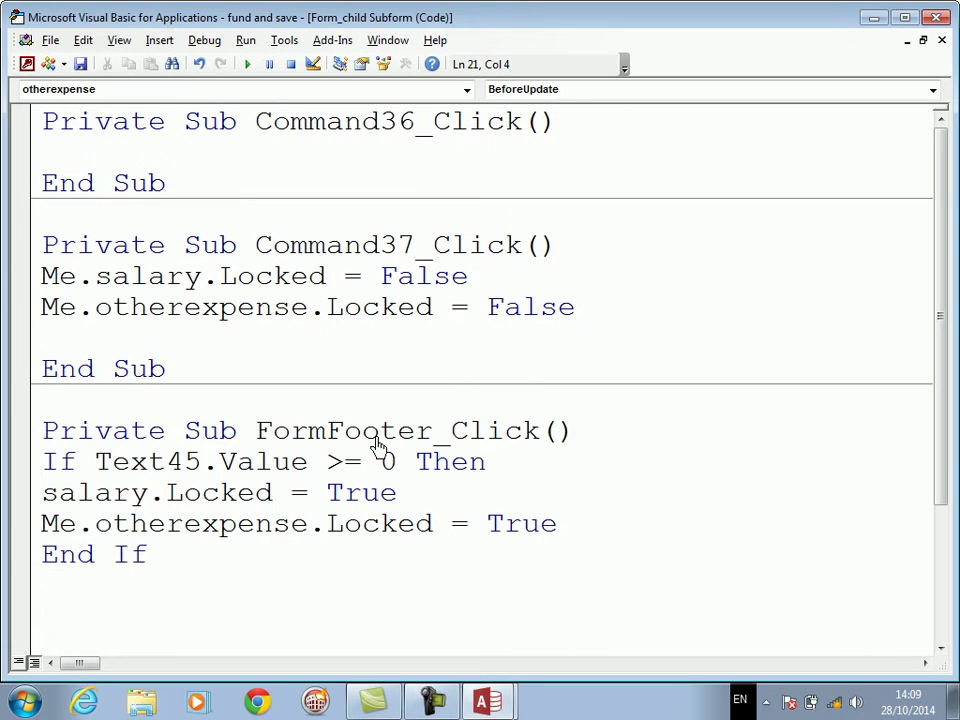
{"action": "left_click_drag", "start_coordinate": [939, 261], "coordinate": [941, 399]}
{"action": "type", "text": "me."}
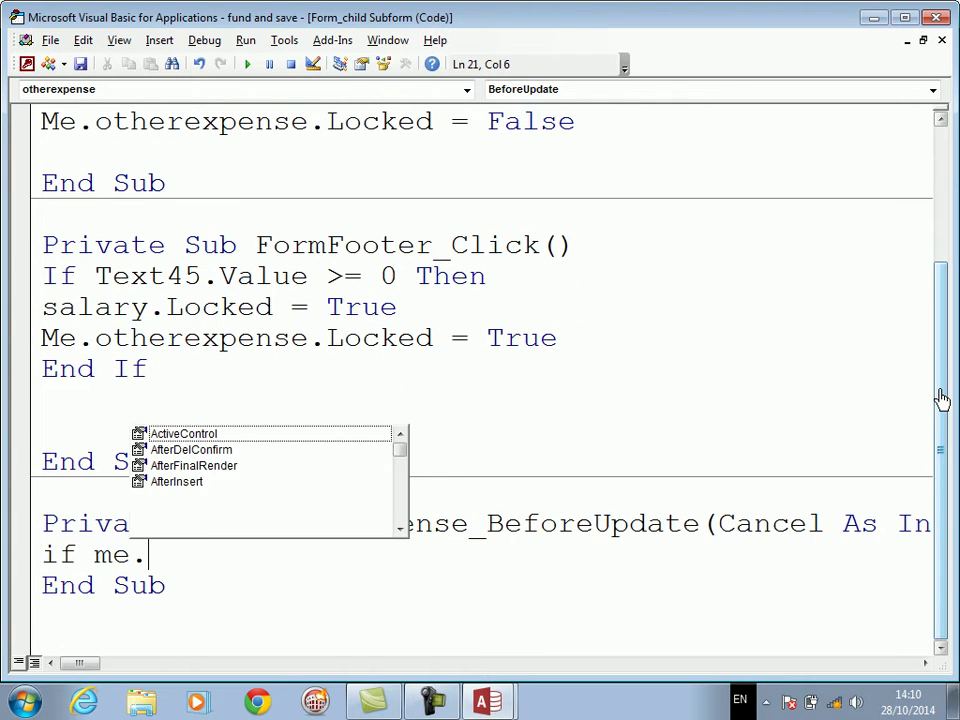
{"action": "type", "text": "salary+"}
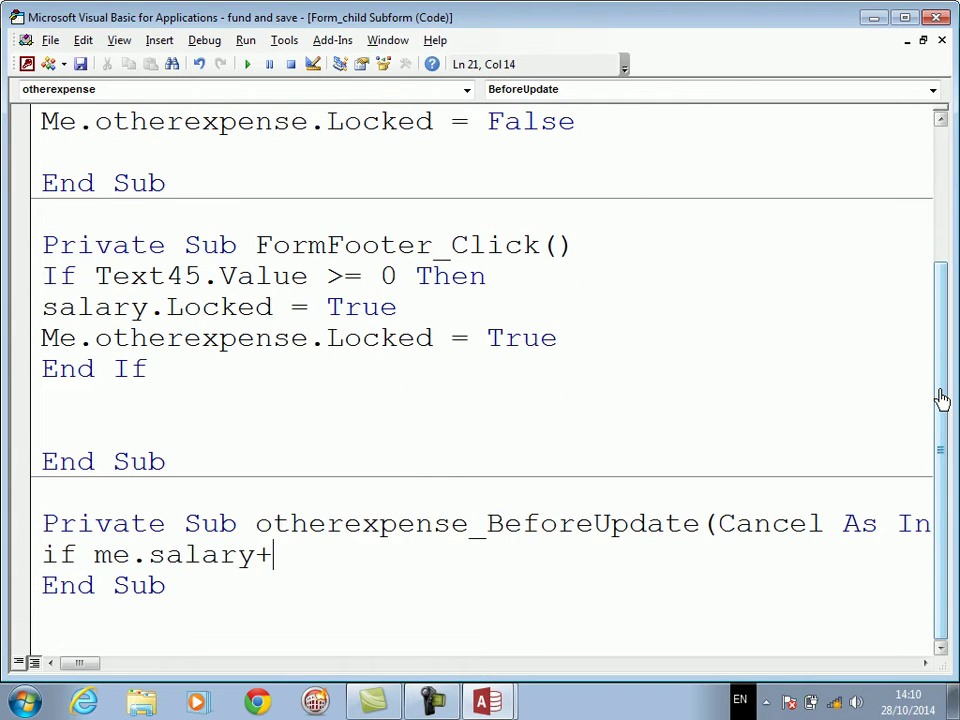
{"action": "type", "text": "me.otherexpense"}
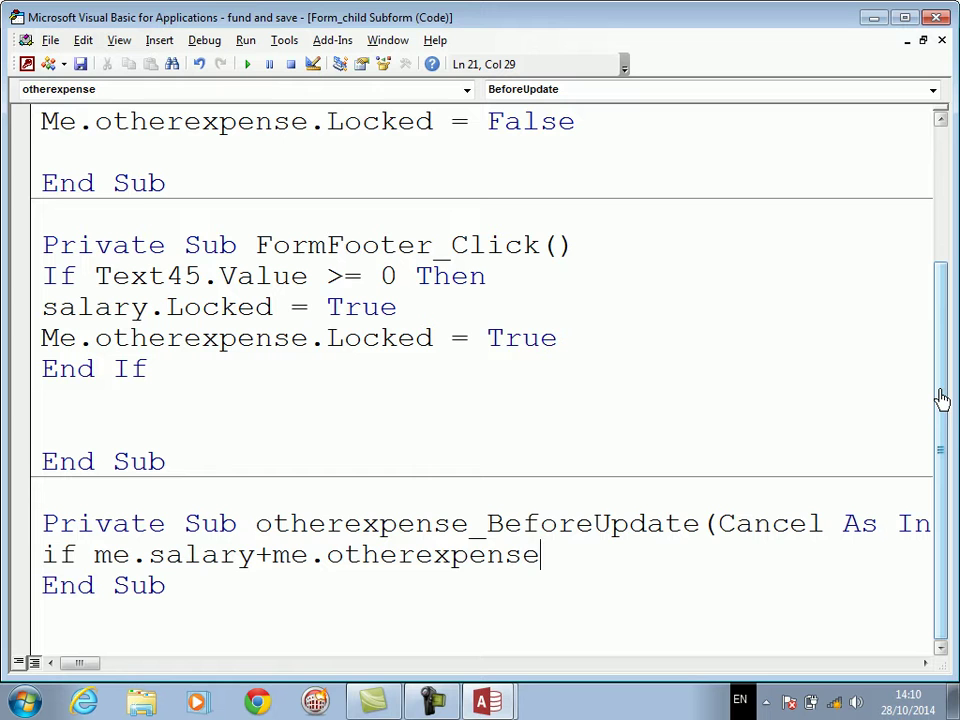
{"action": "key", "text": "BackSpace"}
{"action": "key", "text": "BackSpace"}
{"action": "key", "text": "BackSpace"}
{"action": "key", "text": "BackSpace"}
{"action": "key", "text": "BackSpace"}
{"action": "key", "text": "BackSpace"}
{"action": "key", "text": "BackSpace"}
{"action": "key", "text": "BackSpace"}
{"action": "key", "text": "BackSpace"}
{"action": "key", "text": "BackSpace"}
{"action": "key", "text": "BackSpace"}
{"action": "key", "text": "BackSpace"}
{"action": "key", "text": "BackSpace"}
{"action": "key", "text": "BackSpace"}
{"action": "key", "text": "BackSpace"}
{"action": "key", "text": "BackSpace"}
{"action": "key", "text": "BackSpace"}
{"action": "key", "text": "BackSpace"}
{"action": "key", "text": "BackSpace"}
{"action": "key", "text": "BackSpace"}
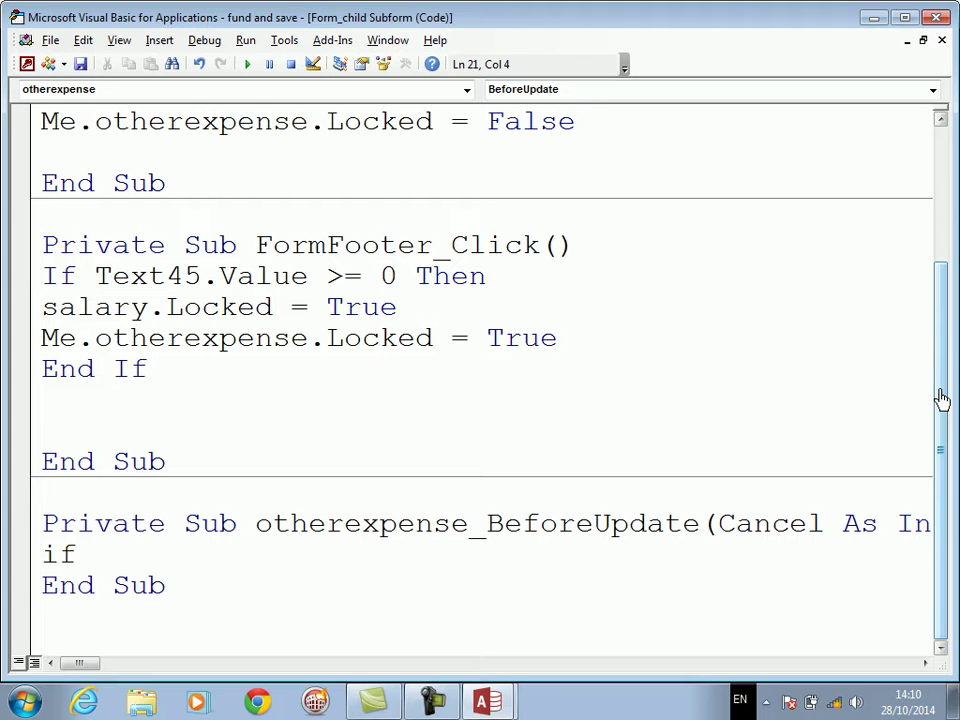
Step: Write the condition If (salary.Value + Me.otherexpense.Value) > Forms!main!text45 Then in the otherexpense BeforeUpdate procedure
{"action": "type", "text": "(salary.valu"}
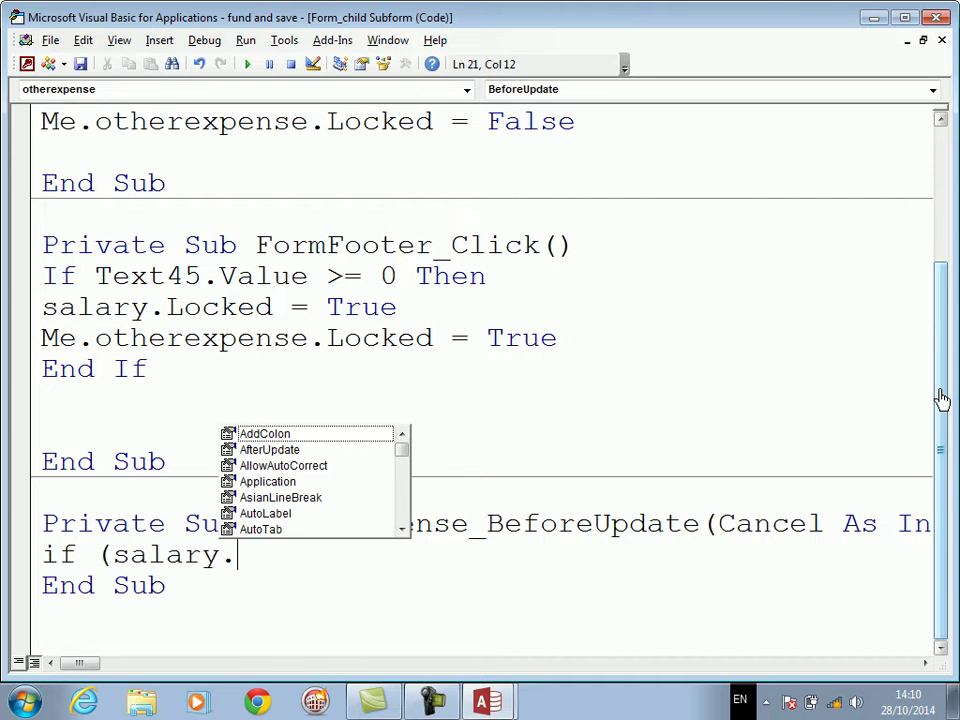
{"action": "key", "text": "Tab"}
{"action": "type", "text": "+"}
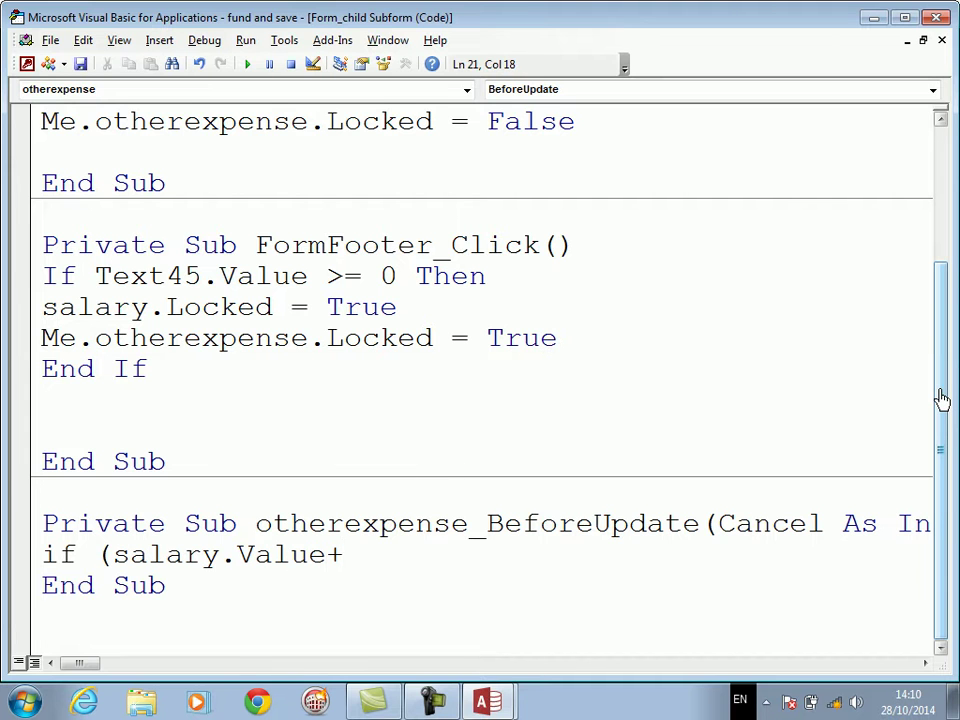
{"action": "type", "text": "me.otherexpense.value"}
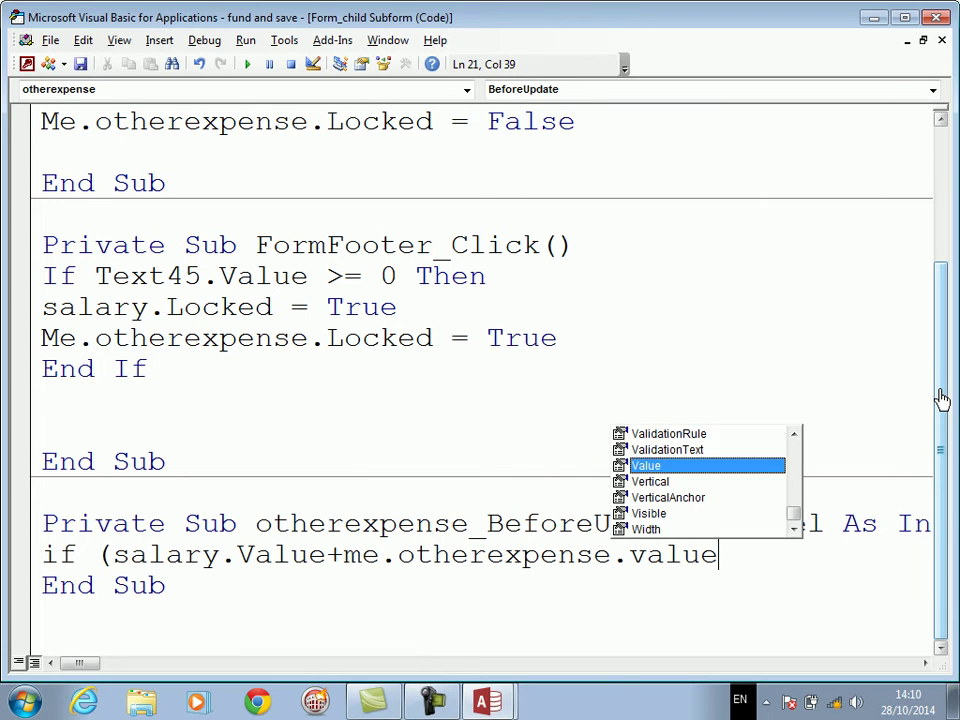
{"action": "key", "text": "Tab"}
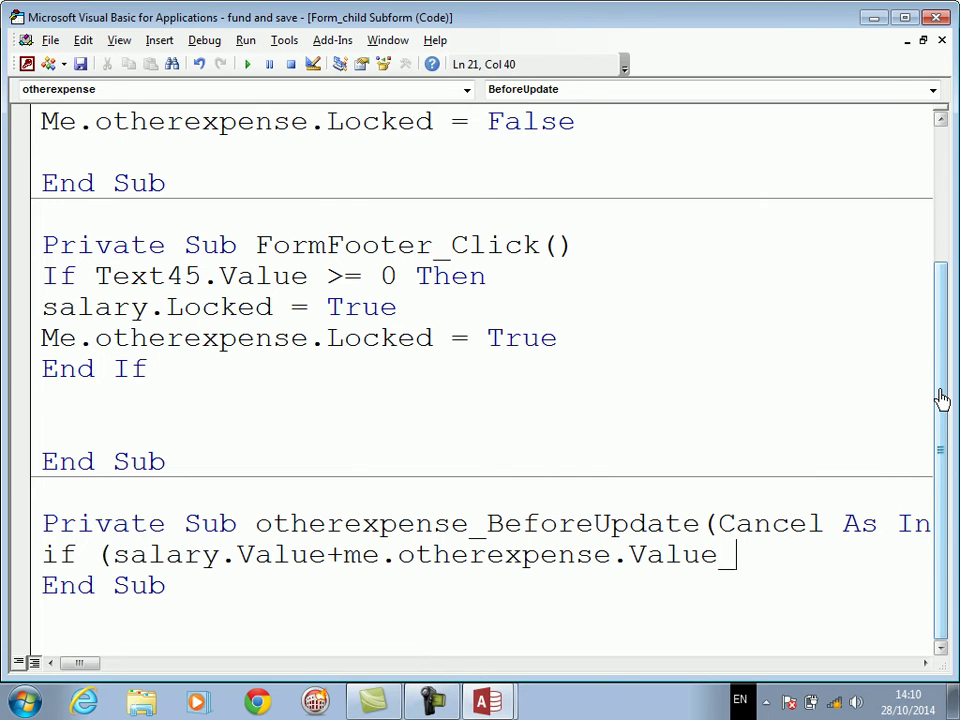
{"action": "type", "text": ")<"}
{"action": "key", "text": "BackSpace"}
{"action": "type", "text": "> forms!"}
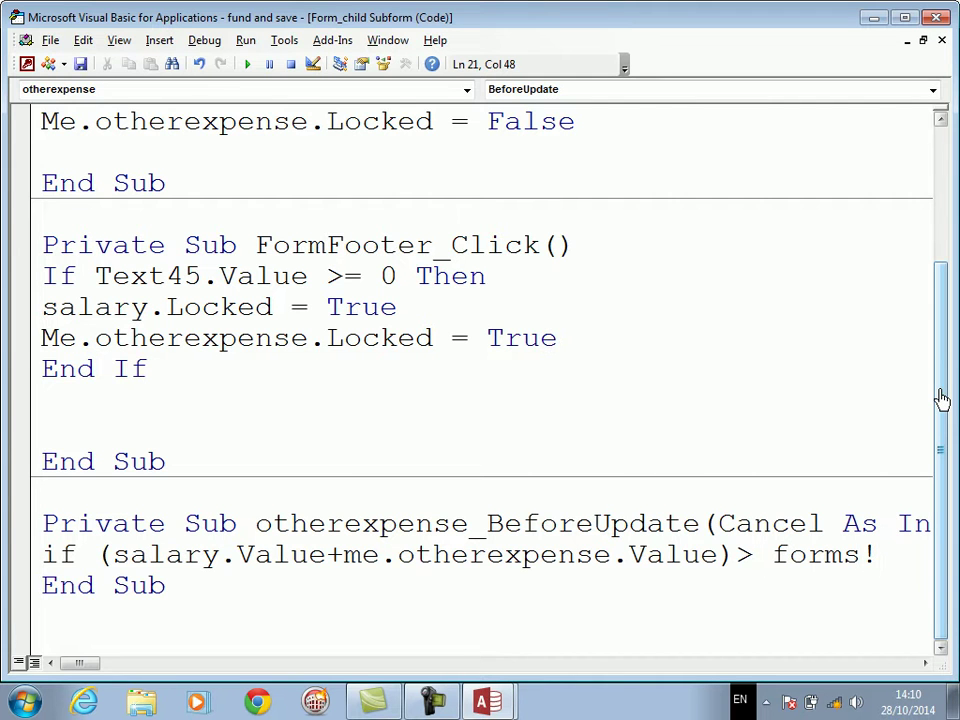
{"action": "type", "text": "main!text"}
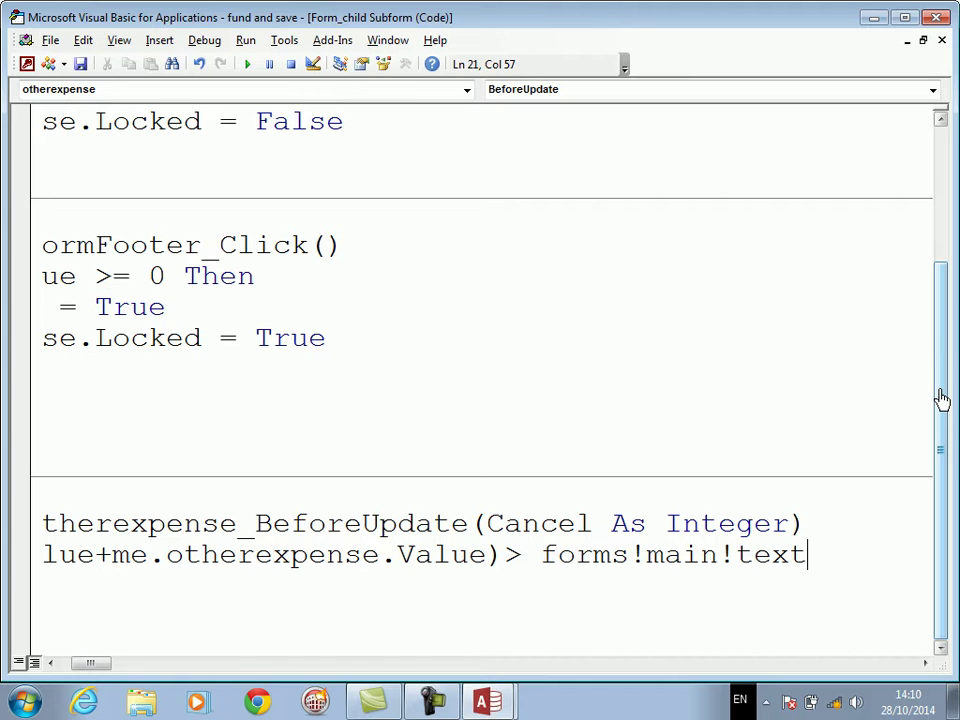
{"action": "type", "text": "45 then"}
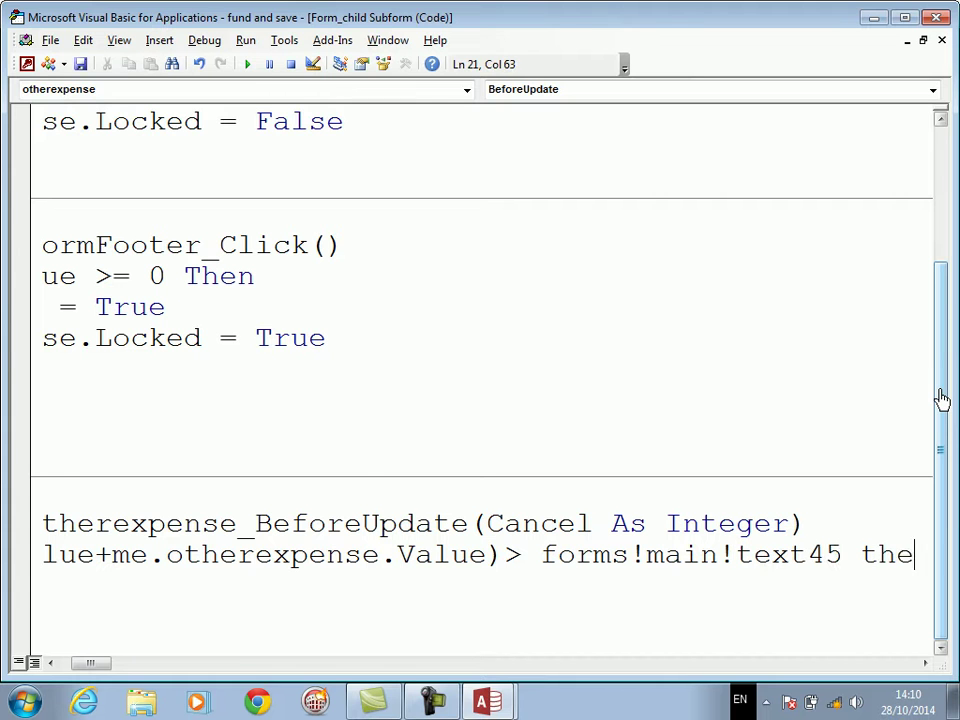
{"action": "key", "text": "Return"}
Step: Add DoCmd.CancelEvent and a MsgBox reading "your our item is more than stock" under the condition
{"action": "type", "text": "docmd.can"}
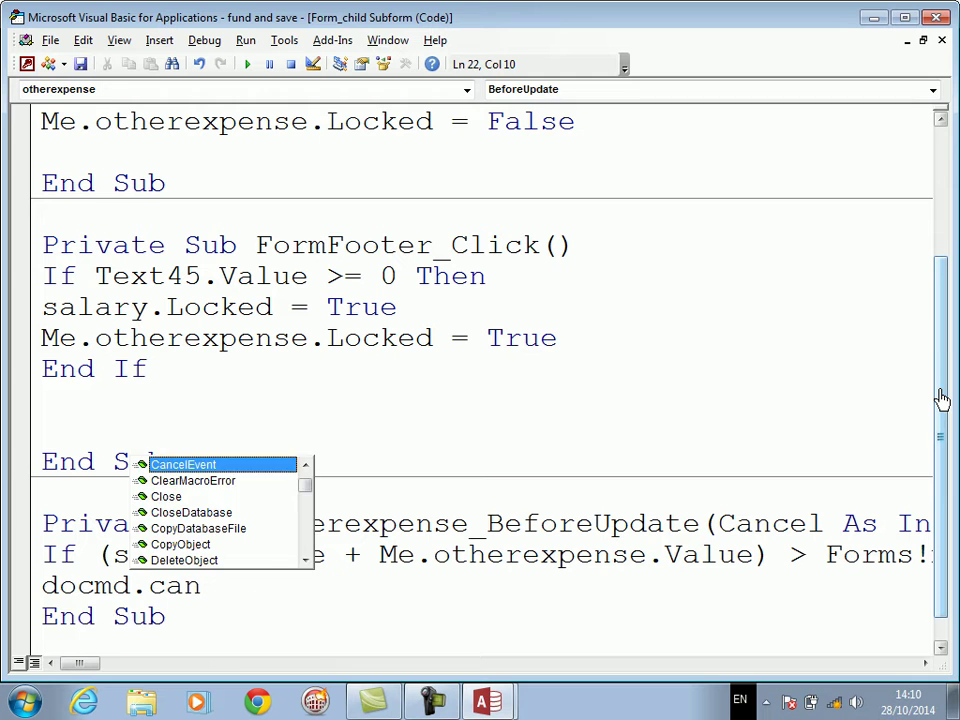
{"action": "key", "text": "Return"}
{"action": "type", "text": "msgbox"}
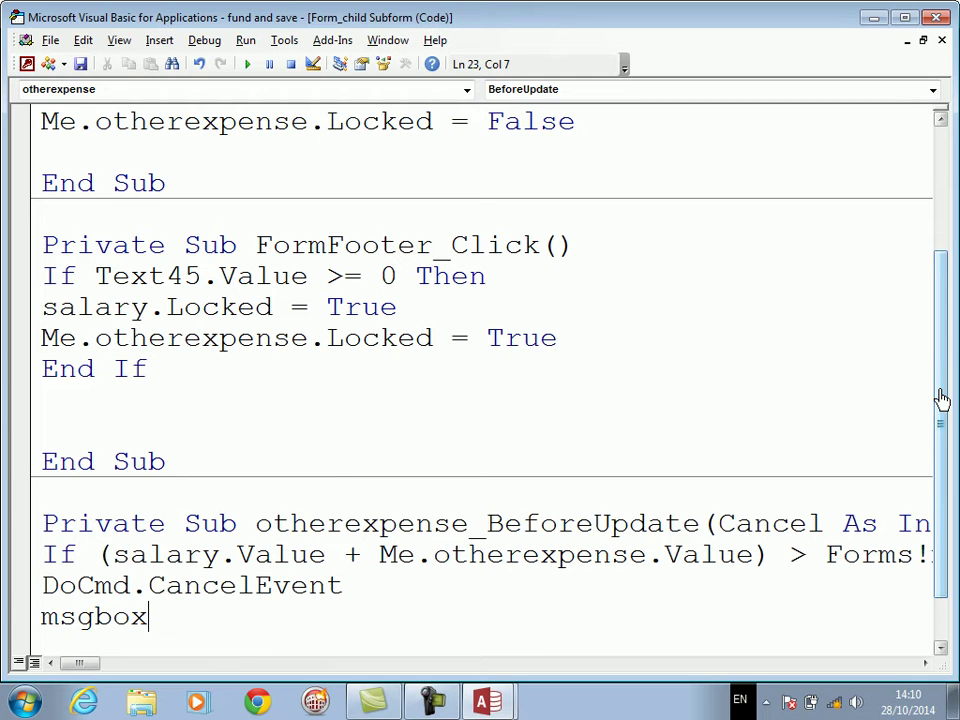
{"action": "type", "text": "(\"your o"}
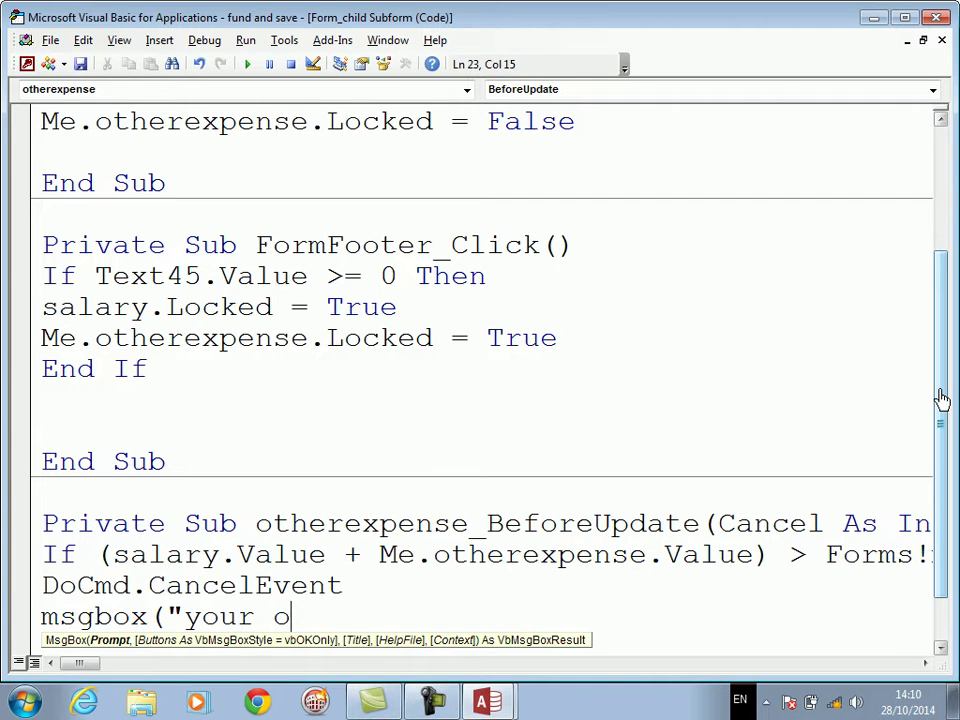
{"action": "type", "text": "ur item"}
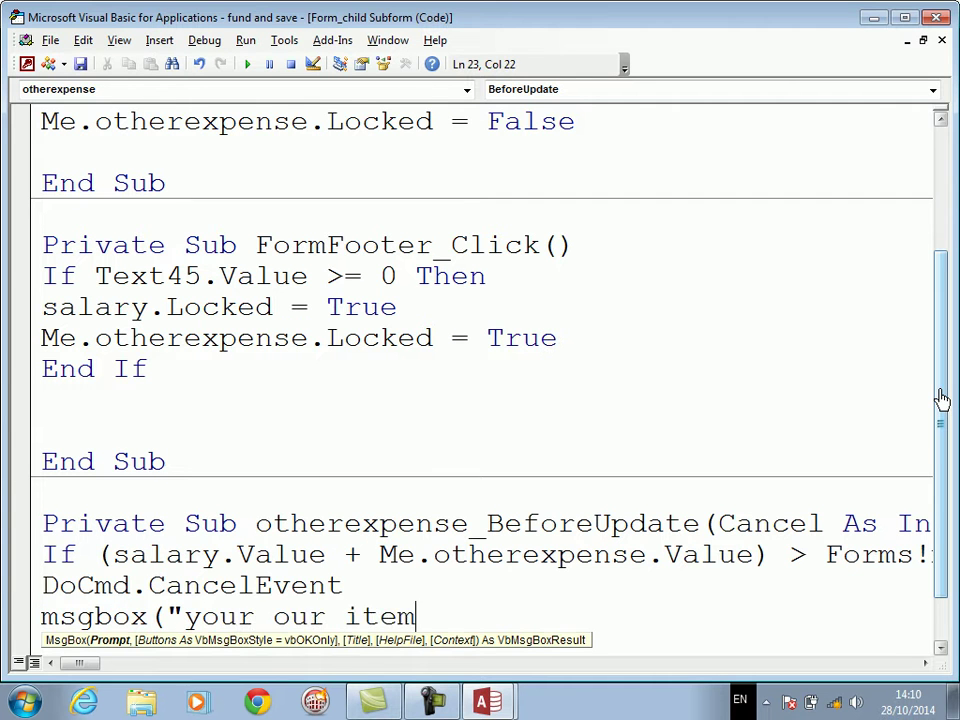
{"action": "type", "text": " is more than stock"}
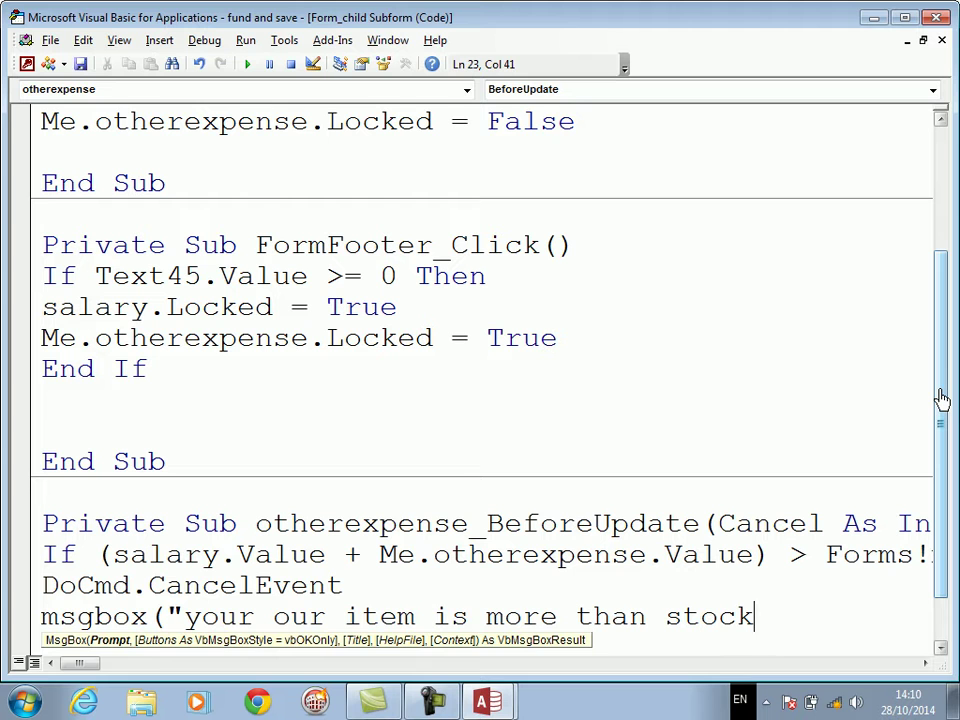
{"action": "type", "text": "\")"}
{"action": "key", "text": "BackSpace"}
{"action": "type", "text": "\")"}
{"action": "key", "text": "Return"}
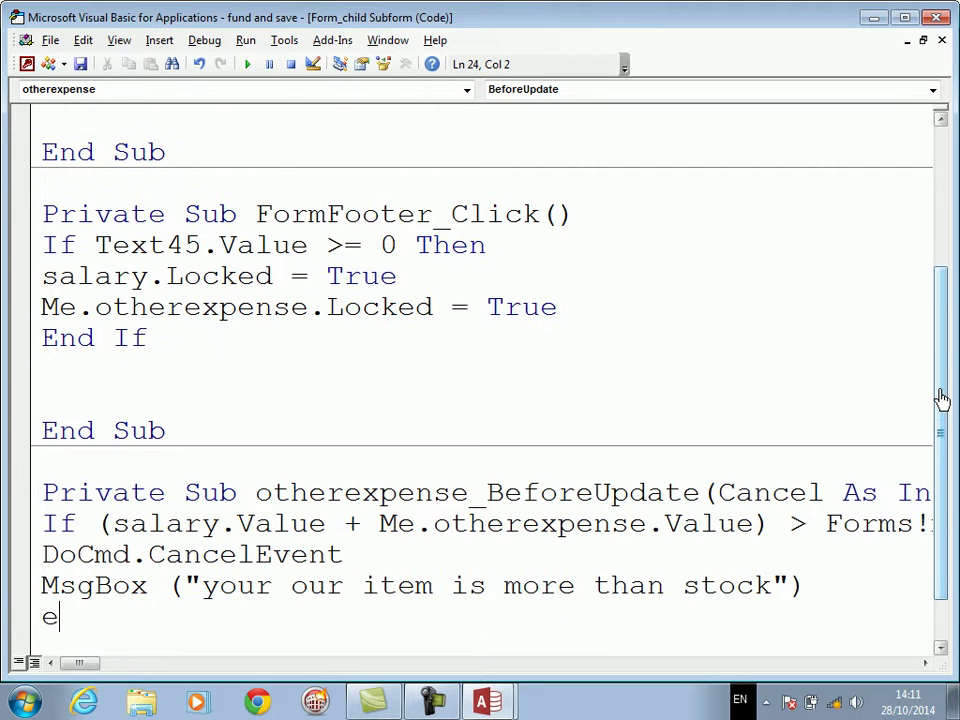
Step: Complete the if block with an Else line and End If
{"action": "type", "text": "Else"}
{"action": "key", "text": "Return"}
{"action": "type", "text": "edi"}
{"action": "key", "text": "BackSpace"}
{"action": "key", "text": "BackSpace"}
{"action": "type", "text": "nid"}
{"action": "key", "text": "BackSpace"}
{"action": "key", "text": "BackSpace"}
{"action": "type", "text": "dif"}
{"action": "key", "text": "Down"}
Step: Go back to the main form, show it in Form View and move its window so the whole form fits
{"action": "key", "text": "alt+F11"}
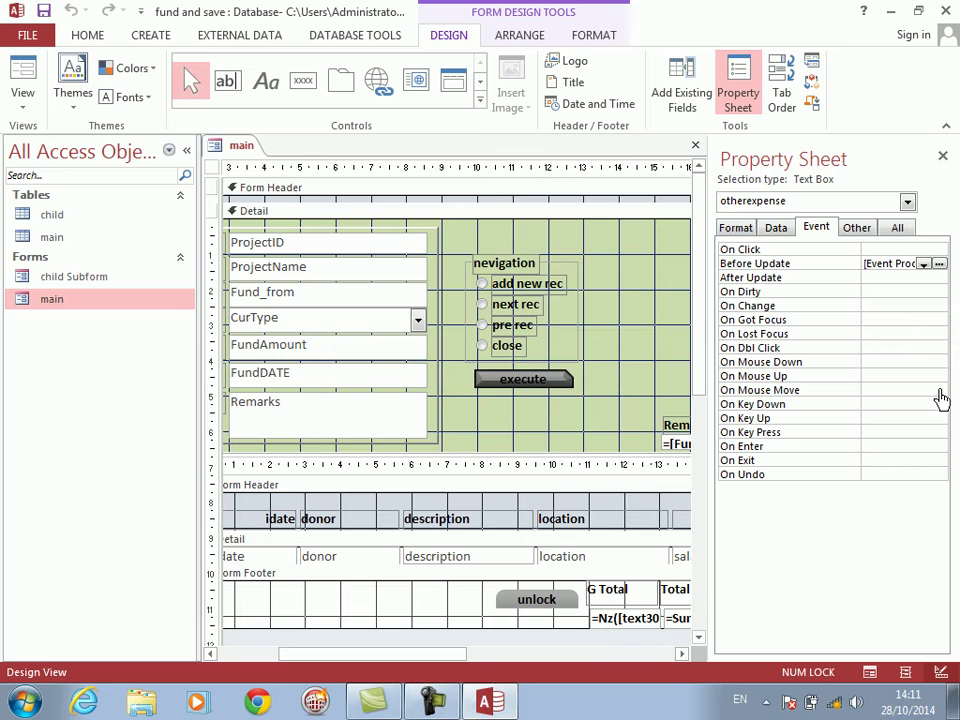
{"action": "left_click", "coordinate": [12, 70]}
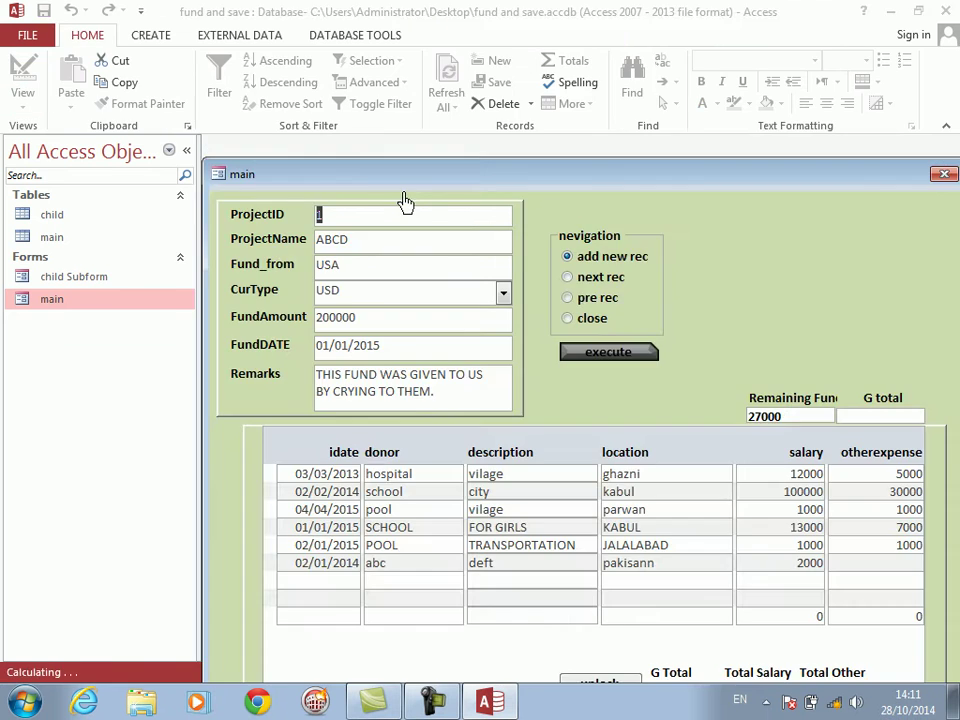
{"action": "left_click_drag", "start_coordinate": [411, 176], "coordinate": [293, 78]}
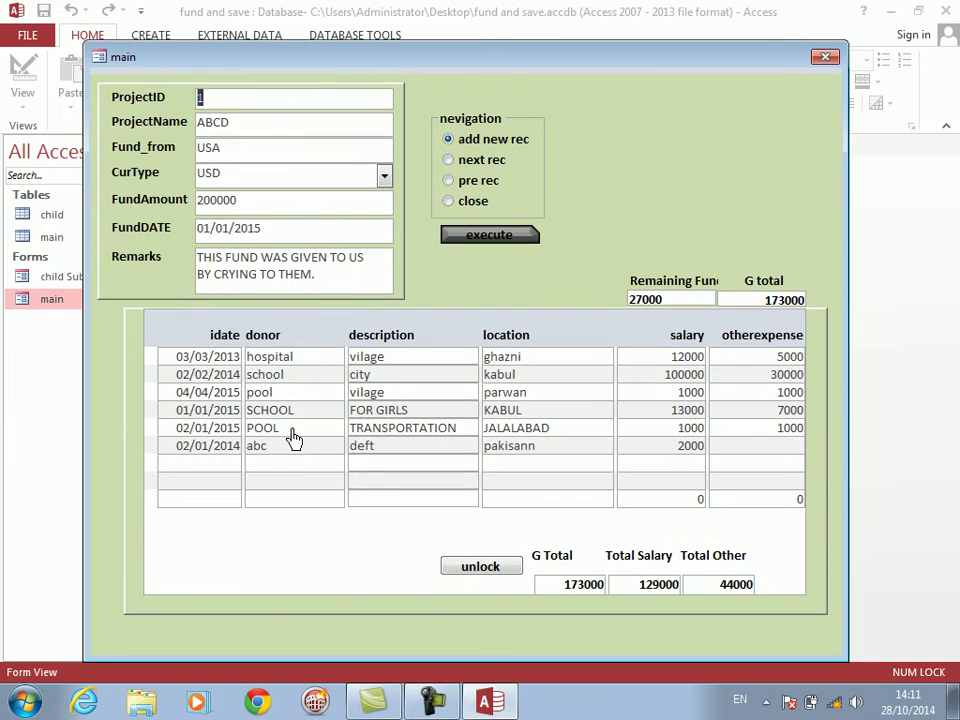
Step: Add an expense record with donor bbcv, description pushto, location khparwana, salary 12000 and other expense 200
{"action": "left_click", "coordinate": [290, 467]}
{"action": "type", "text": "bbcv"}
{"action": "key", "text": "Tab"}
{"action": "type", "text": "pushto"}
{"action": "key", "text": "Tab"}
{"action": "type", "text": "khparwana"}
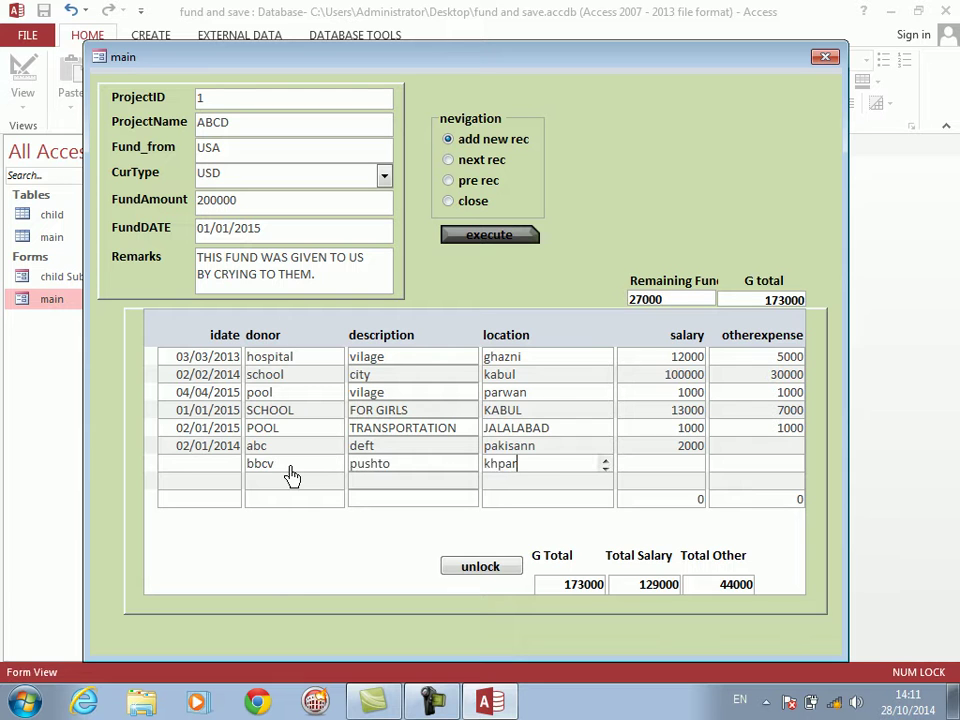
{"action": "key", "text": "Tab"}
{"action": "type", "text": "12000"}
{"action": "key", "text": "Tab"}
{"action": "type", "text": "200"}
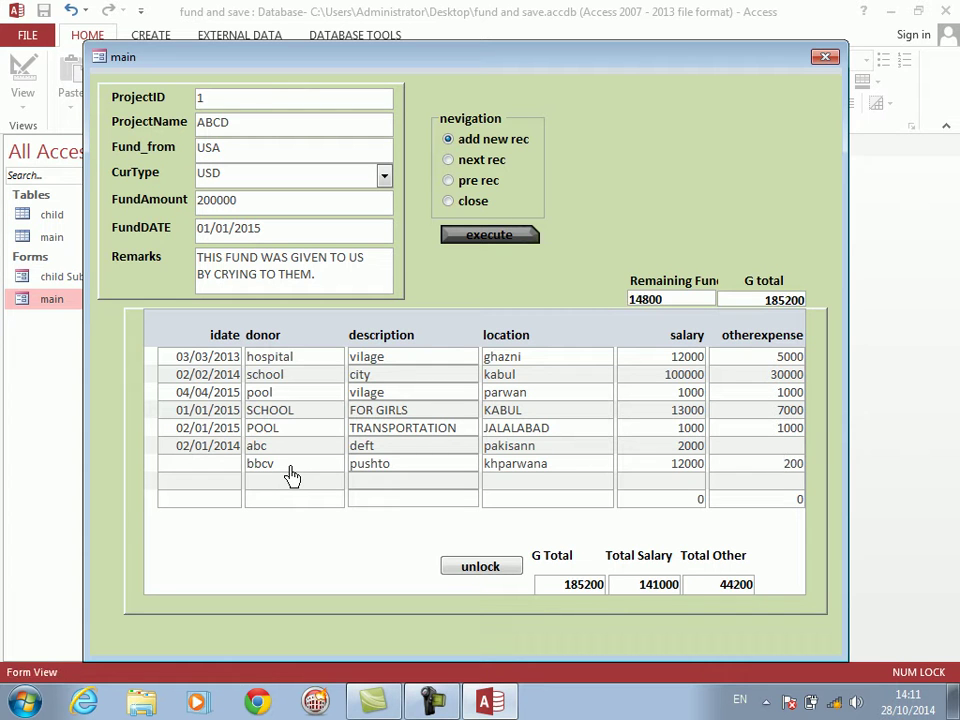
Step: Test the validation with a record for donor dfgdf, description dfgdfg, location dfgdf, salary 20000 and other expense 200
{"action": "left_click", "coordinate": [253, 486]}
{"action": "type", "text": "dfgdfdfgdfg"}
{"action": "key", "text": "Tab"}
{"action": "type", "text": "dfgdf"}
{"action": "key", "text": "Tab"}
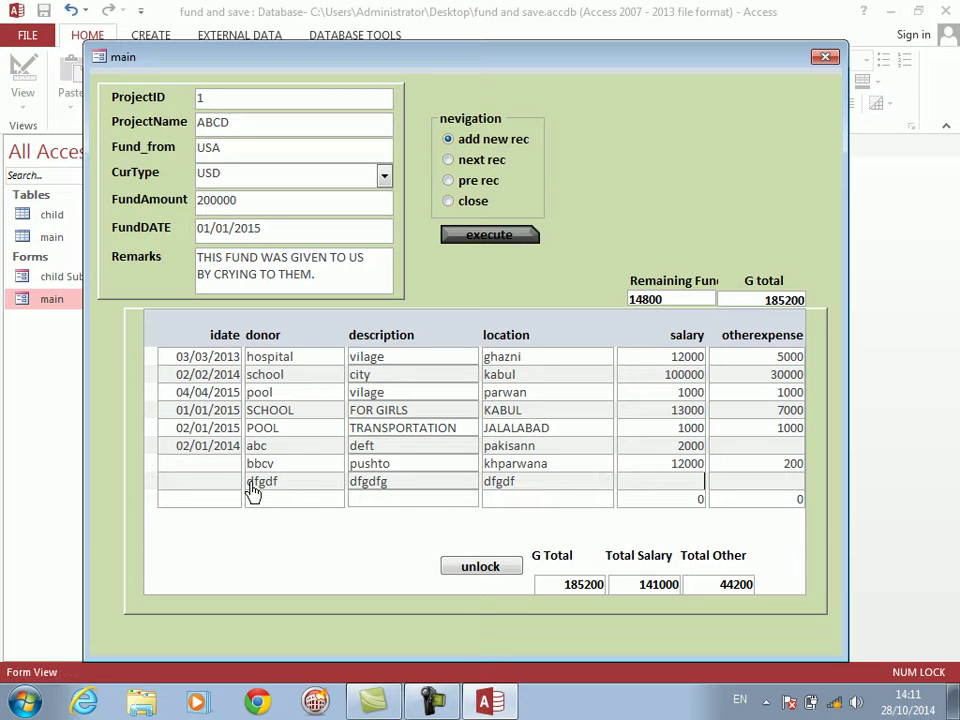
{"action": "type", "text": "20000"}
{"action": "key", "text": "Tab"}
{"action": "type", "text": "200"}
{"action": "key", "text": "Tab"}
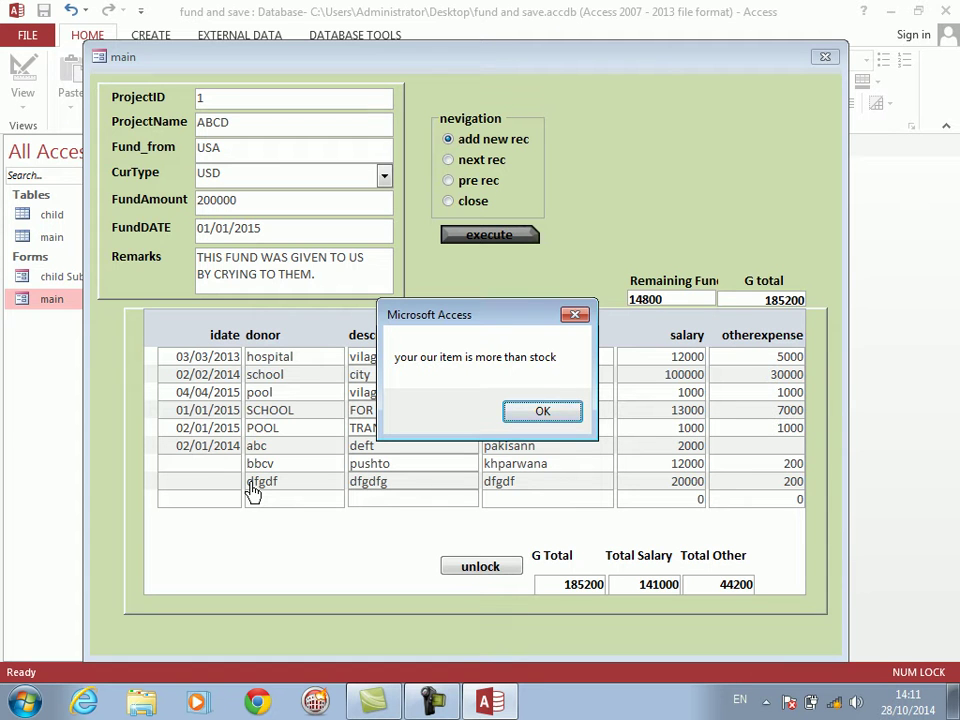
{"action": "key", "text": "Return"}
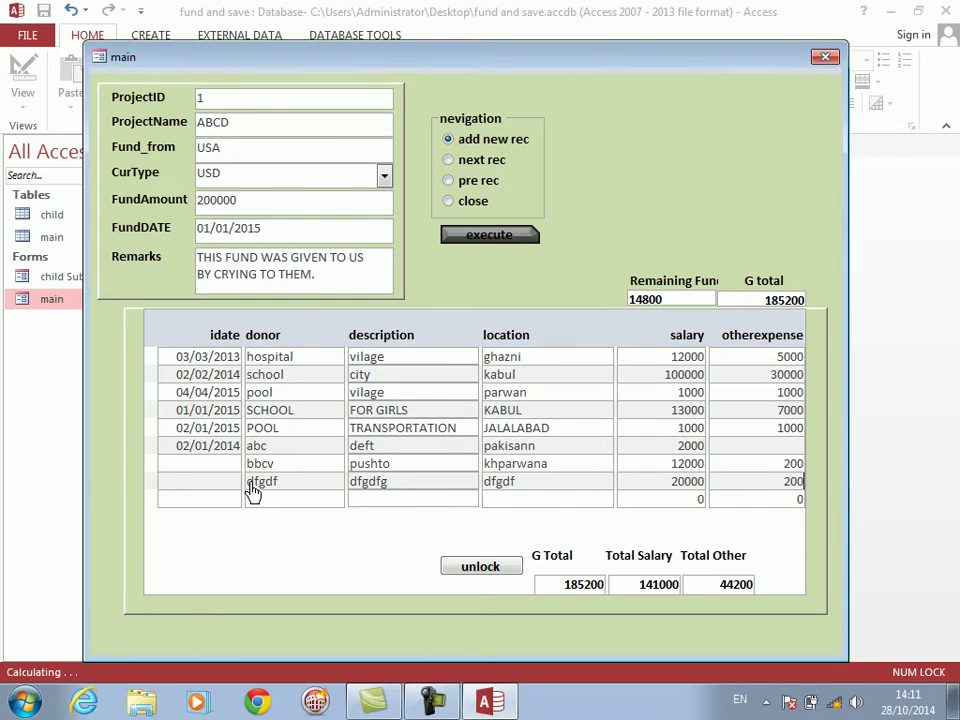
Step: Try repeatedly to commit the other expense value of the dfgdf record, dismissing the validation message each time
{"action": "key", "text": "Return"}
{"action": "key", "text": "Return"}
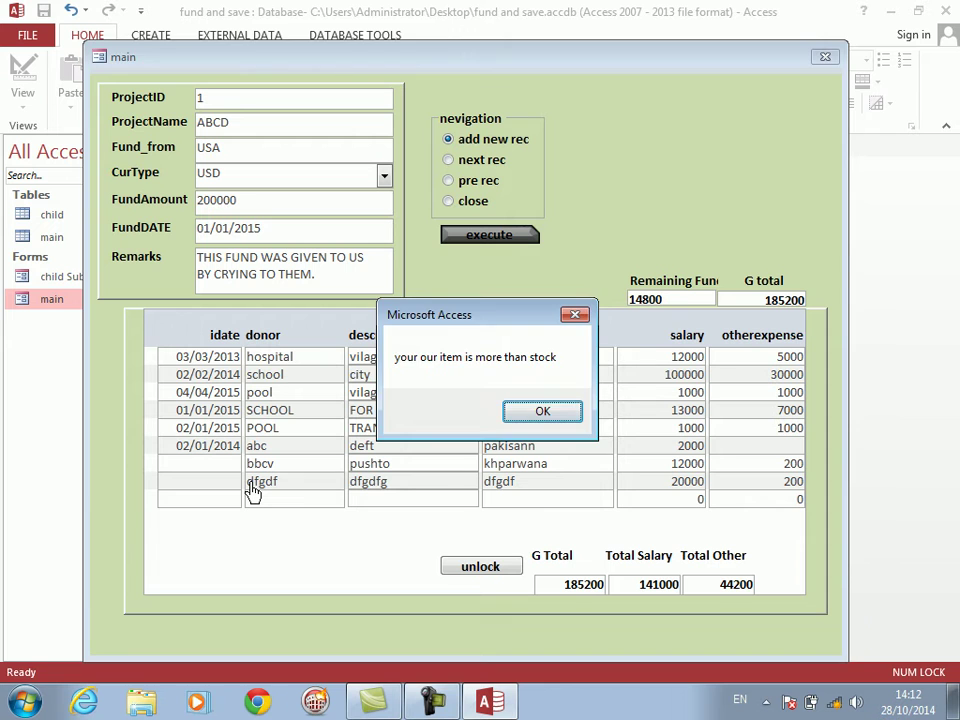
{"action": "key", "text": "Return"}
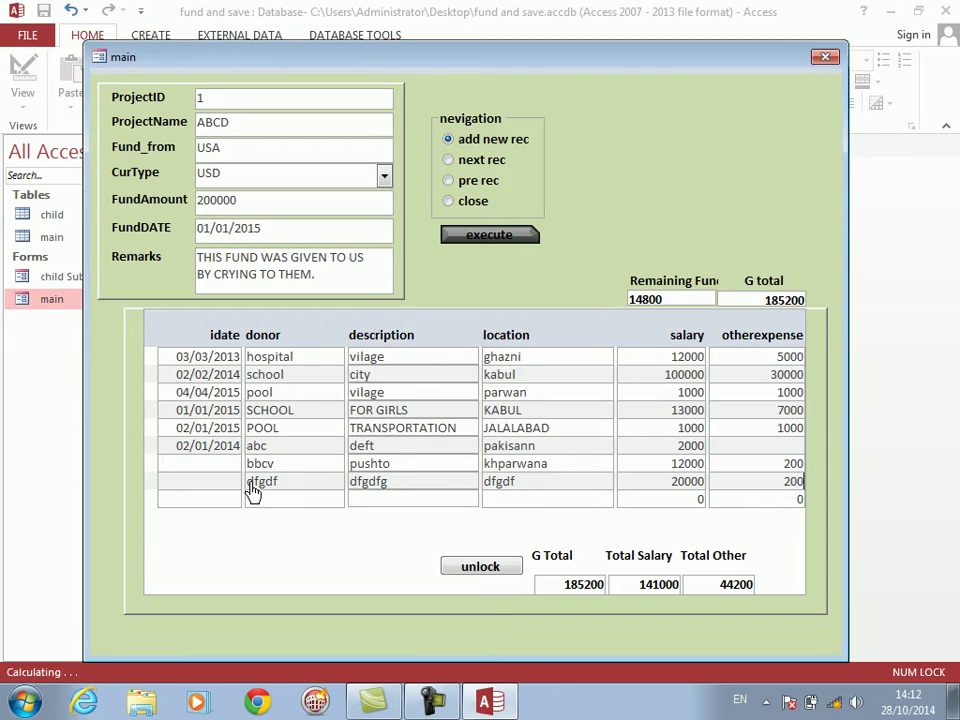
{"action": "key", "text": "Return"}
{"action": "key", "text": "Return"}
{"action": "key", "text": "Return"}
{"action": "key", "text": "Return"}
{"action": "key", "text": "Return"}
{"action": "key", "text": "Return"}
{"action": "key", "text": "Return"}
{"action": "key", "text": "Return"}
{"action": "key", "text": "Return"}
{"action": "key", "text": "Left"}
{"action": "key", "text": "Left"}
{"action": "key", "text": "Left"}
{"action": "key", "text": "Return"}
{"action": "key", "text": "Return"}
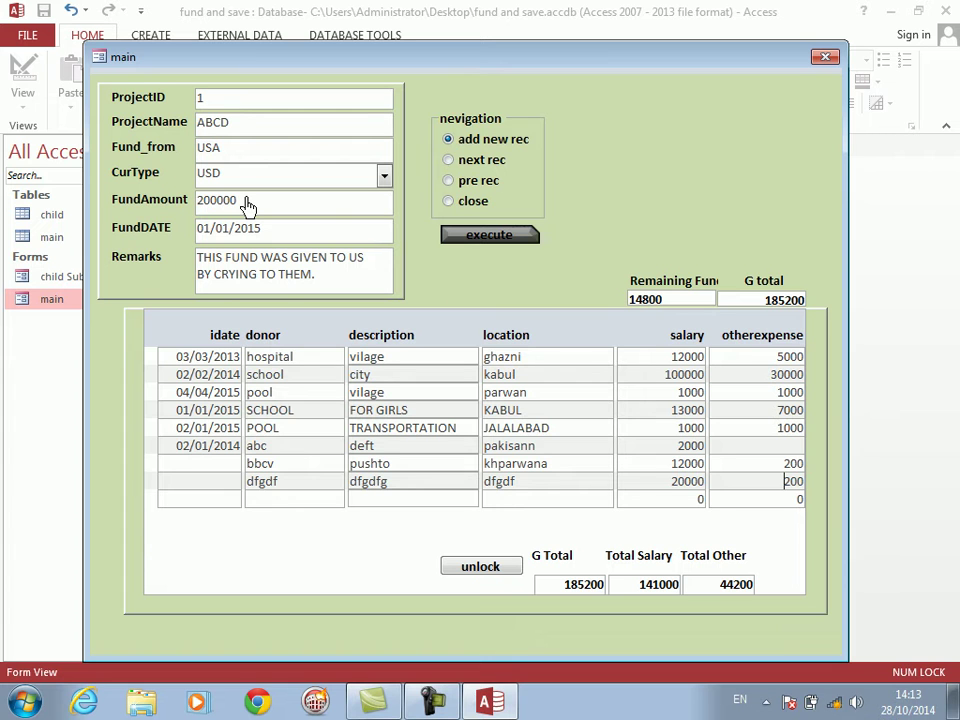
Step: Close the main form, saving the child Subform changes and discarding the uncommitted expense record
{"action": "key", "text": "ctrl+w"}
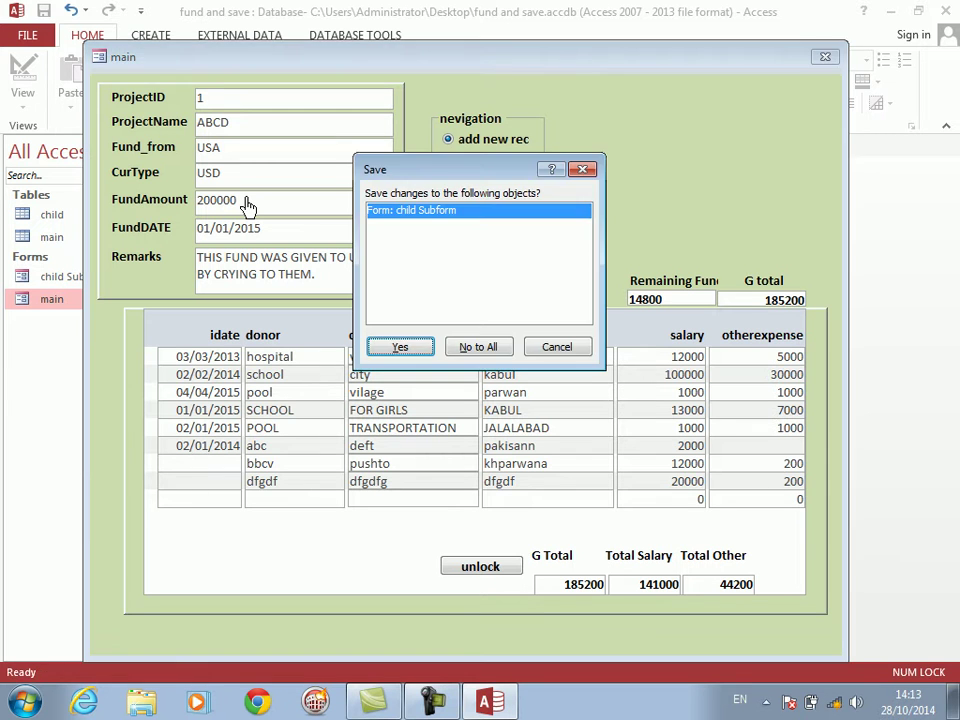
{"action": "left_click", "coordinate": [397, 352]}
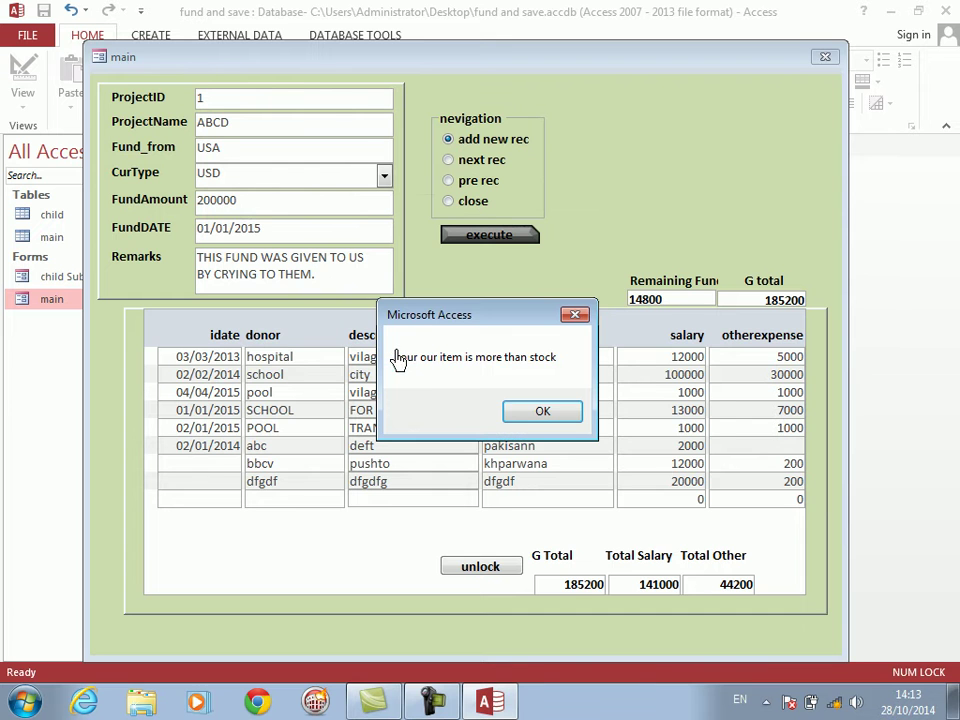
{"action": "left_click", "coordinate": [540, 413]}
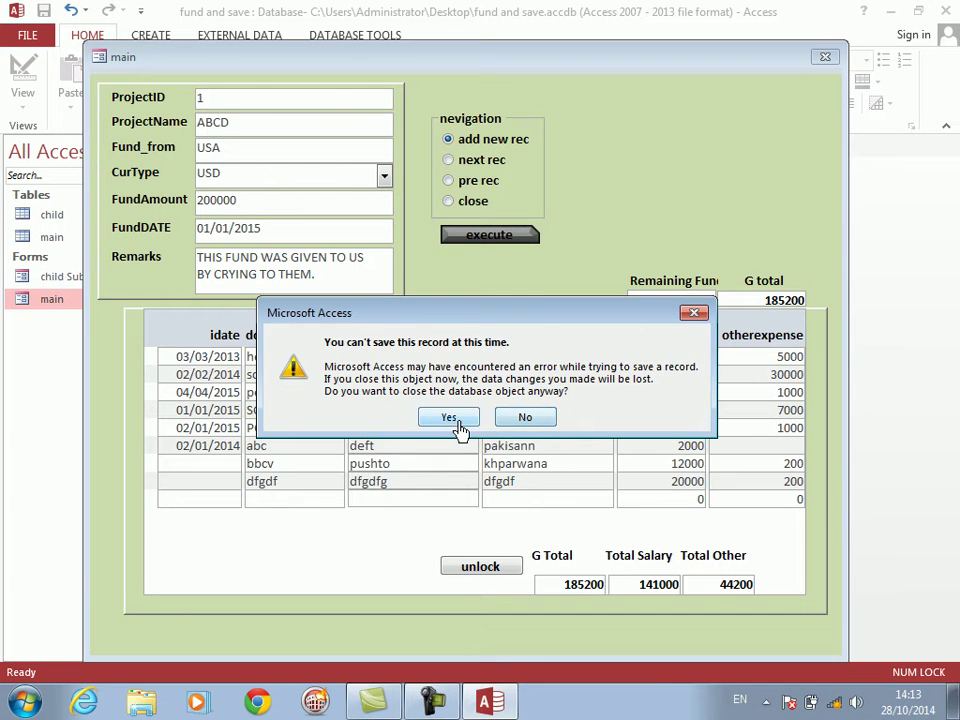
{"action": "left_click", "coordinate": [450, 418]}
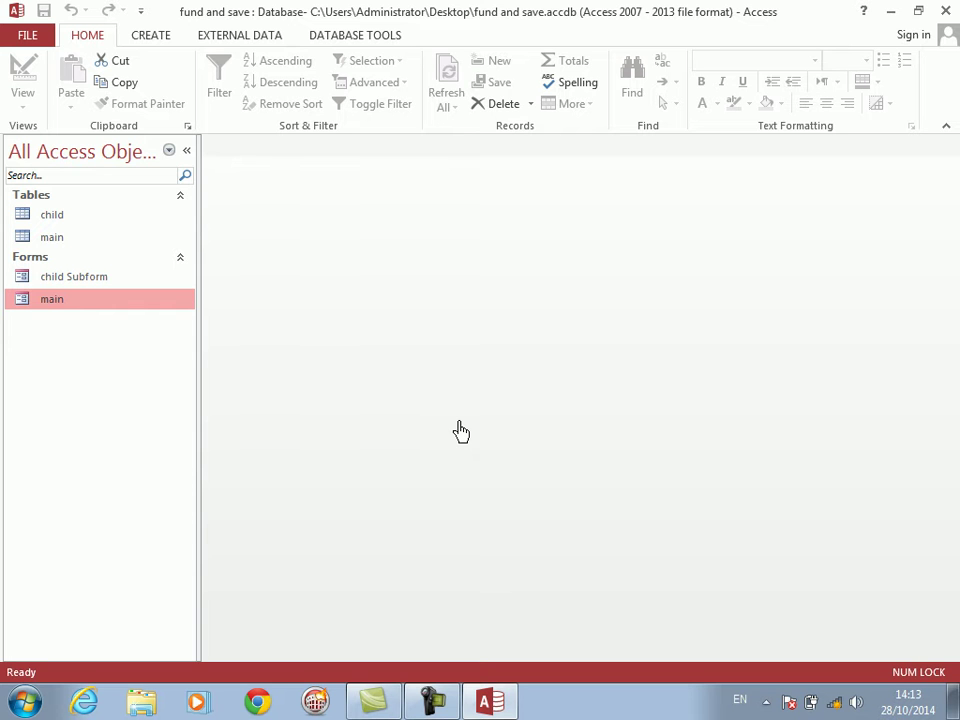
Step: Exit Access and start it again from the desktop by searching the programs for msacce
{"action": "left_click", "coordinate": [945, 11]}
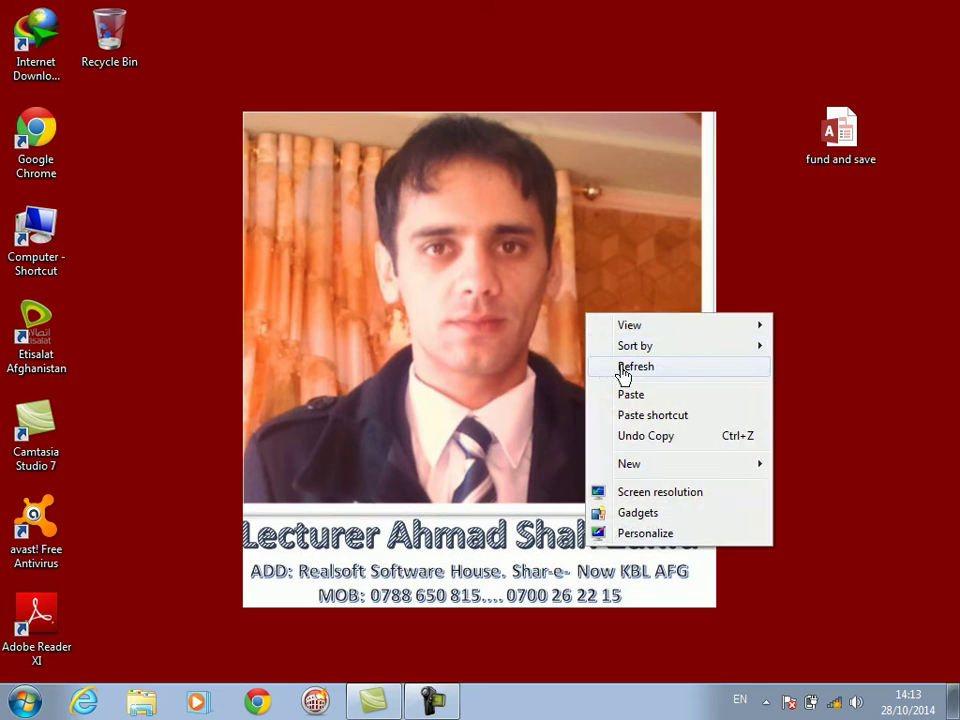
{"action": "left_click", "coordinate": [622, 367]}
{"action": "left_click", "coordinate": [24, 702]}
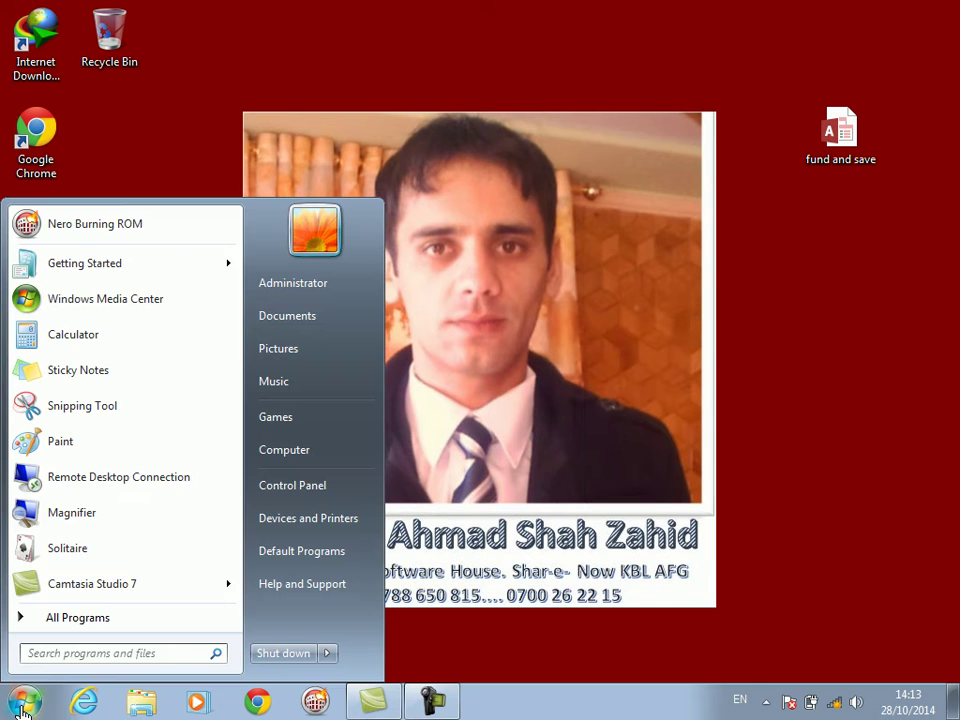
{"action": "type", "text": "msacce"}
{"action": "left_click", "coordinate": [22, 706]}
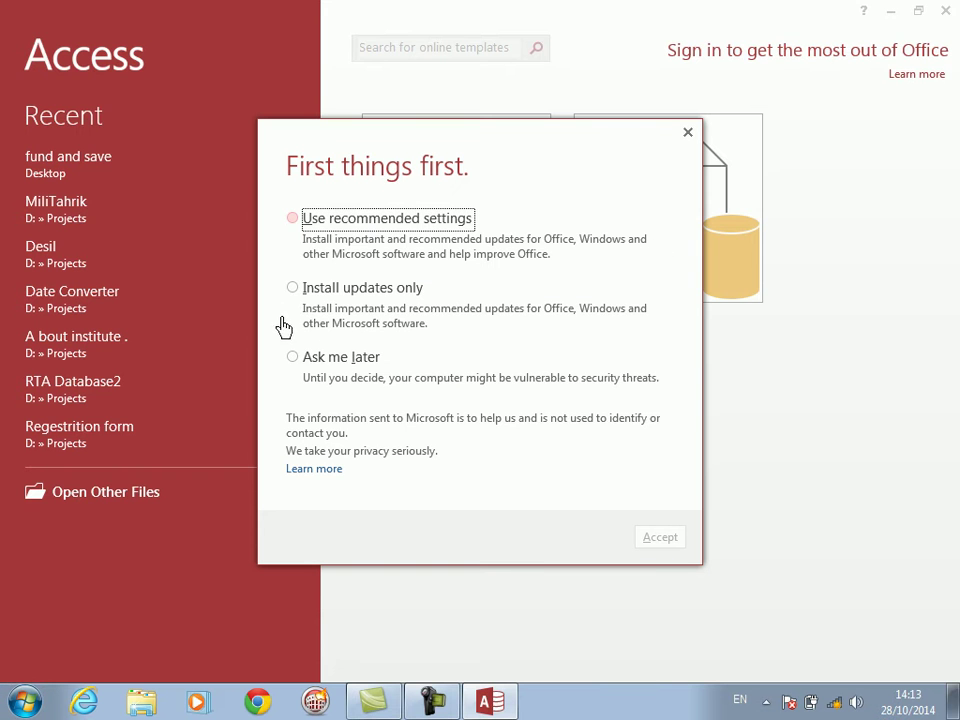
Step: Accept the recommended update settings and create a blank desktop database
{"action": "left_click", "coordinate": [292, 220]}
{"action": "left_click", "coordinate": [658, 541]}
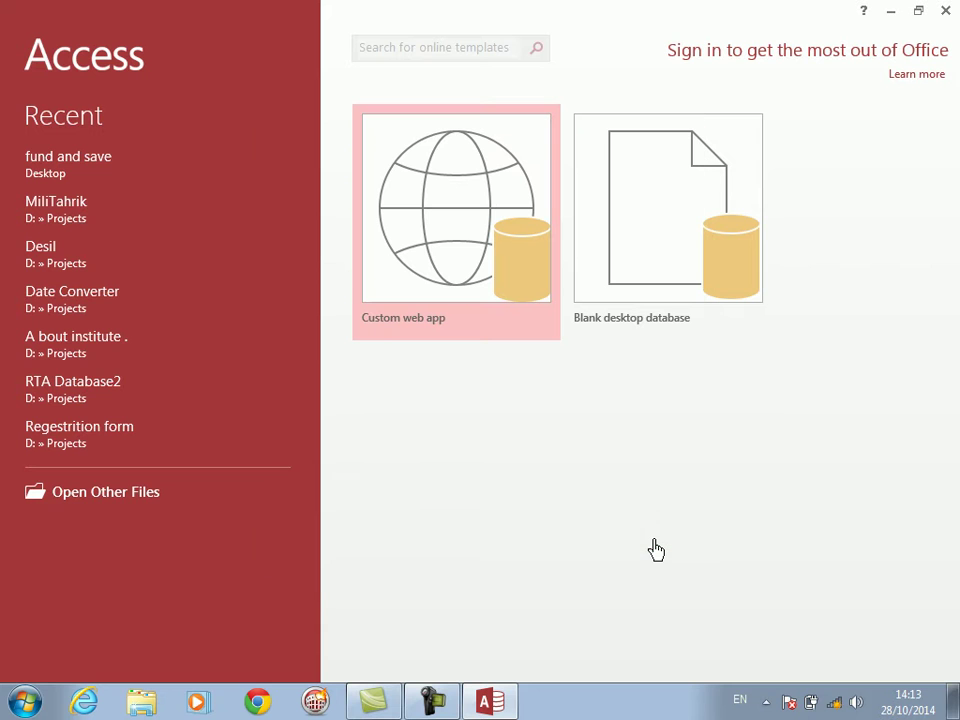
{"action": "left_click", "coordinate": [678, 232]}
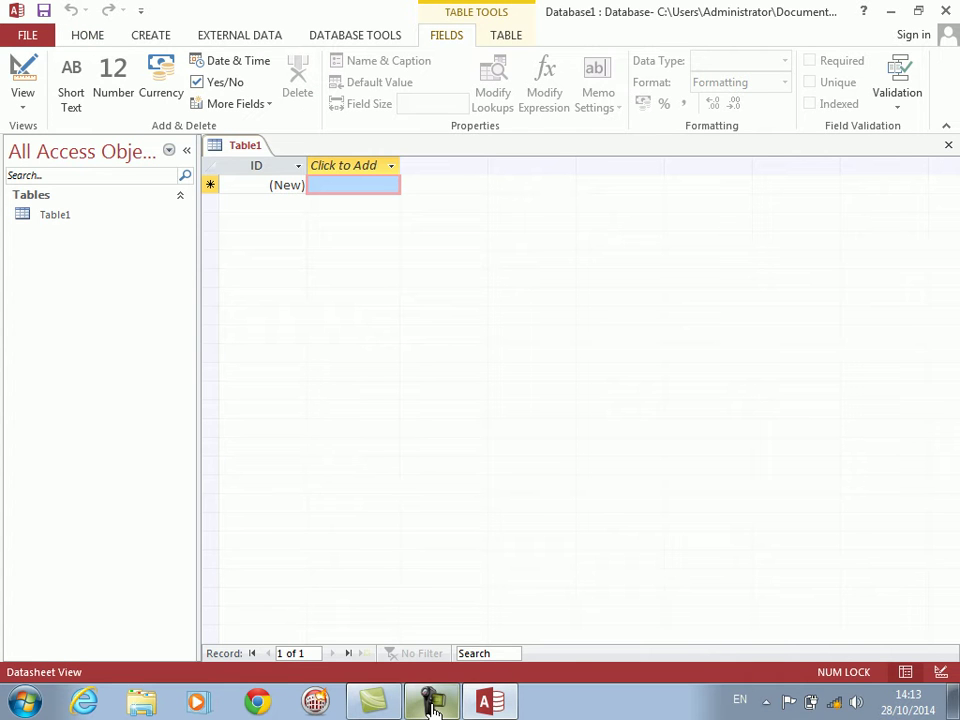
Step: Place a text box about 7 by 1 cm and one about 8 by 3 cm below it, giving the lower one =speelnumber([text0])
{"action": "mouse_move", "coordinate": [433, 707]}
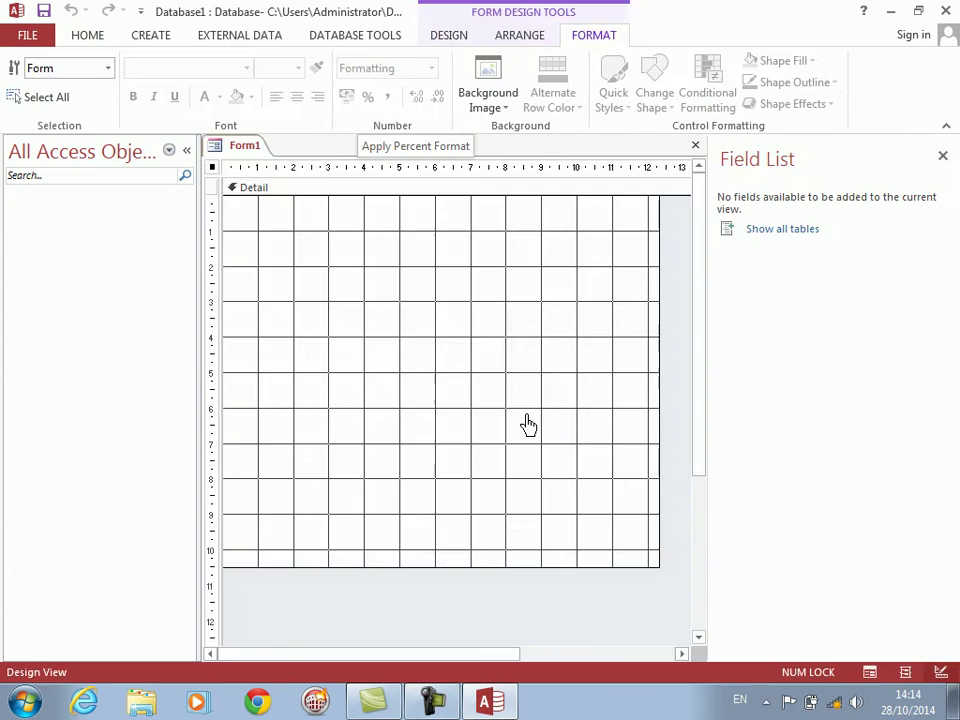
{"action": "left_click", "coordinate": [435, 44]}
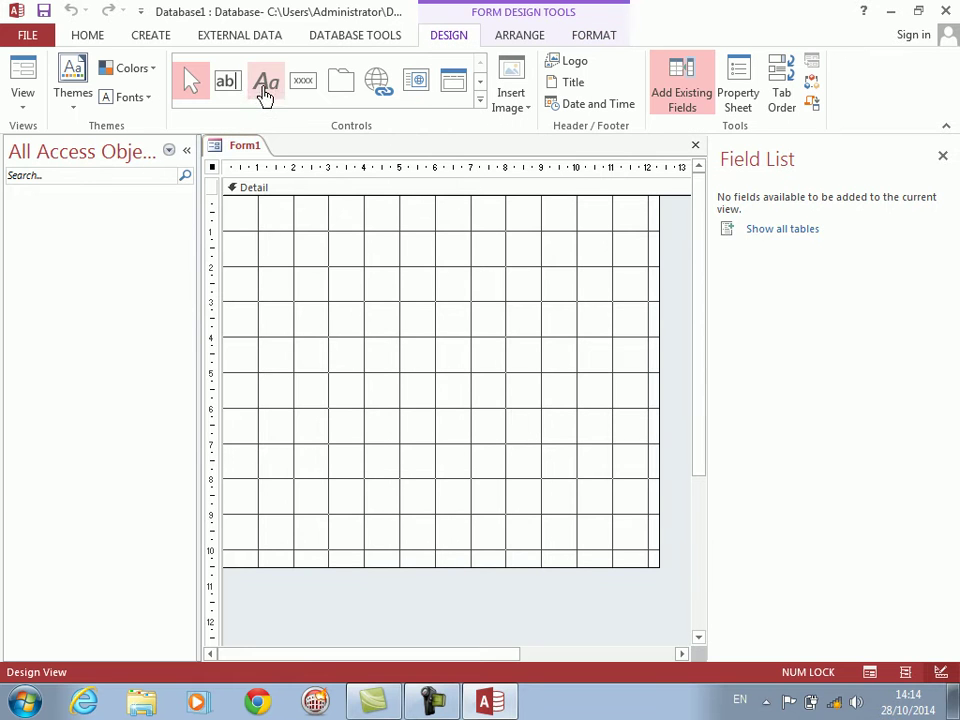
{"action": "left_click", "coordinate": [229, 88]}
{"action": "left_click_drag", "start_coordinate": [317, 249], "coordinate": [574, 287]}
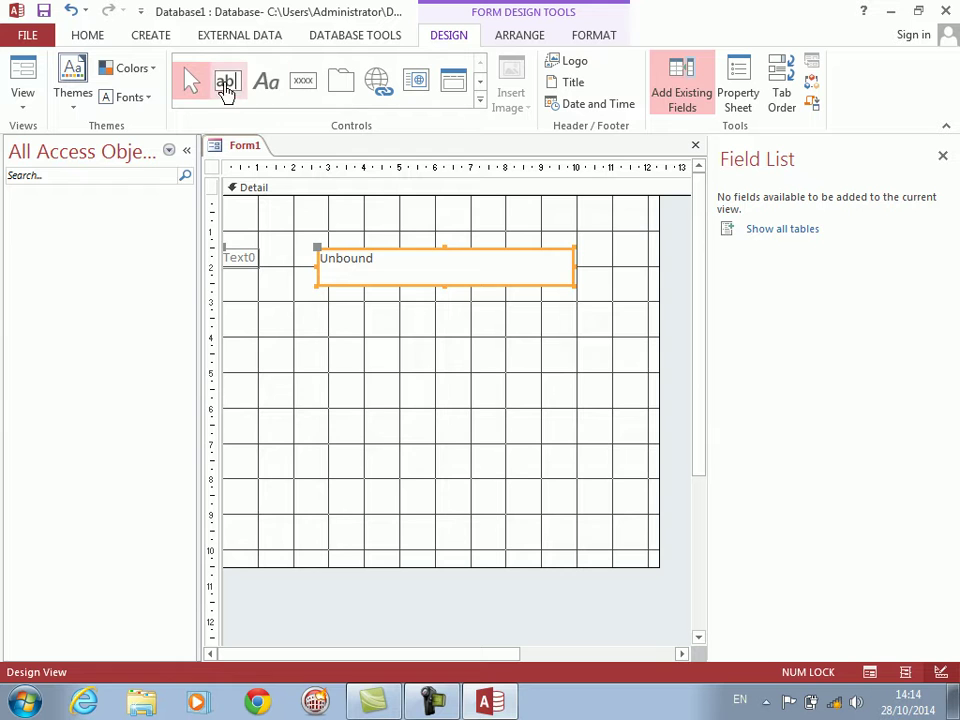
{"action": "left_click", "coordinate": [226, 86]}
{"action": "left_click_drag", "start_coordinate": [310, 299], "coordinate": [600, 403]}
{"action": "left_click", "coordinate": [504, 361]}
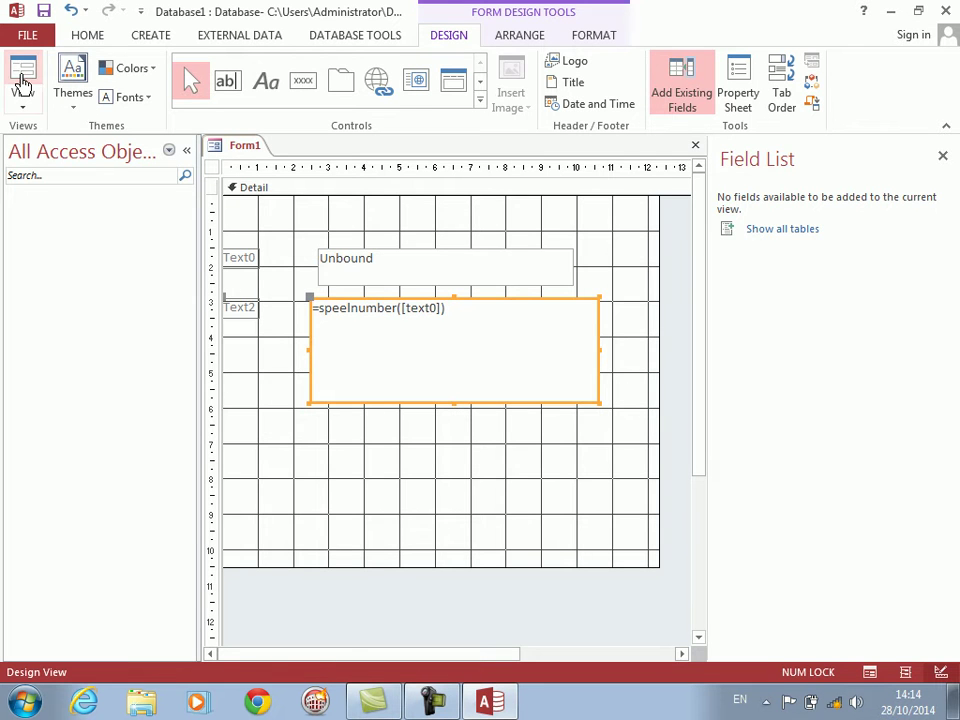
Step: Correct the function name in the lower text box's expression in Design View and reopen the form in Form View
{"action": "left_click", "coordinate": [22, 80]}
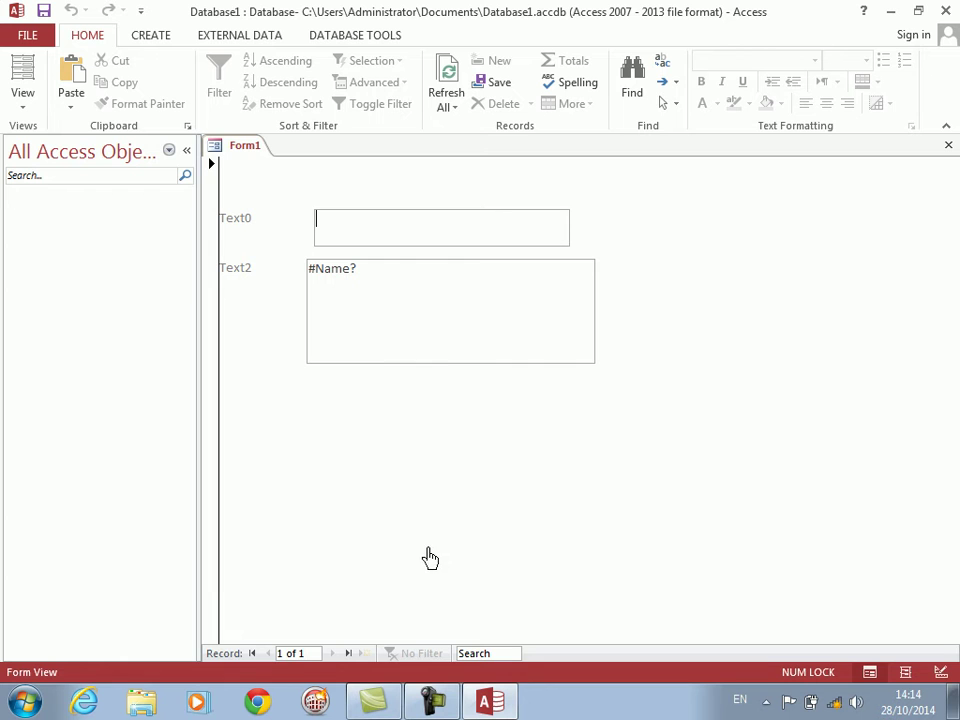
{"action": "right_click", "coordinate": [429, 552]}
{"action": "left_click", "coordinate": [486, 394]}
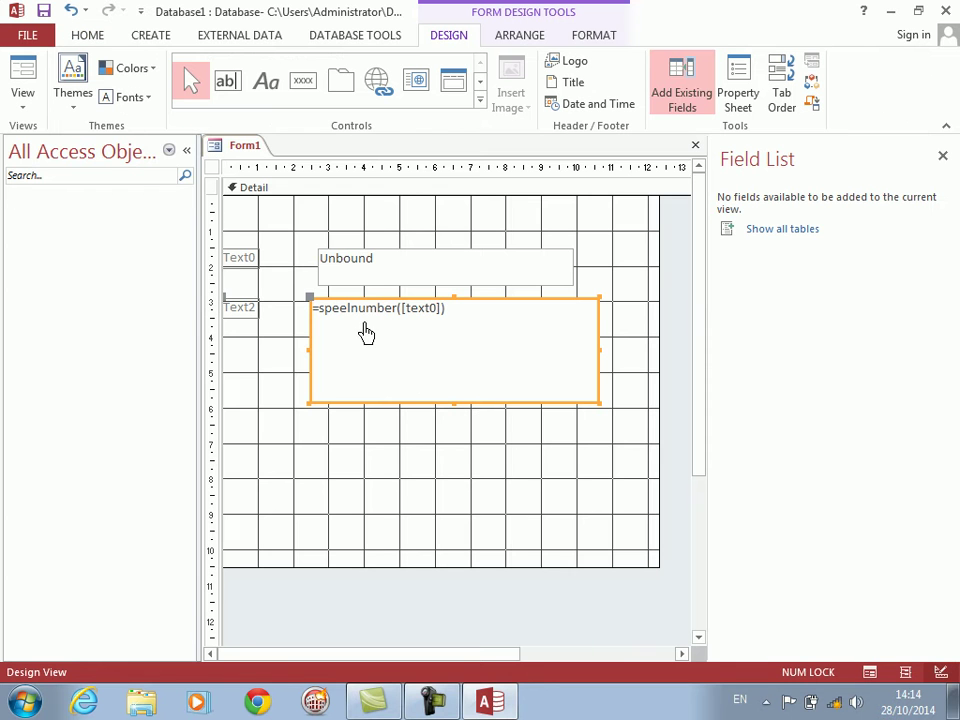
{"action": "left_click", "coordinate": [344, 314]}
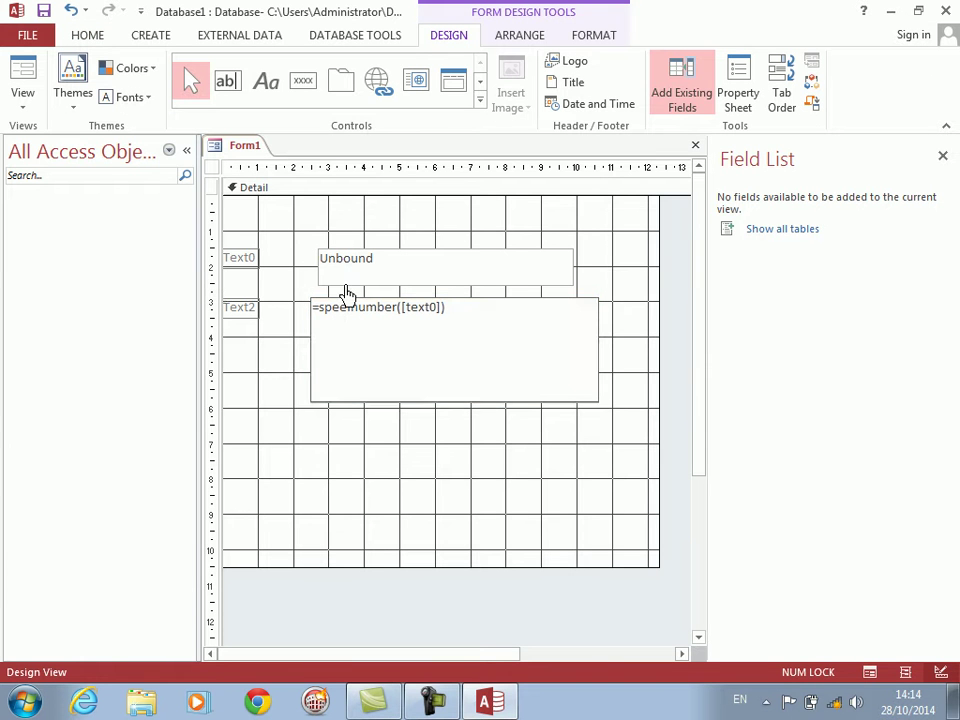
{"action": "left_click", "coordinate": [347, 294]}
{"action": "left_click", "coordinate": [30, 80]}
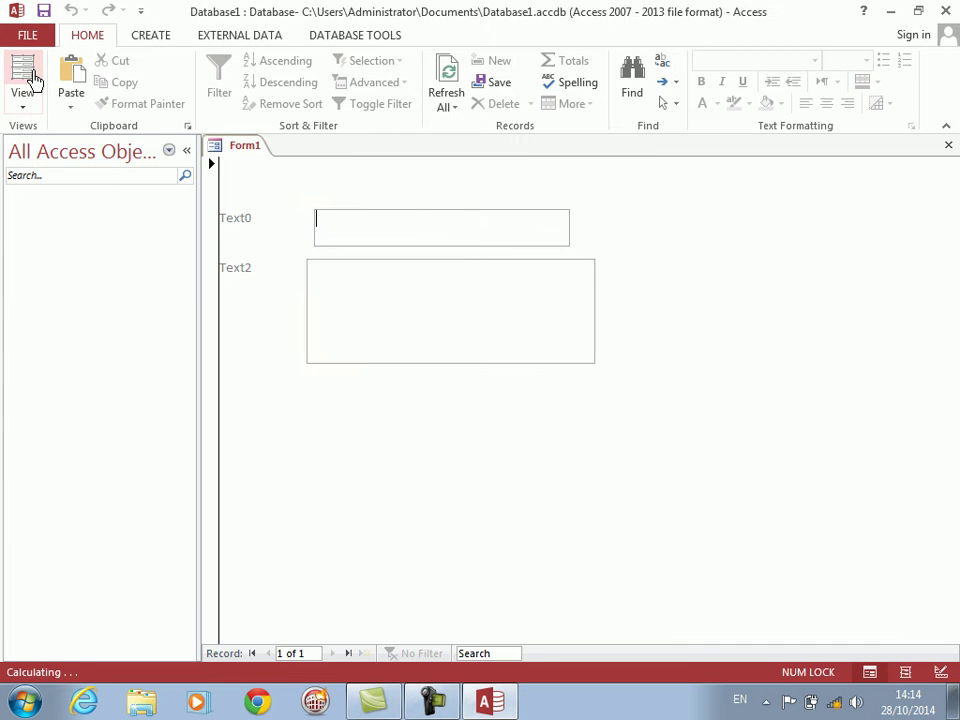
Step: Test the number-to-words conversion by entering 3232 and 11111111 in Text0
{"action": "left_click", "coordinate": [430, 333]}
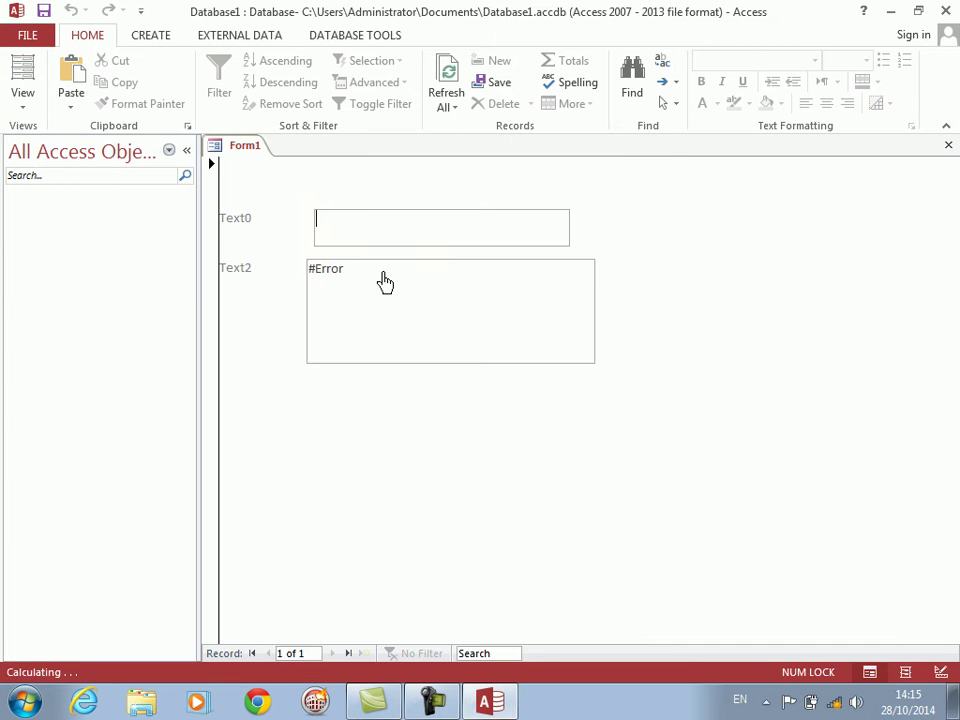
{"action": "key", "text": "Return"}
{"action": "left_click", "coordinate": [362, 232]}
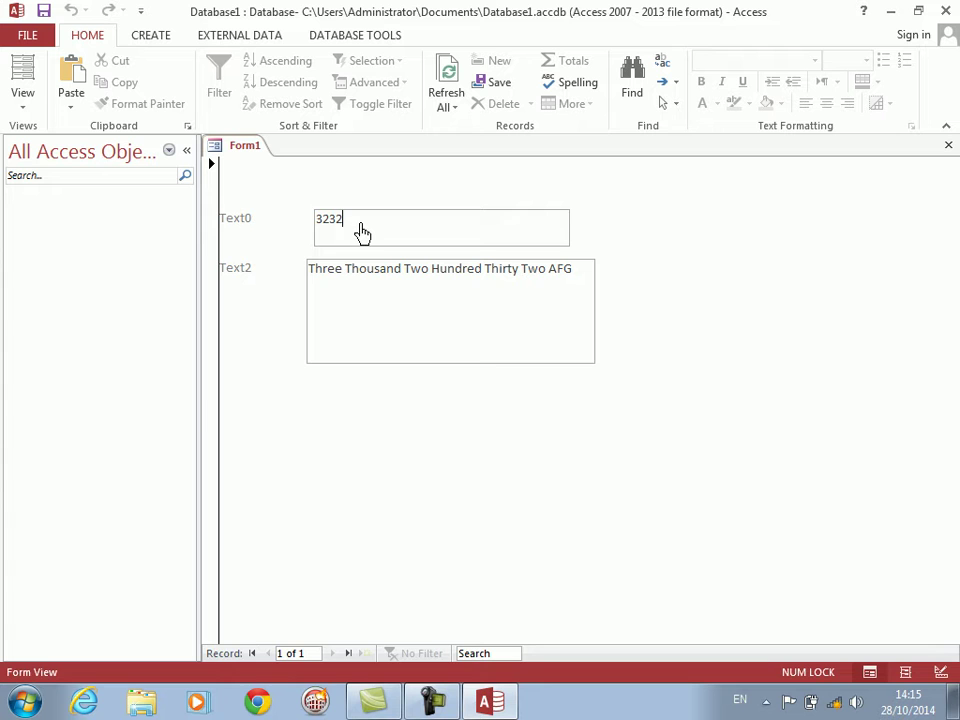
{"action": "left_click_drag", "start_coordinate": [362, 232], "coordinate": [274, 233]}
{"action": "type", "text": "11111111"}
{"action": "key", "text": "Return"}
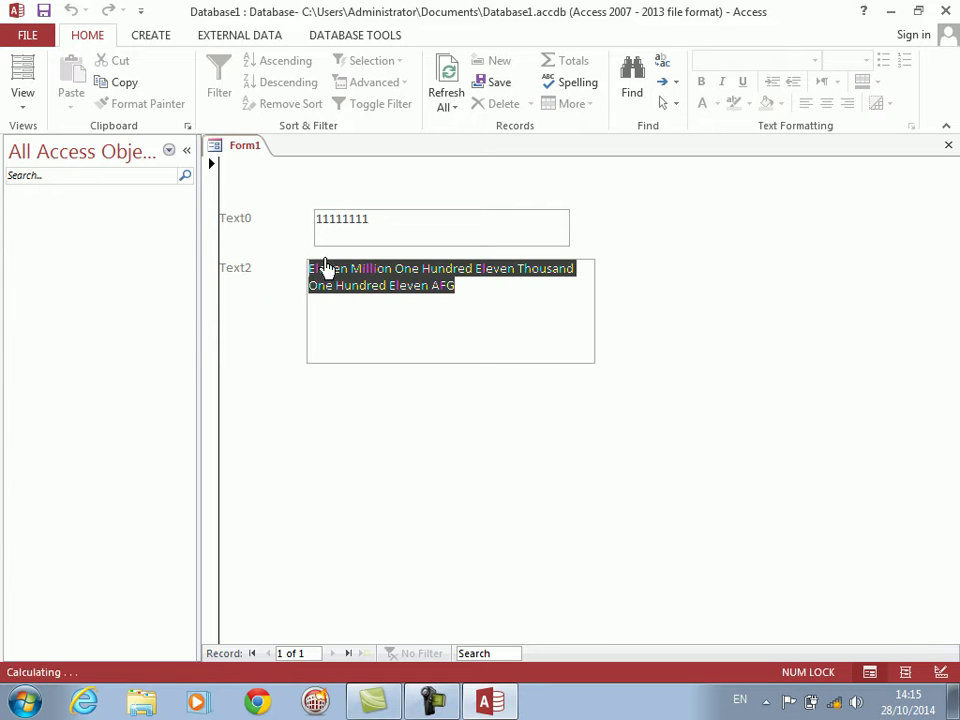
{"action": "left_click", "coordinate": [393, 340]}
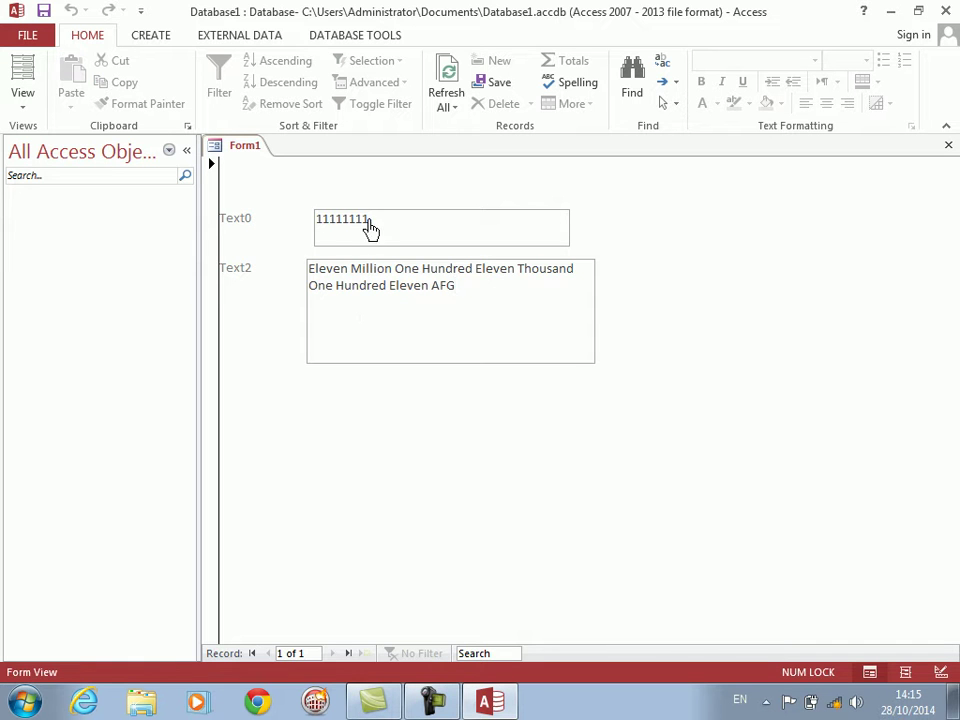
Step: Test the conversion with the larger numbers 1000000 and 10000001 in Text0
{"action": "left_click_drag", "start_coordinate": [381, 227], "coordinate": [278, 228]}
{"action": "type", "text": "1000000"}
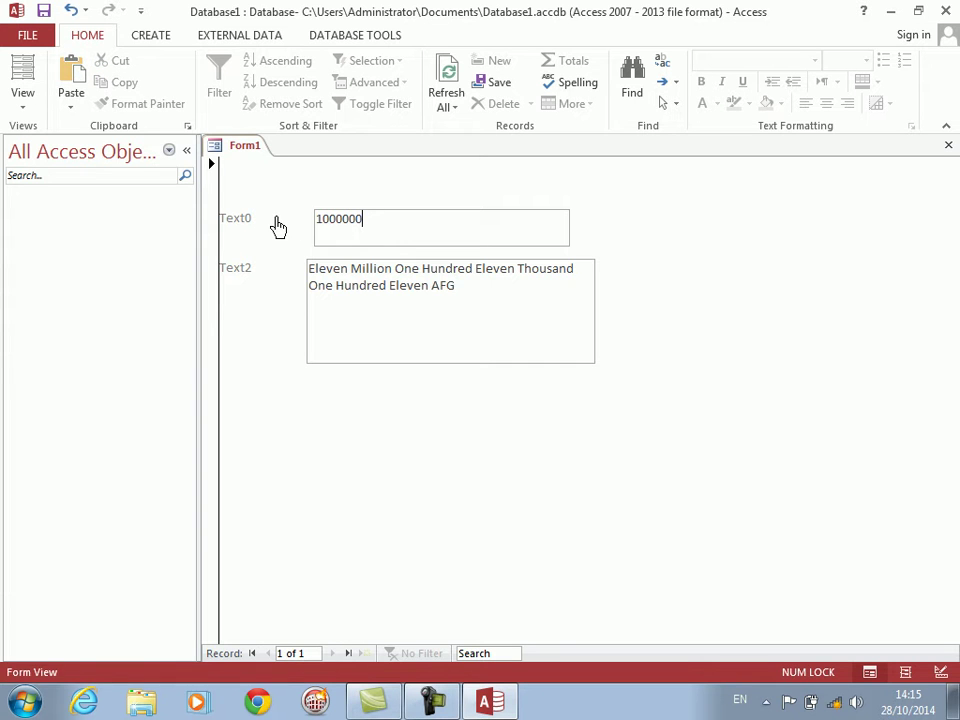
{"action": "key", "text": "Return"}
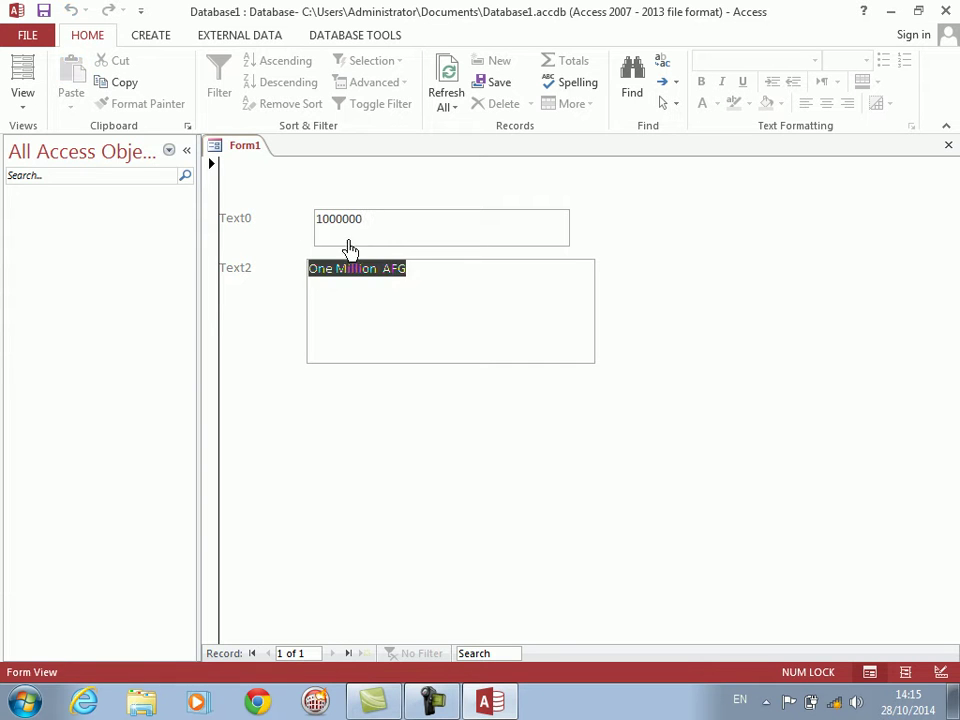
{"action": "left_click", "coordinate": [388, 238]}
{"action": "type", "text": "1"}
{"action": "key", "text": "Return"}
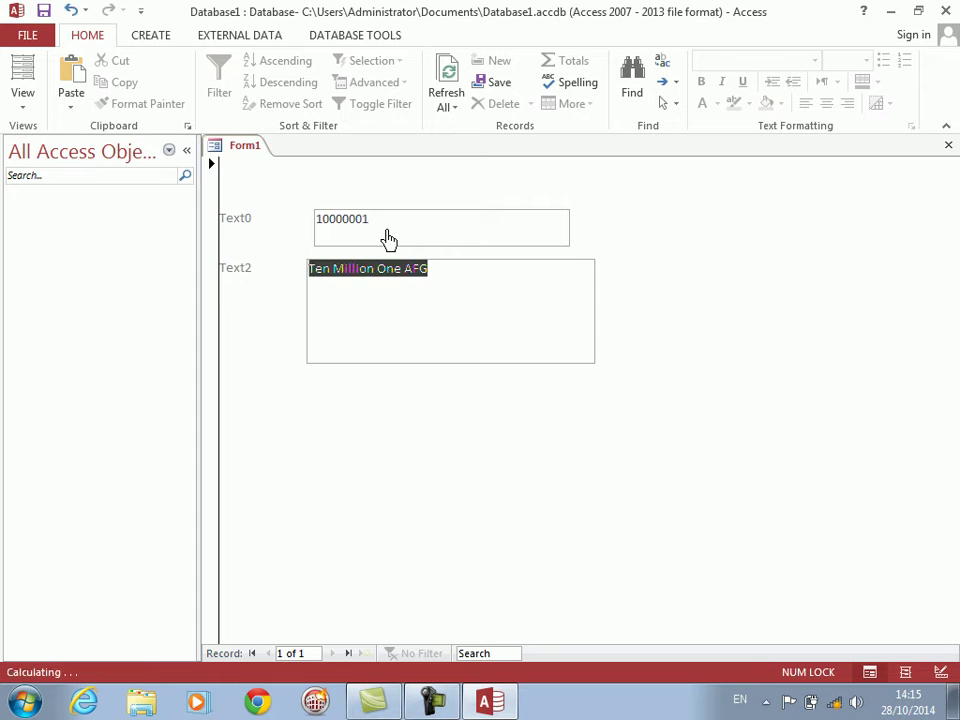
{"action": "left_click", "coordinate": [386, 227]}
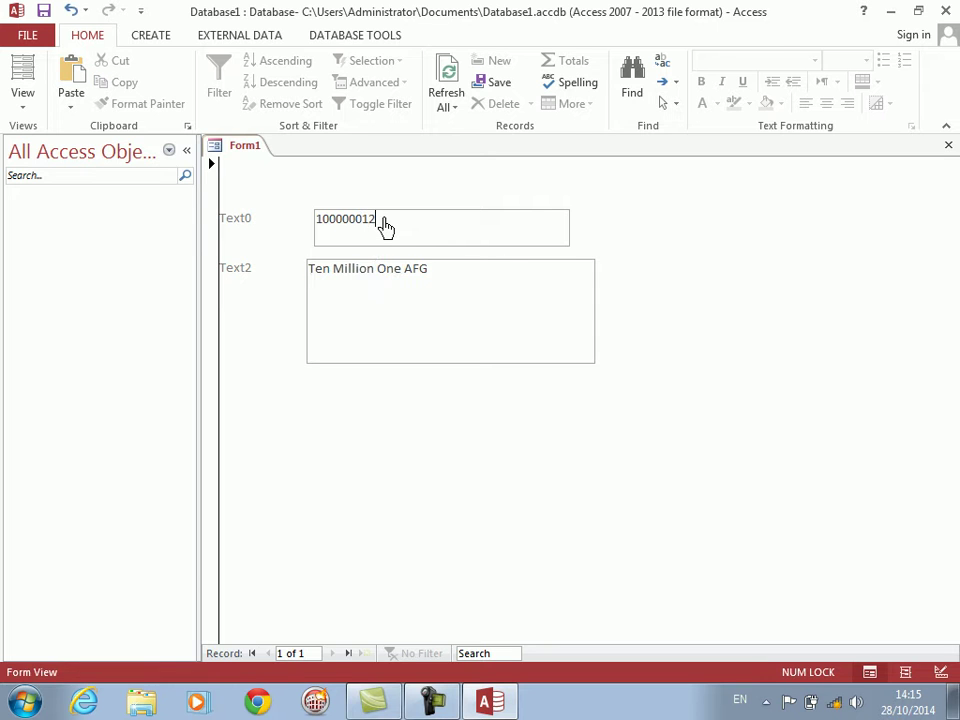
{"action": "key", "text": "Return"}
{"action": "left_click", "coordinate": [386, 227]}
{"action": "type", "text": "2"}
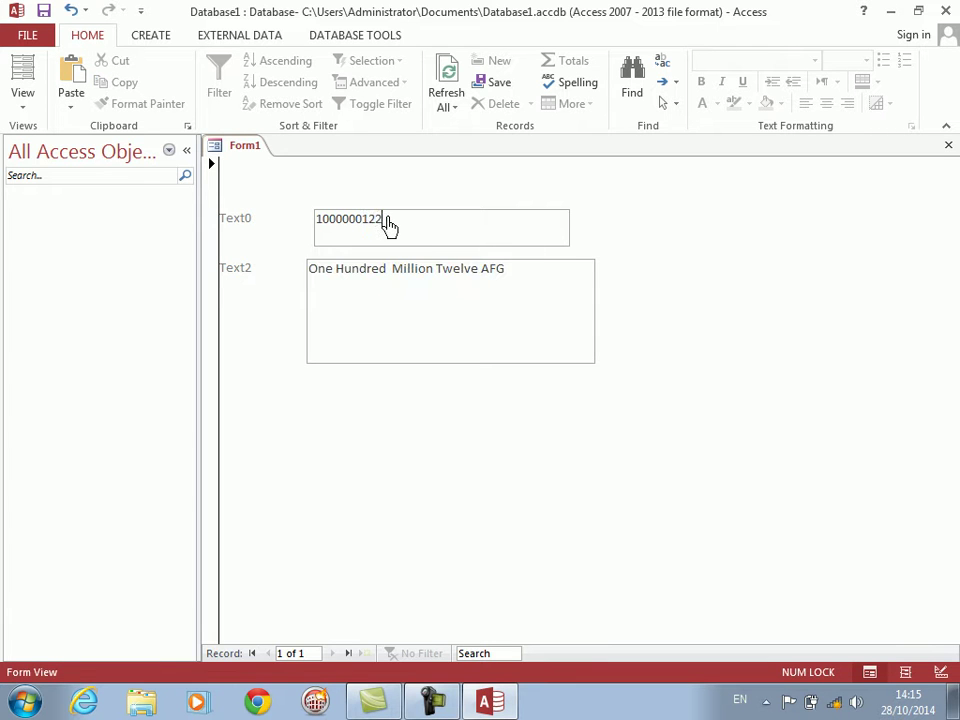
{"action": "left_click", "coordinate": [399, 272]}
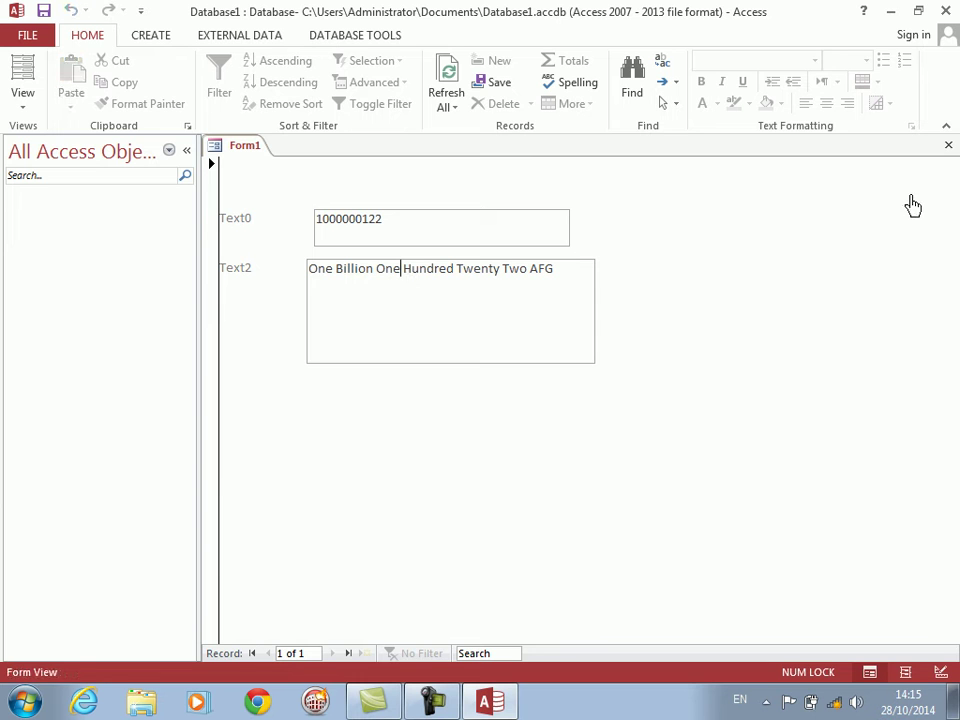
{"action": "left_click", "coordinate": [951, 149]}
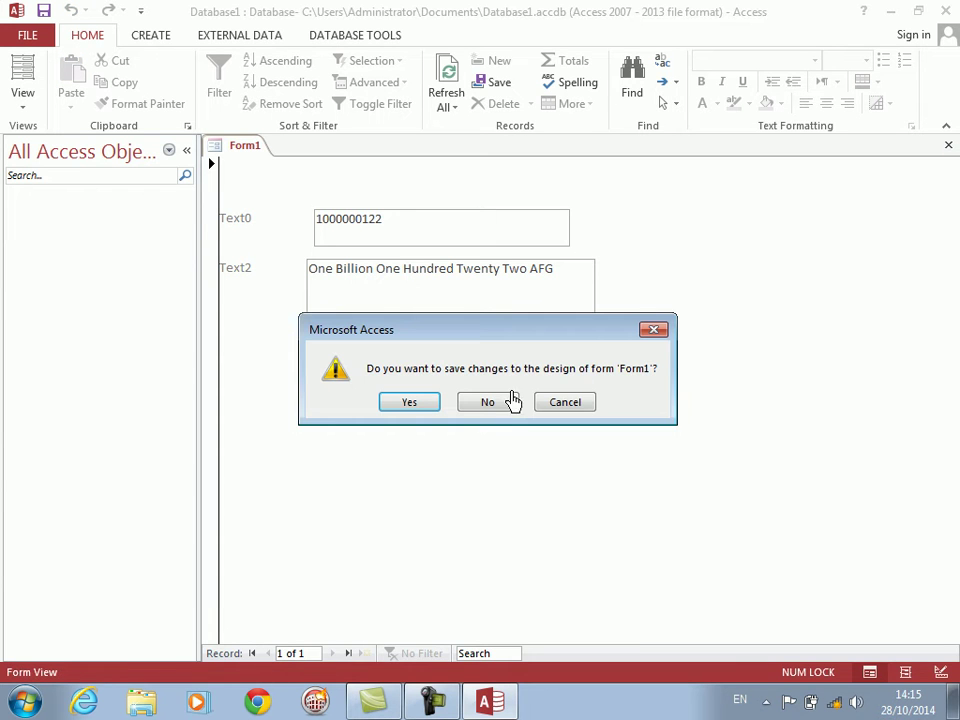
{"action": "left_click", "coordinate": [503, 409]}
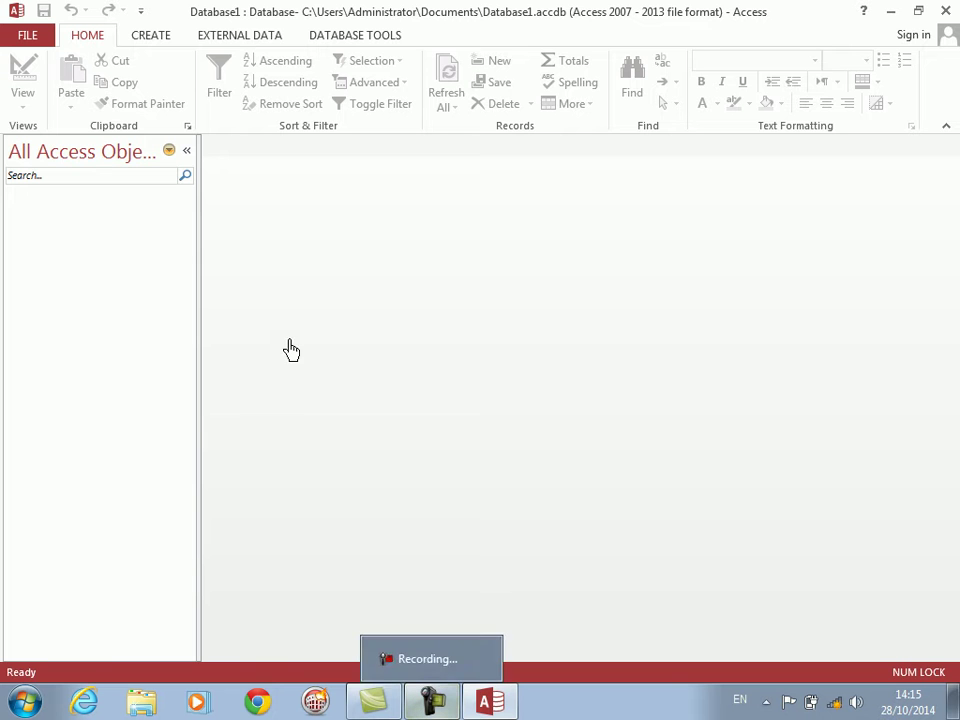
Step: Start a new table in Design View with the Short Text fields ename and job
{"action": "left_click", "coordinate": [152, 36]}
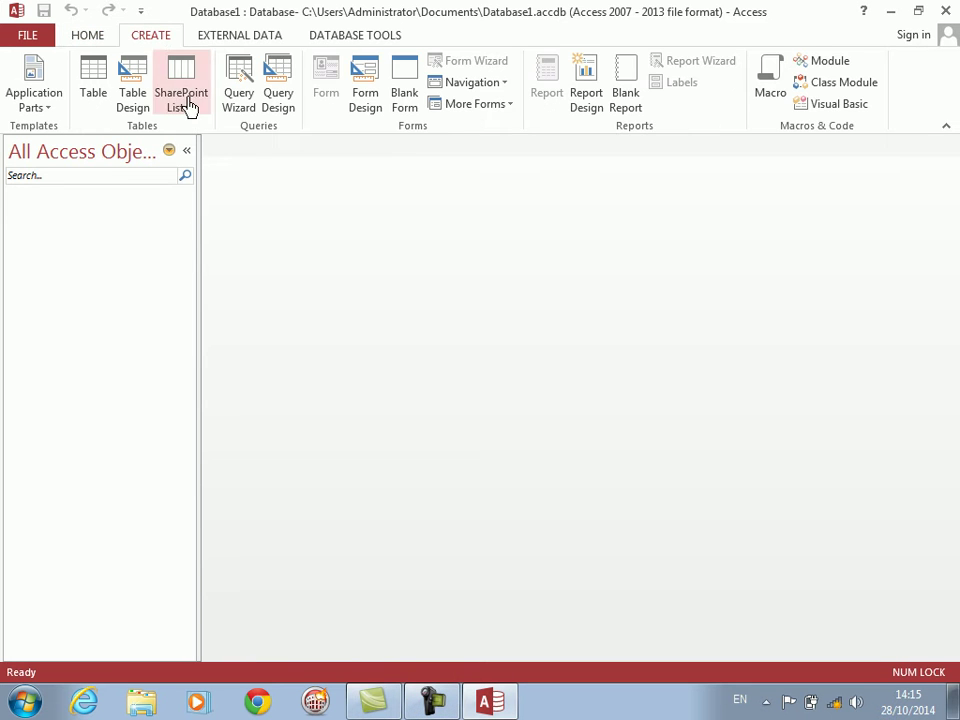
{"action": "left_click", "coordinate": [137, 104]}
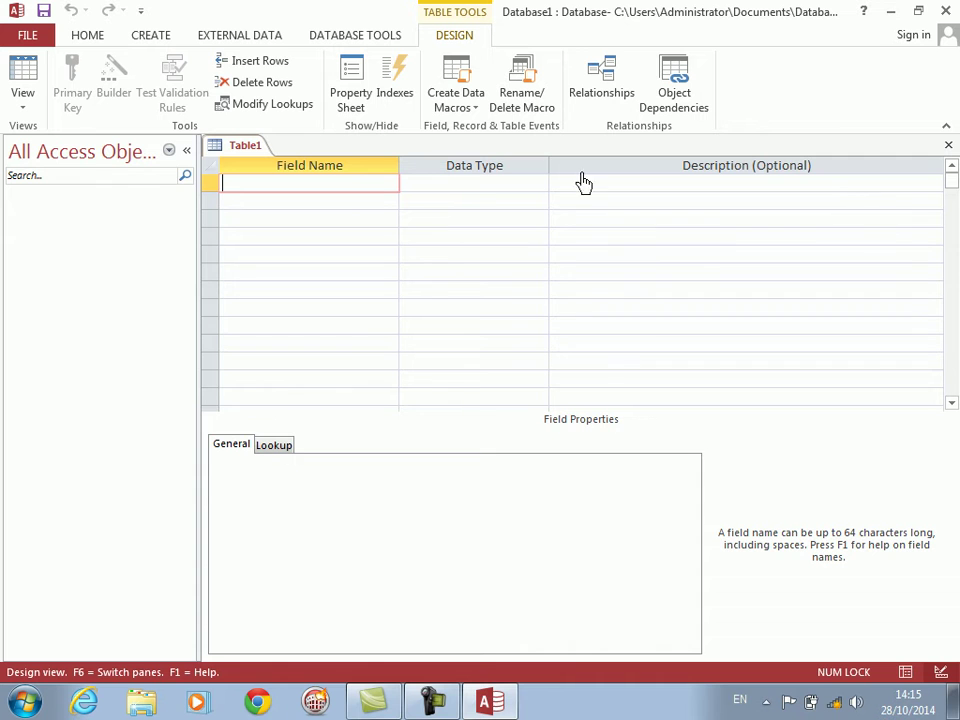
{"action": "type", "text": "ename"}
{"action": "key", "text": "Tab"}
{"action": "key", "text": "Tab"}
{"action": "key", "text": "Tab"}
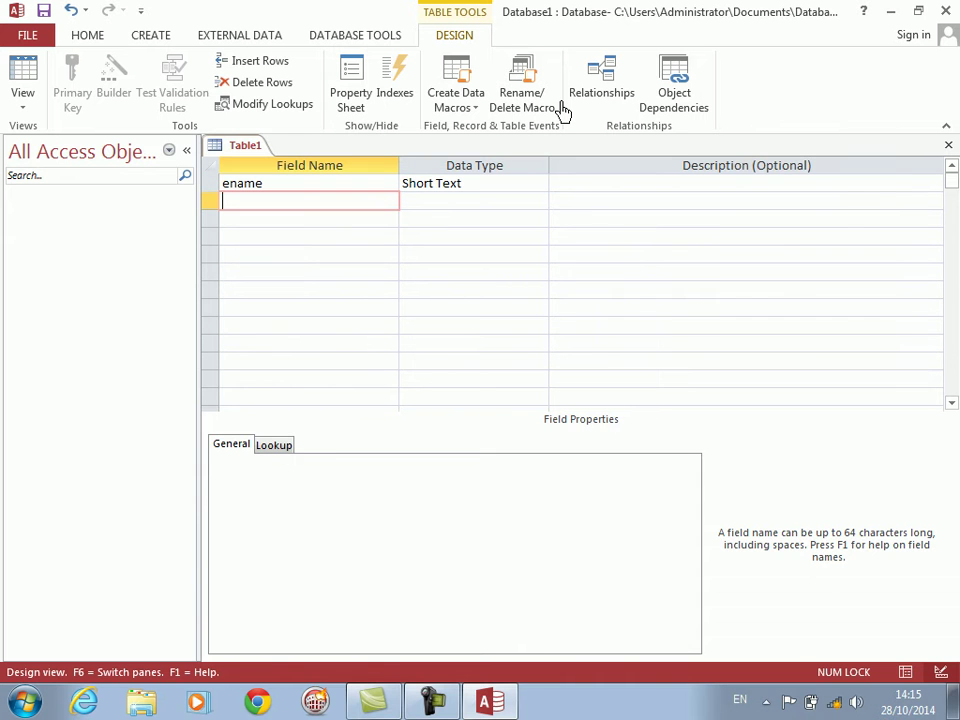
{"action": "type", "text": "job"}
{"action": "key", "text": "Tab"}
{"action": "key", "text": "Tab"}
{"action": "key", "text": "Tab"}
Step: Add a Number field salary and a Short Text field Word to the table
{"action": "type", "text": "salary"}
{"action": "key", "text": "Tab"}
{"action": "type", "text": "n"}
{"action": "key", "text": "Tab"}
{"action": "key", "text": "Tab"}
{"action": "key", "text": "Caps_Lock"}
{"action": "type", "text": "W"}
{"action": "key", "text": "Caps_Lock"}
{"action": "type", "text": "ord"}
{"action": "key", "text": "Tab"}
{"action": "key", "text": "Tab"}
{"action": "key", "text": "shift+Tab"}
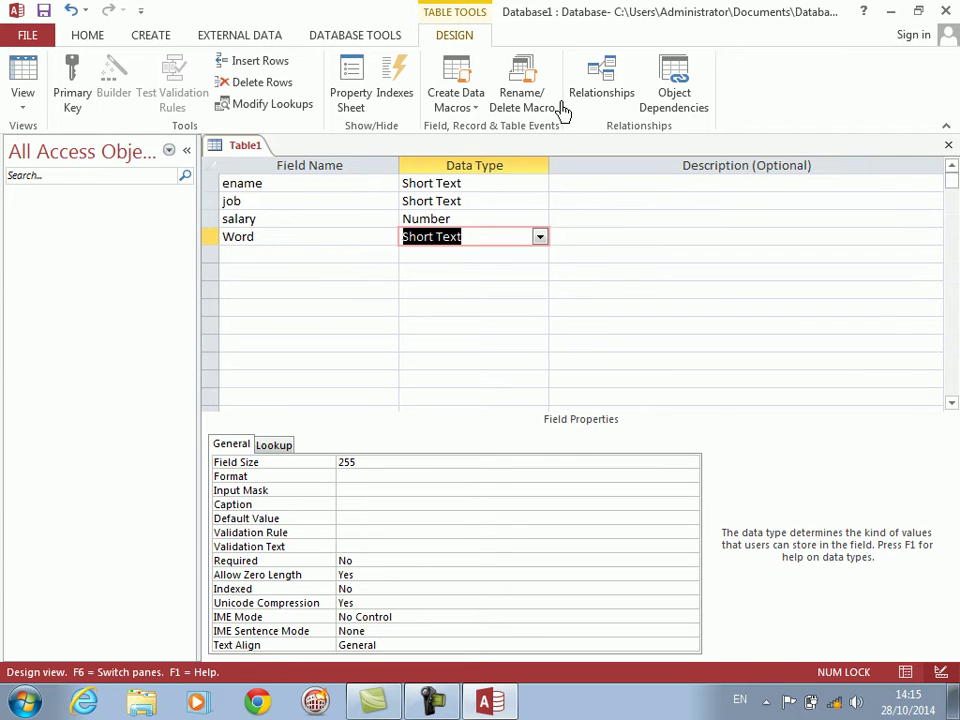
Step: Save the table as emp without a primary key and close it
{"action": "key", "text": "ctrl+s"}
{"action": "type", "text": "sa"}
{"action": "type", "text": "p"}
{"action": "key", "text": "Return"}
{"action": "key", "text": "Tab"}
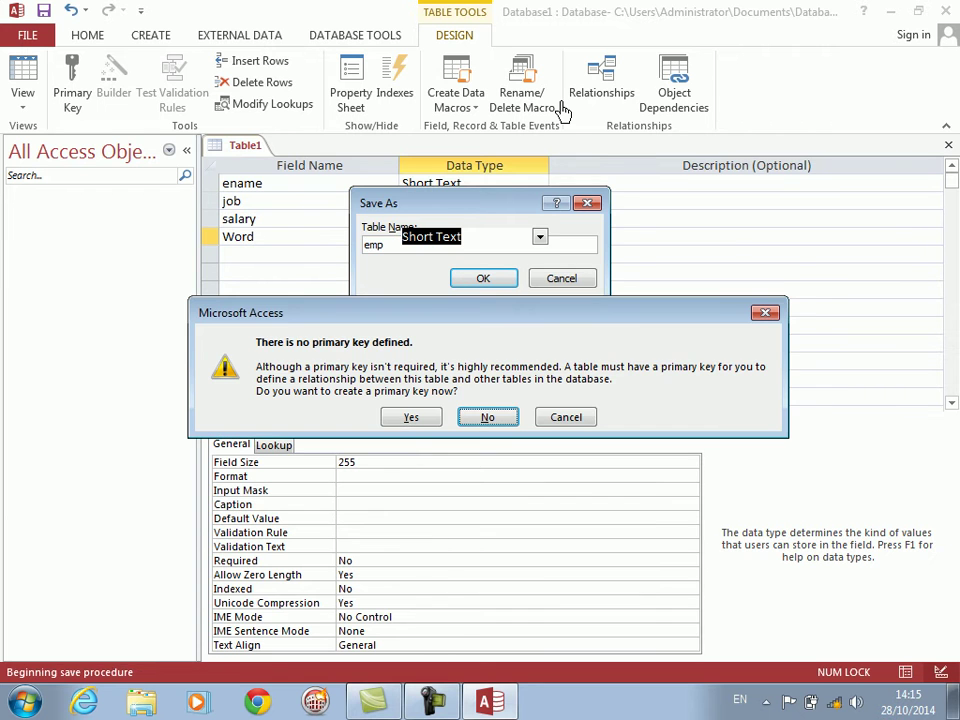
{"action": "key", "text": "Return"}
{"action": "key", "text": "ctrl+w"}
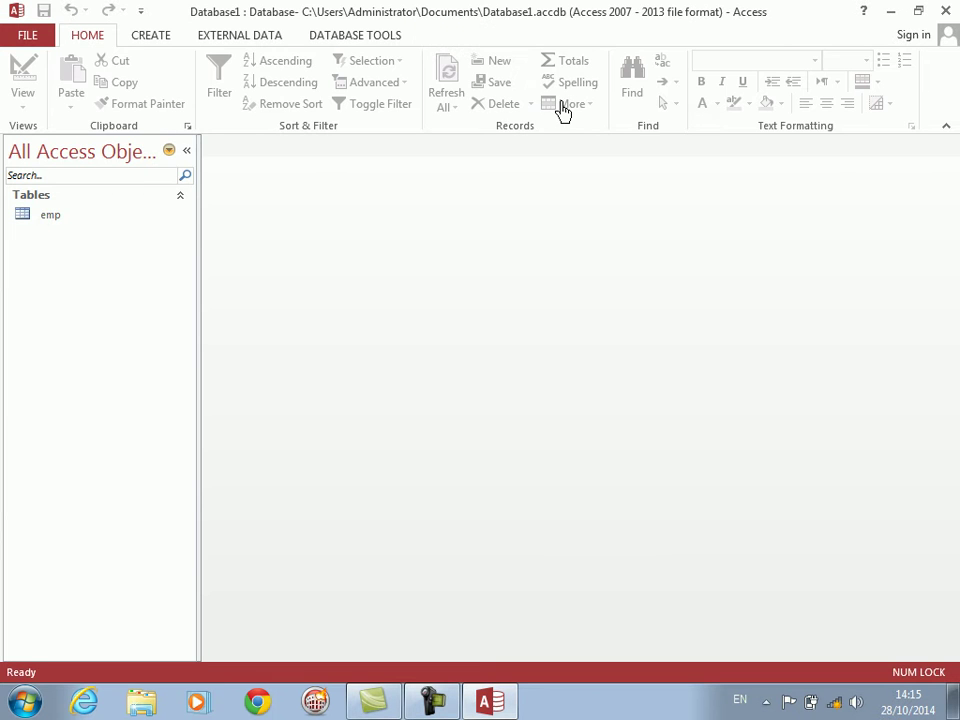
Step: Create a Multiple Items form based on the emp table
{"action": "left_click", "coordinate": [52, 220]}
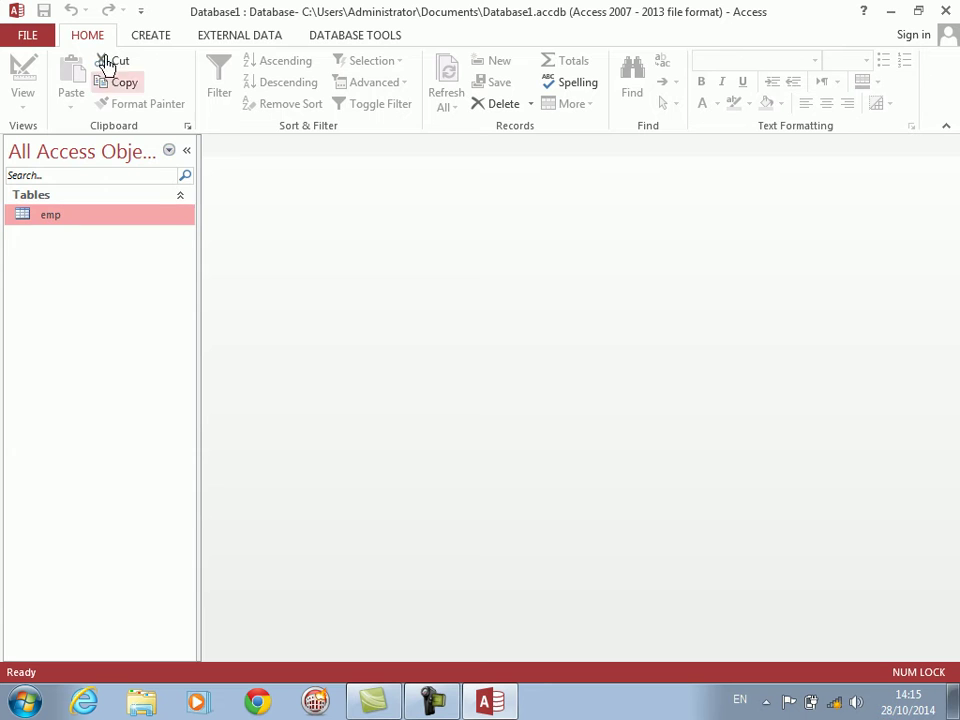
{"action": "left_click", "coordinate": [153, 36]}
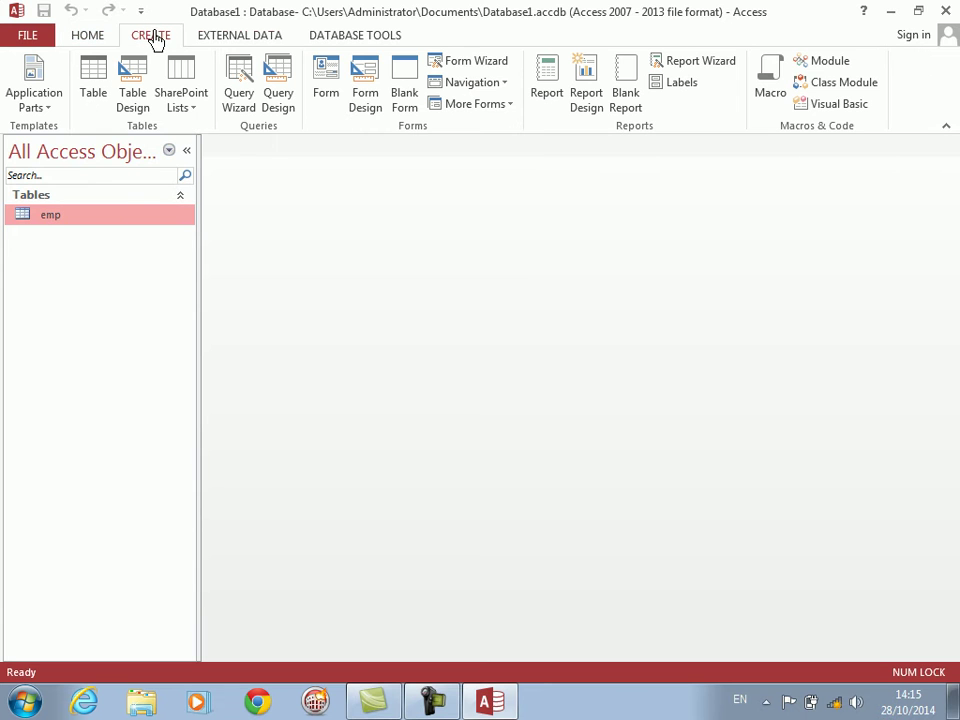
{"action": "left_click", "coordinate": [502, 88]}
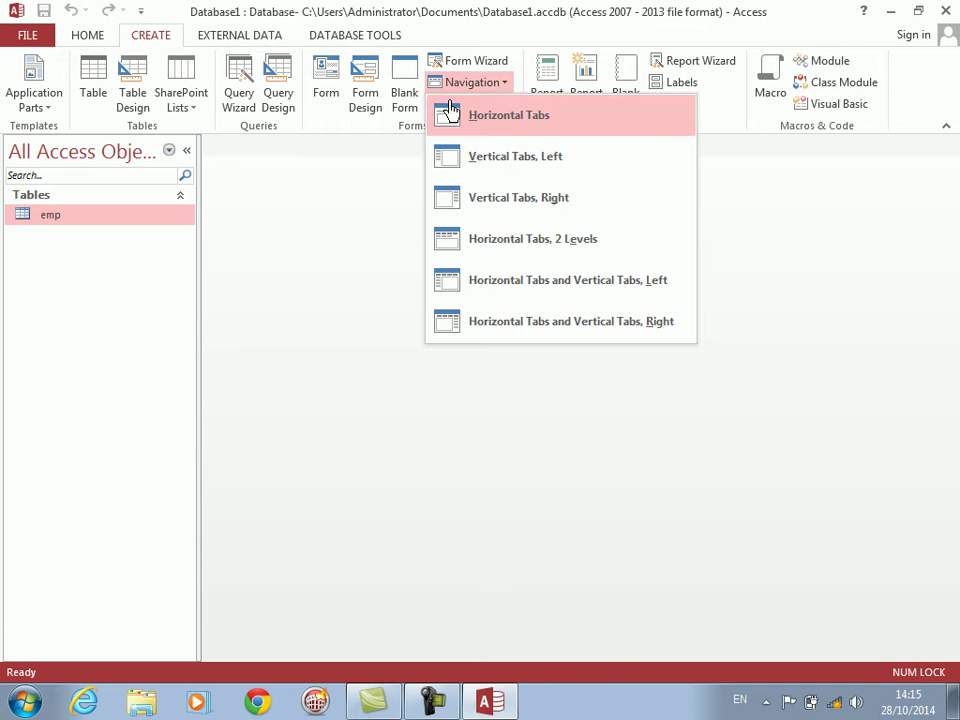
{"action": "left_click", "coordinate": [399, 154]}
{"action": "left_click", "coordinate": [503, 104]}
{"action": "left_click", "coordinate": [495, 140]}
Step: In Design View, resize the ename, job and salary columns to about 2.7, 3.3 and 2 cm wide and reduce the row height to about 0.9 cm
{"action": "right_click", "coordinate": [357, 452]}
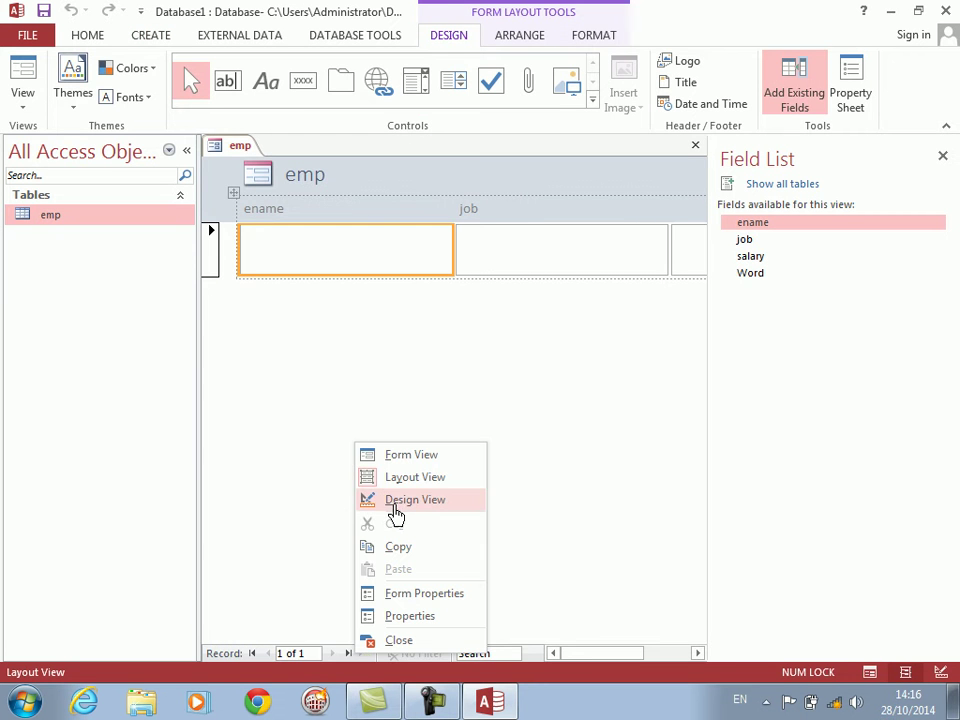
{"action": "left_click", "coordinate": [392, 500]}
{"action": "left_click", "coordinate": [332, 306]}
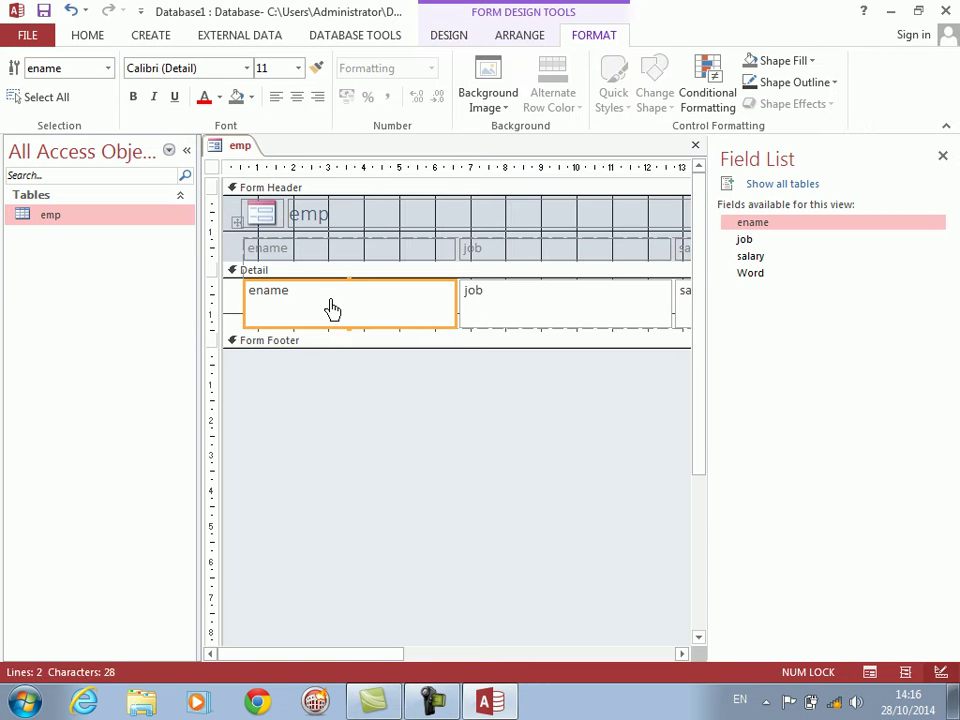
{"action": "left_click_drag", "start_coordinate": [457, 295], "coordinate": [339, 295]}
{"action": "left_click", "coordinate": [410, 296]}
{"action": "left_click_drag", "start_coordinate": [554, 295], "coordinate": [460, 295]}
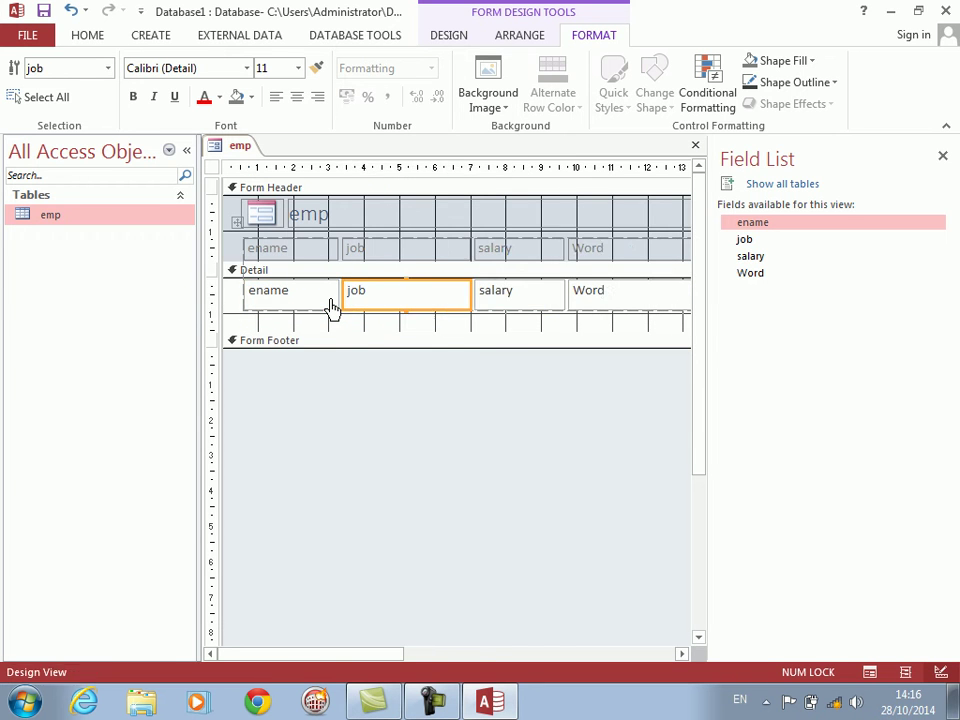
{"action": "left_click", "coordinate": [505, 296]}
{"action": "left_click_drag", "start_coordinate": [549, 295], "coordinate": [533, 295]}
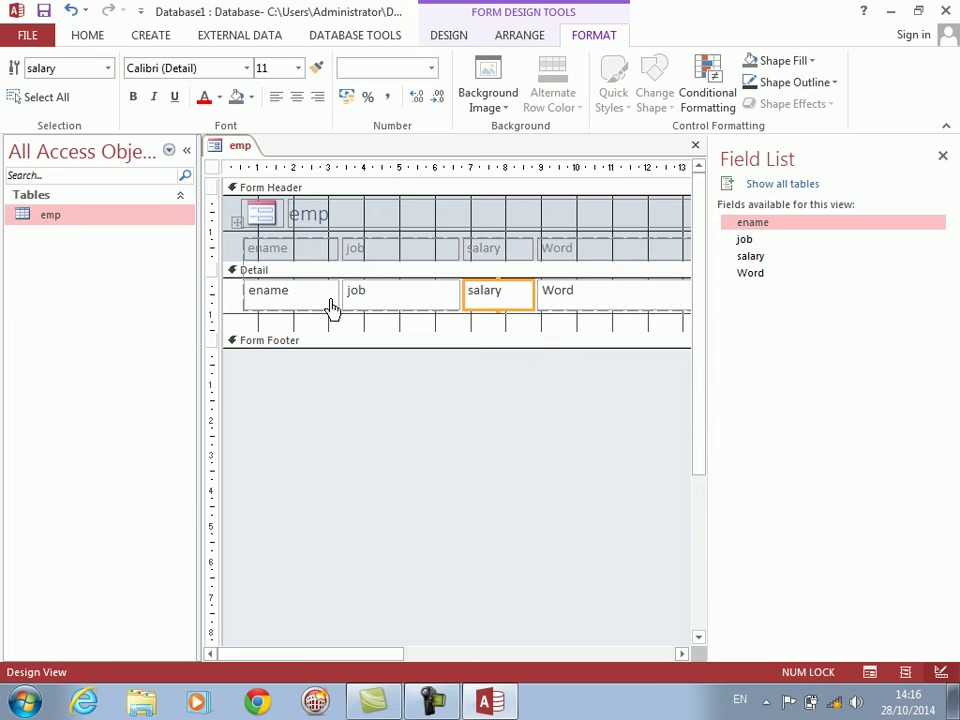
Step: Close the Field List and widen the Word column to about 10.9 cm
{"action": "left_click", "coordinate": [943, 159]}
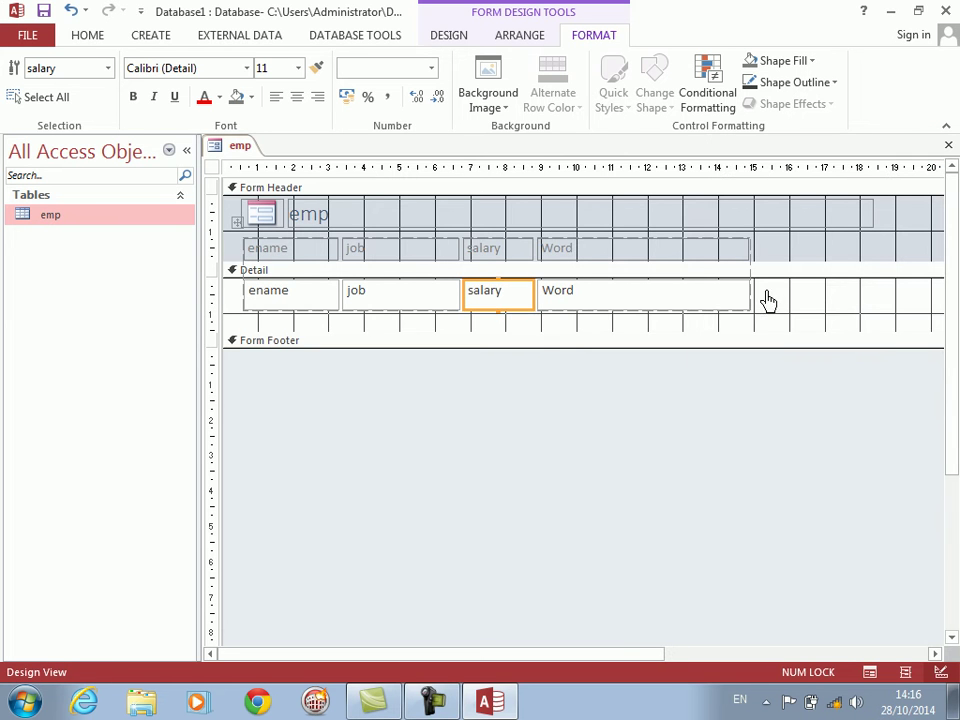
{"action": "left_click", "coordinate": [735, 303]}
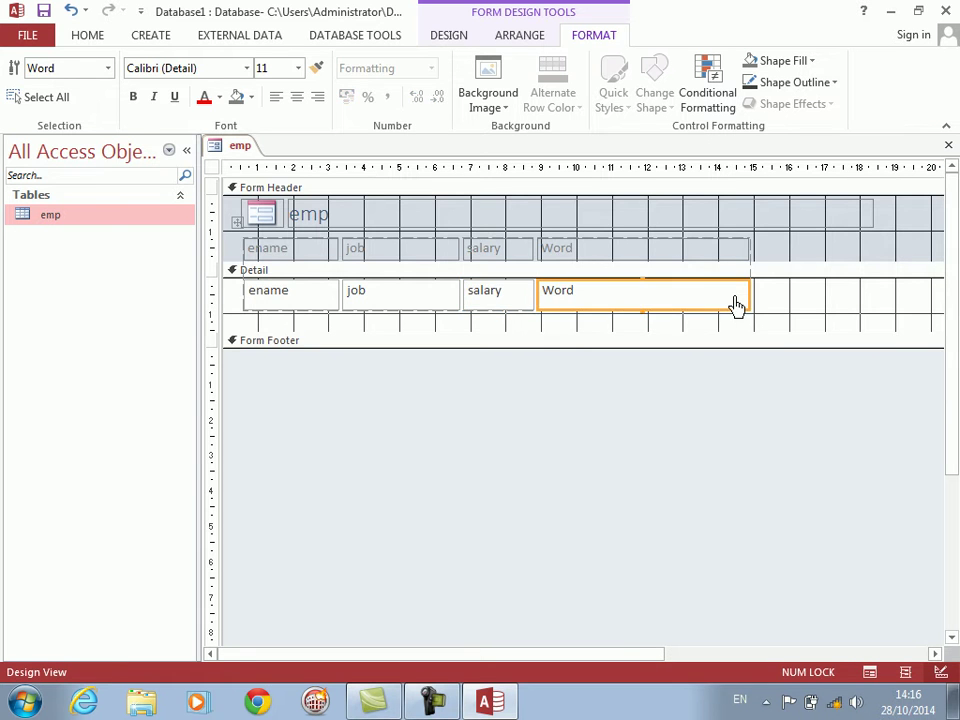
{"action": "key", "text": "shift+Right"}
{"action": "key", "text": "shift+Right"}
{"action": "key", "text": "shift+Right"}
{"action": "key", "text": "shift+Right"}
{"action": "key", "text": "shift+Right"}
{"action": "key", "text": "shift+Right"}
{"action": "key", "text": "shift+Right"}
{"action": "key", "text": "shift+Right"}
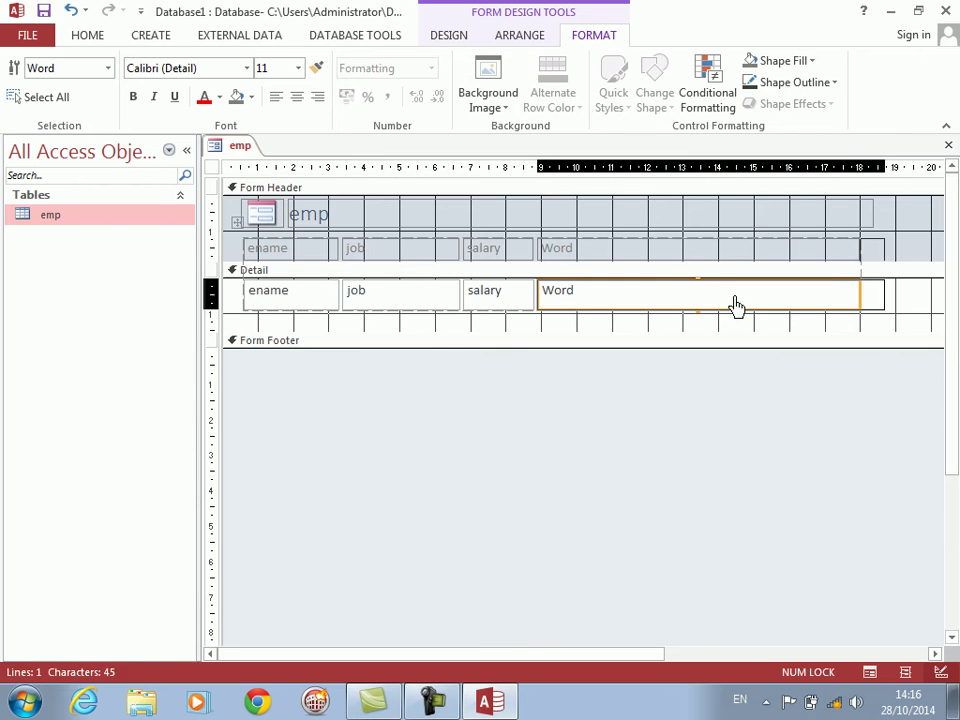
{"action": "key", "text": "shift+Right"}
{"action": "key", "text": "shift+Right"}
{"action": "key", "text": "shift+Right"}
{"action": "key", "text": "shift+Right"}
{"action": "left_click", "coordinate": [692, 435]}
Step: Set the Word text box's source to =spellnumber(salary) and display the form in Form View
{"action": "left_click", "coordinate": [668, 297]}
{"action": "left_click", "coordinate": [668, 297]}
{"action": "key", "text": "BackSpace"}
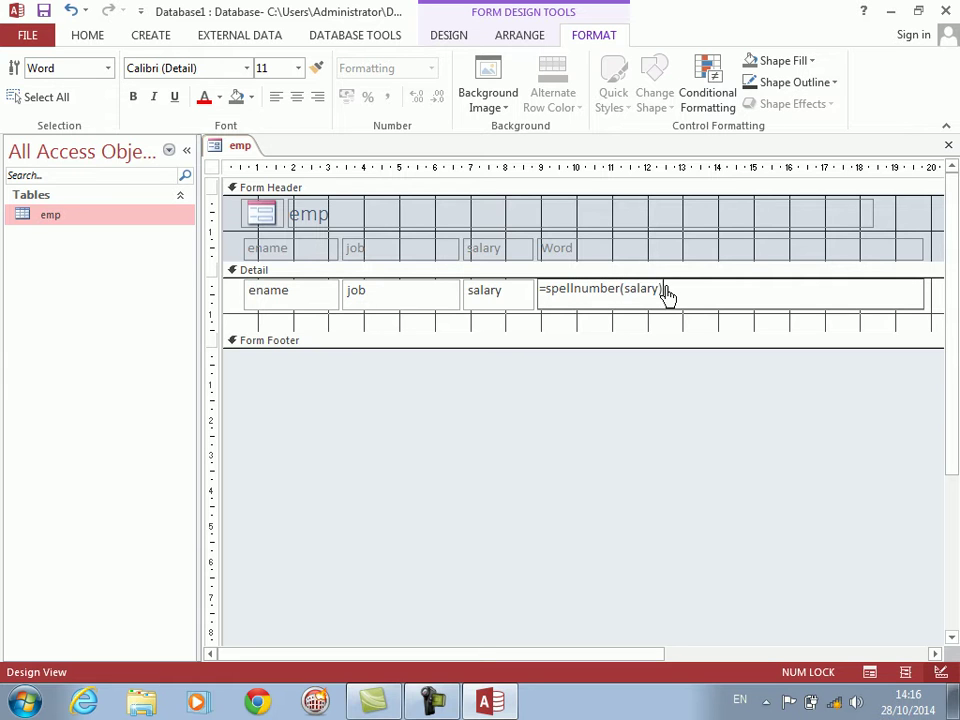
{"action": "key", "text": "Return"}
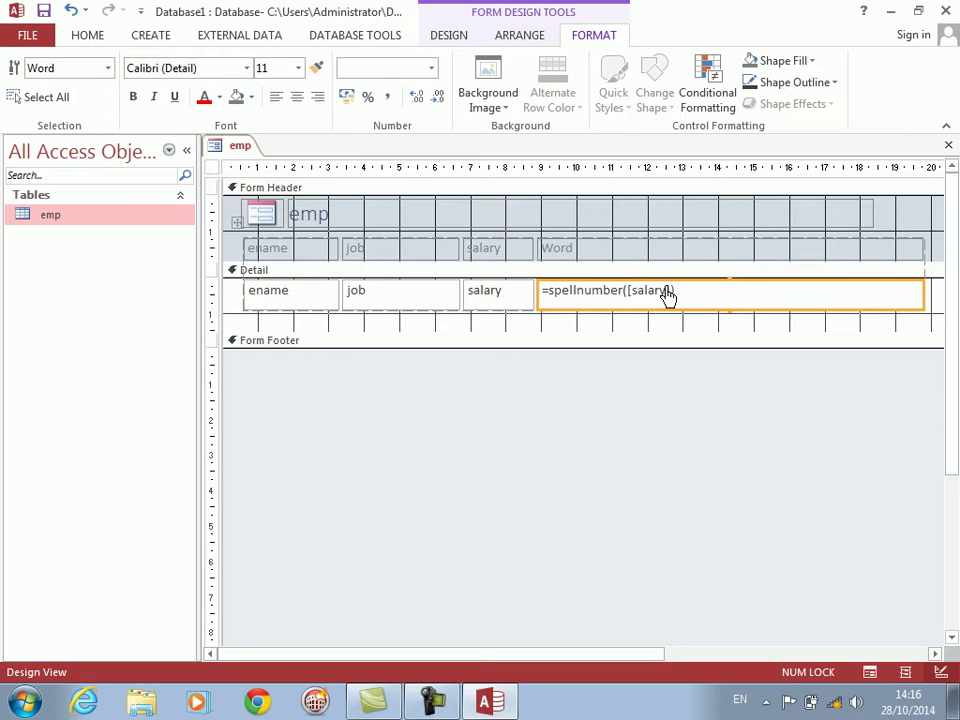
{"action": "left_click", "coordinate": [448, 40]}
{"action": "left_click", "coordinate": [22, 72]}
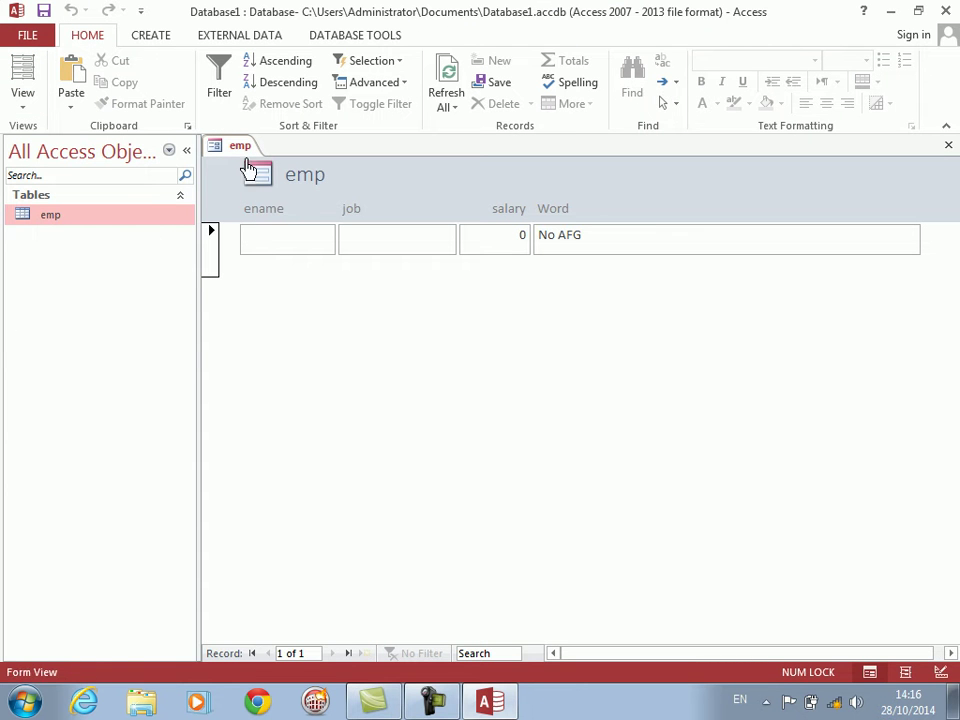
Step: Enter the first record with an employee name, job manager and salary 4000
{"action": "type", "text": "ahmanager"}
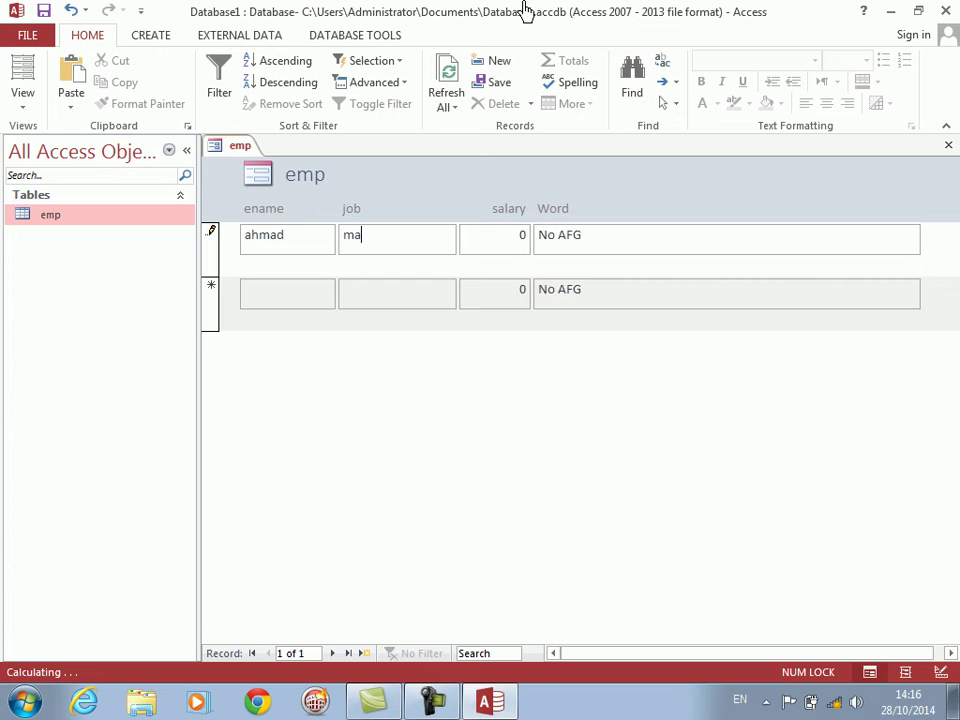
{"action": "key", "text": "Tab"}
{"action": "type", "text": "4000"}
{"action": "key", "text": "Tab"}
{"action": "key", "text": "Tab"}
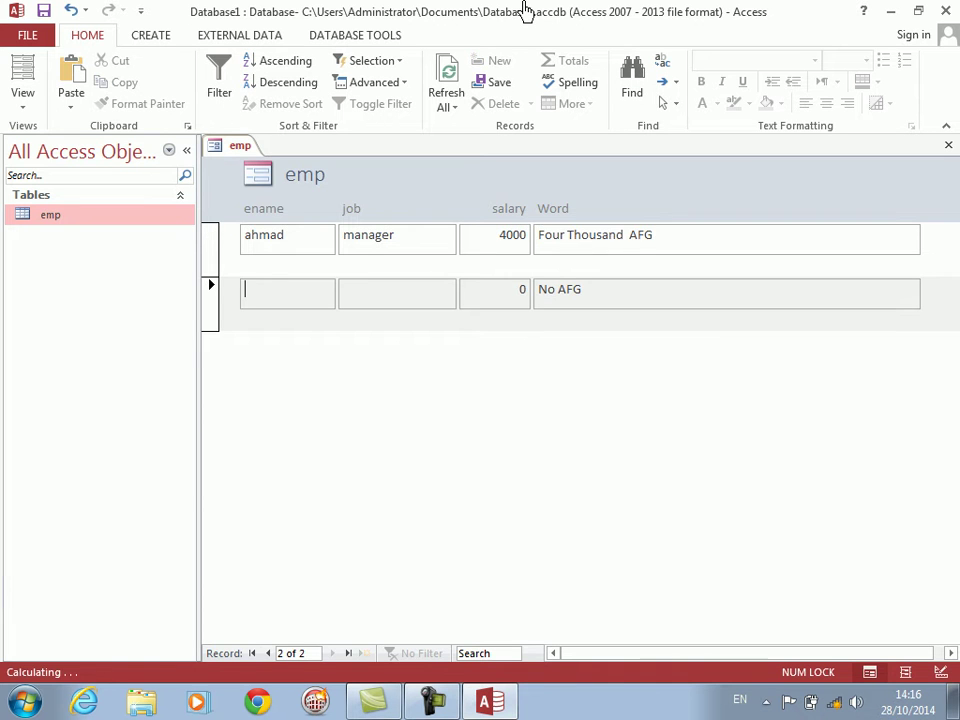
Step: Enter the second record with an employee name, job doctor and salary 50000
{"action": "type", "text": "kamal"}
{"action": "key", "text": "Tab"}
{"action": "type", "text": "do"}
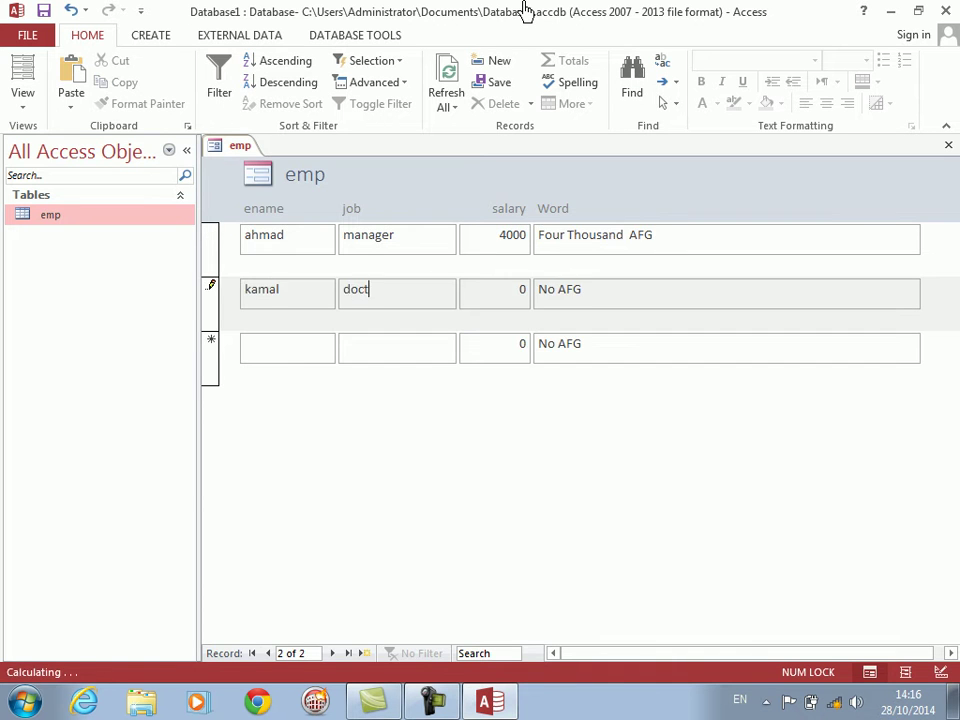
{"action": "key", "text": "Tab"}
{"action": "key", "text": "Tab"}
Step: Enter the third record with an employee name, job driver and salary 123432
{"action": "type", "text": "jama"}
{"action": "type", "text": "driver"}
{"action": "key", "text": "Tab"}
{"action": "type", "text": "123432"}
{"action": "key", "text": "Tab"}
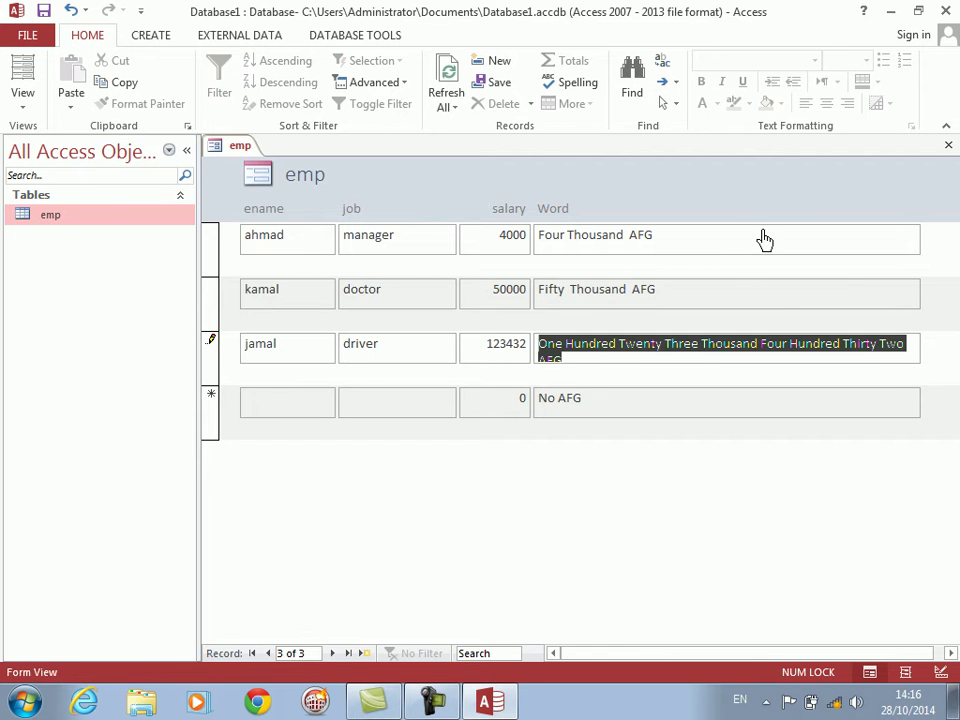
{"action": "left_click", "coordinate": [703, 358]}
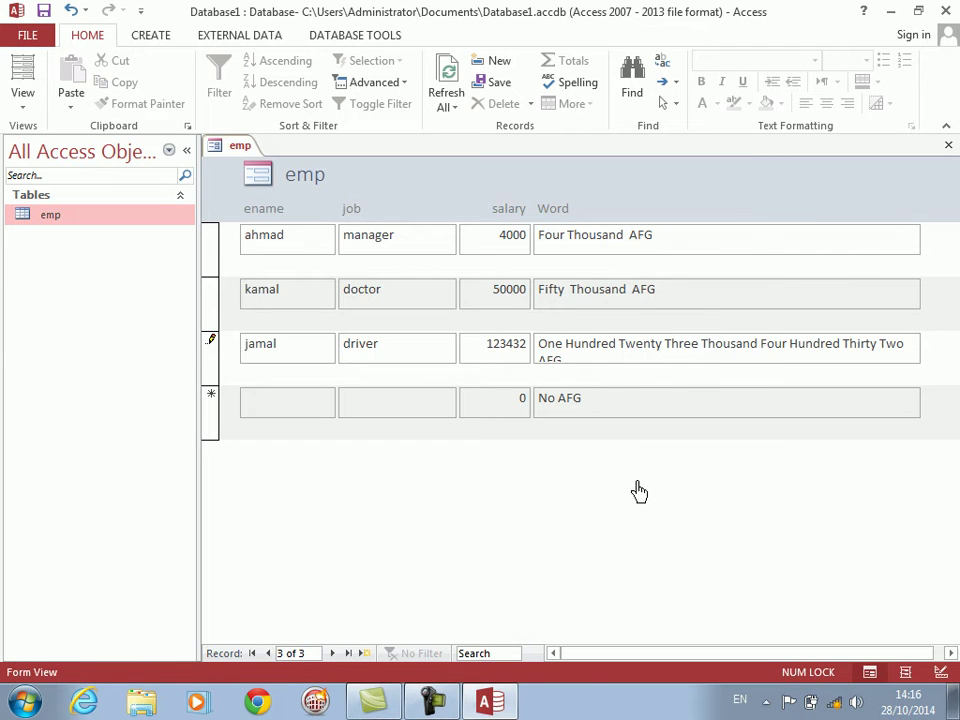
Step: In Design View, shrink the Detail section to the height of its text boxes, and save the form as emp and close it
{"action": "right_click", "coordinate": [637, 325]}
{"action": "left_click", "coordinate": [677, 330]}
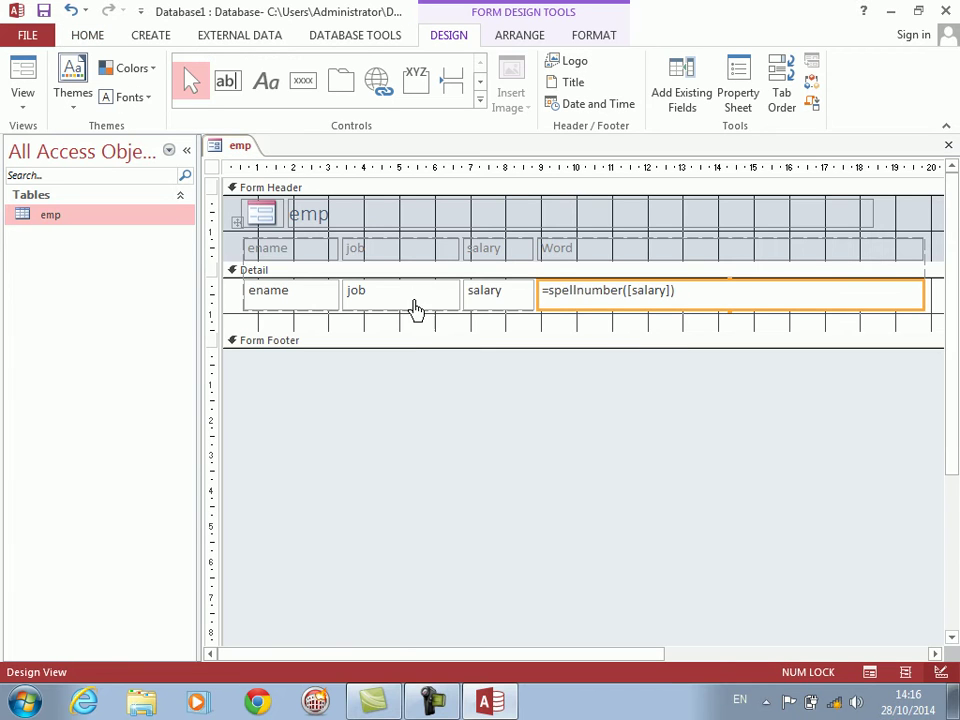
{"action": "left_click_drag", "start_coordinate": [411, 339], "coordinate": [413, 310]}
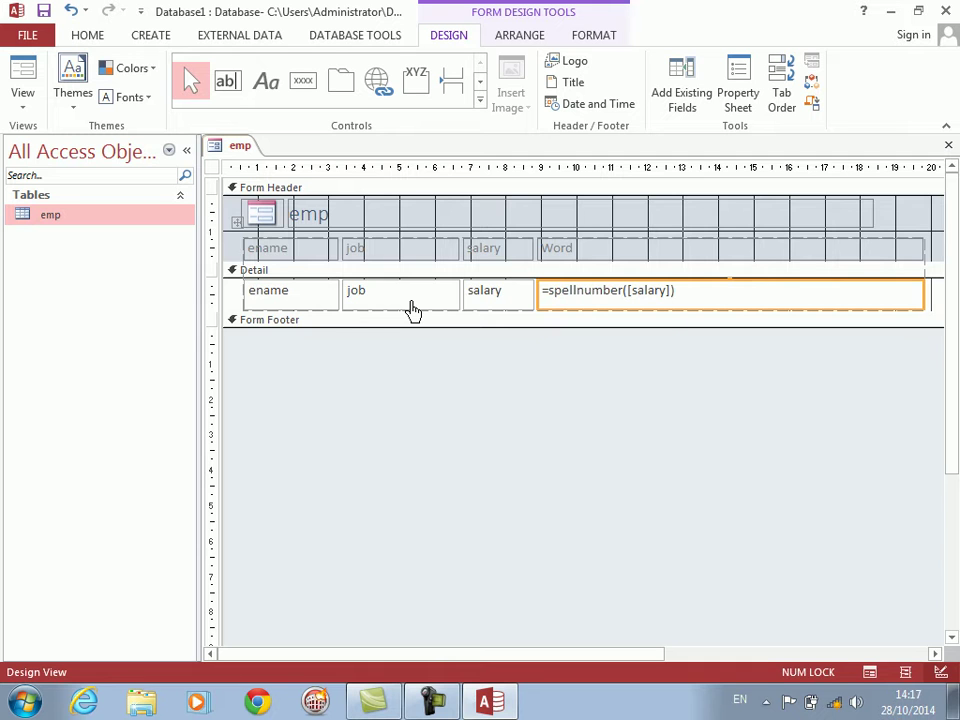
{"action": "key", "text": "ctrl+w"}
{"action": "key", "text": "Return"}
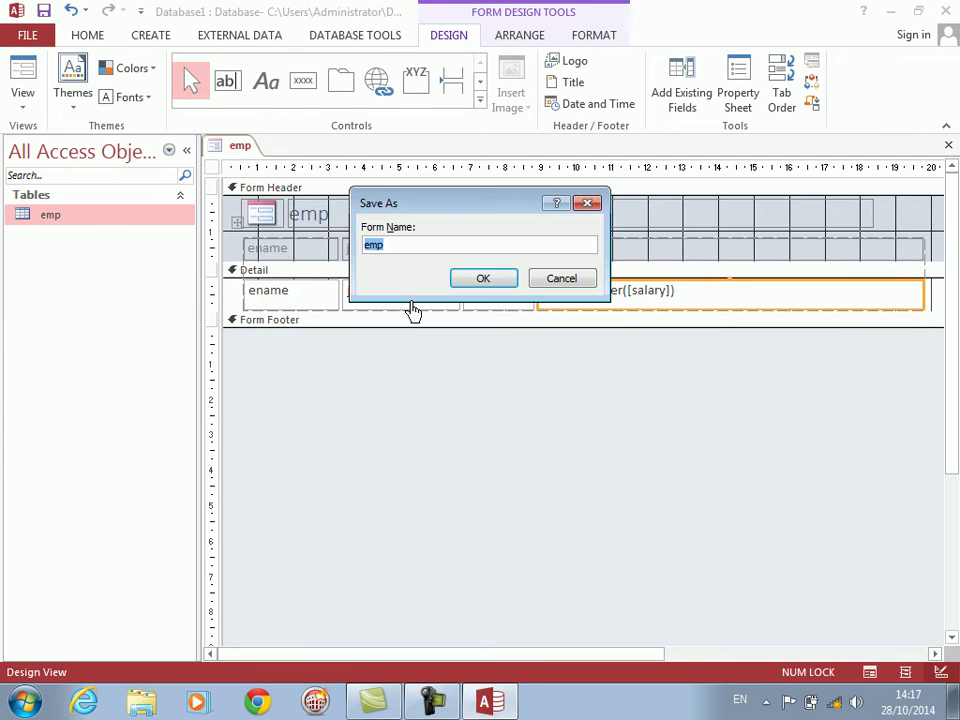
{"action": "key", "text": "Return"}
Step: Delete the emp form and the emp table from the database
{"action": "left_click", "coordinate": [45, 257]}
{"action": "key", "text": "Delete"}
{"action": "key", "text": "Return"}
{"action": "left_click", "coordinate": [29, 219]}
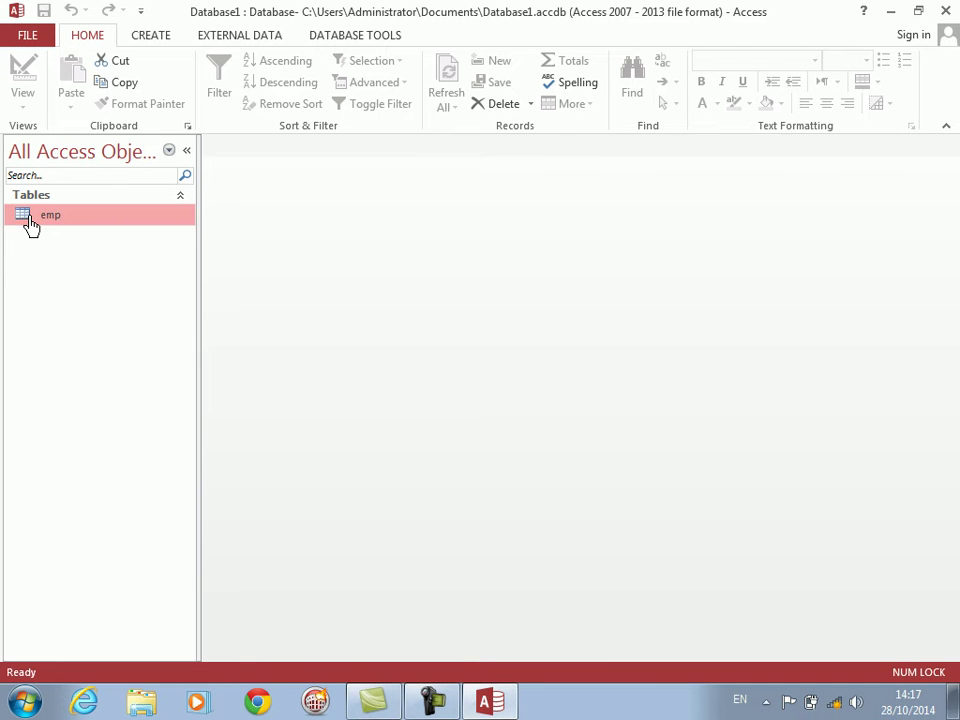
{"action": "key", "text": "Delete"}
{"action": "key", "text": "Return"}
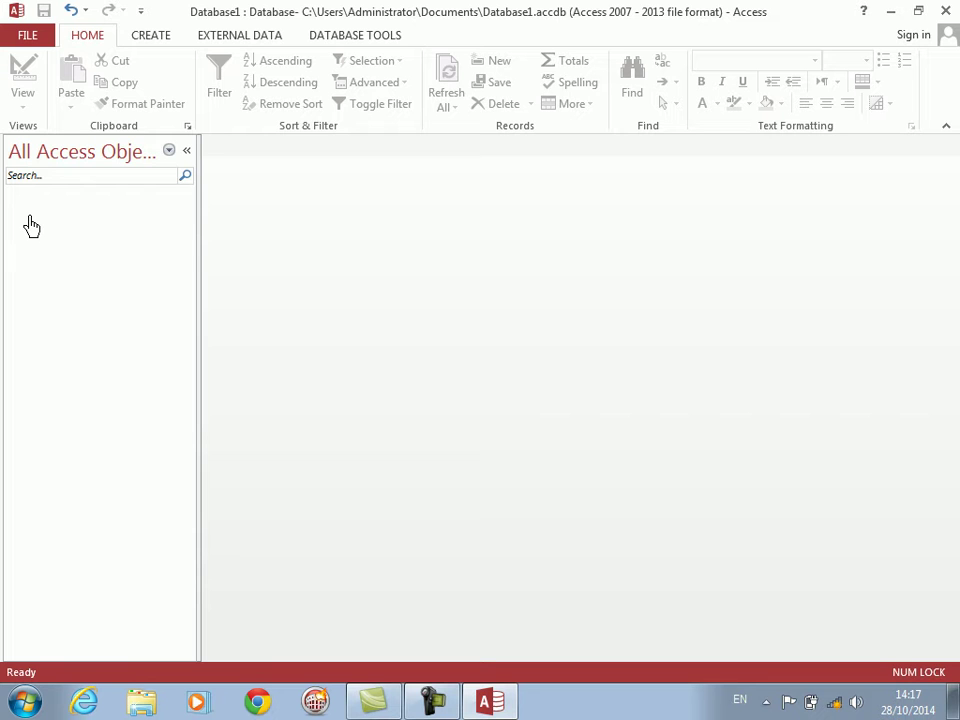
Step: Create a new table in Design View with an AutoNumber field DeptNo
{"action": "left_click", "coordinate": [152, 37]}
{"action": "left_click", "coordinate": [133, 100]}
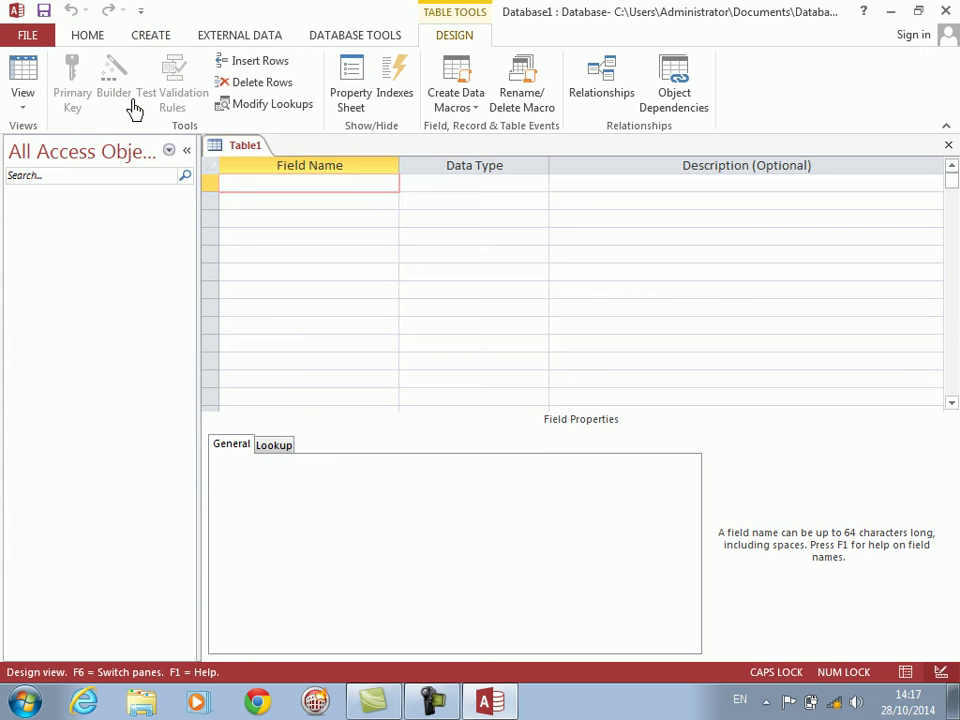
{"action": "type", "text": "o"}
{"action": "key", "text": "Tab"}
{"action": "type", "text": "a"}
{"action": "key", "text": "Tab"}
{"action": "key", "text": "Tab"}
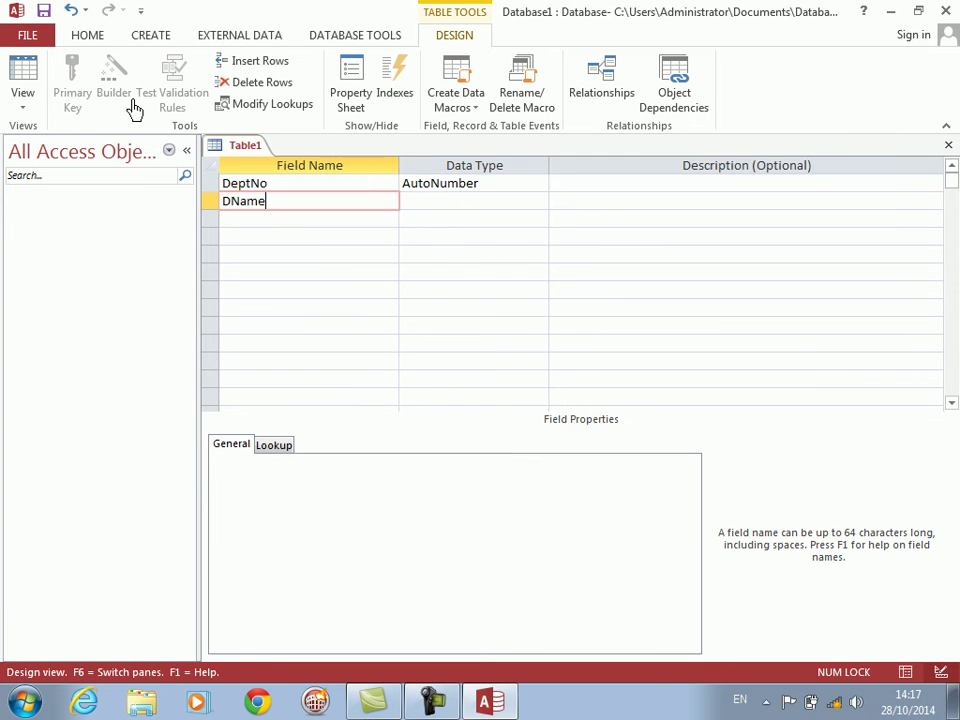
Step: Add the Short Text fields DName and Location below DeptNo
{"action": "key", "text": "Tab"}
{"action": "key", "text": "Tab"}
{"action": "key", "text": "Tab"}
{"action": "type", "text": "Location"}
{"action": "key", "text": "Tab"}
{"action": "key", "text": "Tab"}
{"action": "key", "text": "Tab"}
Step: Save the table as dept, let Access create the primary key, and close it
{"action": "key", "text": "ctrl+s"}
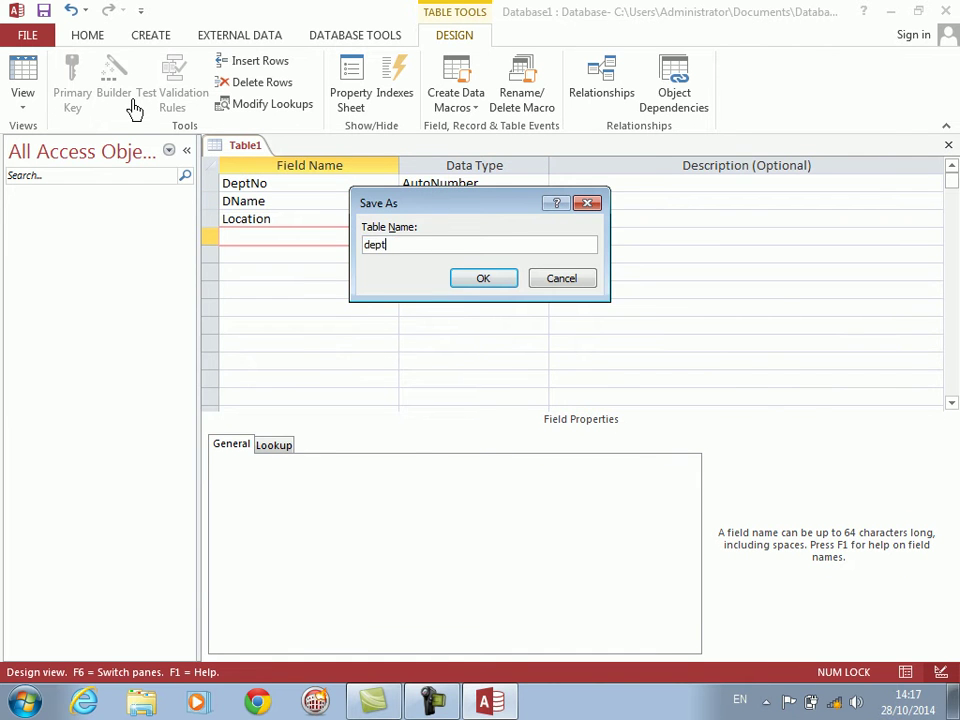
{"action": "key", "text": "Return"}
{"action": "key", "text": "Return"}
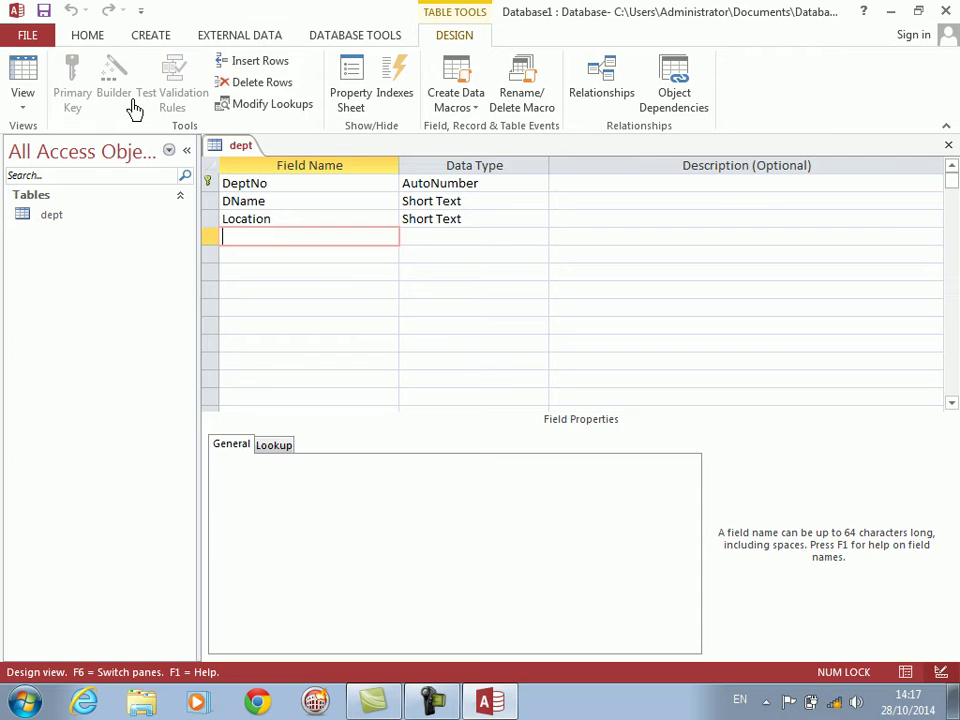
{"action": "key", "text": "ctrl+w"}
Step: Create another table in Design View with a Number field deptno
{"action": "left_click", "coordinate": [152, 36]}
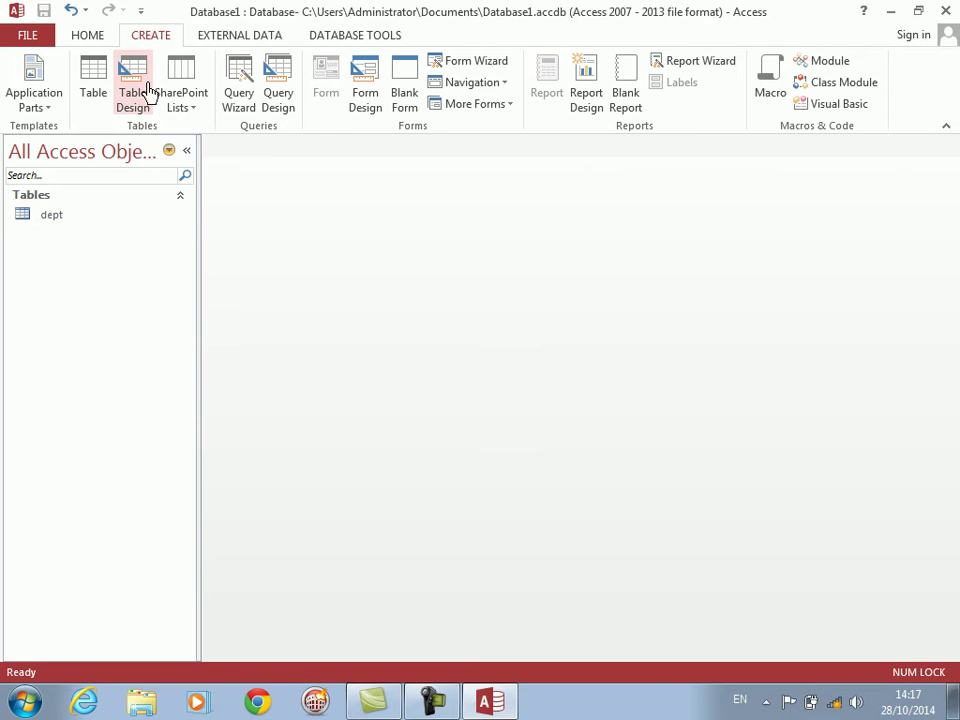
{"action": "left_click", "coordinate": [133, 100]}
{"action": "type", "text": "deptno"}
{"action": "key", "text": "Tab"}
{"action": "type", "text": "n"}
{"action": "key", "text": "Tab"}
{"action": "key", "text": "Tab"}
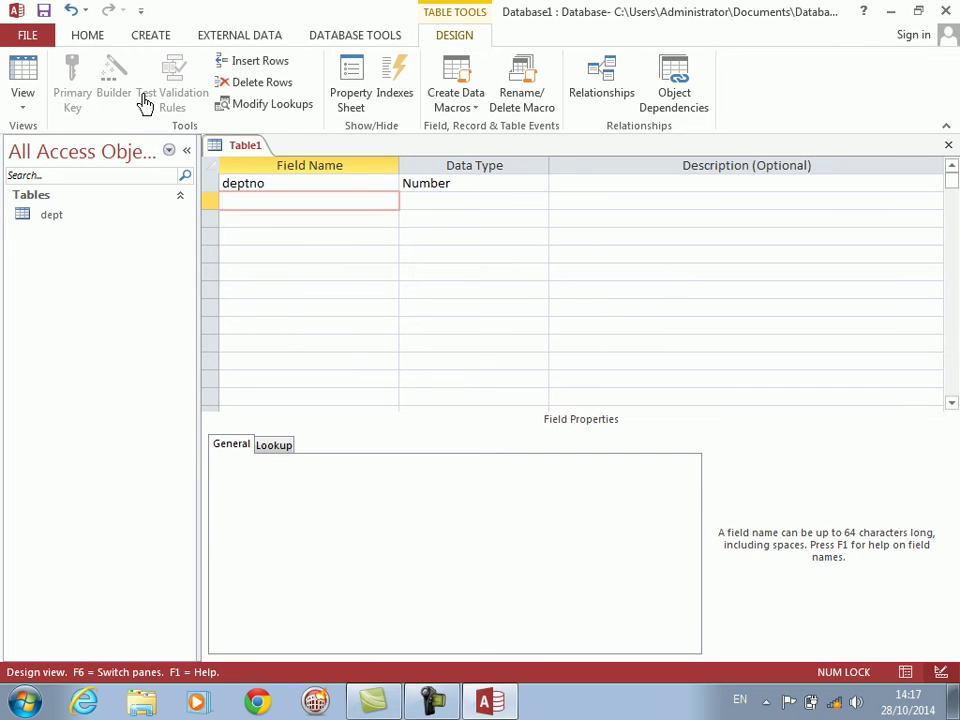
Step: Add the Short Text fields ename, job and degree to the table
{"action": "key", "text": "Tab"}
{"action": "key", "text": "Tab"}
{"action": "key", "text": "Tab"}
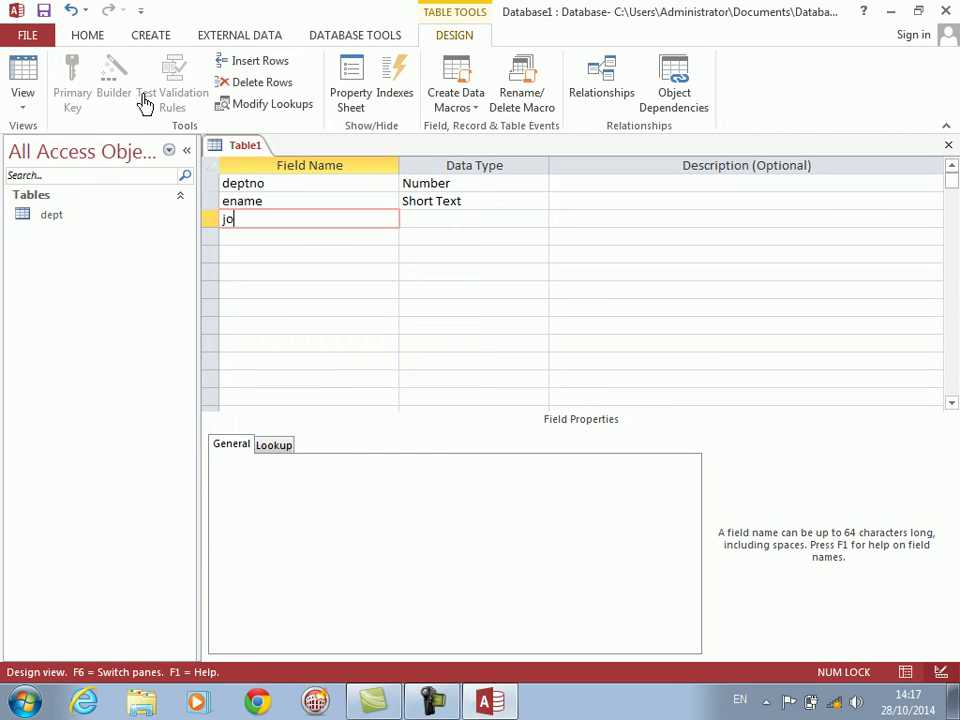
{"action": "type", "text": "job"}
{"action": "key", "text": "Tab"}
{"action": "key", "text": "Tab"}
{"action": "key", "text": "Tab"}
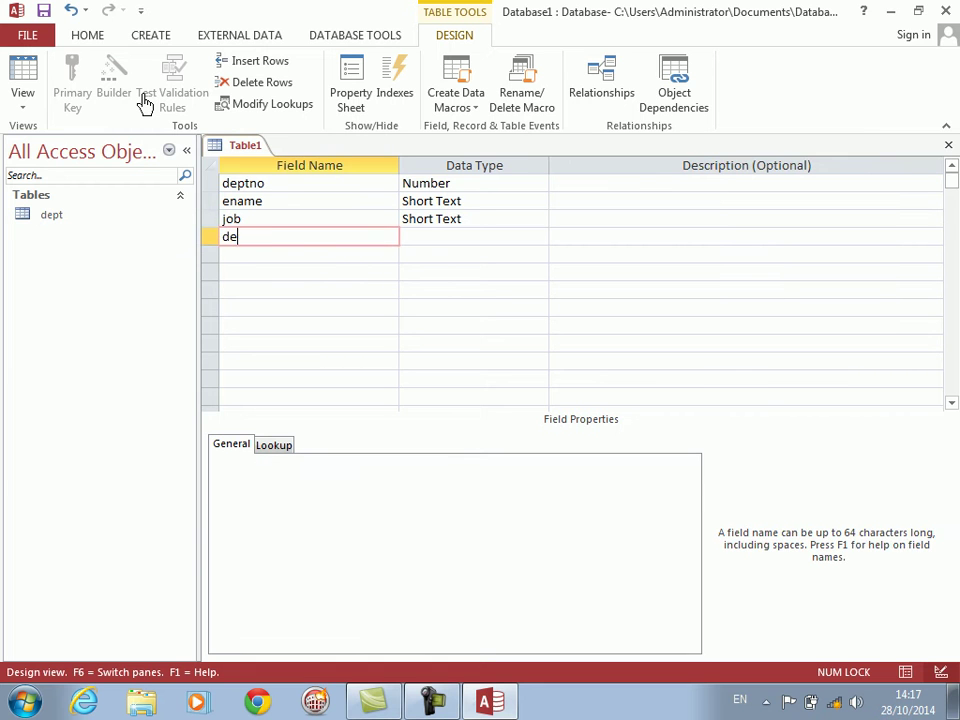
{"action": "key", "text": "Tab"}
{"action": "key", "text": "Tab"}
{"action": "key", "text": "Tab"}
Step: Add the Number fields salary and com to the table
{"action": "type", "text": "salary"}
{"action": "key", "text": "Tab"}
{"action": "type", "text": "n"}
{"action": "key", "text": "Tab"}
{"action": "key", "text": "Tab"}
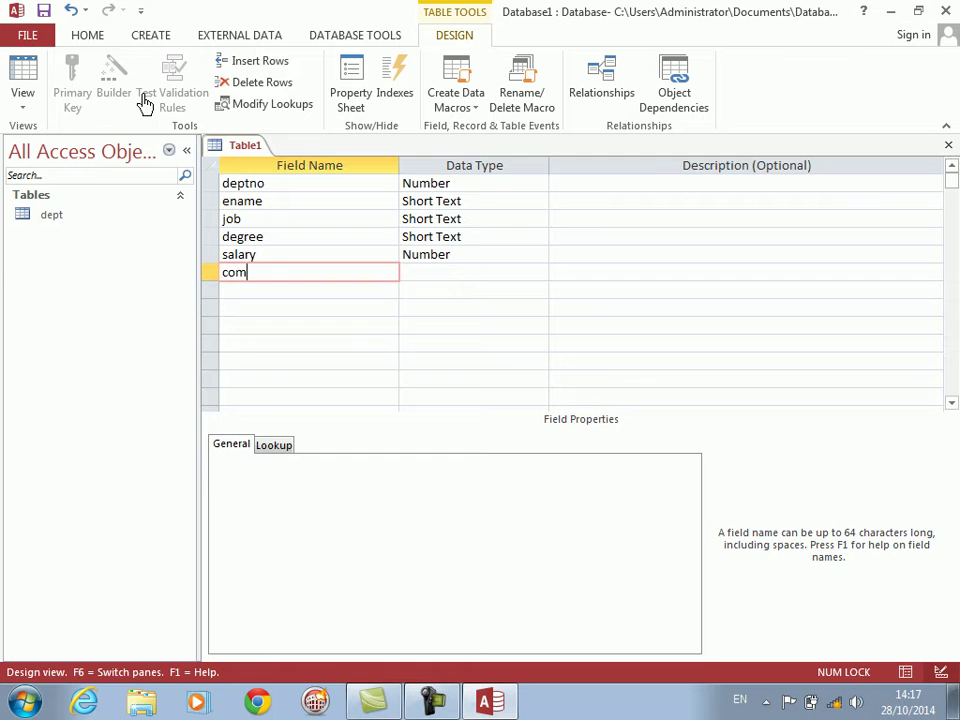
{"action": "type", "text": "com"}
{"action": "key", "text": "Tab"}
{"action": "type", "text": "n"}
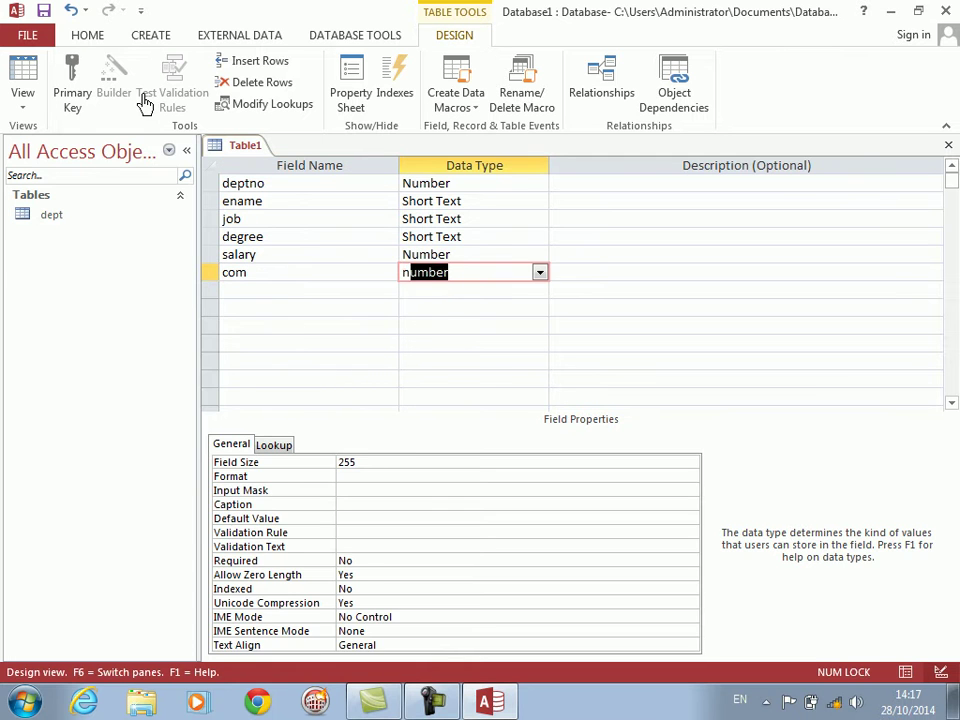
Step: Rename the first field to EmpNO and change its data type to AutoNumber
{"action": "key", "text": "Up"}
{"action": "key", "text": "Up"}
{"action": "key", "text": "Up"}
{"action": "key", "text": "Up"}
{"action": "key", "text": "Up"}
{"action": "key", "text": "shift+Tab"}
{"action": "key", "text": "Caps_Lock"}
{"action": "type", "text": "E"}
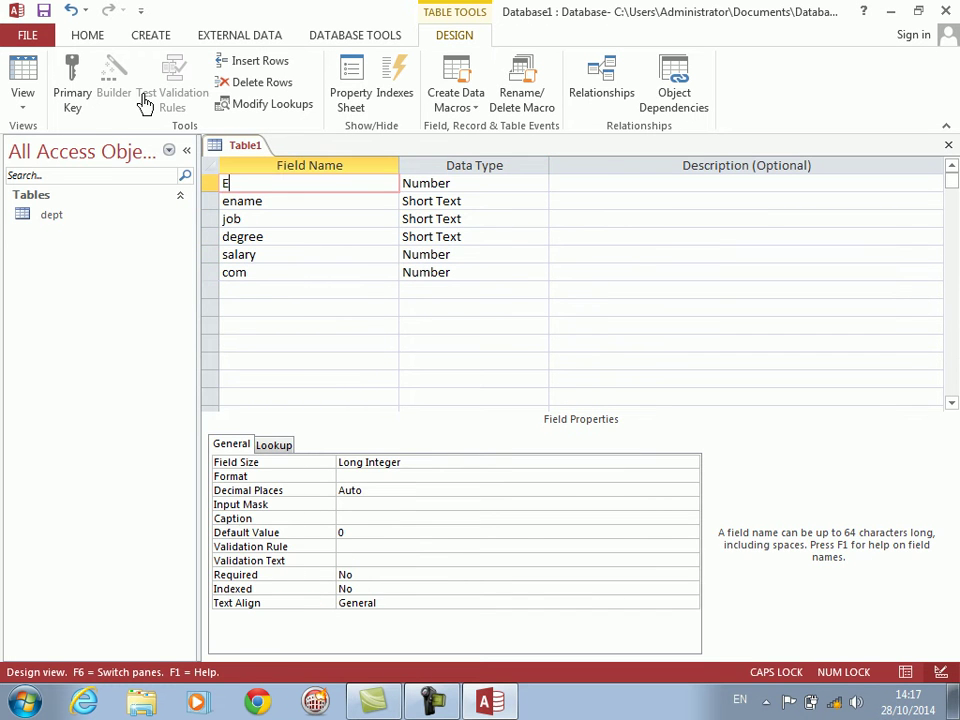
{"action": "key", "text": "Tab"}
{"action": "type", "text": "A"}
Step: Add a Number field Deptno below the com field
{"action": "key", "text": "Down"}
{"action": "key", "text": "Down"}
{"action": "key", "text": "Down"}
{"action": "key", "text": "Down"}
{"action": "key", "text": "Down"}
{"action": "key", "text": "Down"}
{"action": "key", "text": "Left"}
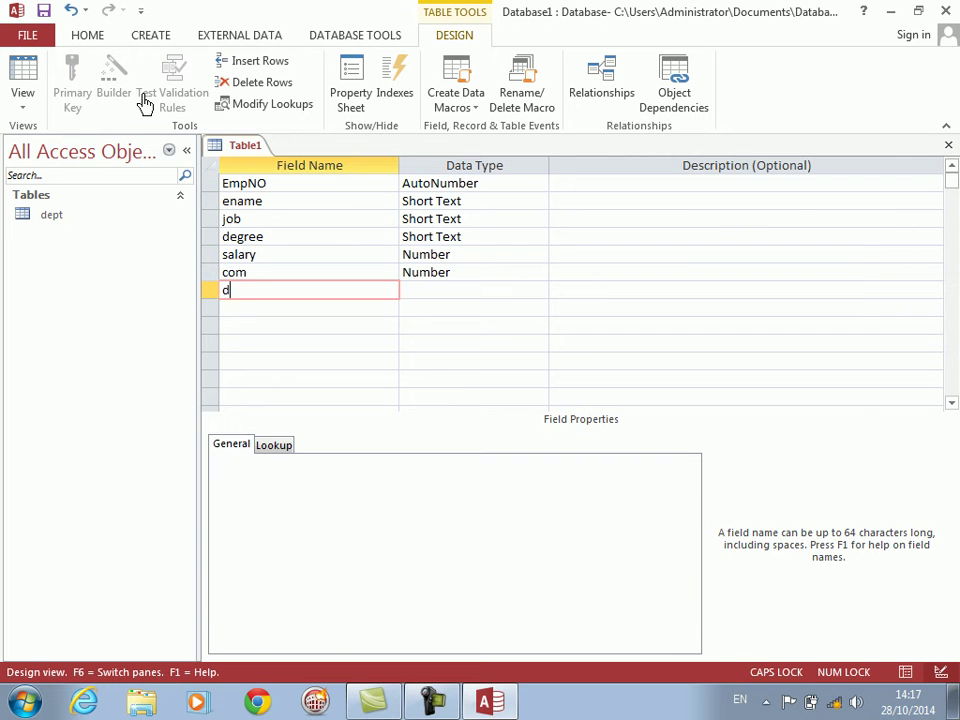
{"action": "key", "text": "Tab"}
{"action": "key", "text": "BackSpace"}
{"action": "type", "text": "Number"}
Step: Save the table as emp without a primary key and close it
{"action": "key", "text": "ctrl+s"}
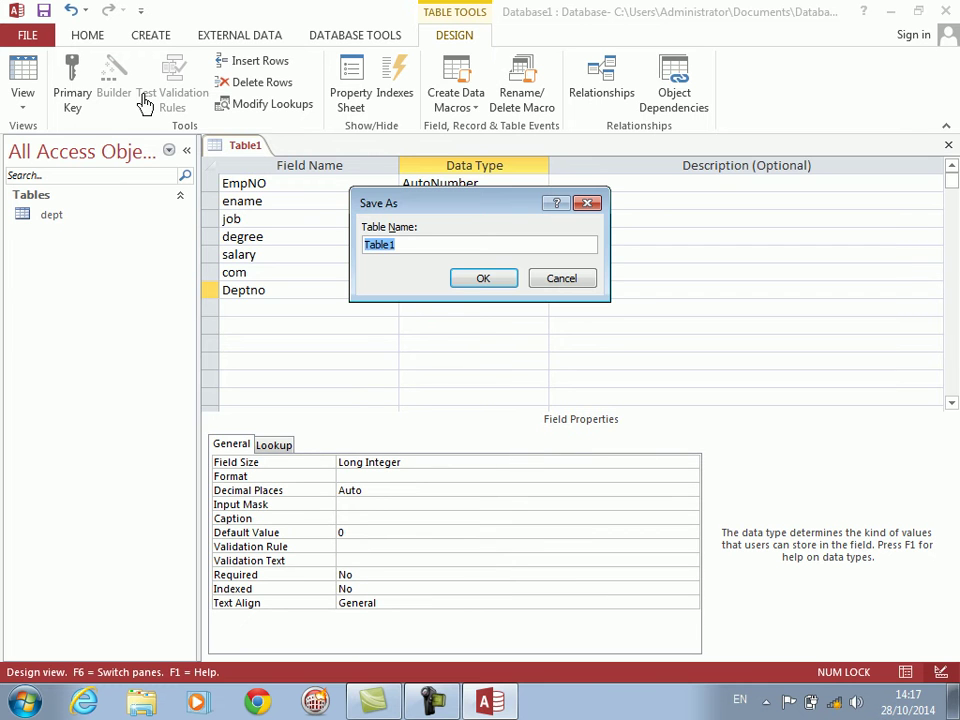
{"action": "key", "text": "Return"}
{"action": "key", "text": "n"}
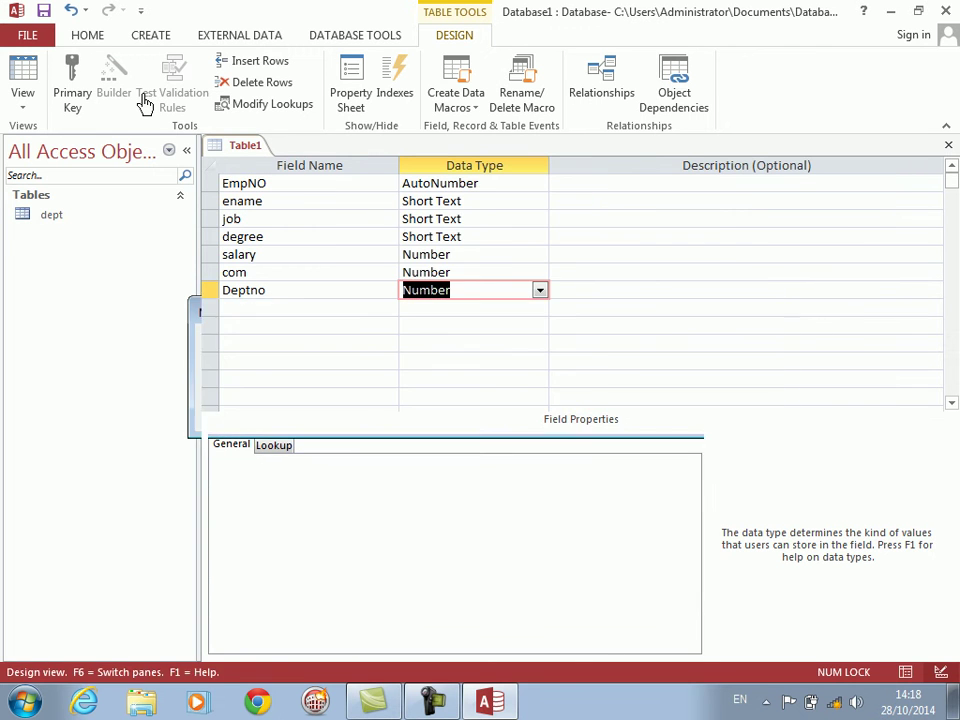
{"action": "key", "text": "ctrl+w"}
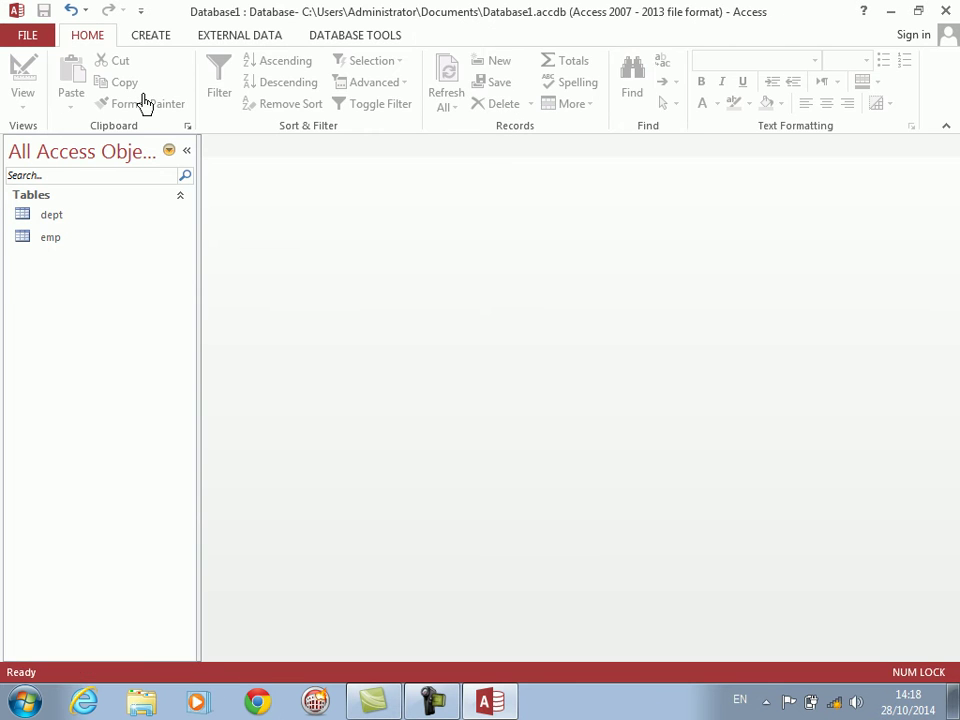
Step: Open the Relationships window and add the dept and emp tables to it
{"action": "left_click", "coordinate": [343, 40]}
{"action": "left_click", "coordinate": [230, 78]}
{"action": "key", "text": "shift+Down"}
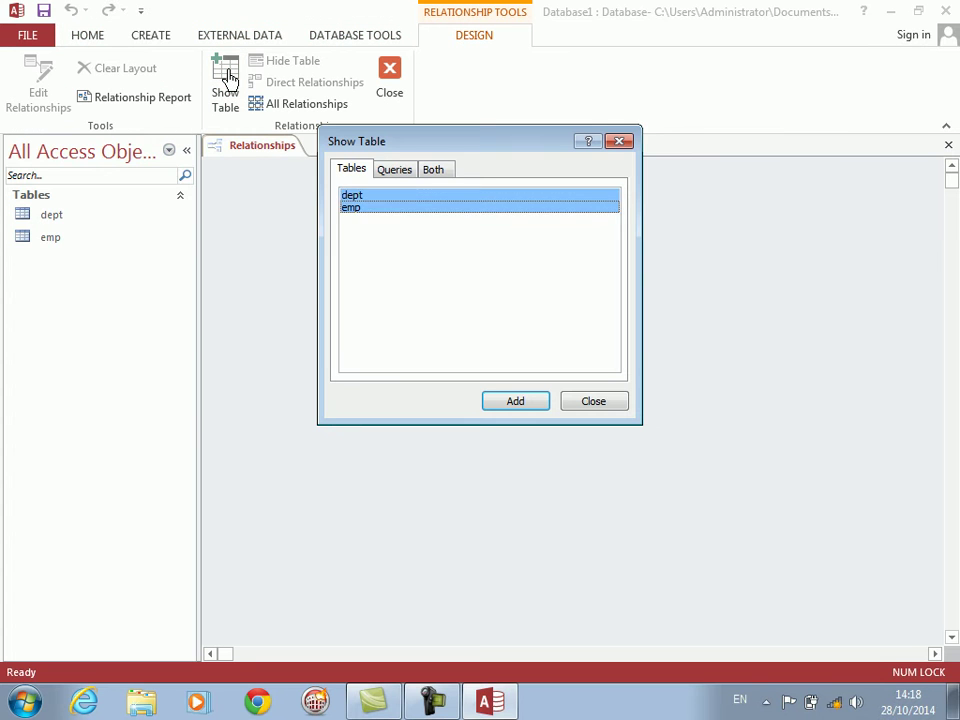
{"action": "key", "text": "Return"}
{"action": "key", "text": "Escape"}
Step: Relate dept's DeptNo to emp's Deptno with referential integrity enforced, and save and close the relationships layout
{"action": "left_click_drag", "start_coordinate": [300, 207], "coordinate": [492, 297]}
{"action": "left_click", "coordinate": [352, 298]}
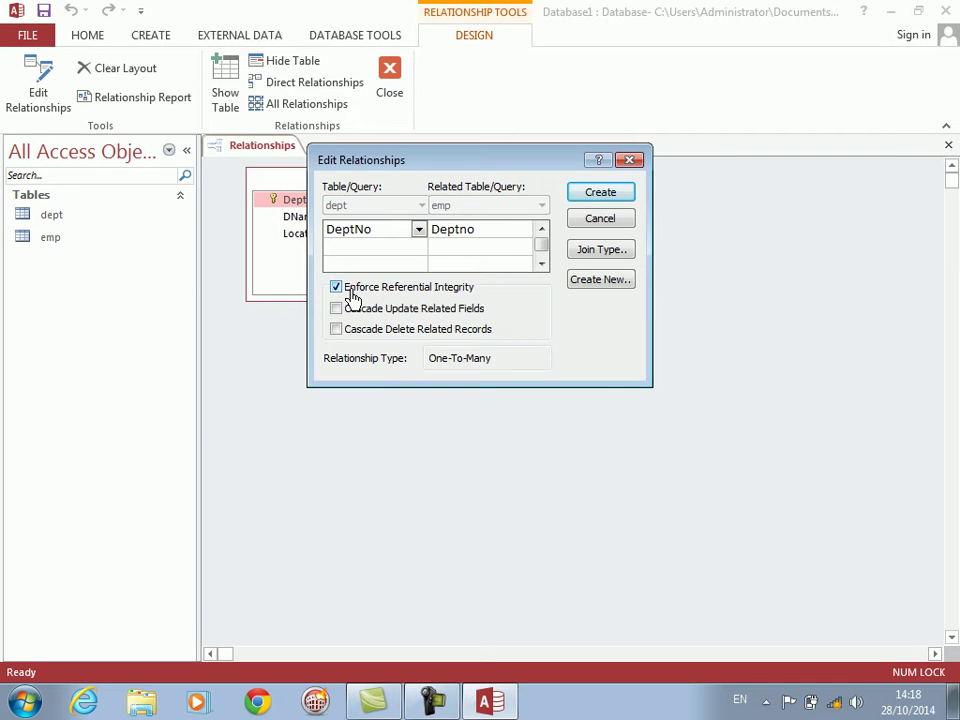
{"action": "key", "text": "Return"}
{"action": "left_click", "coordinate": [950, 148]}
{"action": "key", "text": "Return"}
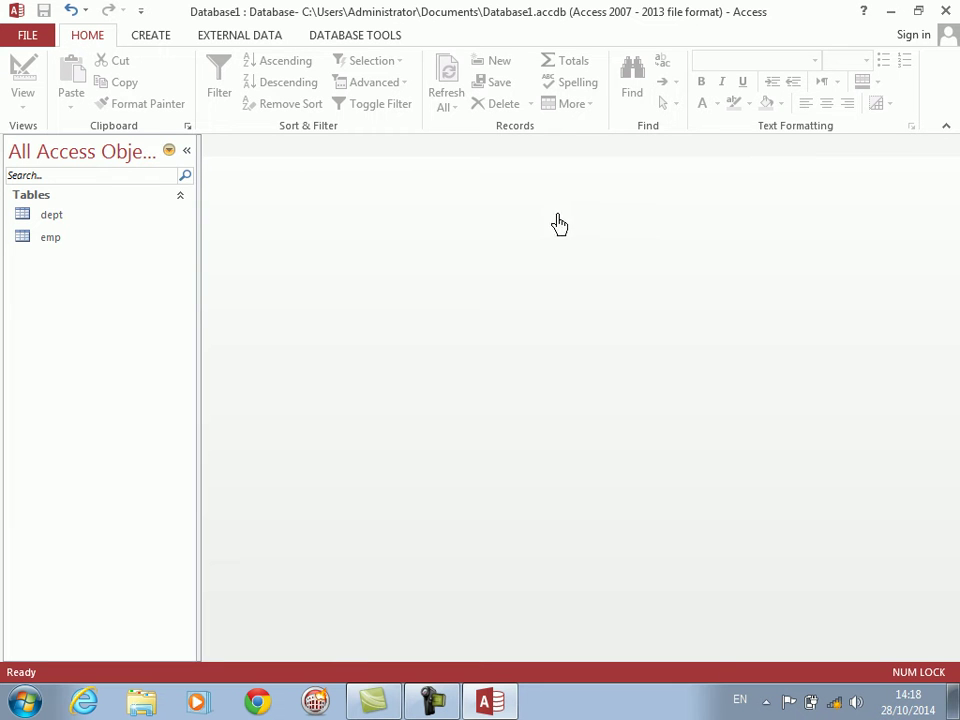
Step: Open the dept table and enter its first record with DName IT and Location KABUL
{"action": "double_click", "coordinate": [38, 216]}
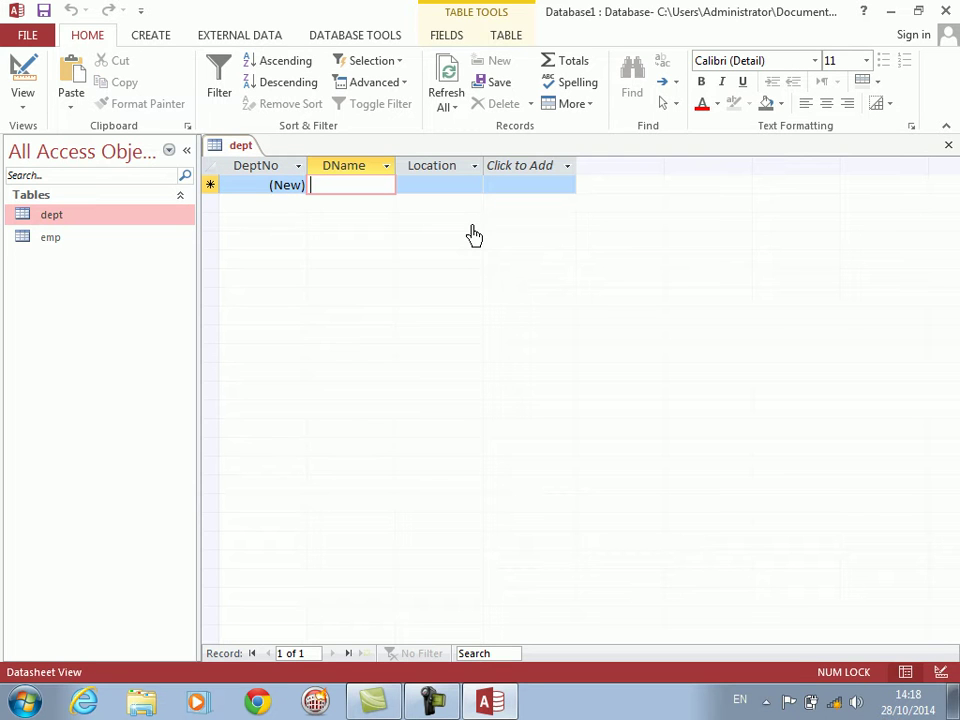
{"action": "type", "text": "AT"}
{"action": "key", "text": "Tab"}
{"action": "type", "text": "K"}
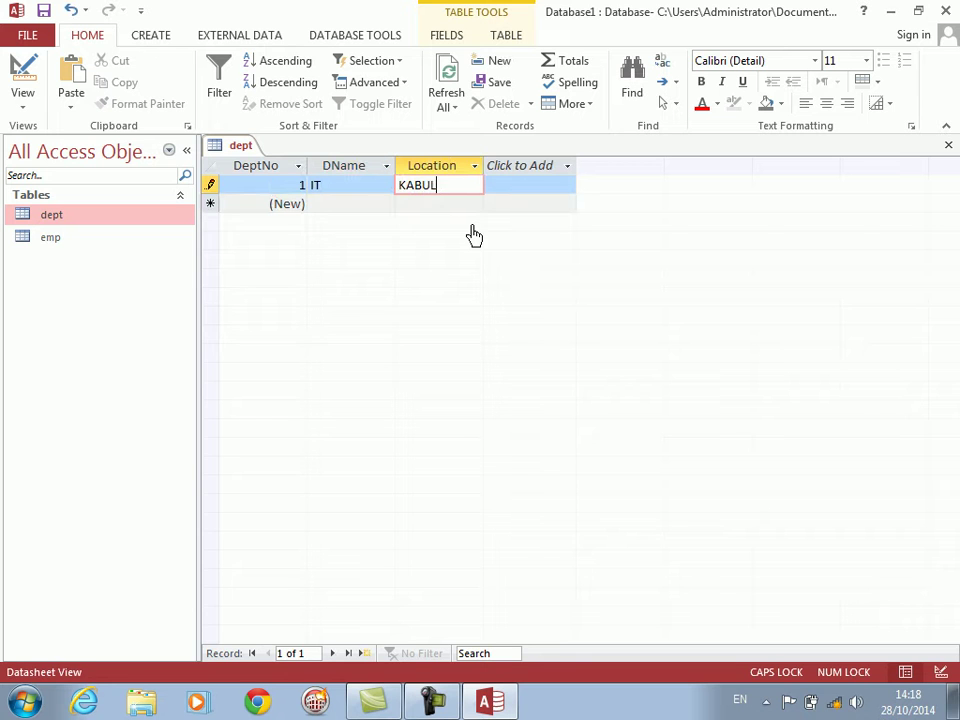
{"action": "key", "text": "Tab"}
{"action": "key", "text": "Tab"}
Step: Add a second department record with DName RESEARCH and Location KABUL
{"action": "type", "text": "RE"}
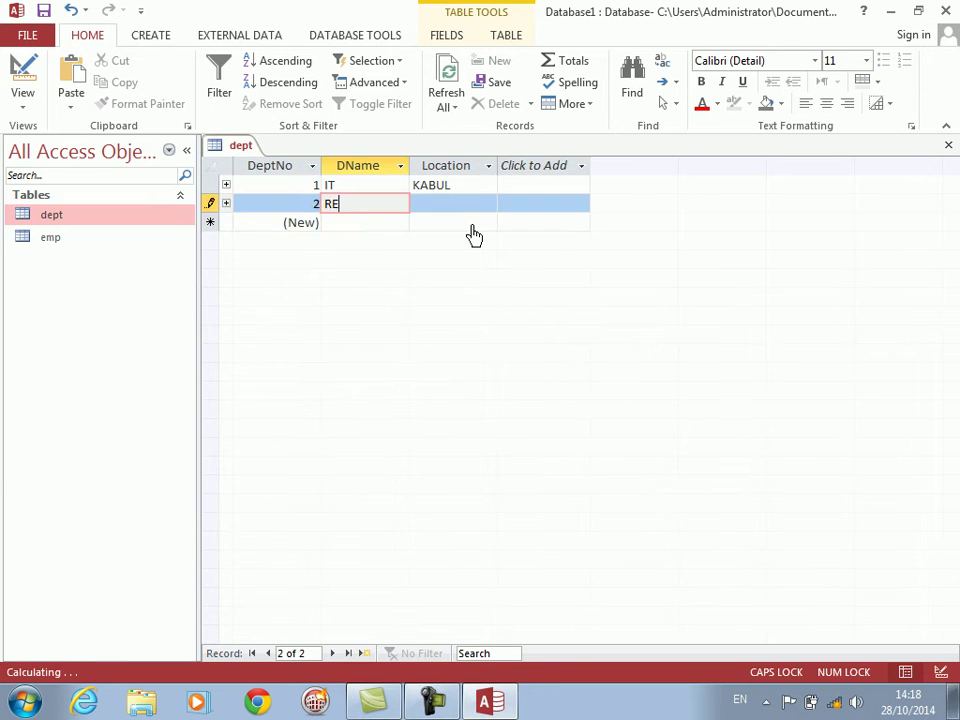
{"action": "key", "text": "Tab"}
{"action": "type", "text": "KAB"}
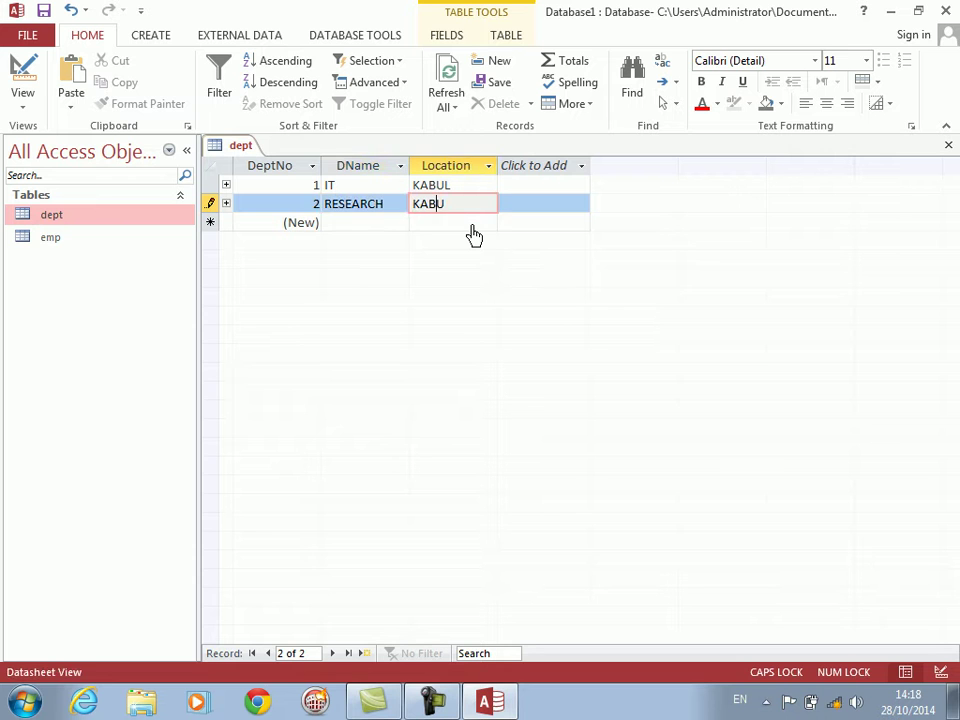
{"action": "type", "text": "UL"}
{"action": "key", "text": "Tab"}
{"action": "key", "text": "Tab"}
Step: Add a third department record with DName OPERATION and Location PAKTIA
{"action": "type", "text": "OPER"}
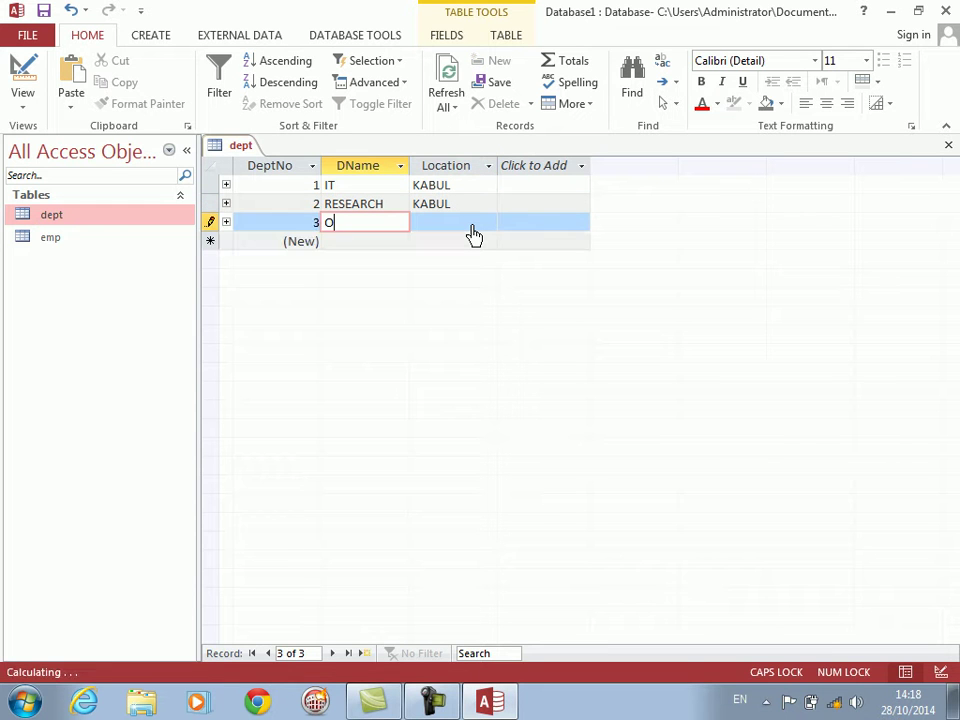
{"action": "key", "text": "Tab"}
{"action": "type", "text": "PAKTIA"}
{"action": "key", "text": "Tab"}
{"action": "key", "text": "Tab"}
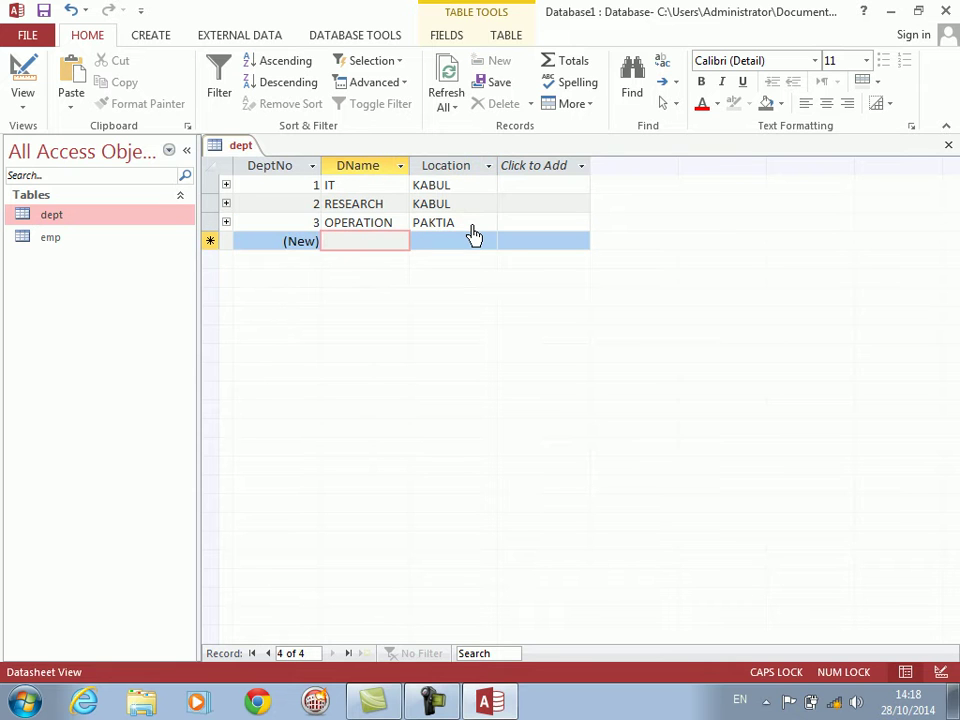
Step: Add a fourth department record with DName MANAGEMENT and Location PAKTIA
{"action": "type", "text": "TE"}
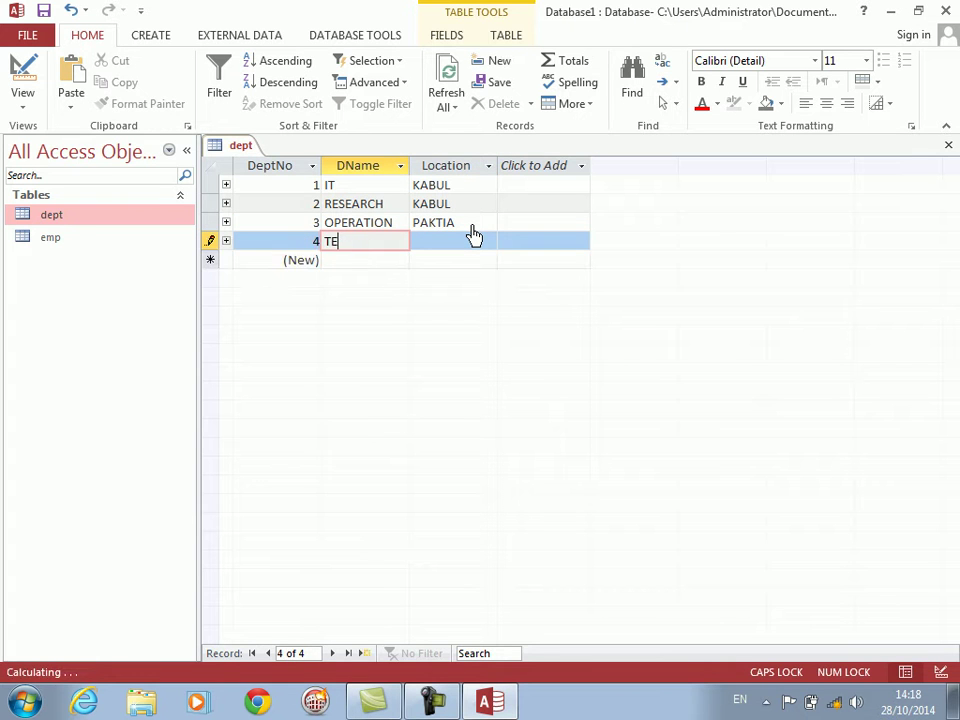
{"action": "type", "text": "ACHMENT"}
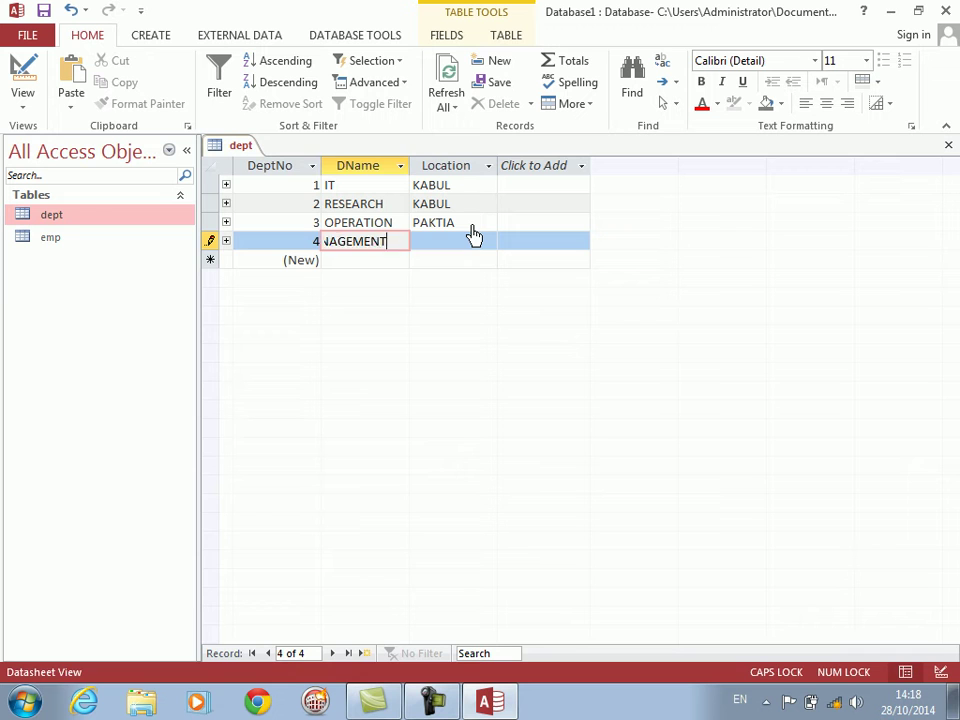
{"action": "key", "text": "Tab"}
{"action": "type", "text": "PAKTIA"}
{"action": "key", "text": "Tab"}
{"action": "key", "text": "Tab"}
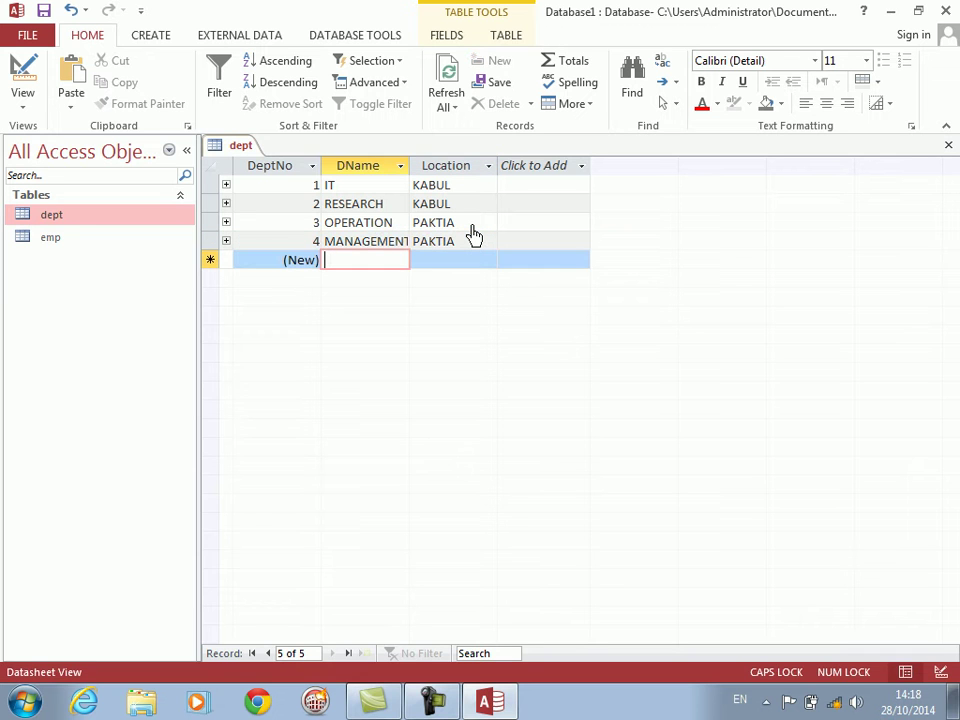
Step: Add a fifth department record with DName DANCING and Location KABUL, and close the dept table
{"action": "type", "text": "DANC"}
{"action": "key", "text": "Tab"}
{"action": "type", "text": "KAB"}
{"action": "key", "text": "Tab"}
{"action": "key", "text": "Tab"}
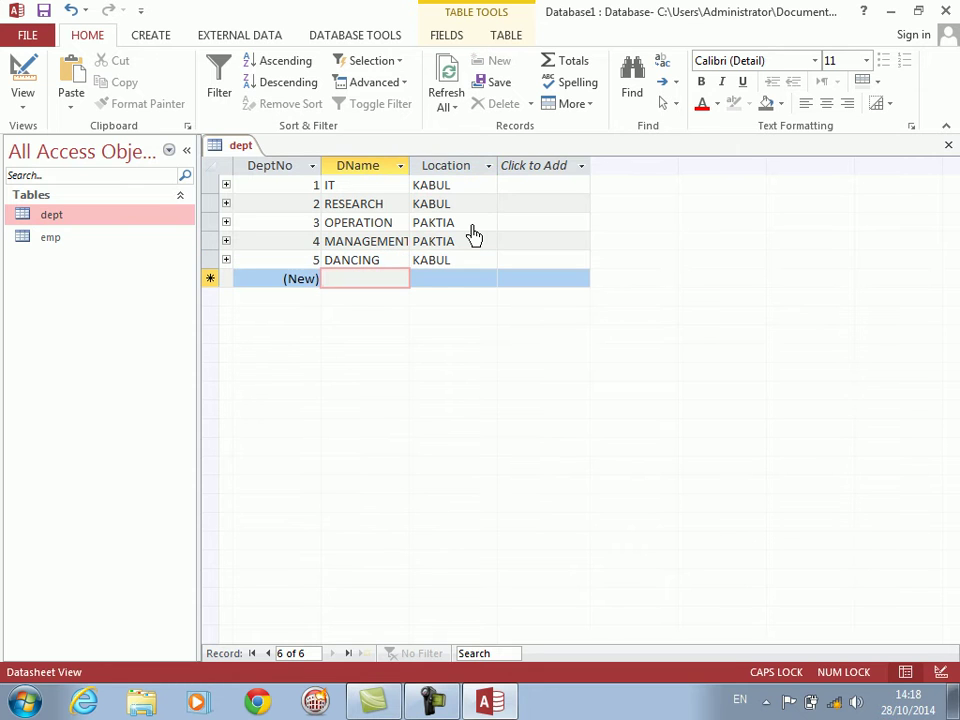
{"action": "key", "text": "ctrl+w"}
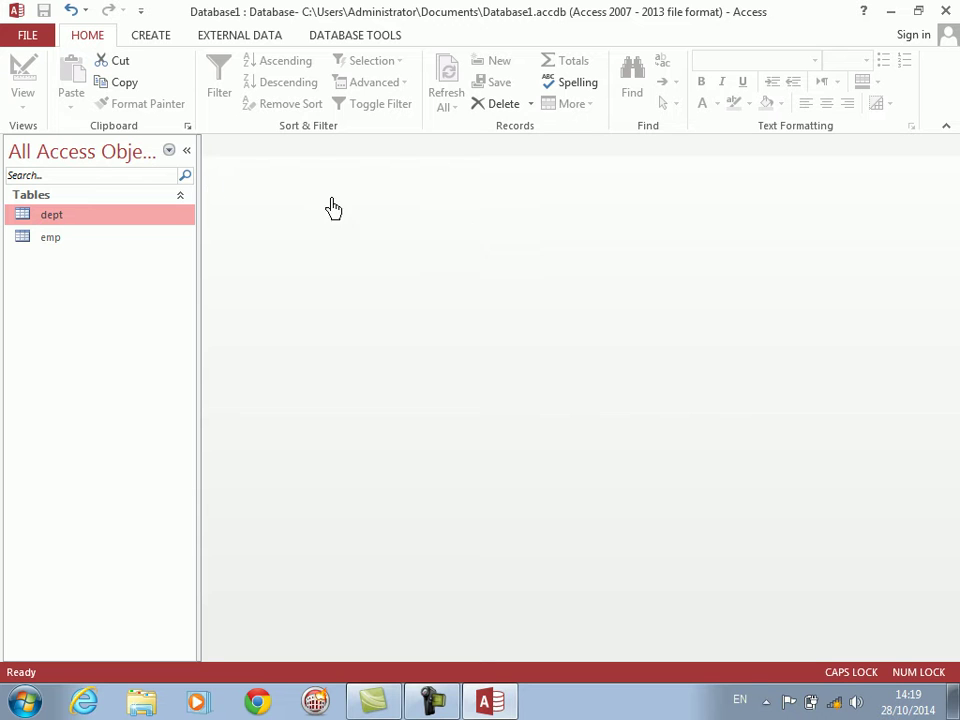
Step: Start the Form Wizard and include all fields of the dept table
{"action": "left_click", "coordinate": [152, 38]}
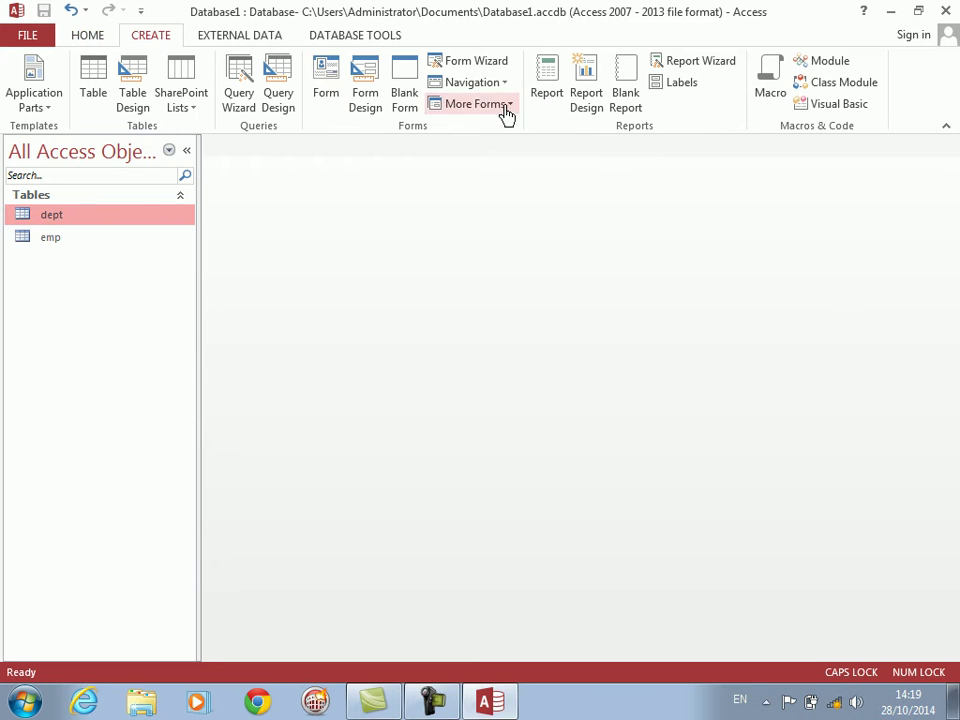
{"action": "left_click", "coordinate": [474, 64]}
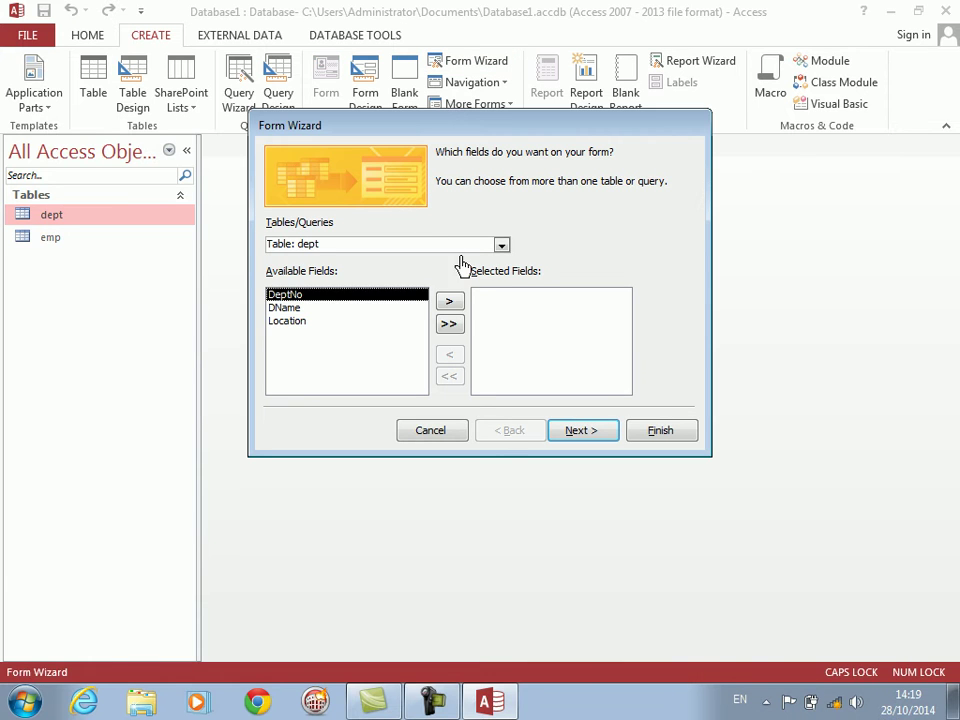
{"action": "left_click", "coordinate": [449, 323]}
Step: Add the emp table's EmpNO, ename, job, degree, salary and com fields to the form, leaving out Deptno
{"action": "left_click", "coordinate": [501, 245]}
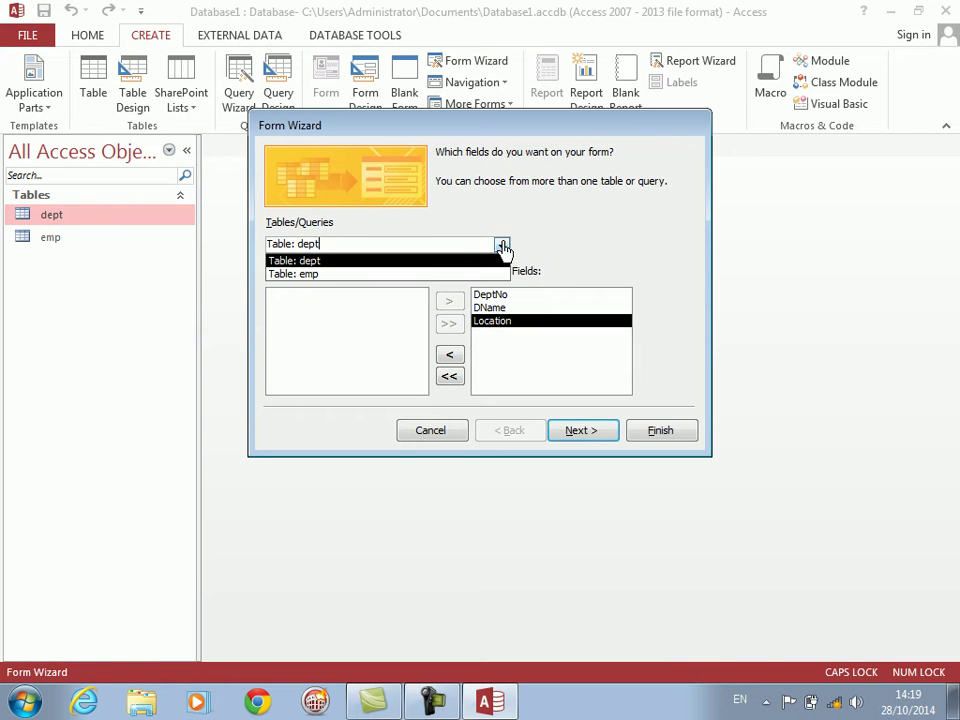
{"action": "left_click", "coordinate": [388, 274]}
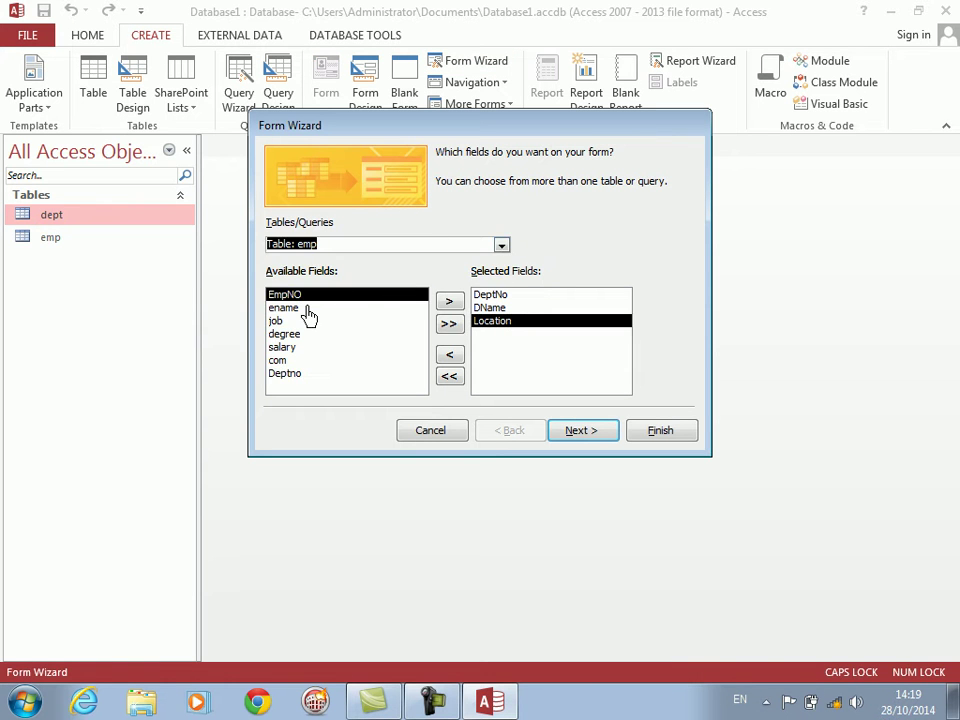
{"action": "left_click", "coordinate": [449, 302]}
{"action": "left_click", "coordinate": [449, 302]}
{"action": "left_click", "coordinate": [449, 302]}
{"action": "left_click", "coordinate": [449, 302]}
{"action": "left_click", "coordinate": [449, 302]}
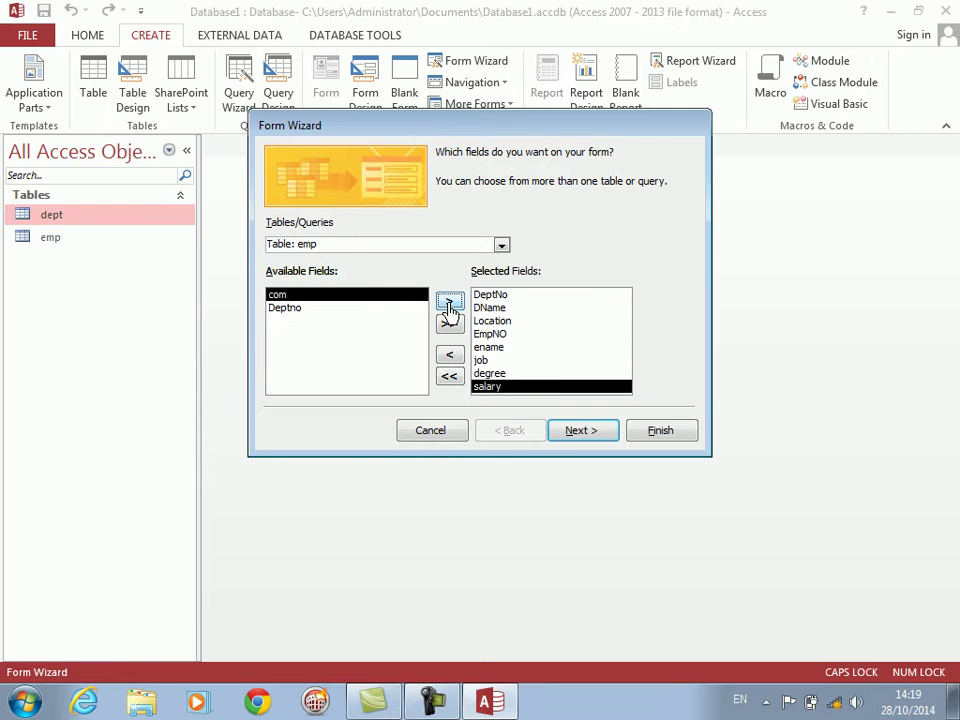
{"action": "left_click", "coordinate": [449, 302]}
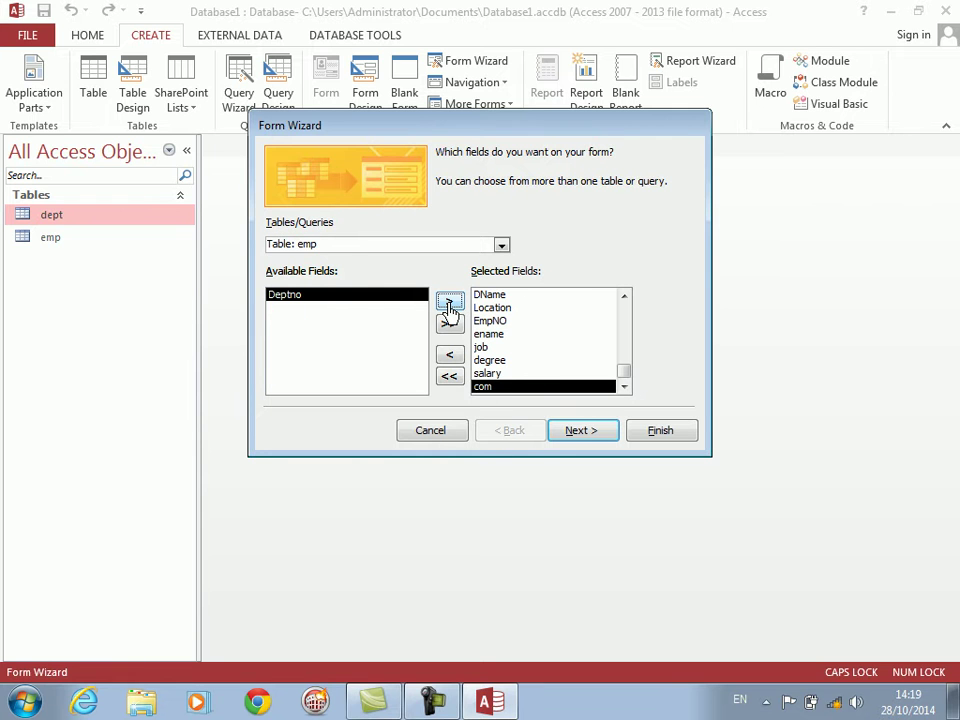
Step: Keep the proposed data view, choose the Tabular subform layout, and finish the wizard with the default form names
{"action": "left_click", "coordinate": [582, 434]}
{"action": "left_click", "coordinate": [582, 432]}
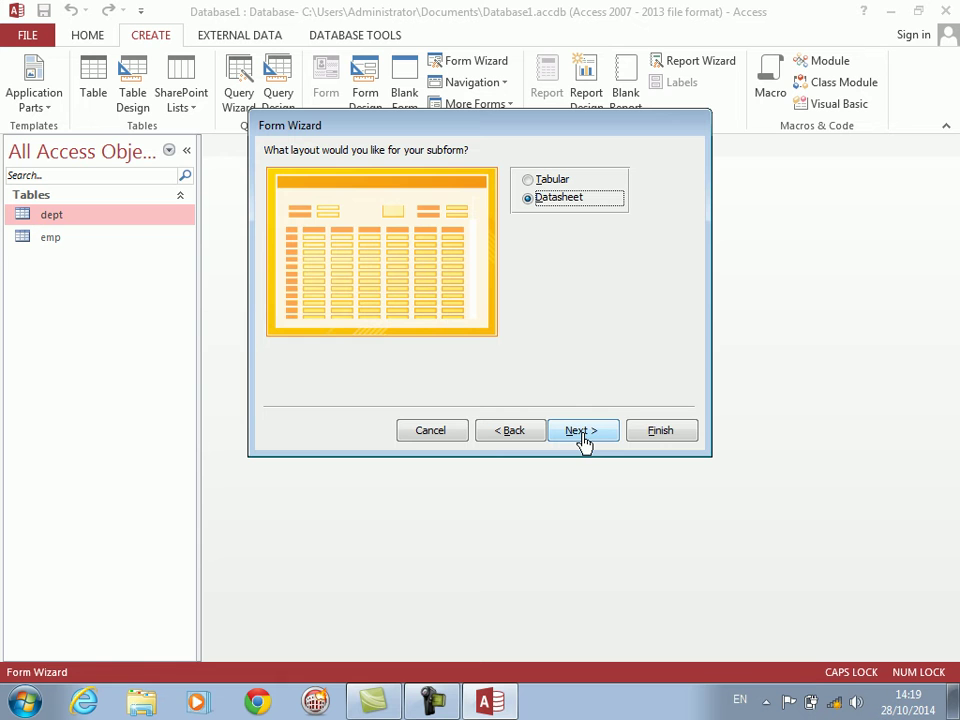
{"action": "left_click", "coordinate": [538, 182]}
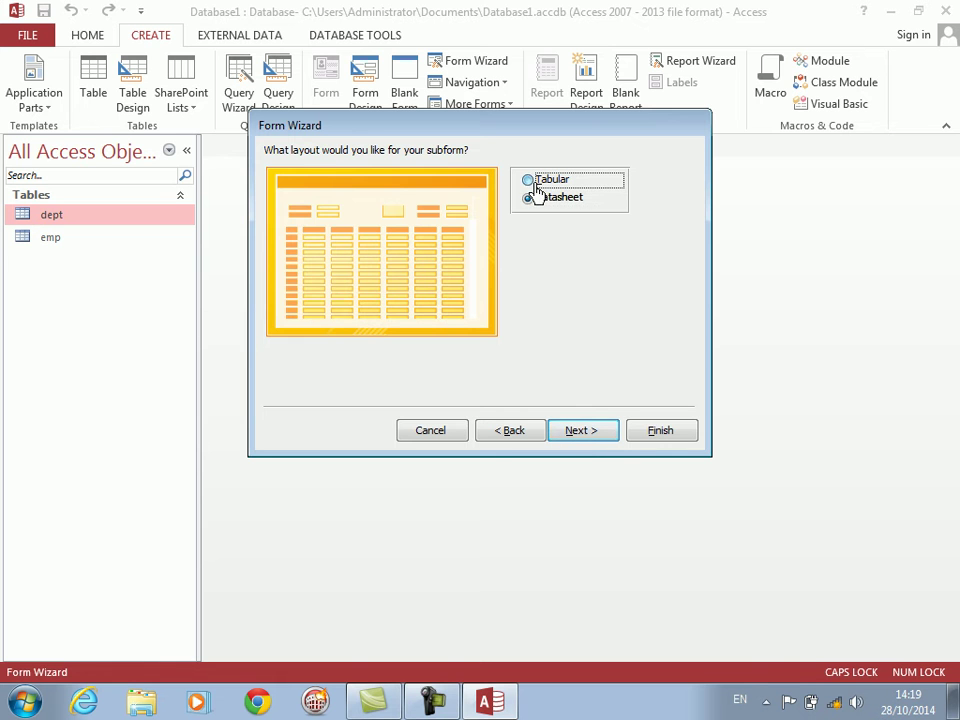
{"action": "left_click", "coordinate": [583, 432]}
{"action": "left_click", "coordinate": [652, 432]}
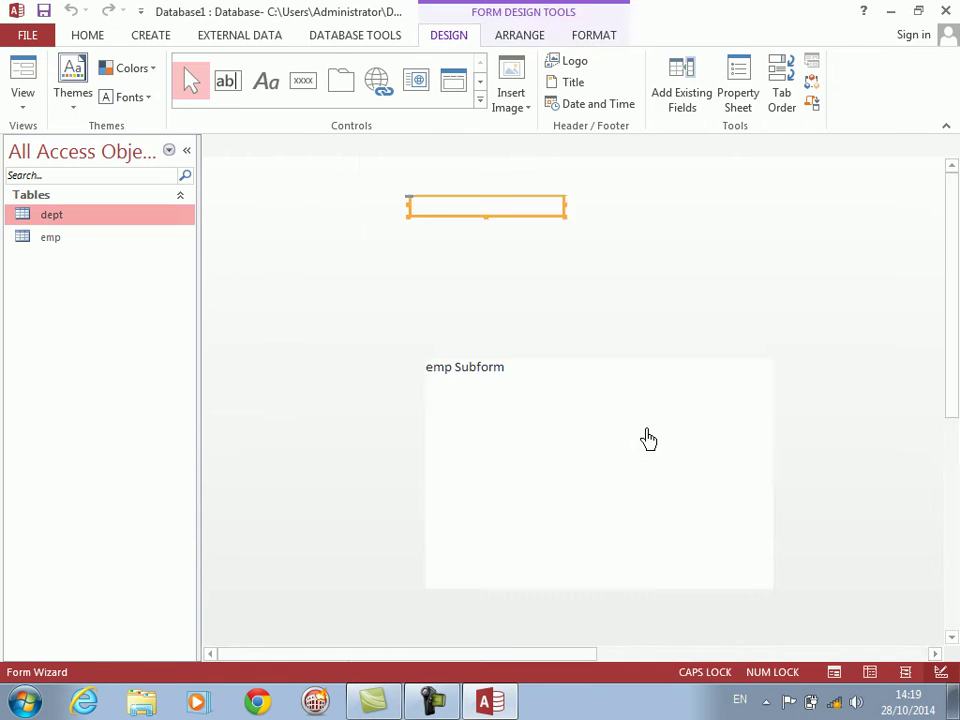
Step: Open the dept form in Design View and fill its Detail section with light olive green
{"action": "right_click", "coordinate": [638, 236]}
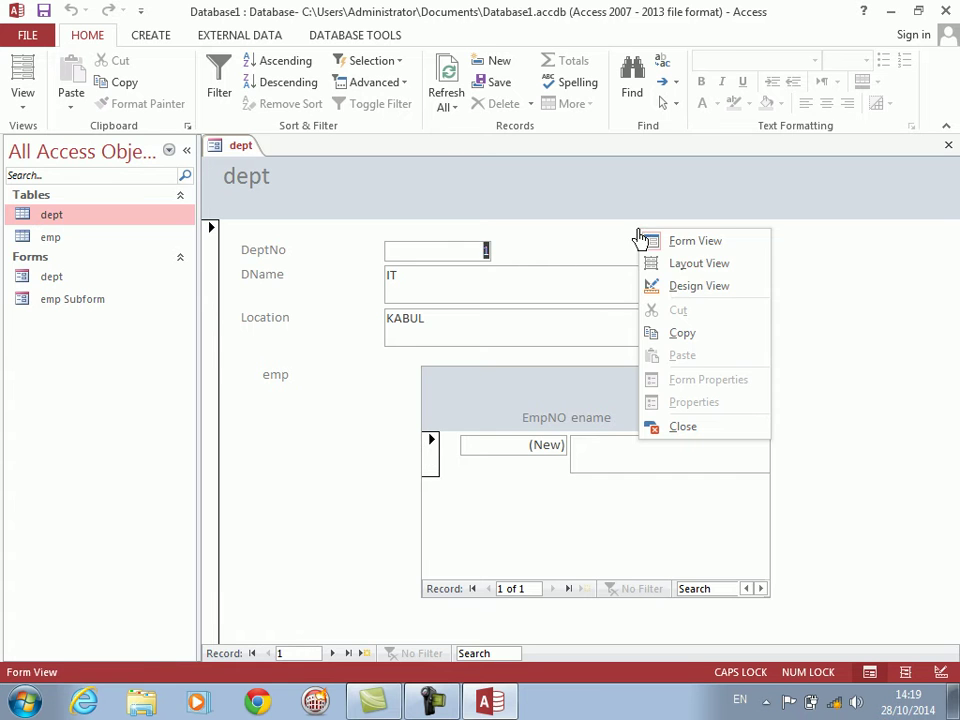
{"action": "left_click", "coordinate": [681, 288]}
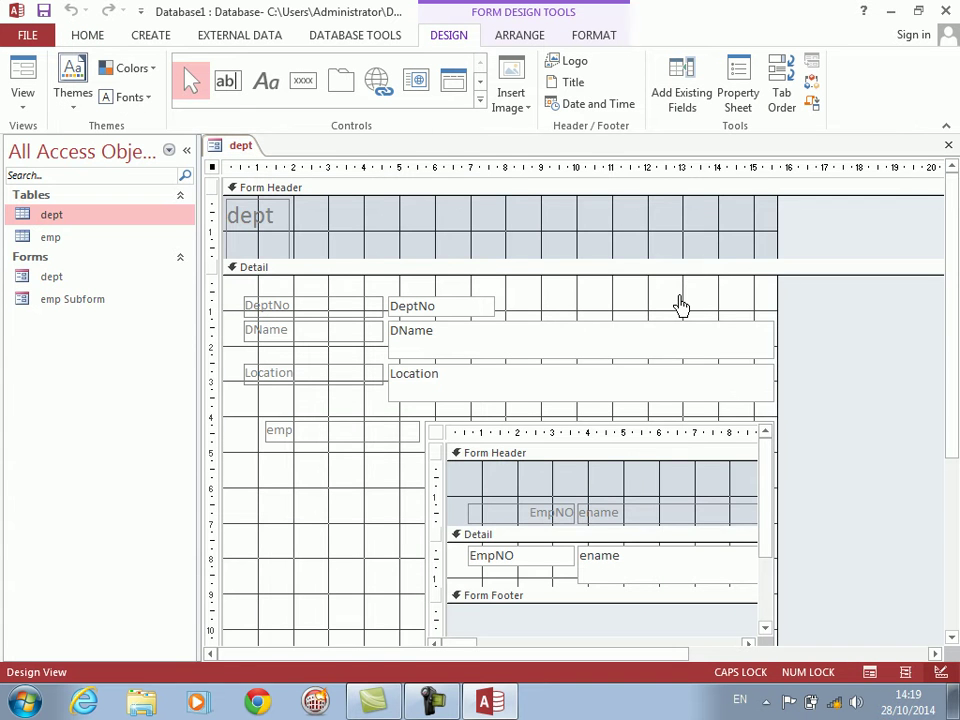
{"action": "right_click", "coordinate": [680, 305]}
{"action": "mouse_move", "coordinate": [808, 385]}
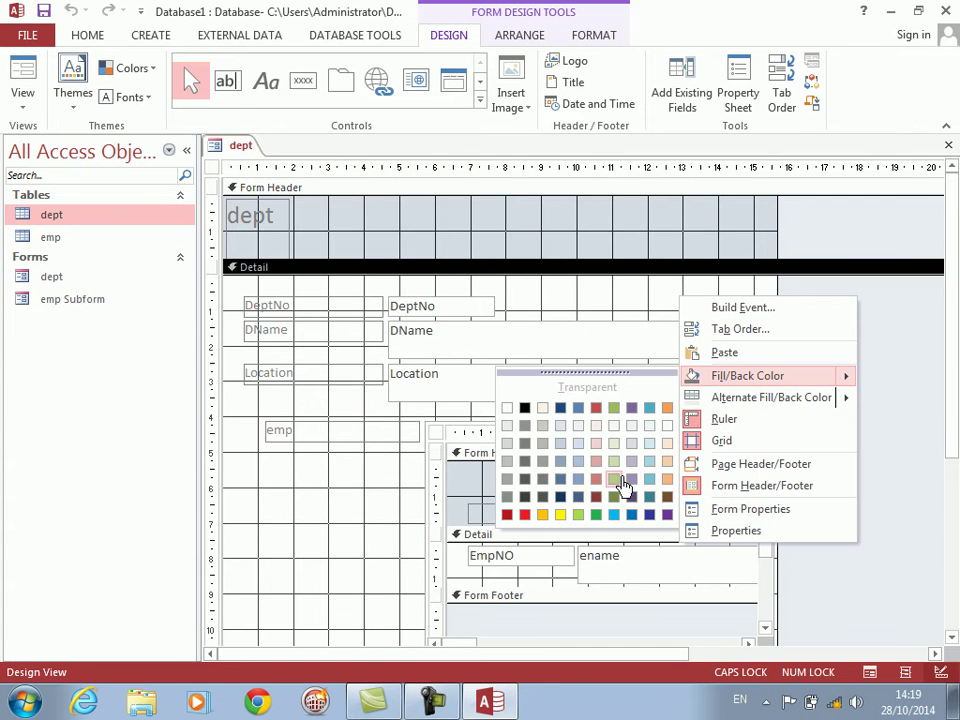
{"action": "left_click", "coordinate": [614, 477]}
Step: Open the dept form's properties and set Pop Up to Yes
{"action": "right_click", "coordinate": [329, 545]}
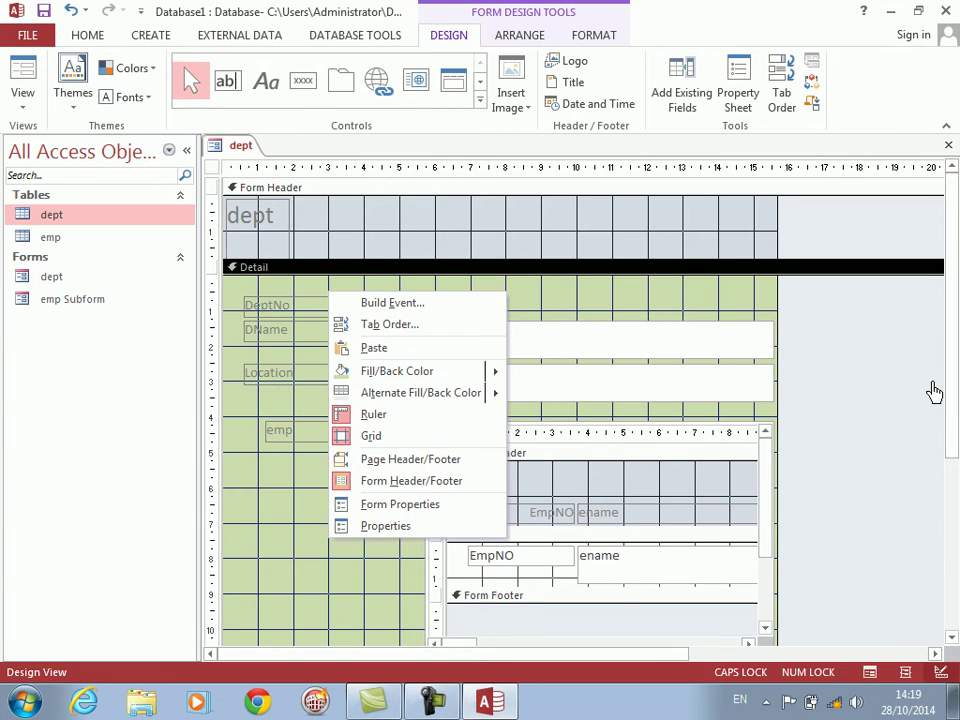
{"action": "right_click", "coordinate": [930, 393]}
{"action": "left_click", "coordinate": [889, 550]}
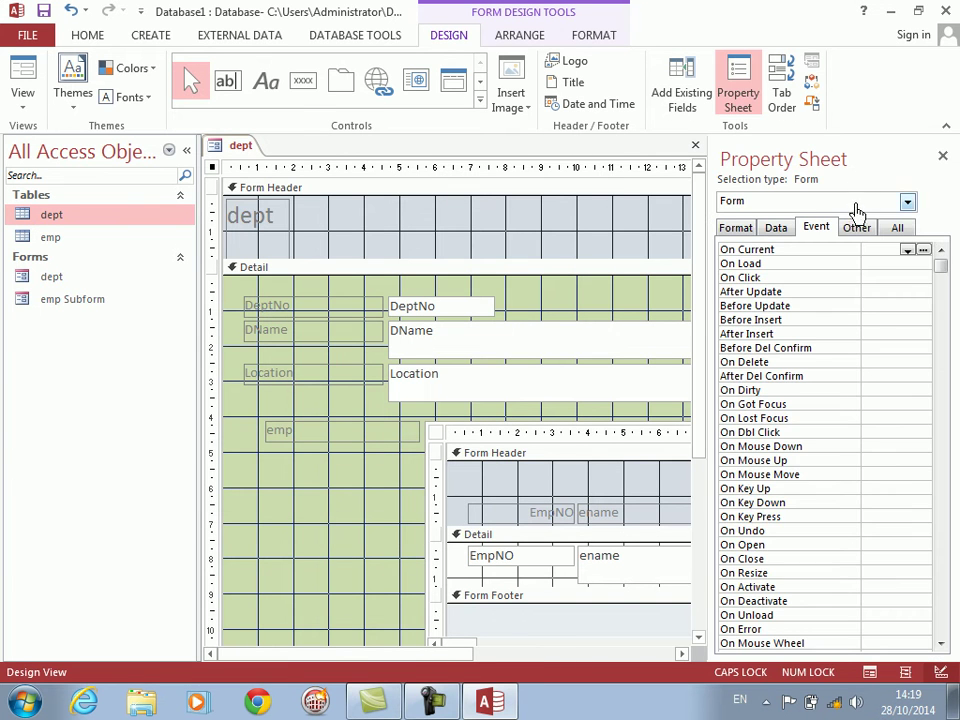
{"action": "left_click", "coordinate": [856, 229]}
{"action": "left_click", "coordinate": [755, 257]}
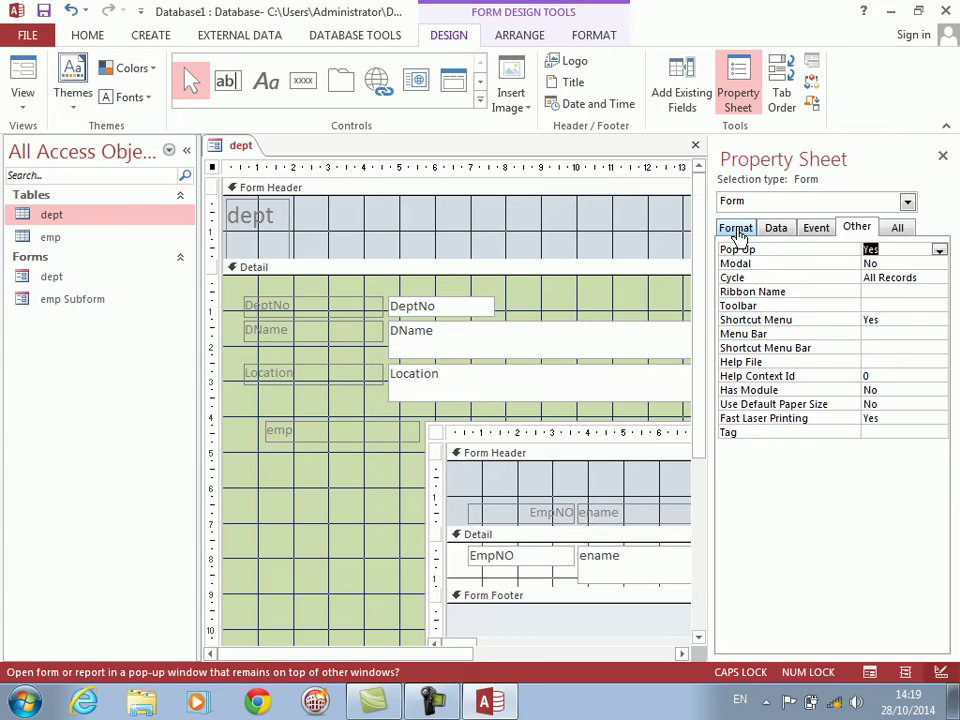
Step: Set the form's Auto Center to Yes, Fit to Screen to No and Border Style to Thin
{"action": "left_click", "coordinate": [736, 229]}
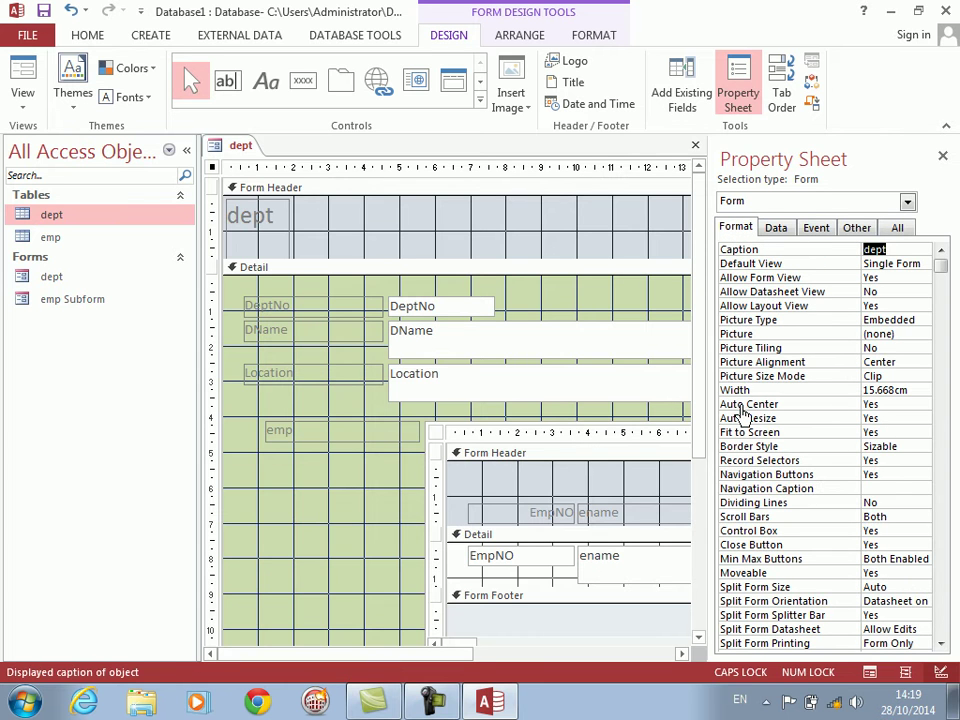
{"action": "double_click", "coordinate": [740, 406]}
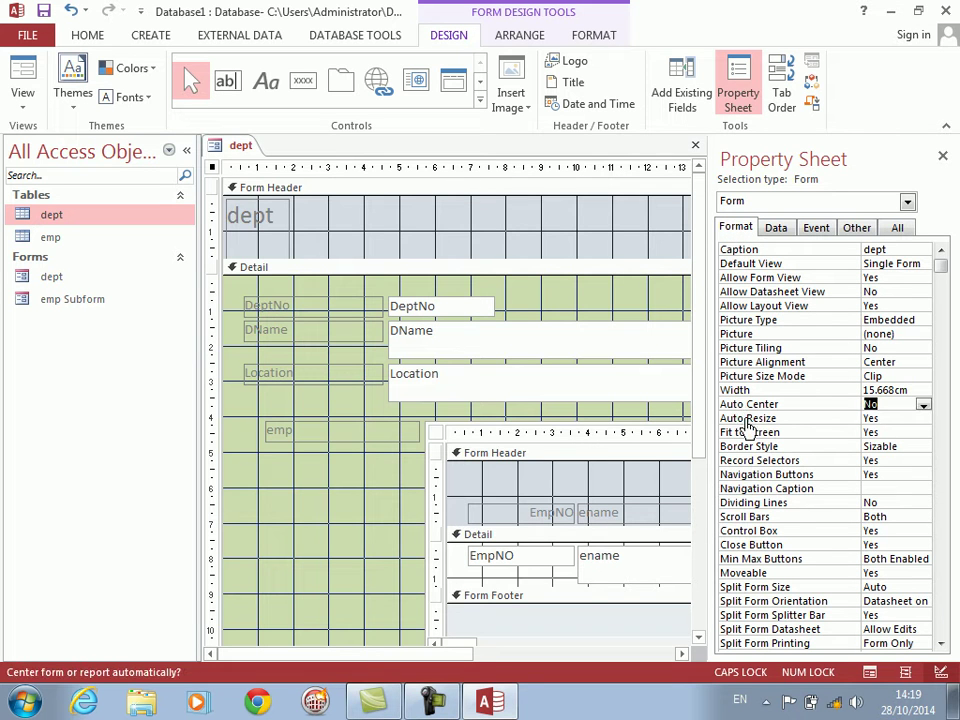
{"action": "double_click", "coordinate": [752, 434]}
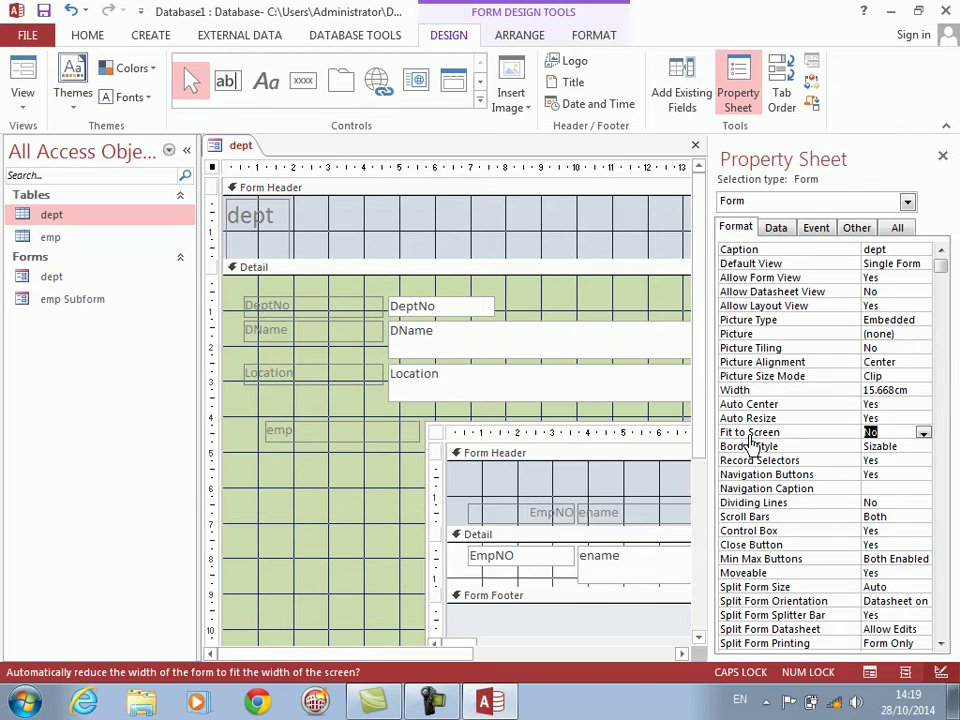
{"action": "double_click", "coordinate": [753, 448]}
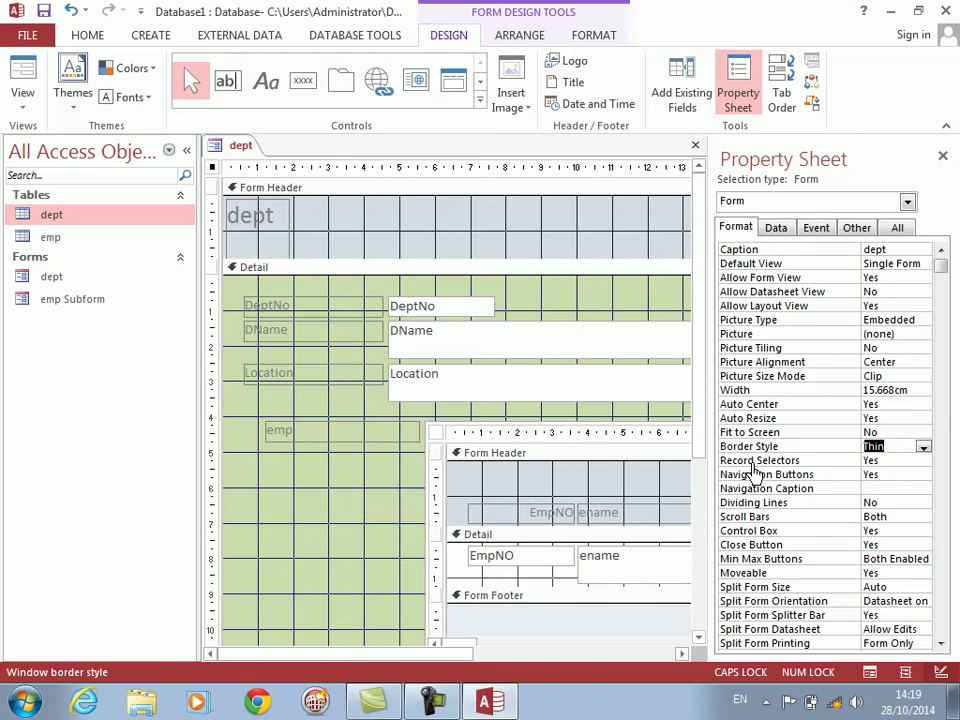
Step: Set Record Selectors, Navigation Buttons and Close Button to No, Scroll Bars to Neither and Min Max Buttons to None, and close the properties
{"action": "double_click", "coordinate": [754, 462]}
{"action": "double_click", "coordinate": [754, 476]}
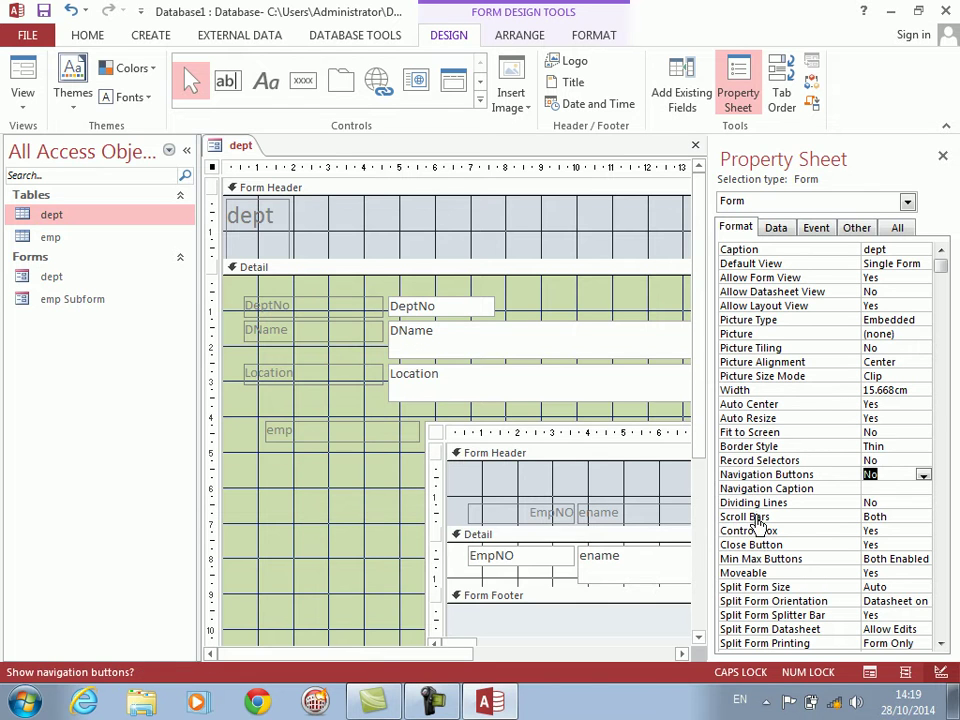
{"action": "left_click", "coordinate": [755, 519]}
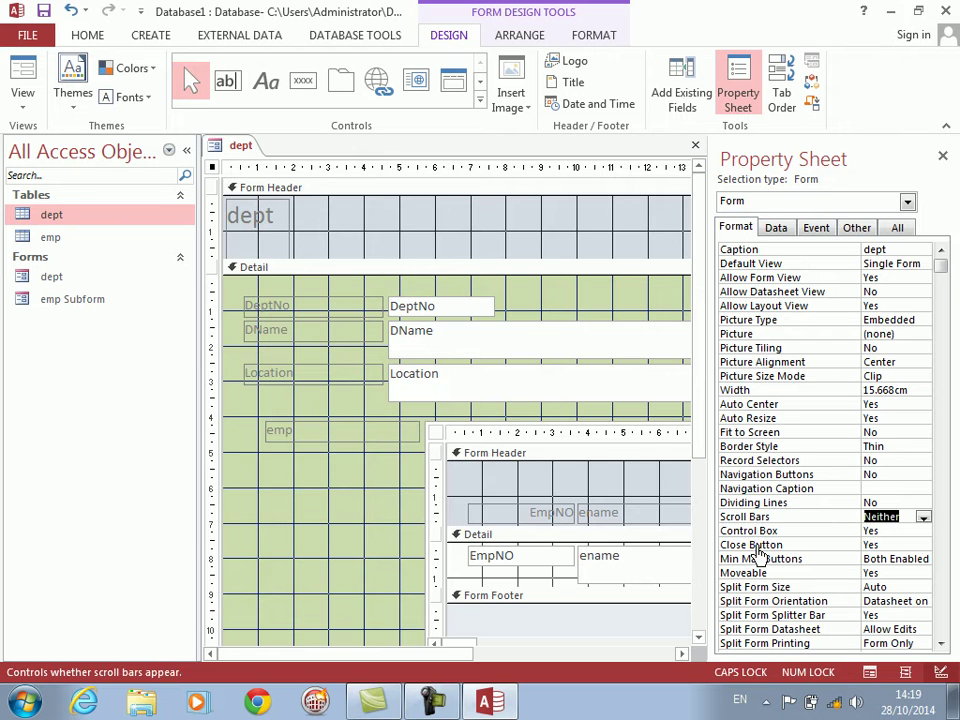
{"action": "double_click", "coordinate": [757, 547]}
{"action": "double_click", "coordinate": [758, 560]}
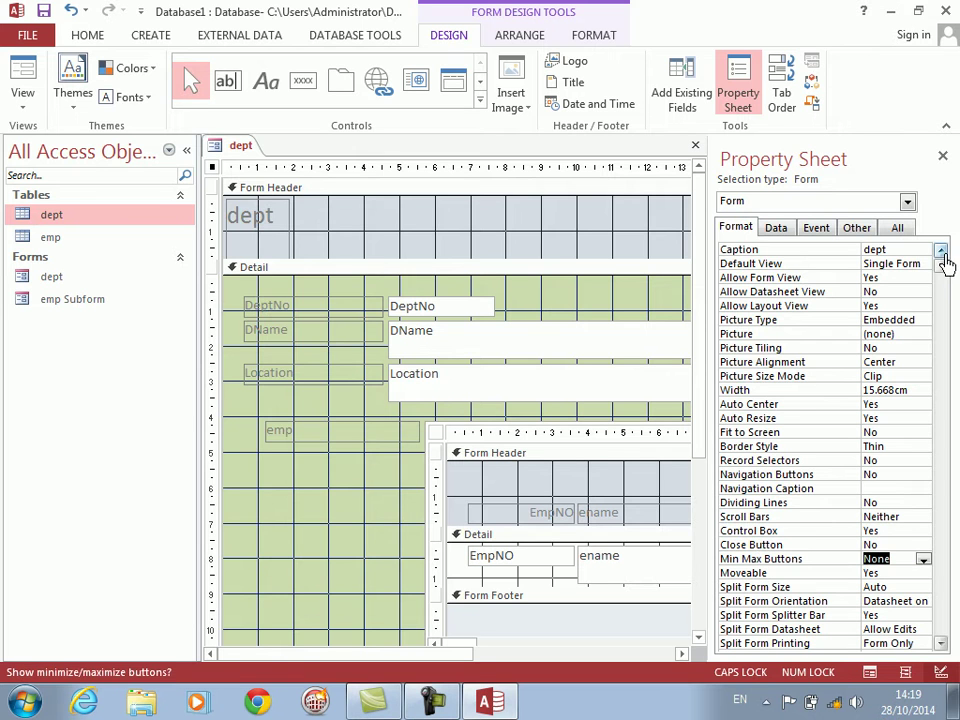
{"action": "left_click", "coordinate": [942, 155]}
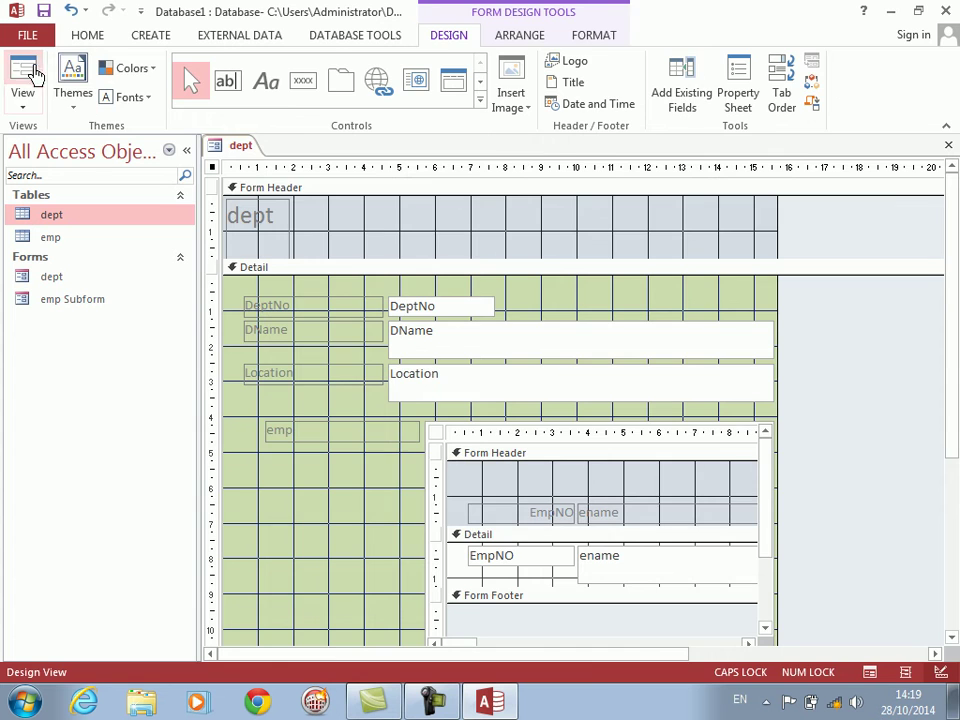
Step: Check the dept form in Form View, return to Design View and delete the emp label beside the subform
{"action": "left_click", "coordinate": [38, 78]}
{"action": "right_click", "coordinate": [446, 234]}
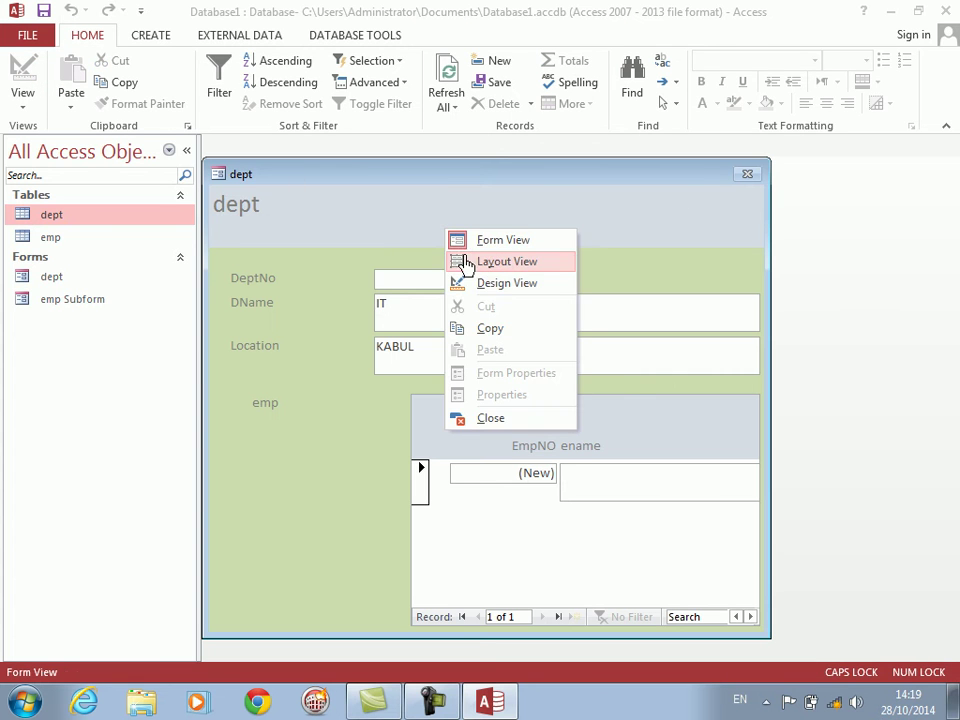
{"action": "left_click", "coordinate": [465, 283]}
{"action": "left_click", "coordinate": [336, 437]}
{"action": "left_click", "coordinate": [336, 437]}
{"action": "key", "text": "BackSpace"}
{"action": "key", "text": "BackSpace"}
{"action": "key", "text": "BackSpace"}
{"action": "left_click", "coordinate": [347, 442]}
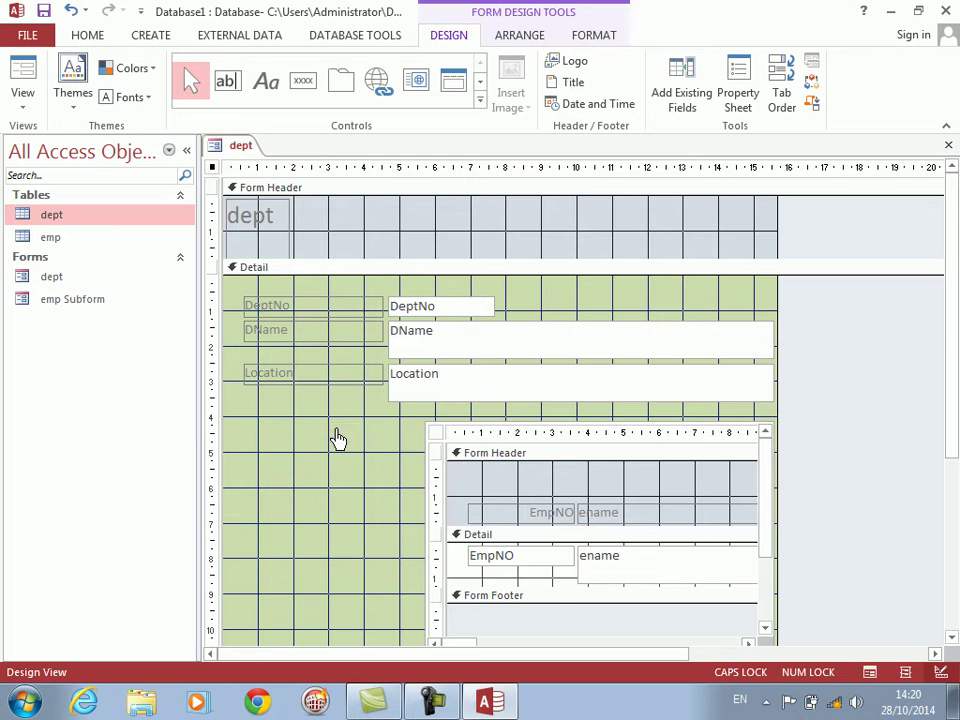
Step: Move the emp subform about 4 cm to the left within the dept form's Detail section
{"action": "left_click_drag", "start_coordinate": [379, 452], "coordinate": [533, 530]}
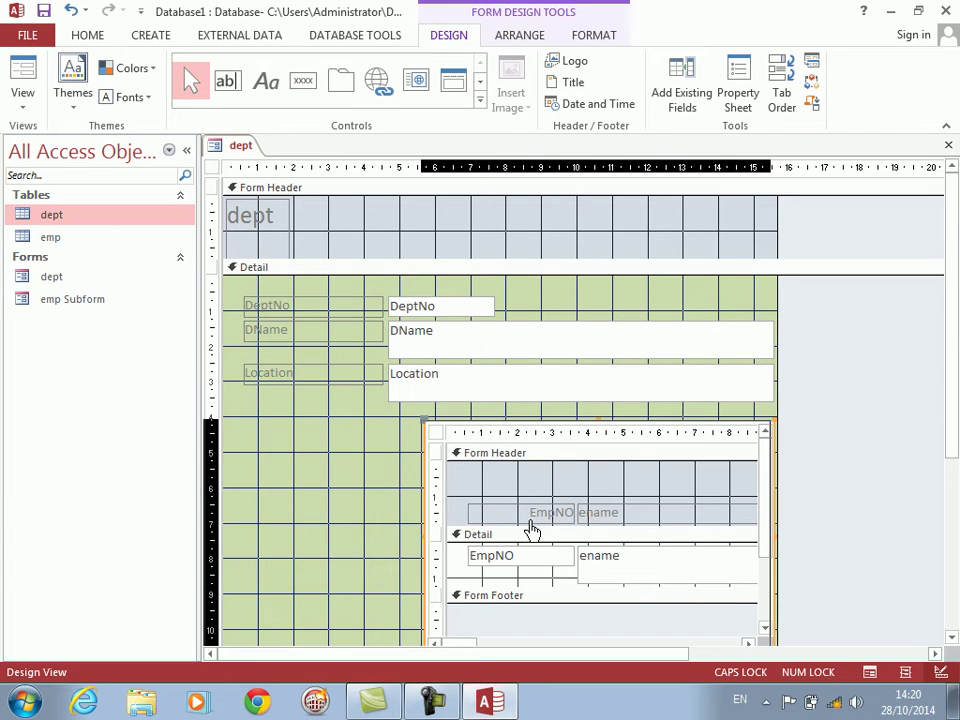
{"action": "key", "text": "Left"}
{"action": "key", "text": "Left"}
{"action": "key", "text": "Left"}
{"action": "key", "text": "Left"}
{"action": "key", "text": "Left"}
{"action": "key", "text": "Left"}
{"action": "key", "text": "Left"}
{"action": "key", "text": "Left"}
{"action": "key", "text": "Left"}
{"action": "key", "text": "Left"}
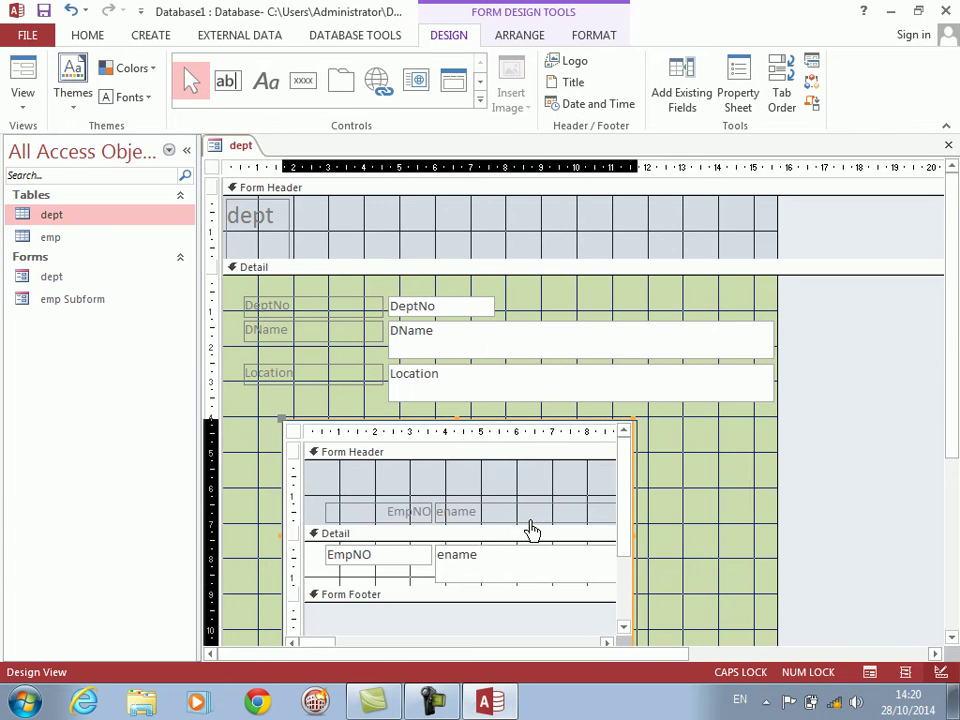
Step: Widen the emp subform to about 16.5 cm, keeping its left edge in place
{"action": "key", "text": "shift+Right"}
{"action": "key", "text": "shift+Right"}
{"action": "key", "text": "shift+Right"}
{"action": "key", "text": "shift+Right"}
{"action": "key", "text": "shift+Right"}
{"action": "key", "text": "shift+Right"}
{"action": "key", "text": "shift+Right"}
{"action": "key", "text": "shift+Right"}
{"action": "key", "text": "shift+Right"}
{"action": "key", "text": "shift+Right"}
{"action": "key", "text": "shift+Right"}
{"action": "key", "text": "shift+Right"}
{"action": "key", "text": "shift+Right"}
{"action": "key", "text": "shift+Right"}
{"action": "key", "text": "shift+Right"}
{"action": "key", "text": "shift+Right"}
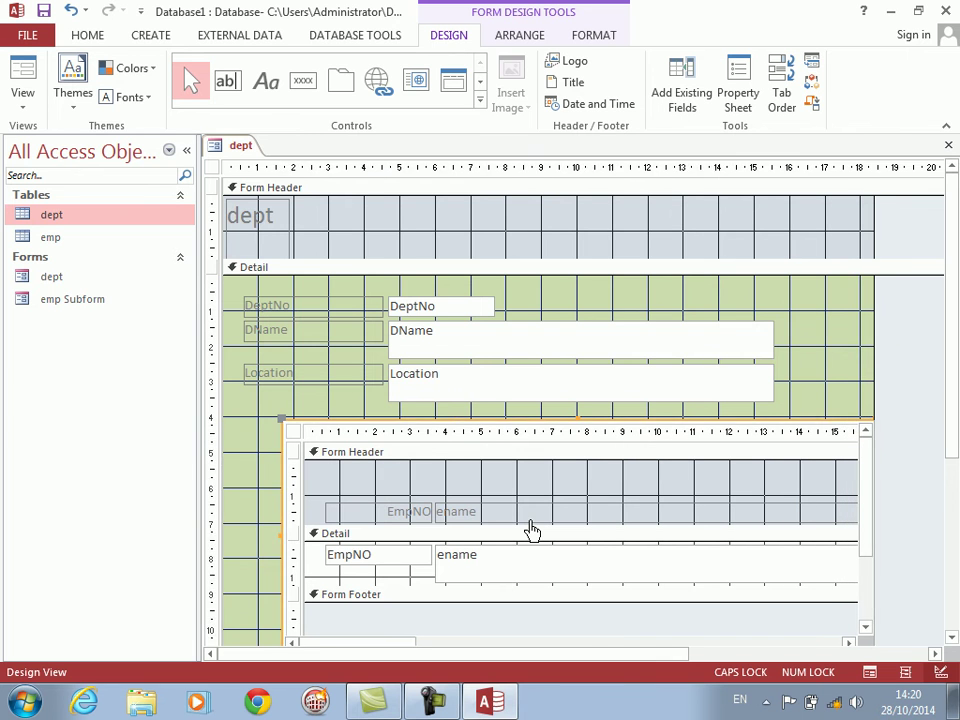
Step: Select all fields and header labels in the emp subform and arrange them in a tabular layout
{"action": "left_click_drag", "start_coordinate": [326, 486], "coordinate": [748, 596]}
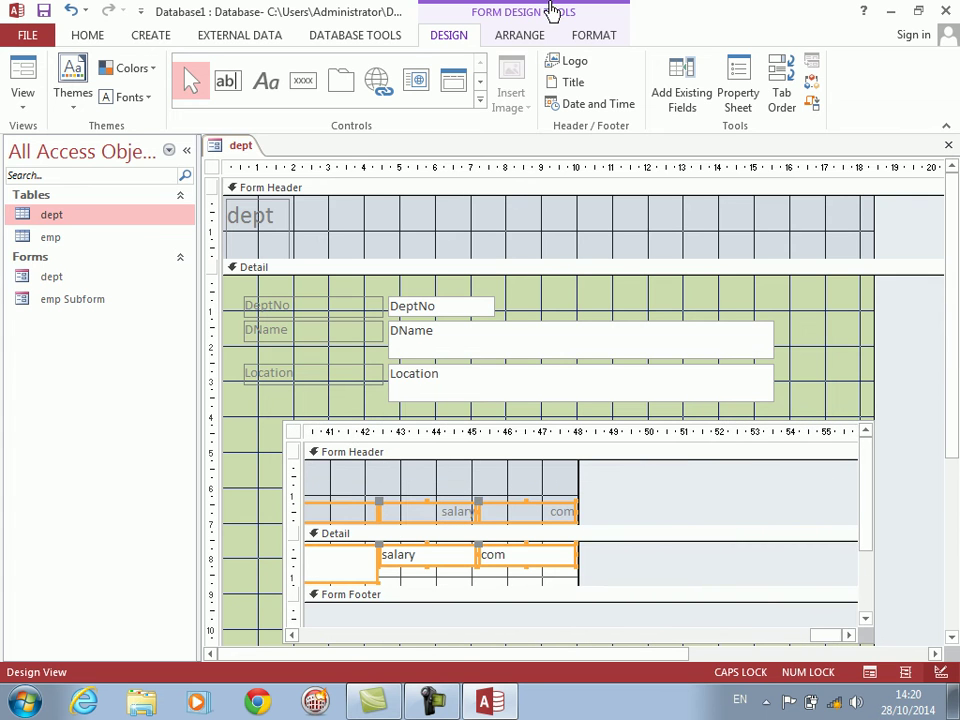
{"action": "left_click", "coordinate": [520, 33]}
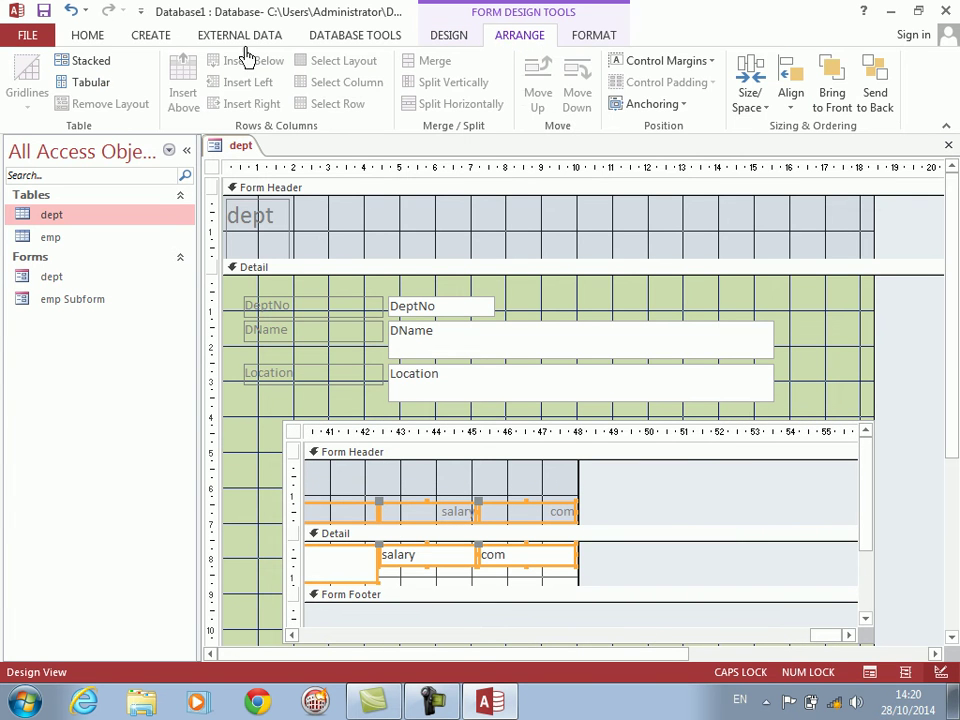
{"action": "left_click", "coordinate": [86, 88]}
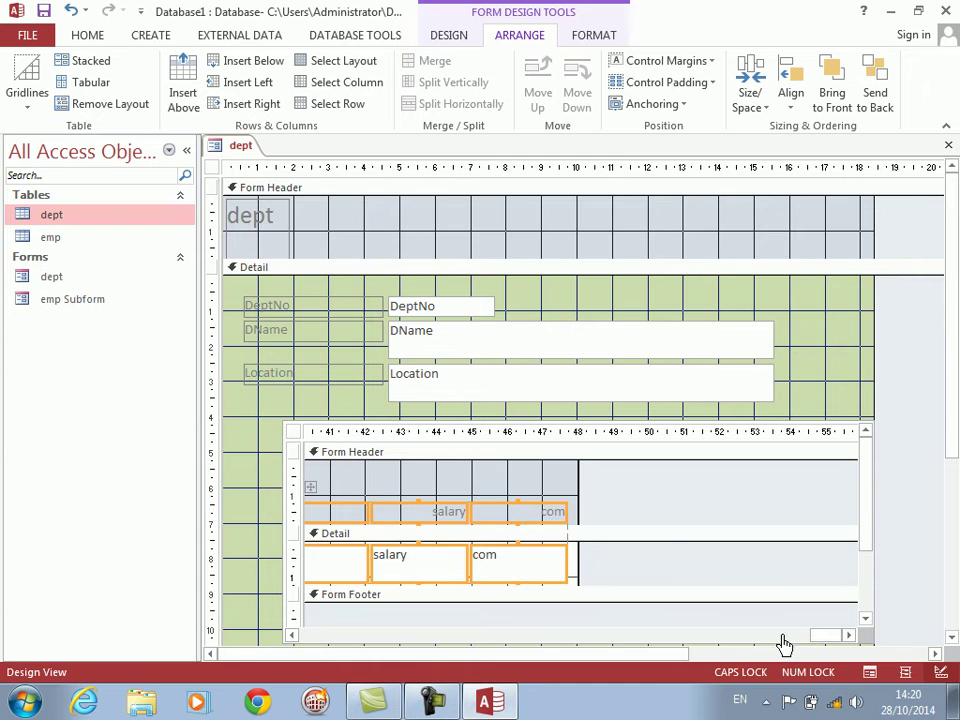
Step: Narrow the subform's EmpNO, ename and job columns and reduce the row height to about 0.7 cm
{"action": "left_click_drag", "start_coordinate": [821, 639], "coordinate": [315, 647]}
{"action": "left_click", "coordinate": [384, 628]}
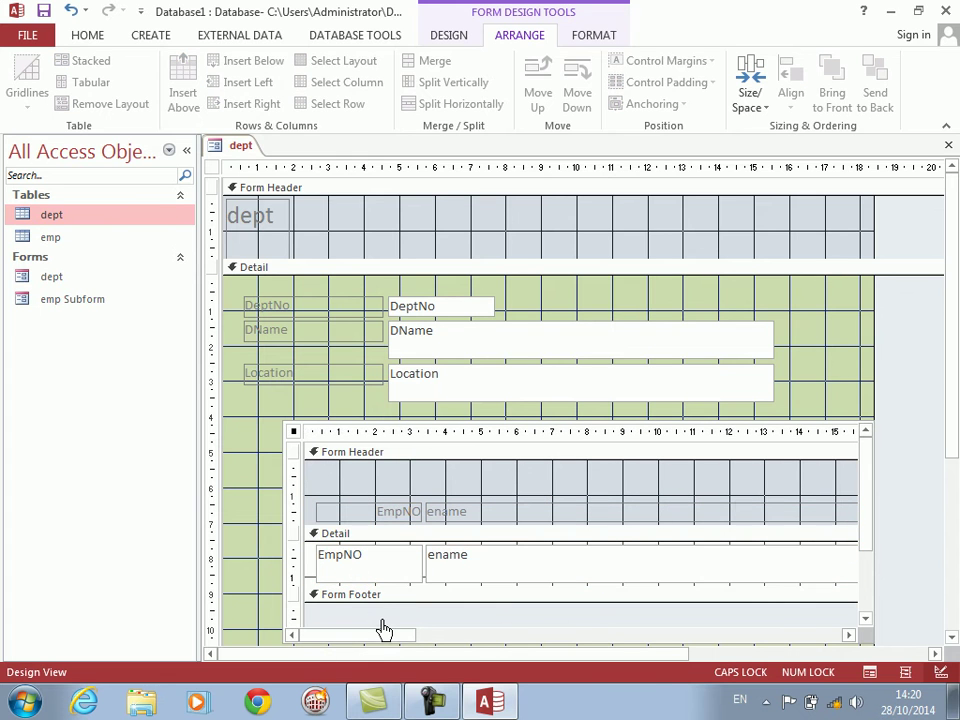
{"action": "left_click", "coordinate": [369, 568]}
{"action": "left_click_drag", "start_coordinate": [423, 557], "coordinate": [379, 557]}
{"action": "left_click", "coordinate": [700, 557]}
{"action": "left_click_drag", "start_coordinate": [836, 557], "coordinate": [497, 557]}
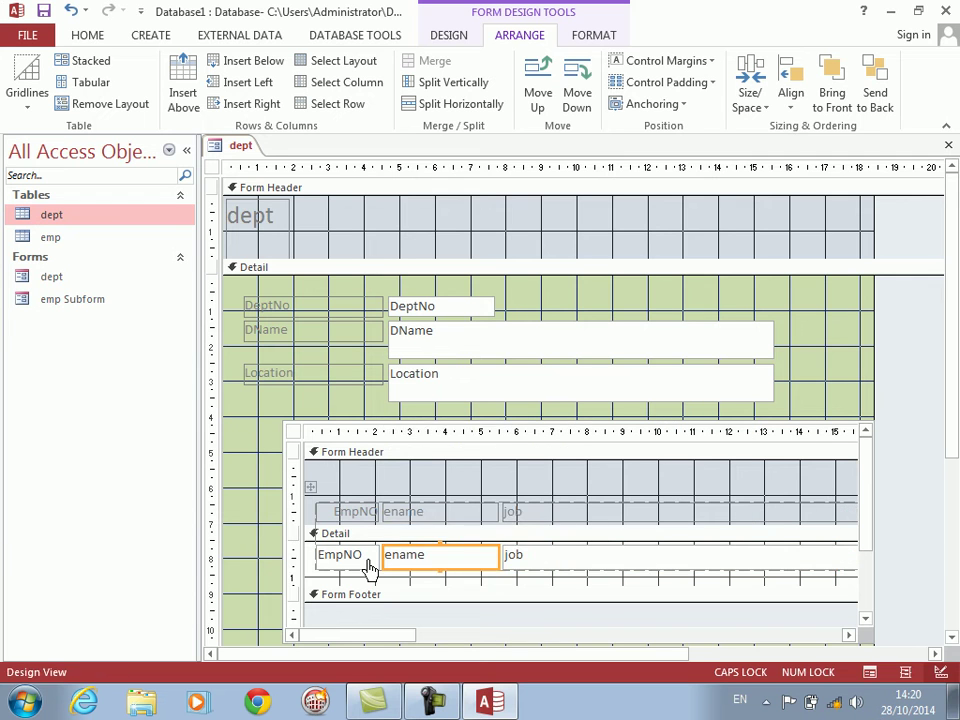
{"action": "left_click", "coordinate": [700, 557]}
{"action": "left_click_drag", "start_coordinate": [857, 557], "coordinate": [500, 557]}
Step: Narrow the subform's degree column to about 2.9 cm and slightly shrink the salary and com columns
{"action": "left_click", "coordinate": [700, 557]}
{"action": "left_click_drag", "start_coordinate": [857, 557], "coordinate": [508, 557]}
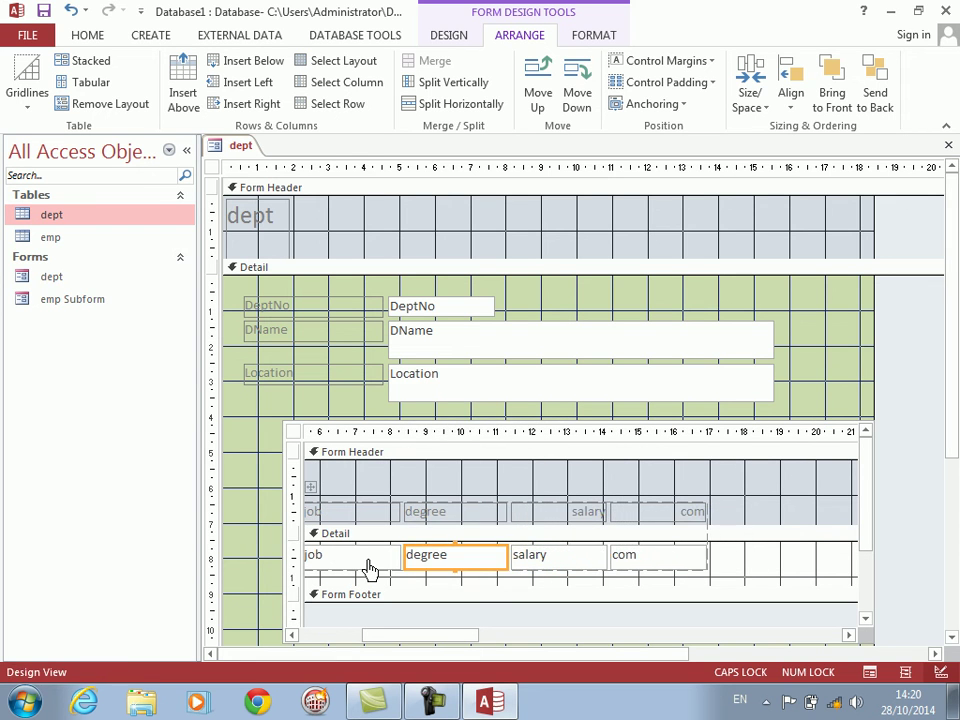
{"action": "left_click", "coordinate": [558, 557]}
{"action": "left_click_drag", "start_coordinate": [607, 557], "coordinate": [600, 557]}
{"action": "left_click", "coordinate": [650, 557]}
{"action": "left_click_drag", "start_coordinate": [697, 557], "coordinate": [692, 557]}
Step: Change the subform's degree text box to a combo box
{"action": "left_click", "coordinate": [434, 570]}
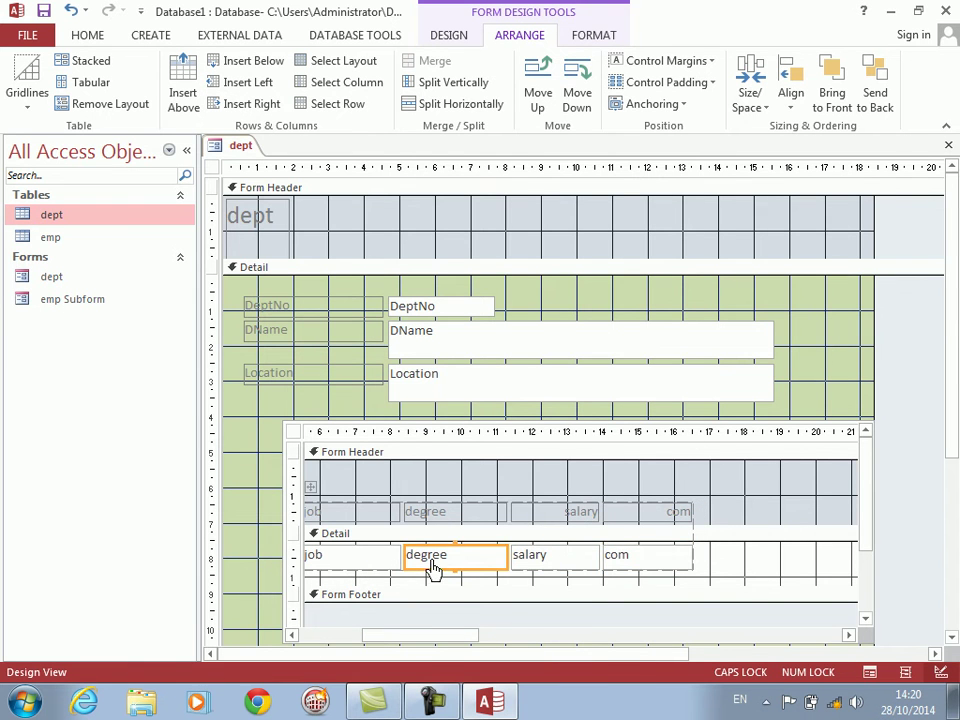
{"action": "right_click", "coordinate": [434, 570]}
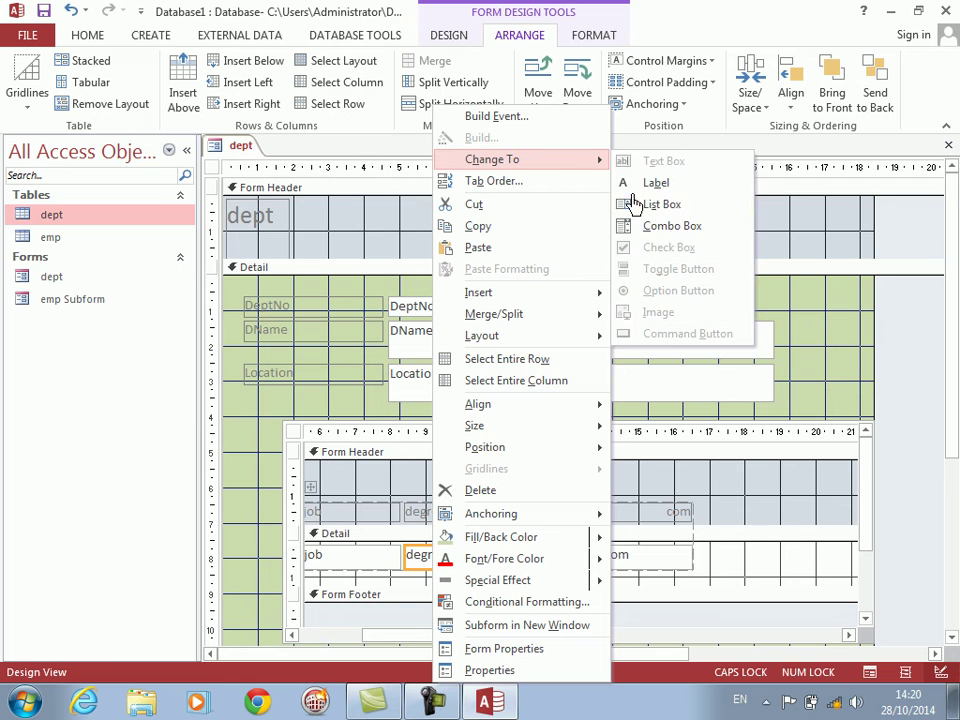
{"action": "left_click", "coordinate": [645, 226]}
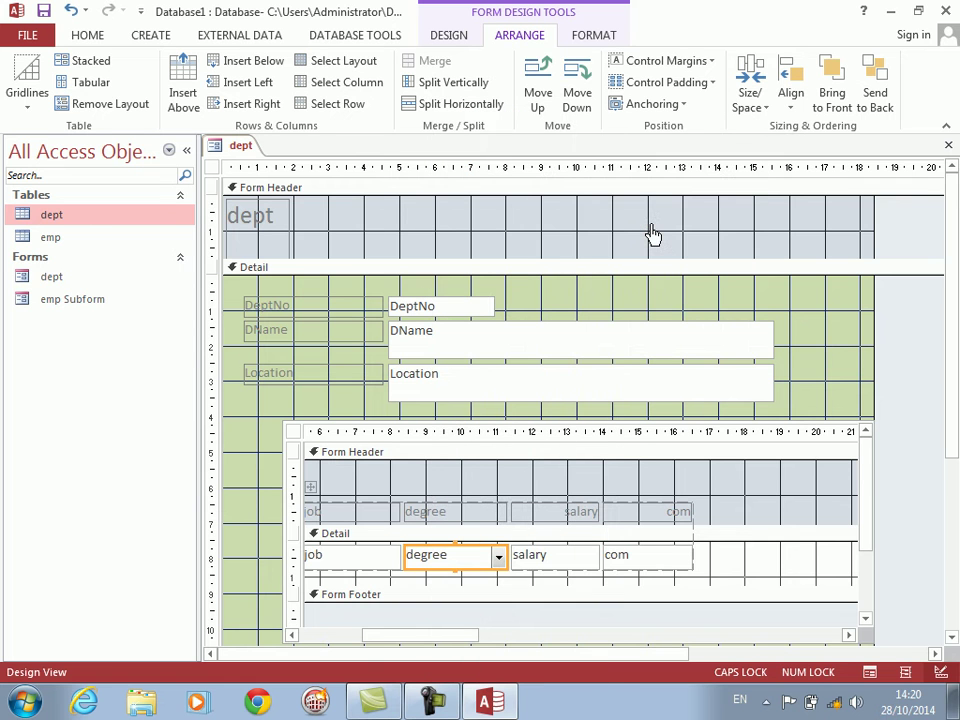
Step: Set the degree combo box's Row Source Type to Value List with Row Source BBA,BCS,MCS, and close its properties
{"action": "right_click", "coordinate": [466, 562]}
{"action": "left_click", "coordinate": [510, 668]}
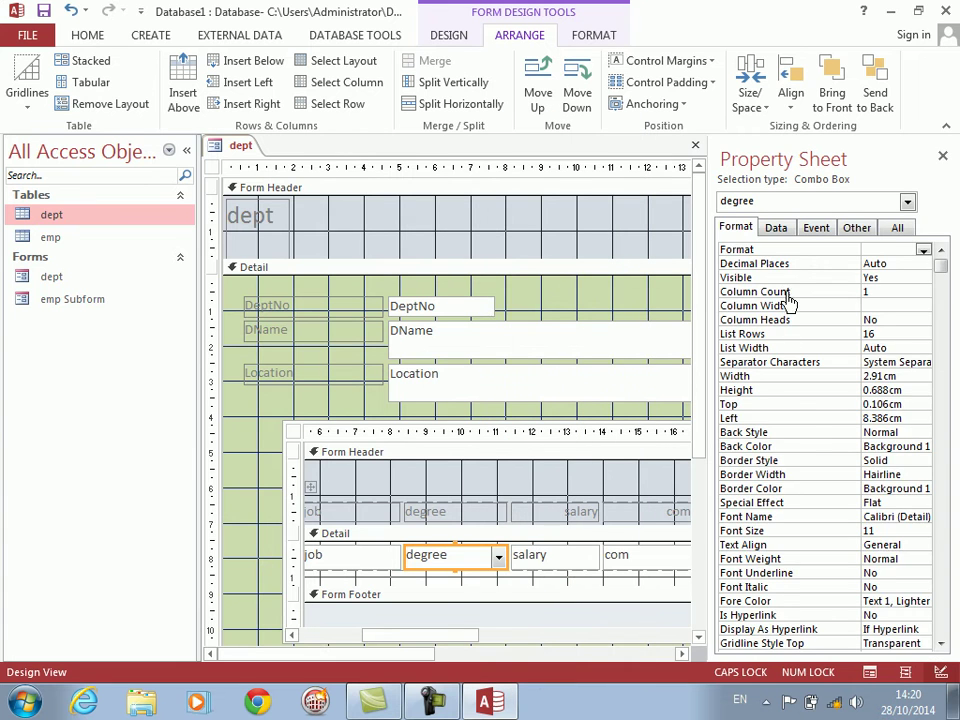
{"action": "left_click", "coordinate": [776, 227]}
{"action": "left_click", "coordinate": [767, 280]}
{"action": "double_click", "coordinate": [767, 288]}
{"action": "left_click_drag", "start_coordinate": [716, 300], "coordinate": [622, 300]}
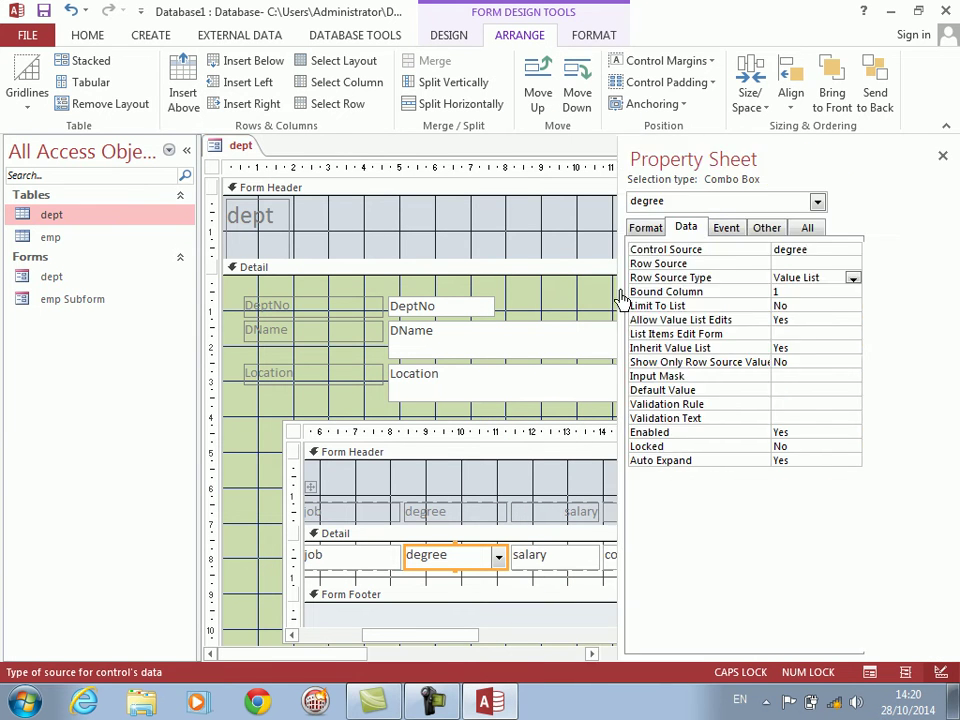
{"action": "left_click", "coordinate": [656, 266]}
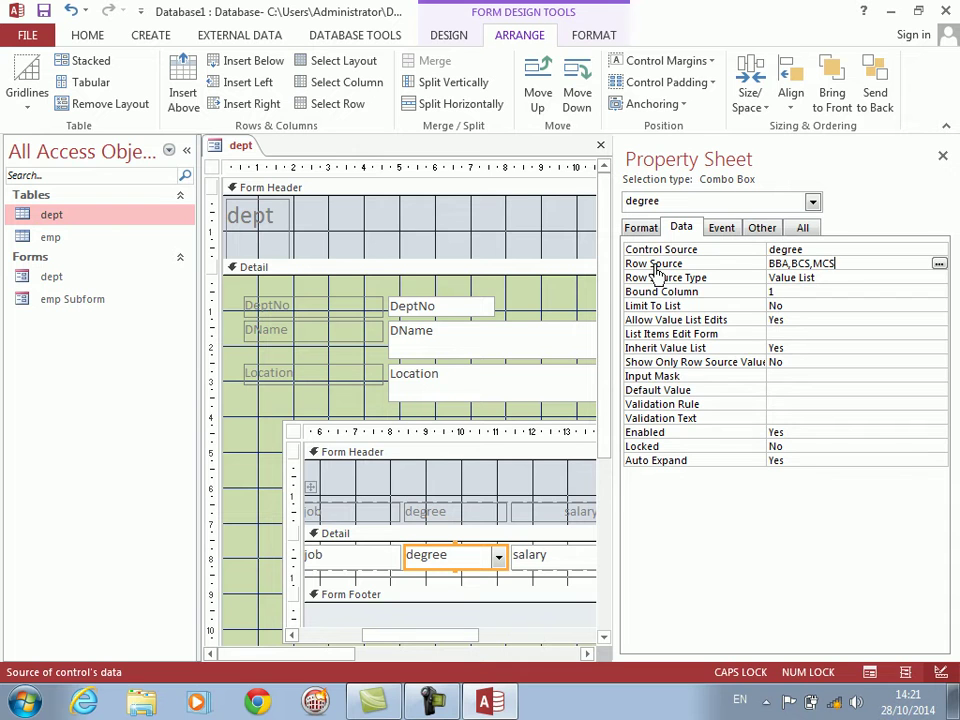
{"action": "key", "text": "Return"}
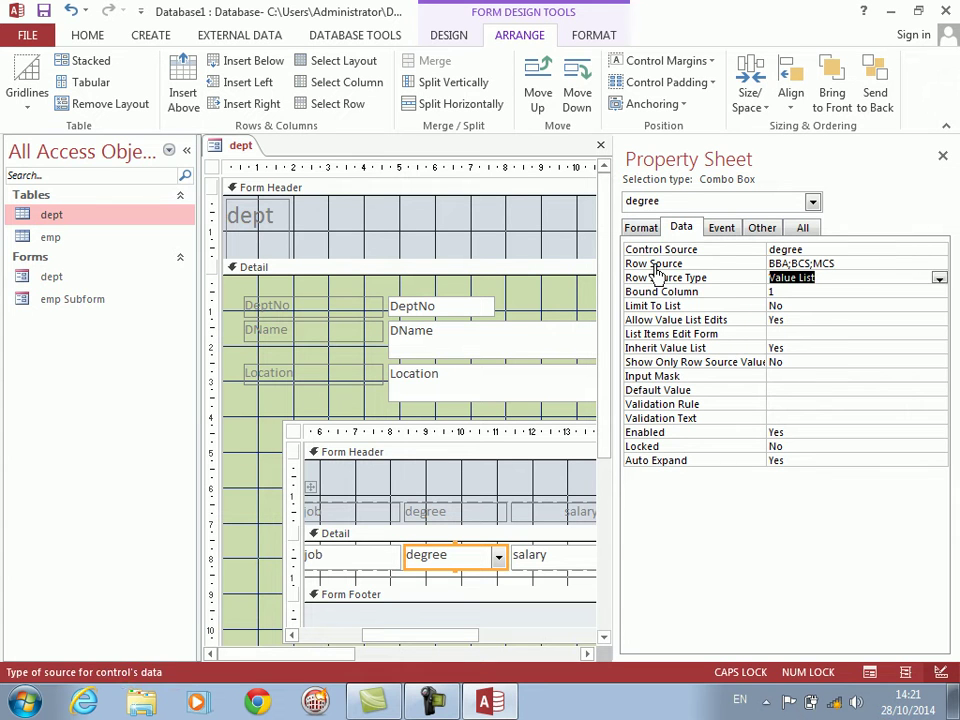
{"action": "left_click", "coordinate": [942, 155]}
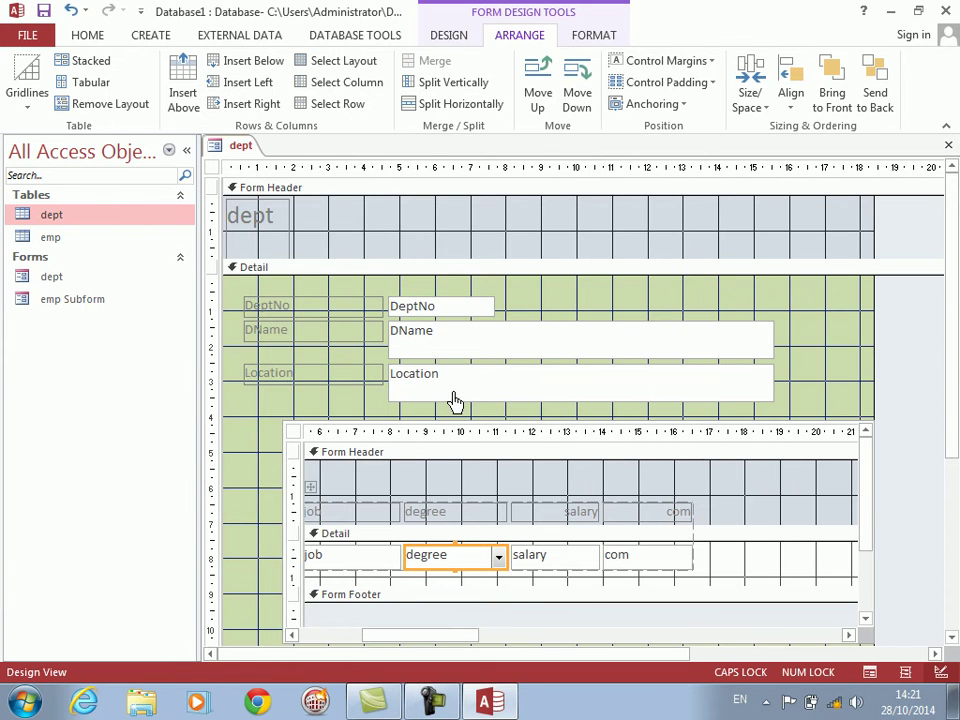
Step: Arrange the DeptNo, DName and Location fields of the main form in a stacked layout
{"action": "left_click_drag", "start_coordinate": [414, 288], "coordinate": [512, 407]}
{"action": "left_click", "coordinate": [578, 38]}
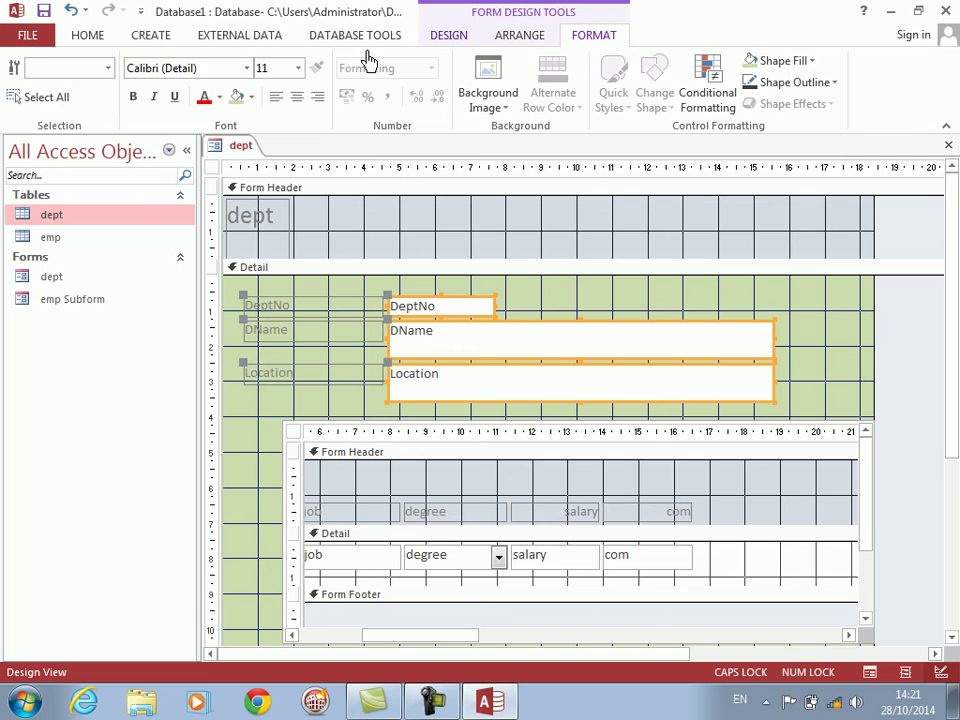
{"action": "left_click", "coordinate": [510, 44]}
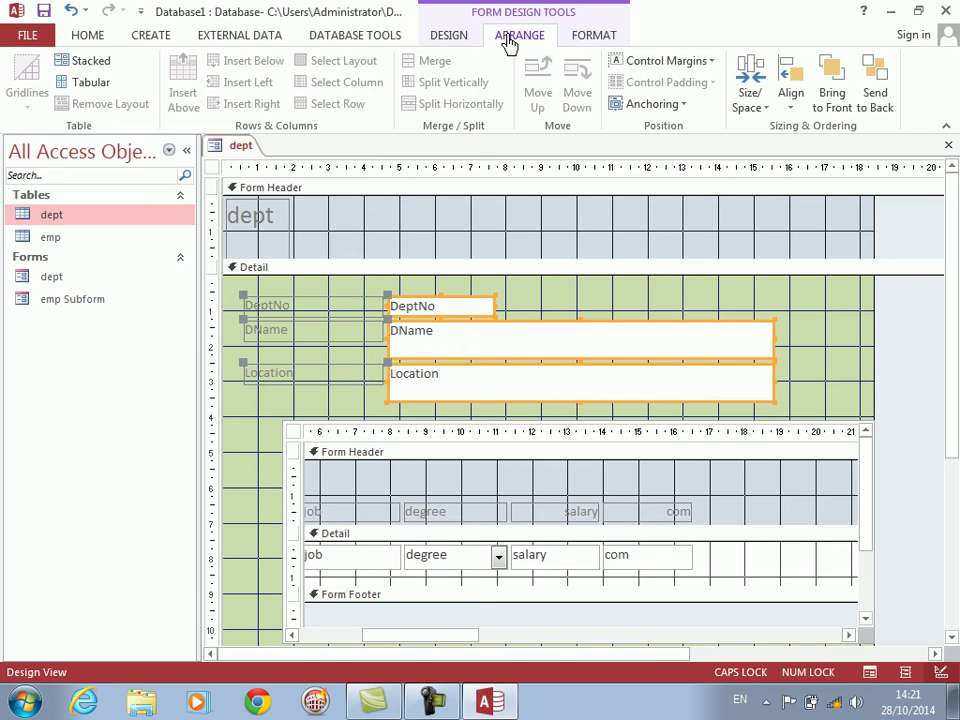
{"action": "left_click", "coordinate": [82, 61]}
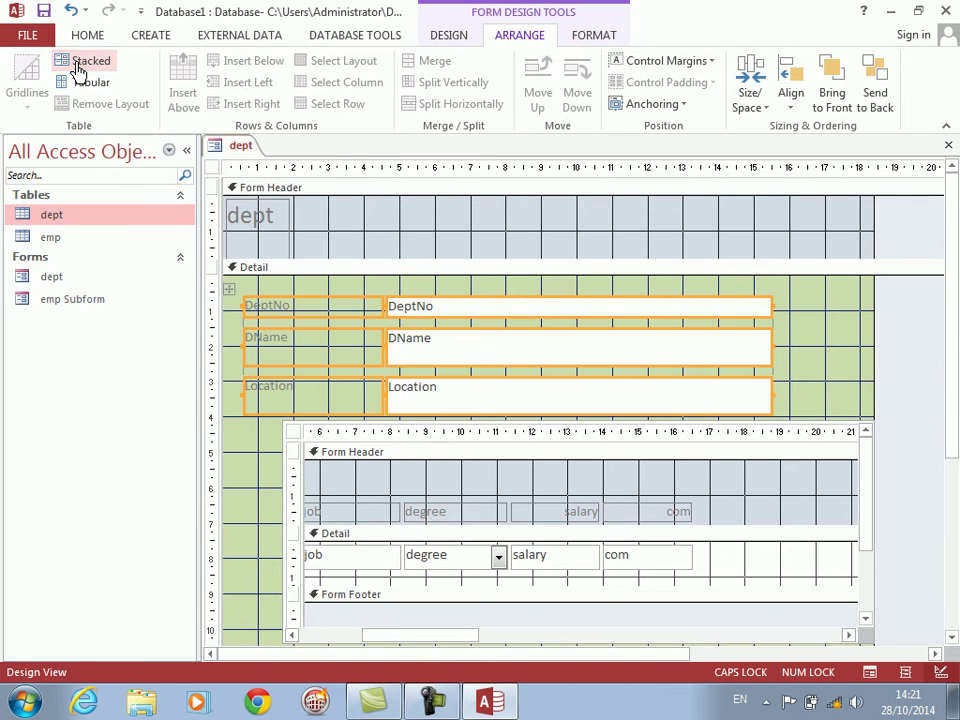
{"action": "left_click", "coordinate": [249, 454]}
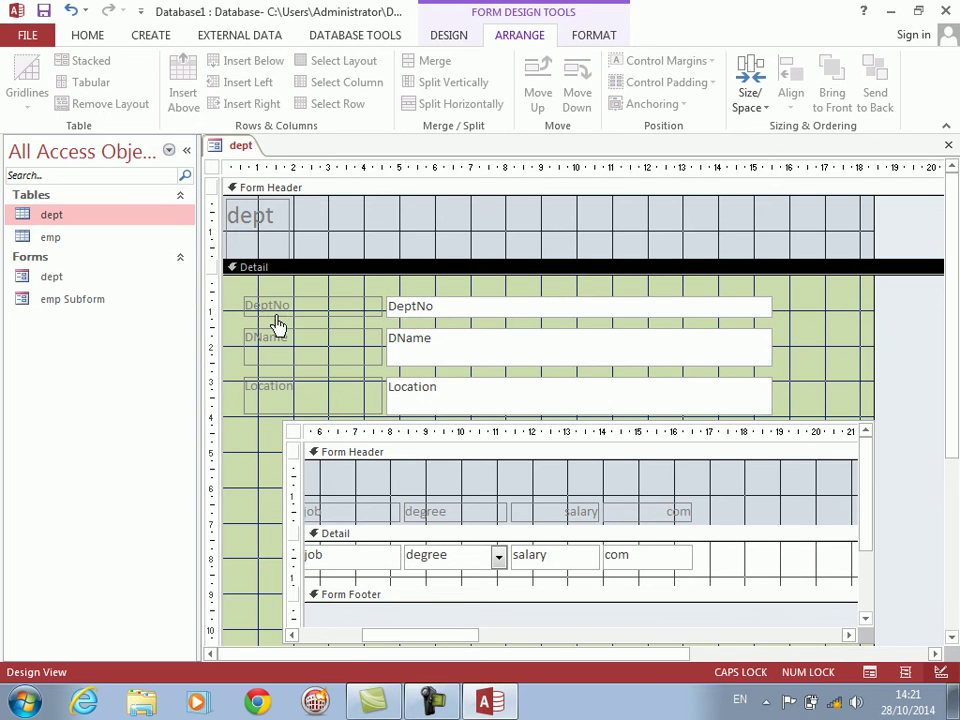
Step: Narrow the stacked DeptNo, DName and Location text boxes to about 4.3 cm
{"action": "left_click", "coordinate": [452, 314]}
{"action": "key", "text": "shift+Left"}
{"action": "key", "text": "shift+Left"}
{"action": "key", "text": "shift+Left"}
{"action": "key", "text": "shift+Left"}
{"action": "key", "text": "shift+Left"}
{"action": "key", "text": "shift+Left"}
{"action": "key", "text": "shift+Left"}
{"action": "key", "text": "shift+Left"}
{"action": "key", "text": "shift+Left"}
{"action": "key", "text": "shift+Left"}
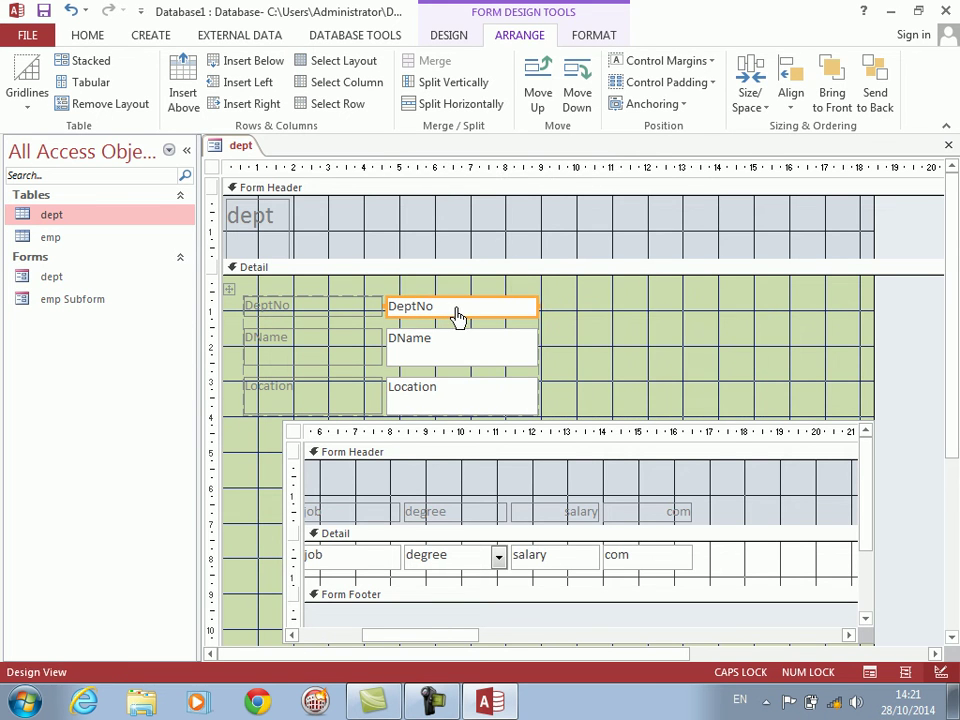
Step: Reduce the height of the DName and Location text boxes to about 0.7 cm
{"action": "left_click", "coordinate": [461, 352]}
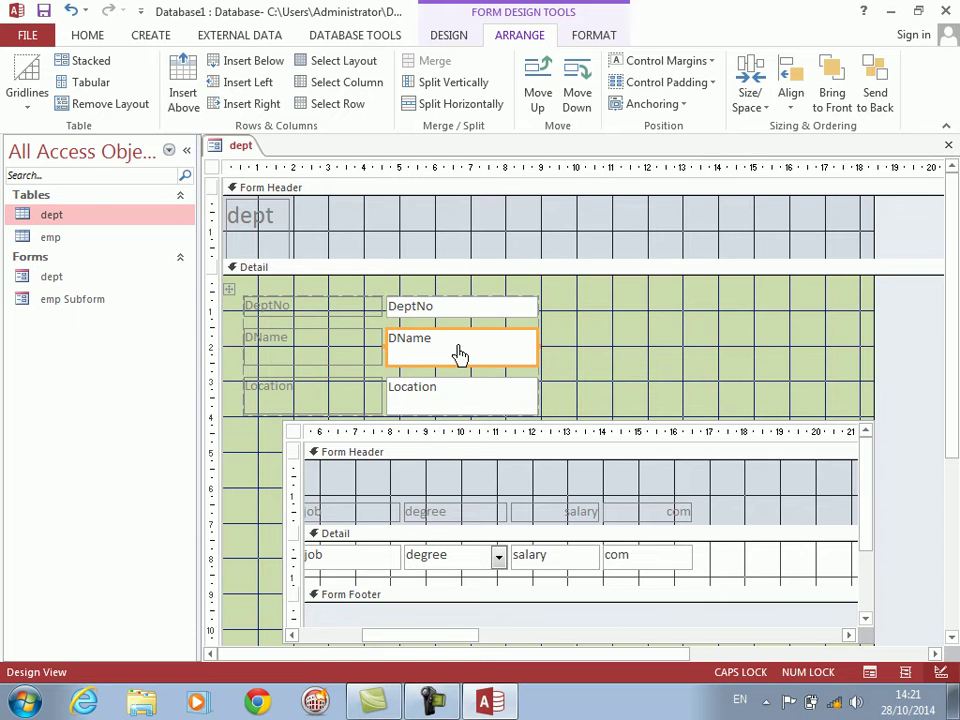
{"action": "key", "text": "shift+Up"}
{"action": "key", "text": "shift+Up"}
{"action": "key", "text": "shift+Up"}
{"action": "key", "text": "shift+Up"}
{"action": "key", "text": "shift+Up"}
{"action": "left_click", "coordinate": [461, 371]}
{"action": "key", "text": "shift+Up"}
{"action": "key", "text": "shift+Up"}
{"action": "key", "text": "shift+Up"}
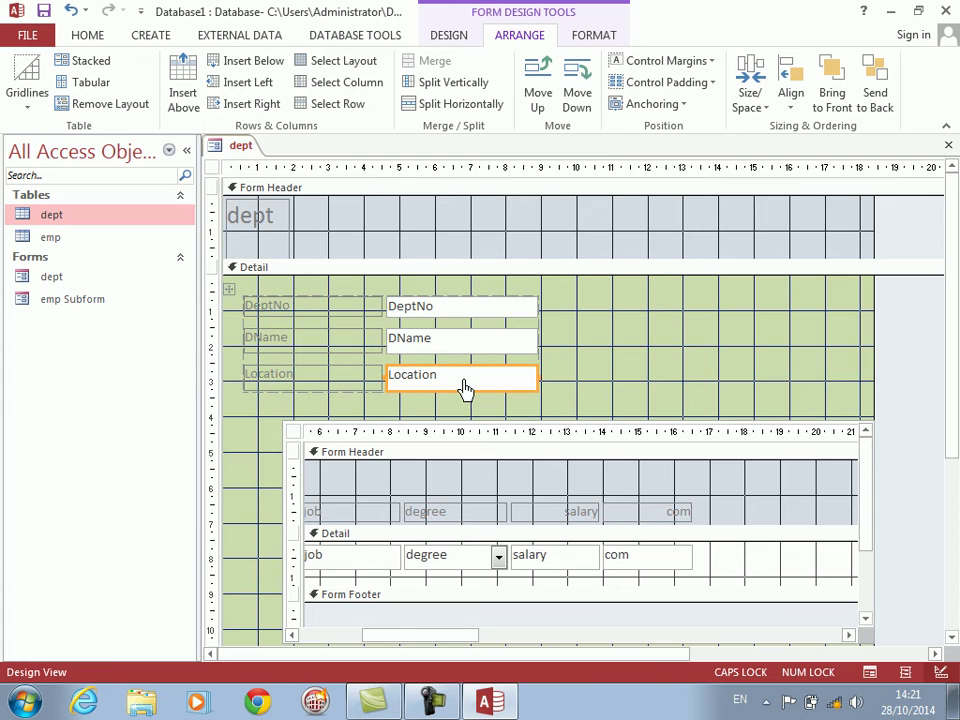
Step: Remove the stacked layout from the dept fields and move DName and Location up to close the gaps between rows
{"action": "left_click_drag", "start_coordinate": [550, 301], "coordinate": [497, 392]}
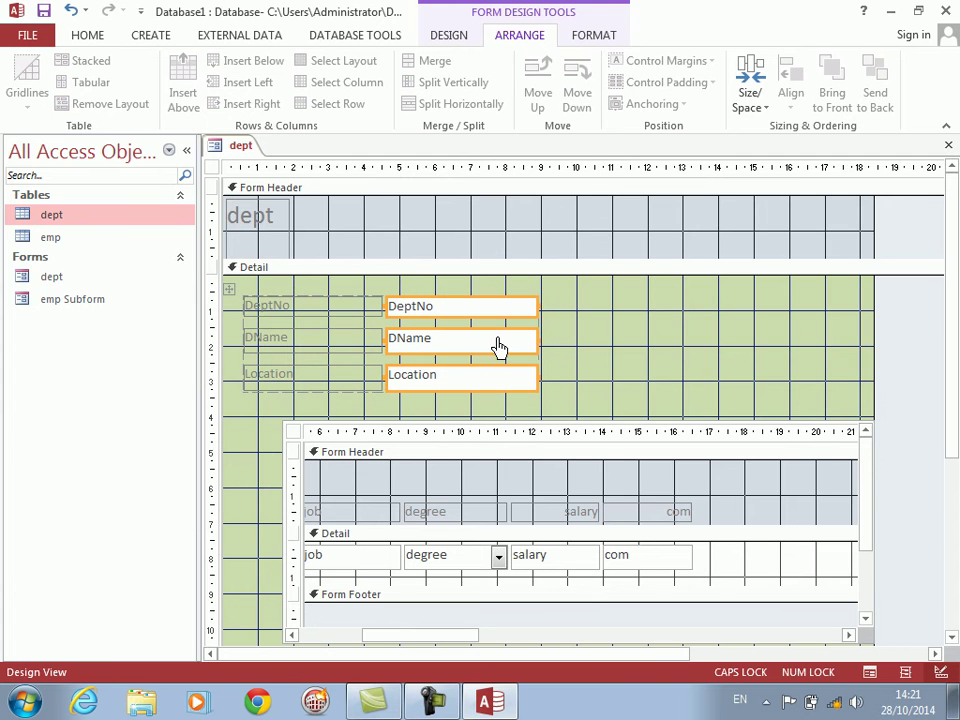
{"action": "left_click", "coordinate": [110, 104]}
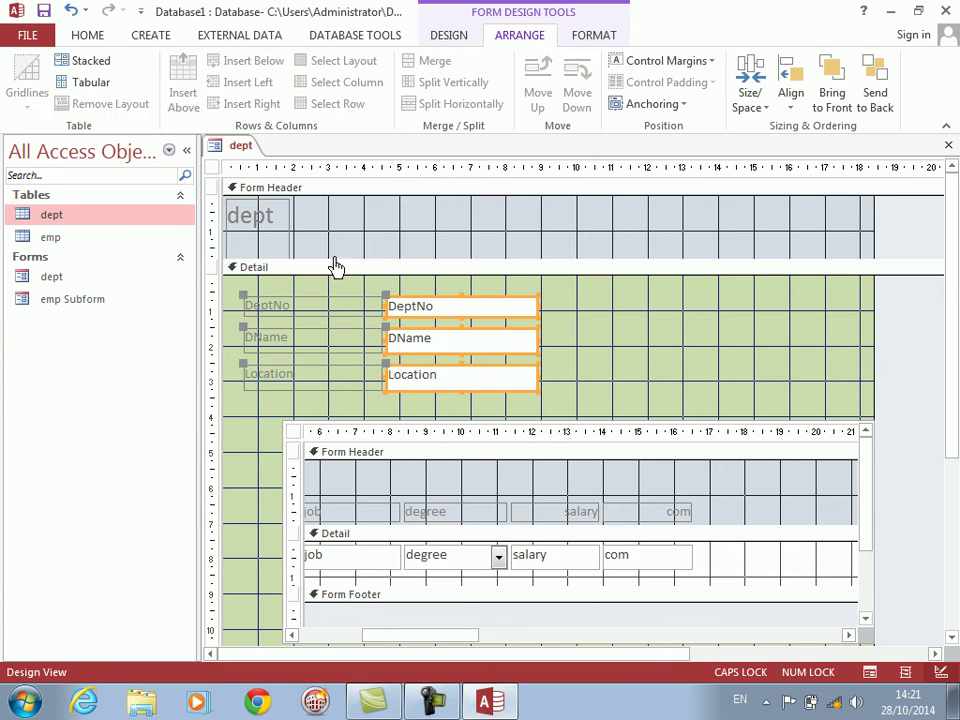
{"action": "left_click", "coordinate": [611, 364]}
{"action": "left_click", "coordinate": [493, 349]}
{"action": "key", "text": "Up"}
{"action": "key", "text": "Up"}
{"action": "key", "text": "Up"}
{"action": "left_click", "coordinate": [477, 380]}
{"action": "key", "text": "Up"}
{"action": "key", "text": "Up"}
{"action": "key", "text": "Up"}
{"action": "key", "text": "Up"}
{"action": "key", "text": "Up"}
{"action": "key", "text": "Up"}
{"action": "key", "text": "Up"}
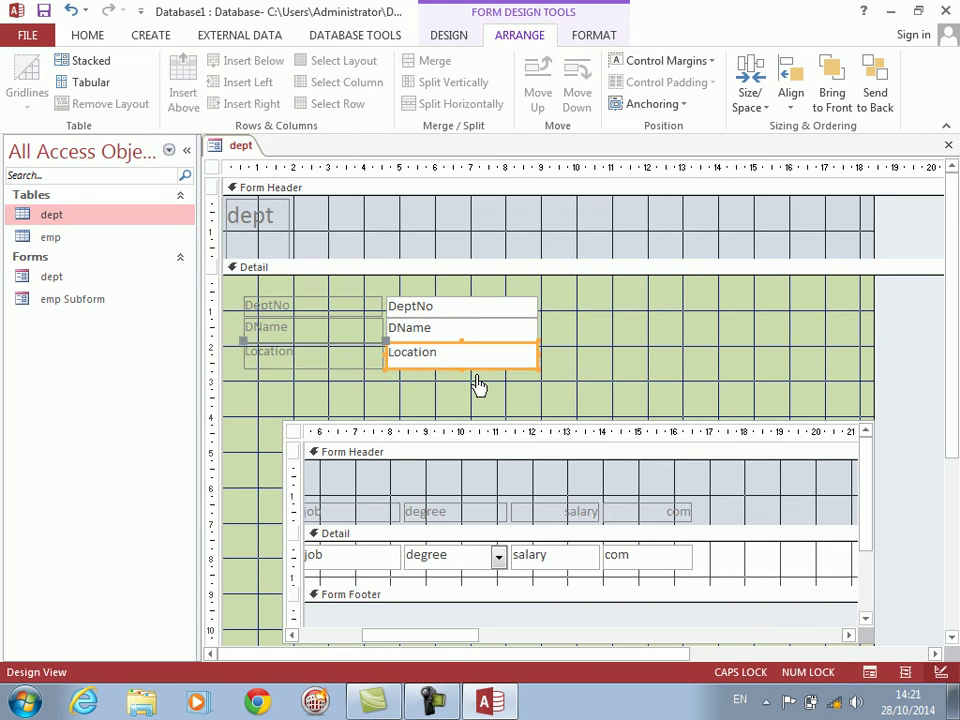
Step: Make the DeptNo, DName and Location labels bold and black
{"action": "left_click_drag", "start_coordinate": [251, 396], "coordinate": [335, 273]}
{"action": "left_click", "coordinate": [583, 38]}
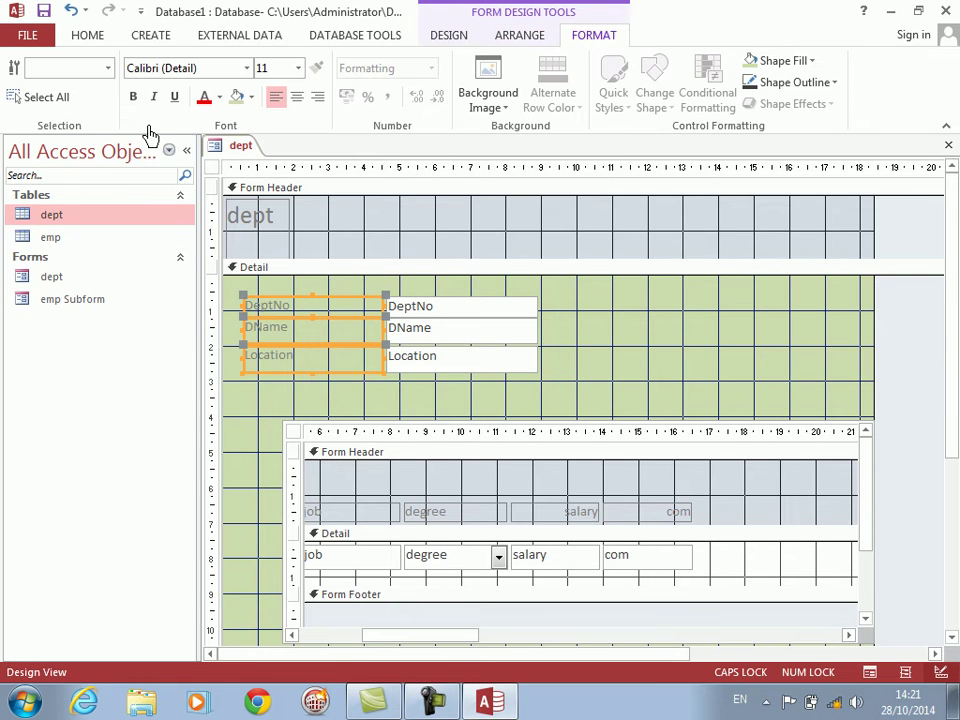
{"action": "left_click", "coordinate": [220, 97]}
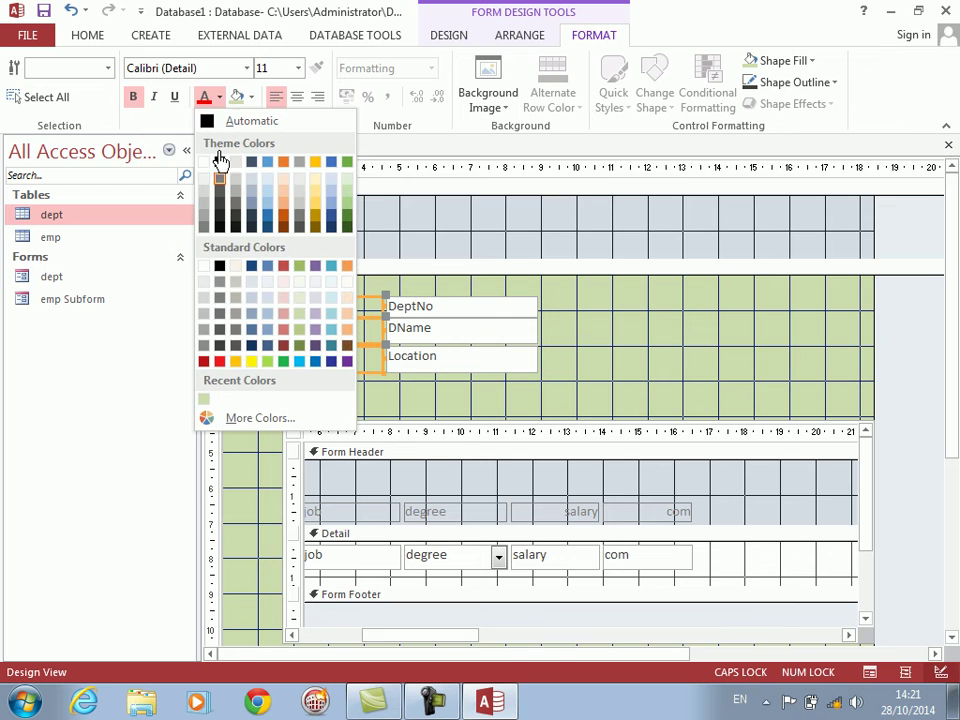
{"action": "left_click", "coordinate": [219, 165]}
{"action": "left_click", "coordinate": [240, 428]}
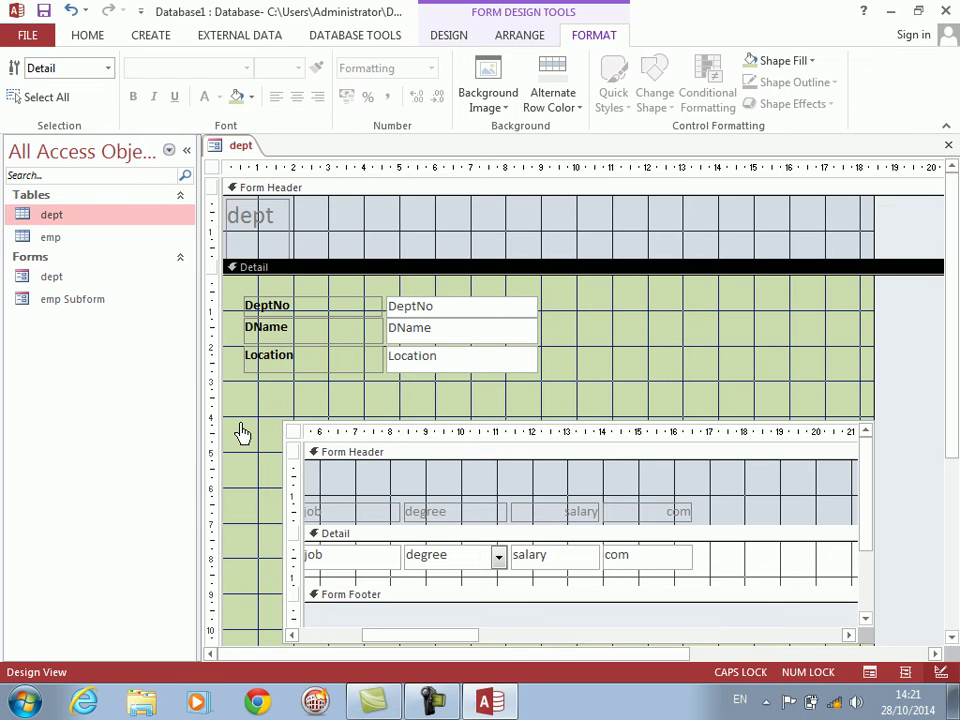
Step: Delete all the column labels, EmpNO through com, from the emp subform's Form Header
{"action": "left_click_drag", "start_coordinate": [460, 641], "coordinate": [371, 643]}
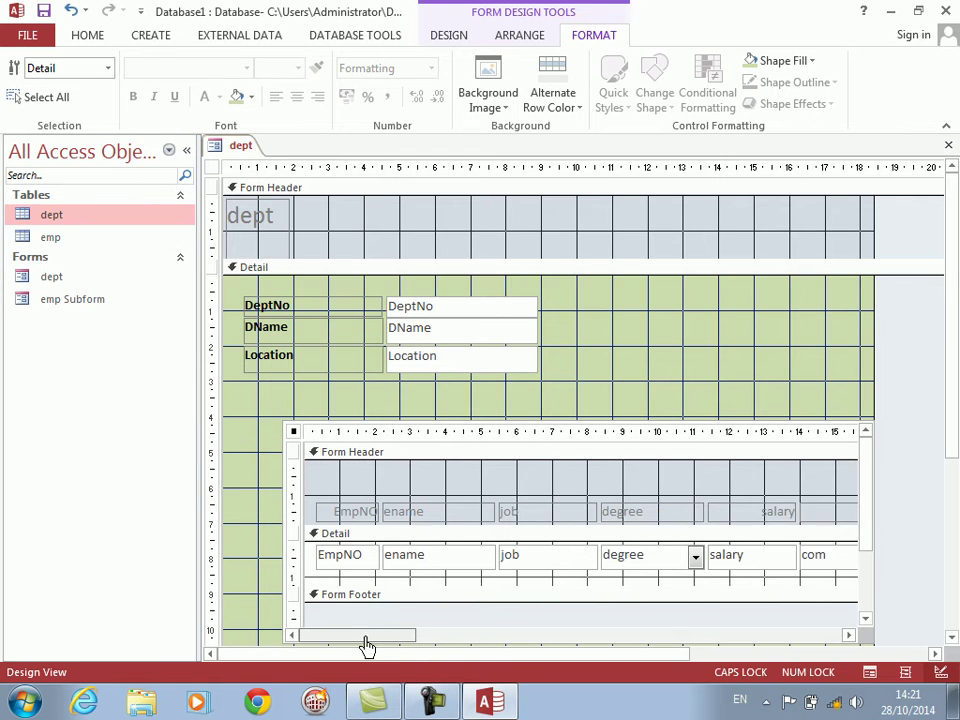
{"action": "left_click_drag", "start_coordinate": [340, 491], "coordinate": [864, 525]}
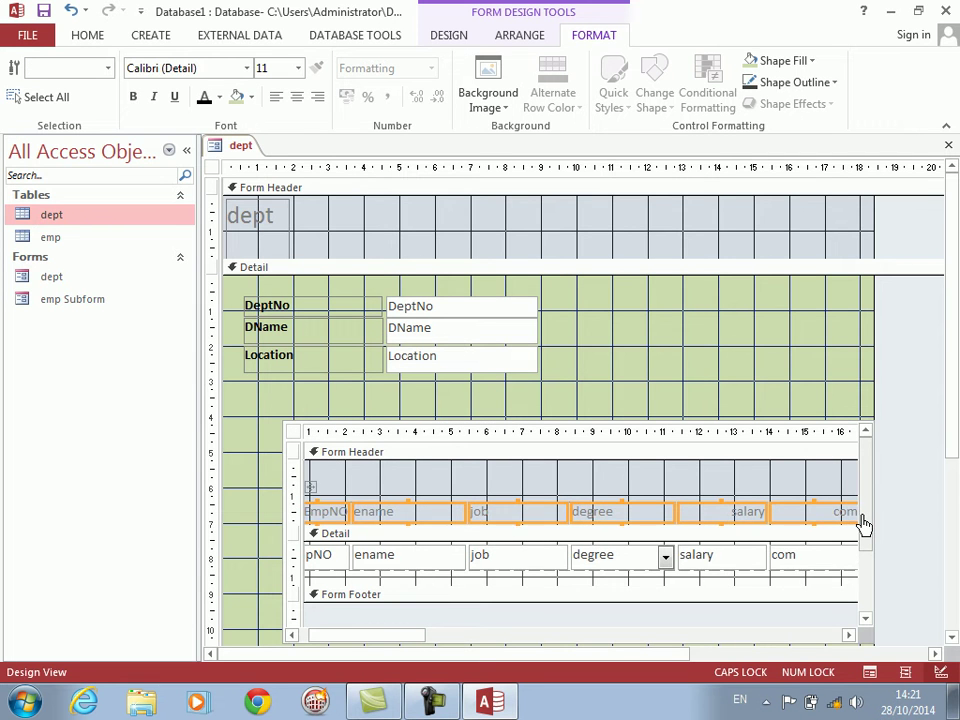
{"action": "key", "text": "Delete"}
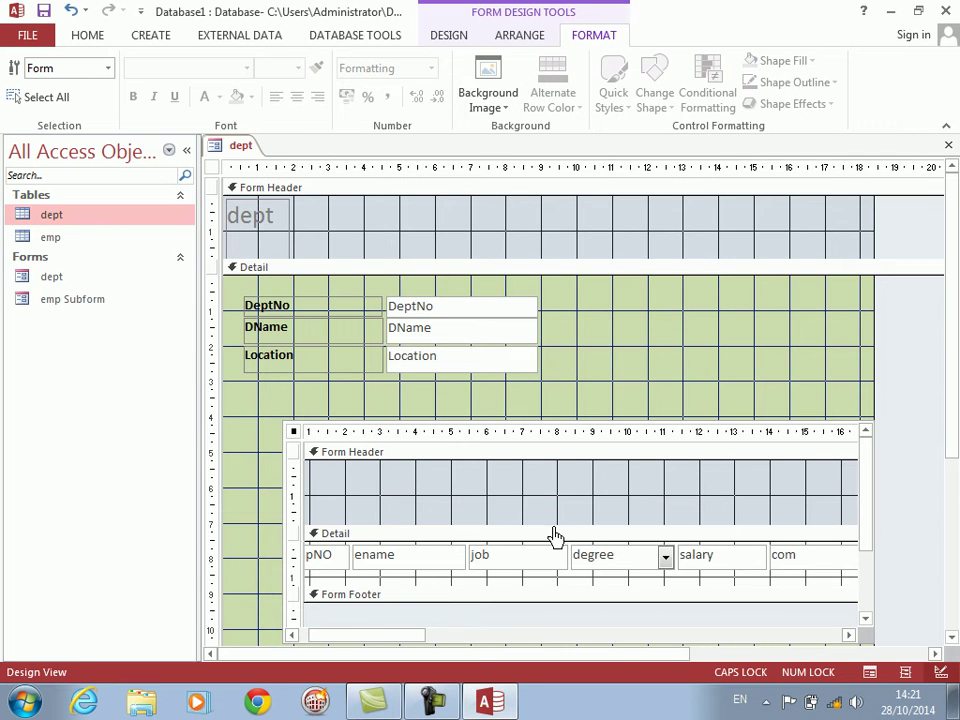
Step: Reduce the height of the emp subform's Form Header to about 1 cm
{"action": "left_click_drag", "start_coordinate": [555, 537], "coordinate": [553, 508]}
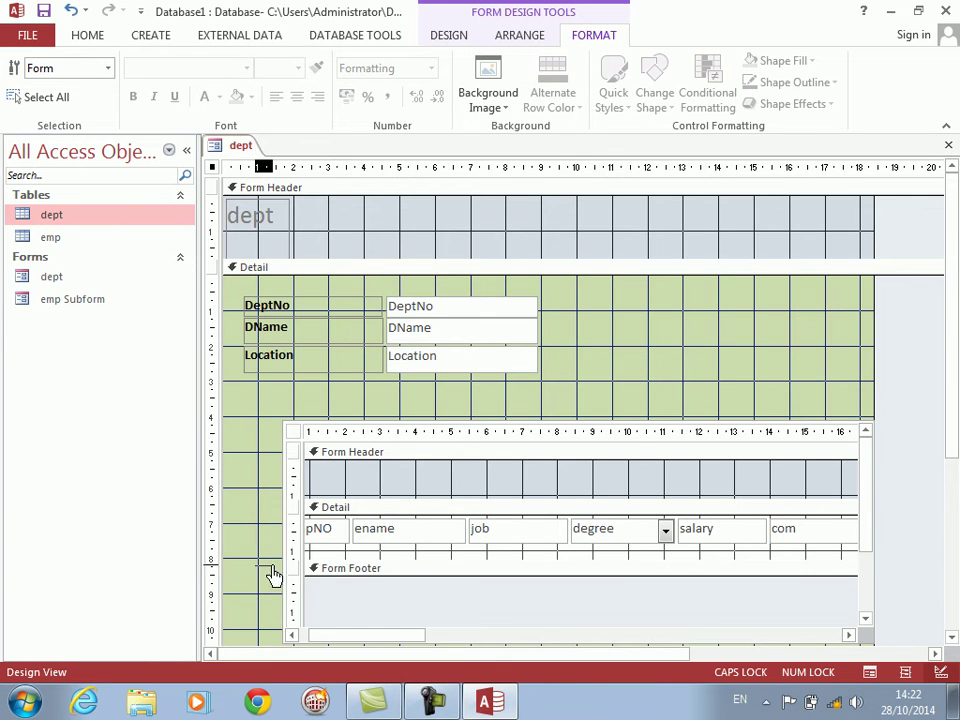
{"action": "left_click", "coordinate": [304, 575]}
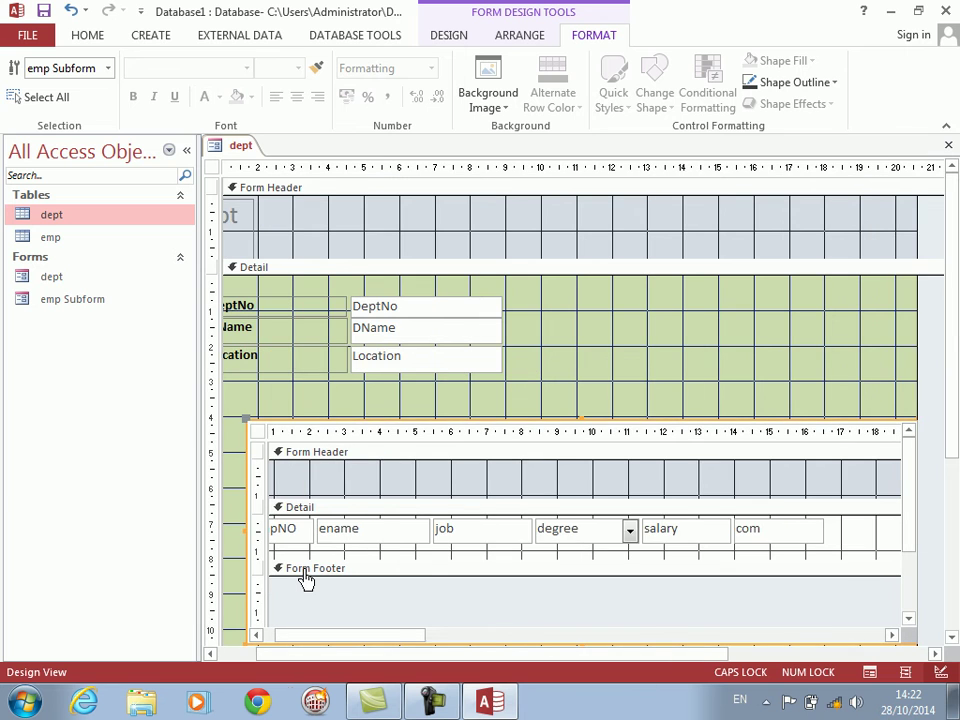
{"action": "left_click_drag", "start_coordinate": [345, 638], "coordinate": [333, 640]}
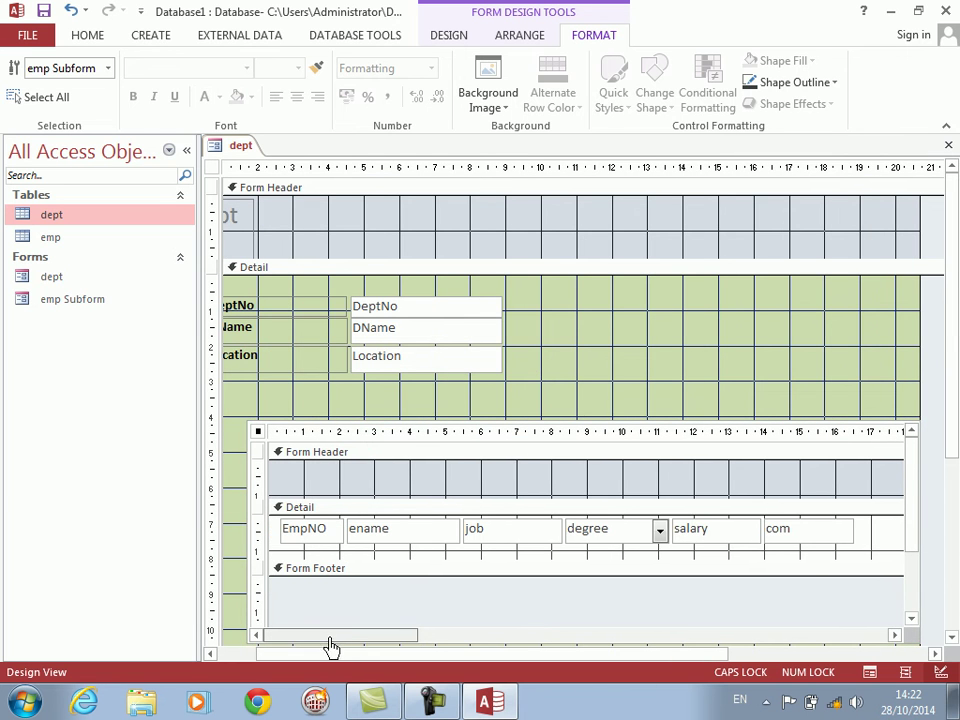
Step: Add a label to the subform's Form Header reading EmpNo, Name, Job and Degree, spaced to line up with the fields underneath
{"action": "left_click", "coordinate": [326, 470]}
{"action": "left_click", "coordinate": [450, 36]}
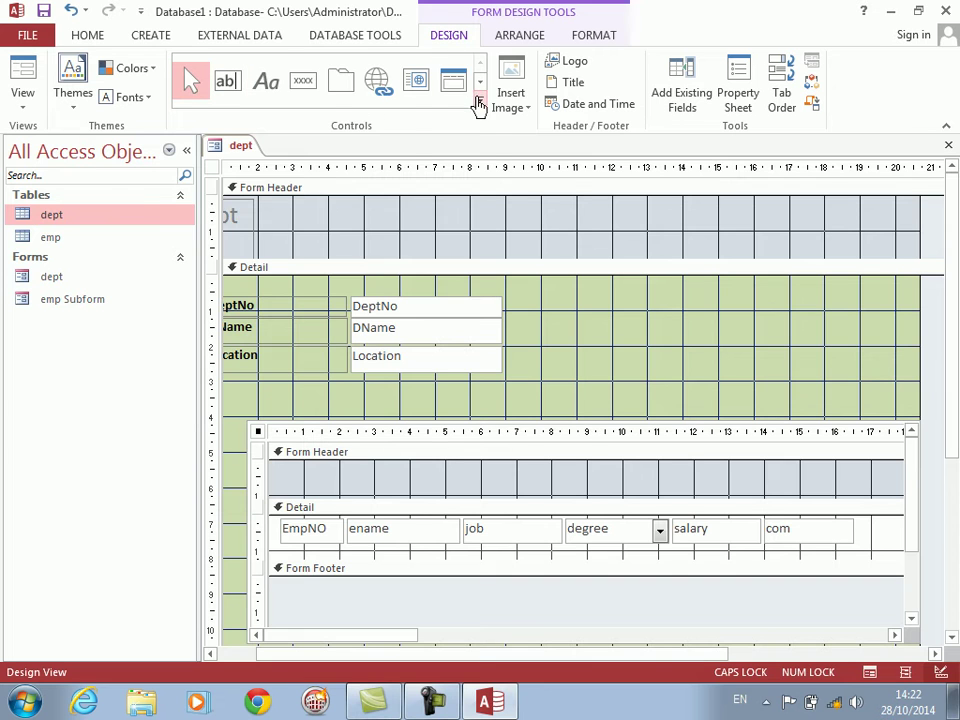
{"action": "left_click", "coordinate": [479, 103]}
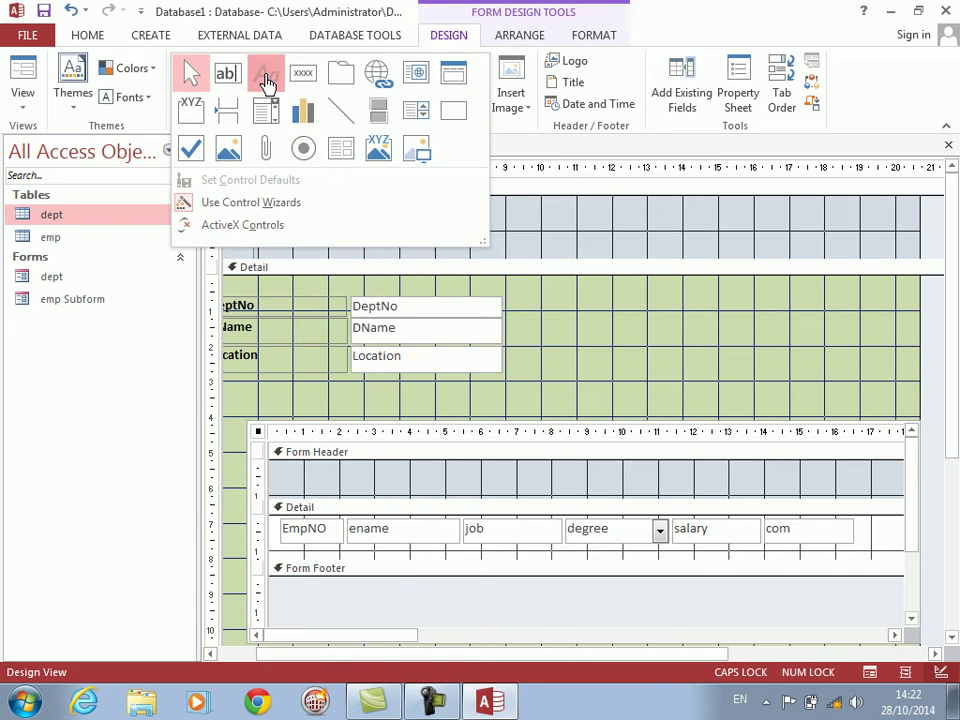
{"action": "left_click", "coordinate": [266, 78]}
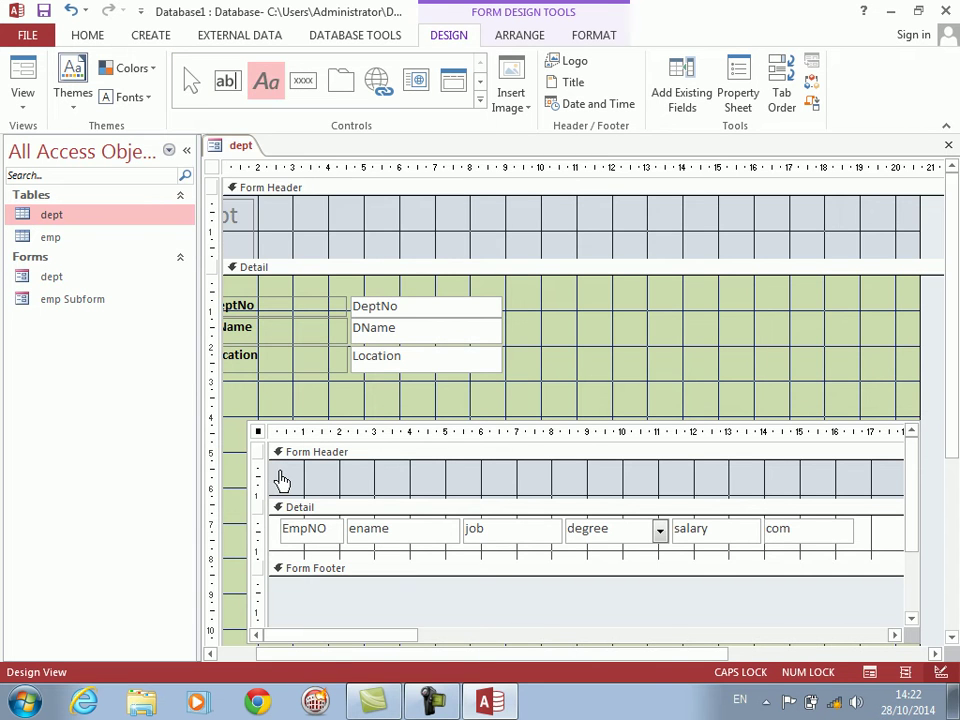
{"action": "left_click", "coordinate": [284, 481]}
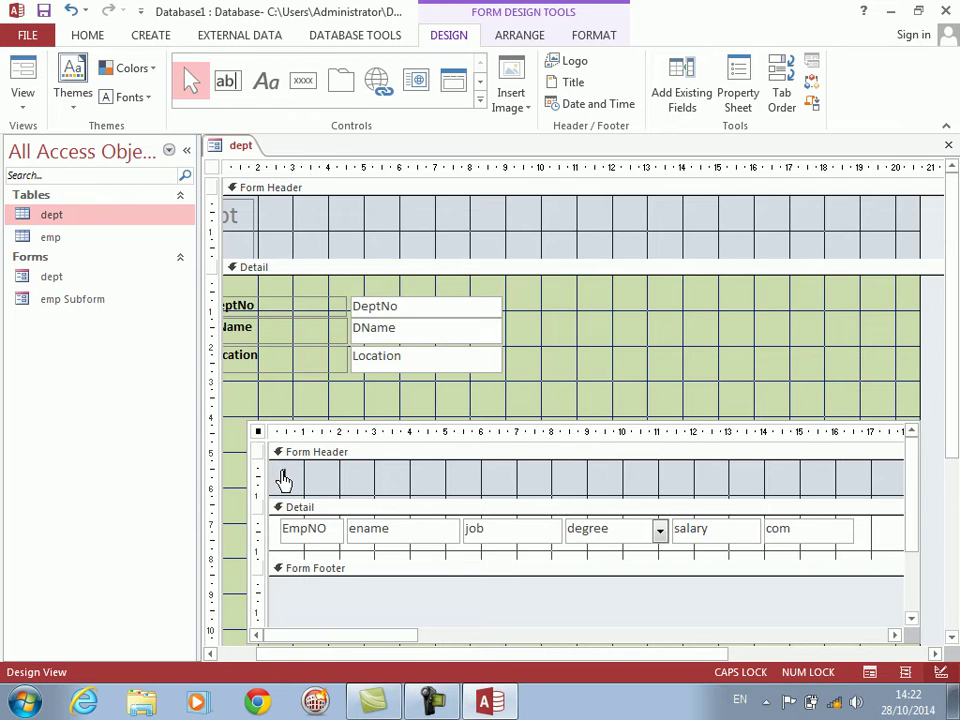
{"action": "key", "text": "Caps_Lock"}
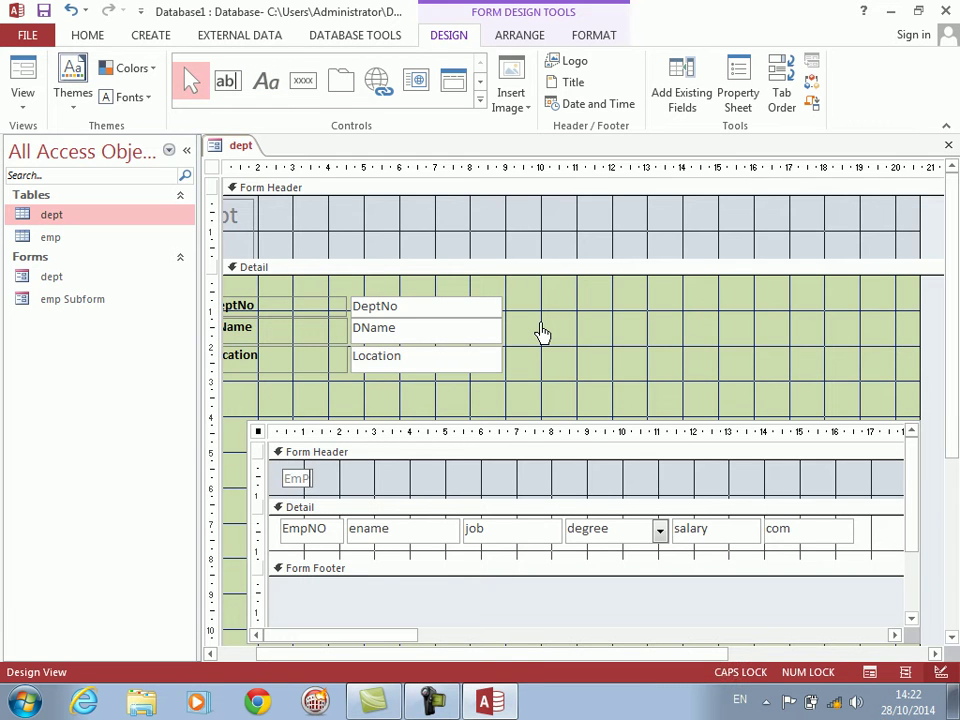
{"action": "type", "text": "EmpNO"}
{"action": "key", "text": "Caps_Lock"}
{"action": "type", "text": "o"}
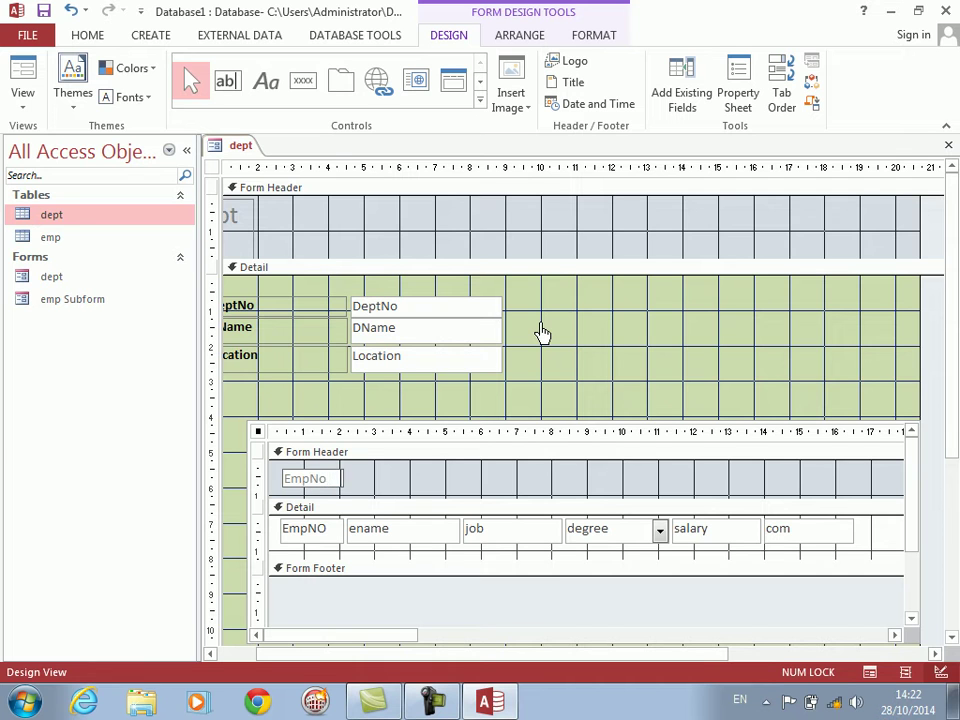
{"action": "type", "text": "        Nam"}
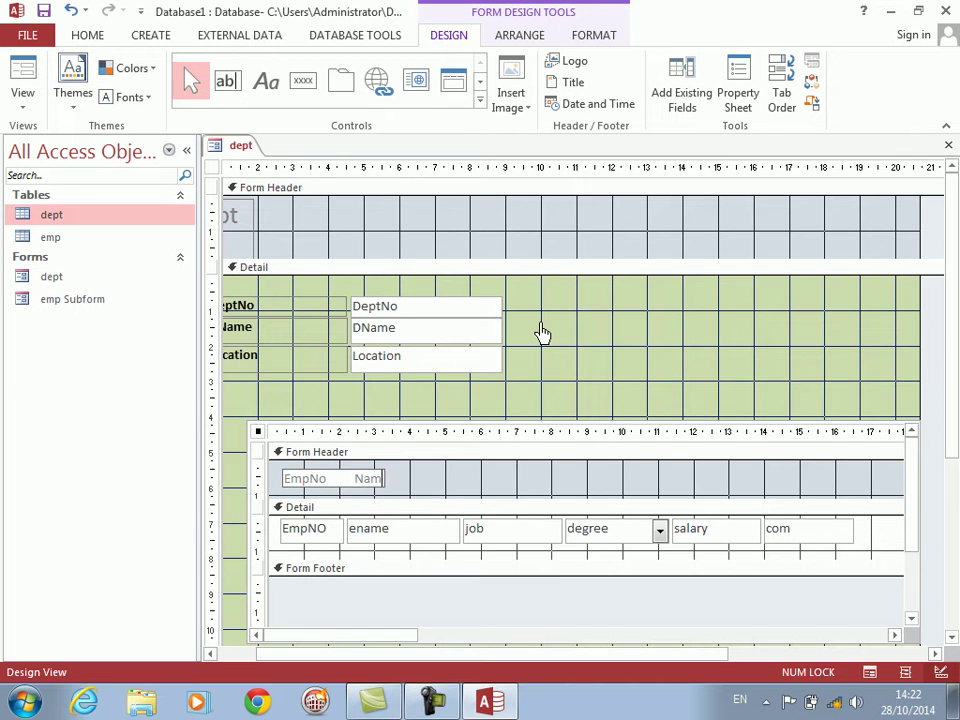
{"action": "type", "text": "e                     Job                         D"}
{"action": "key", "text": "Caps_Lock"}
{"action": "type", "text": "egree"}
{"action": "left_click", "coordinate": [541, 333]}
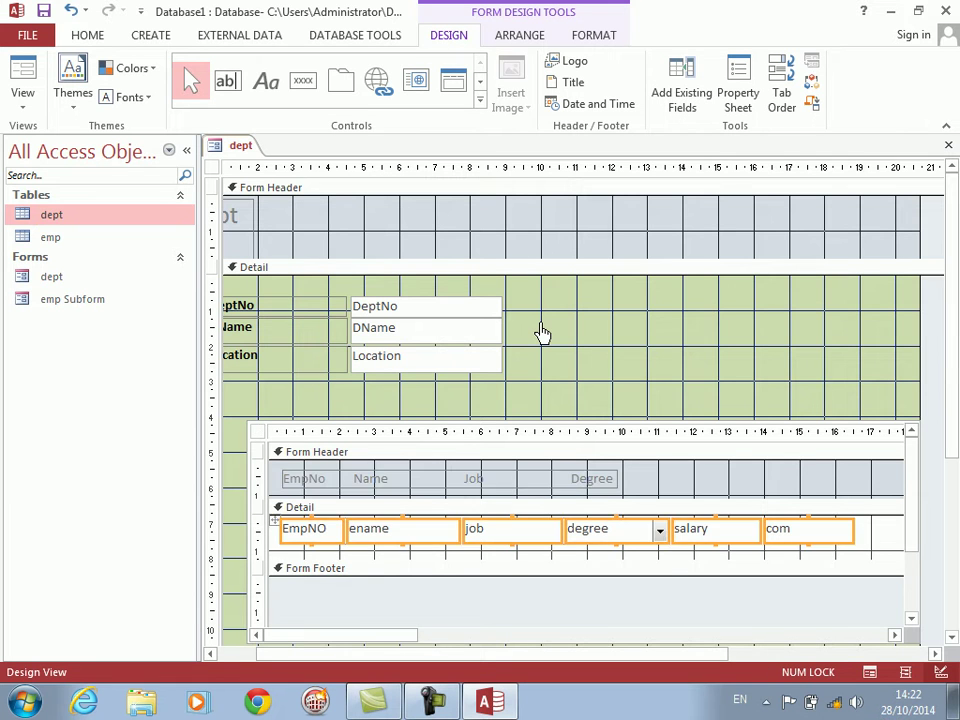
Step: Extend the subform heading label with Salary and Com, spaced above the salary and com fields
{"action": "left_click", "coordinate": [555, 485]}
{"action": "left_click", "coordinate": [688, 413]}
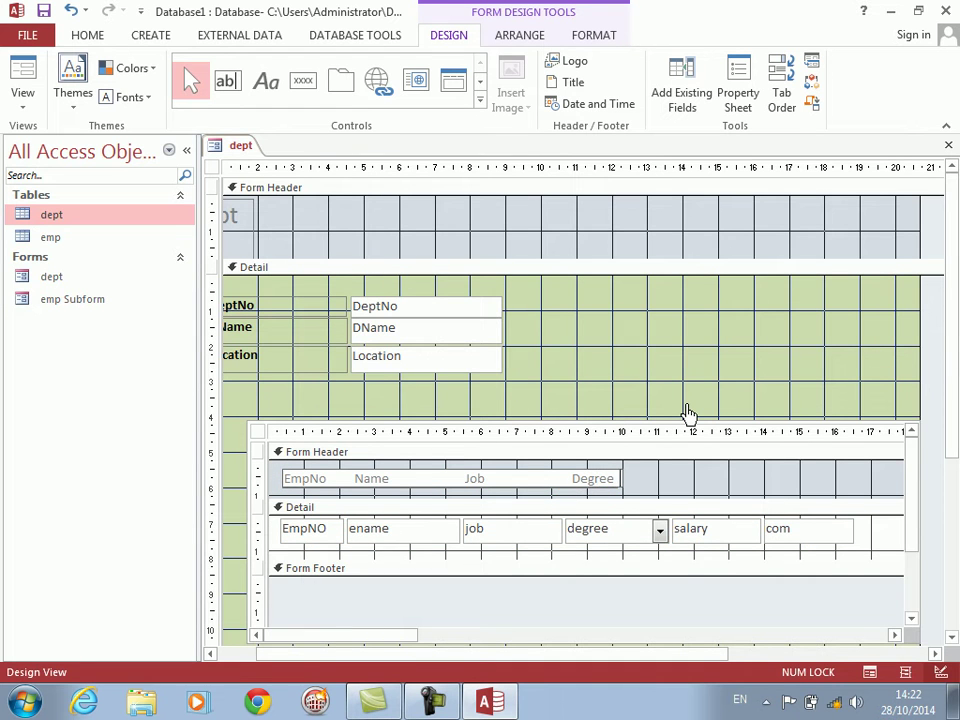
{"action": "type", "text": "Salary"}
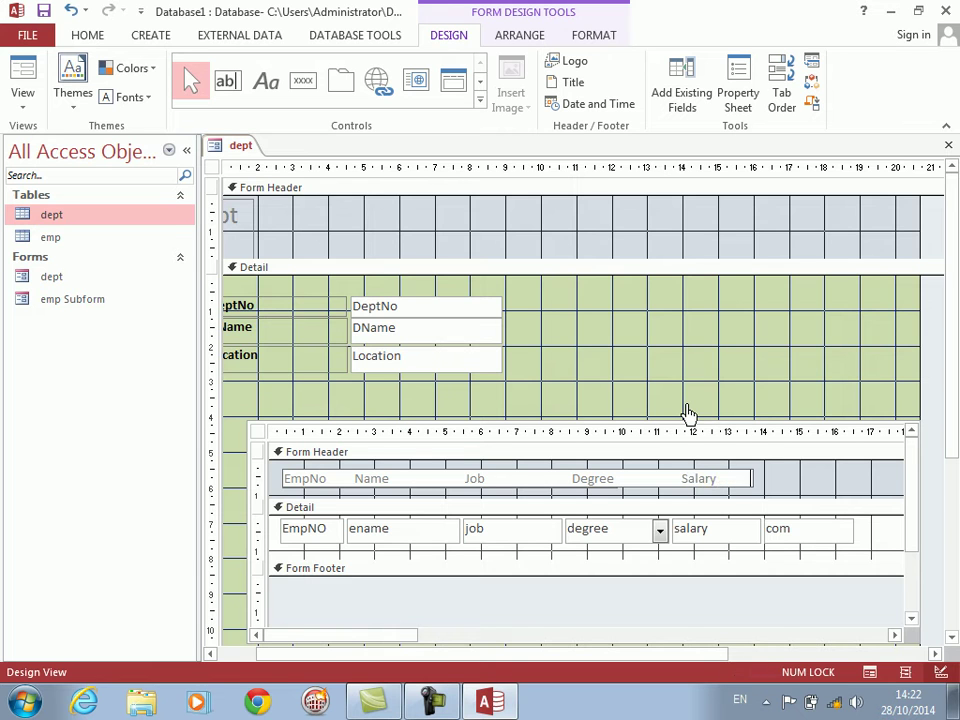
{"action": "type", "text": "Com"}
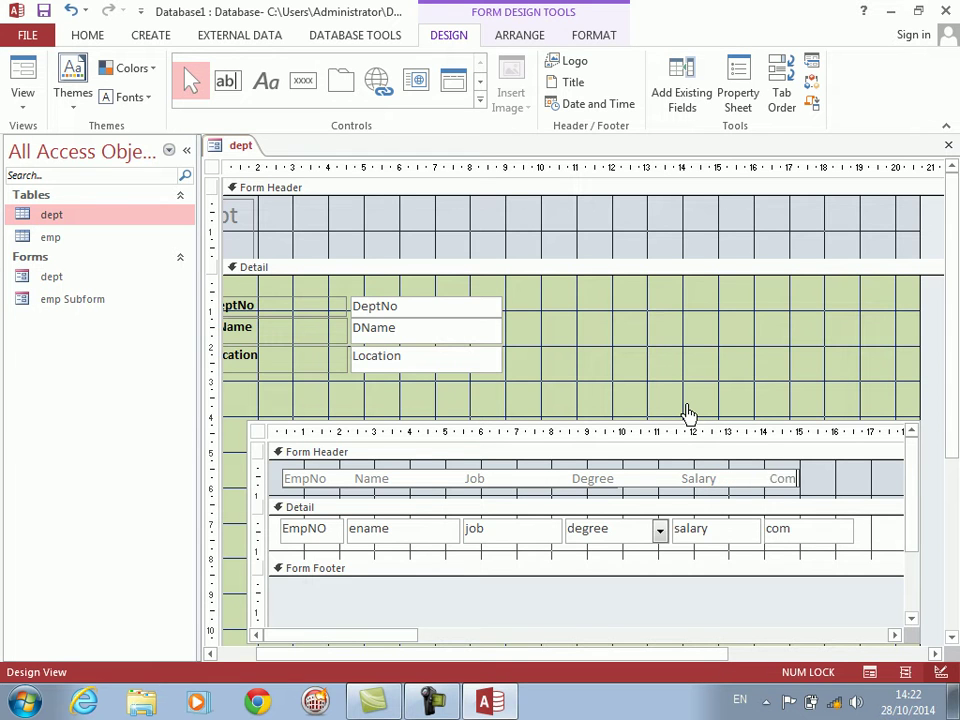
{"action": "left_click", "coordinate": [664, 377]}
Step: Make the subform heading label's text black and bold
{"action": "left_click", "coordinate": [581, 493]}
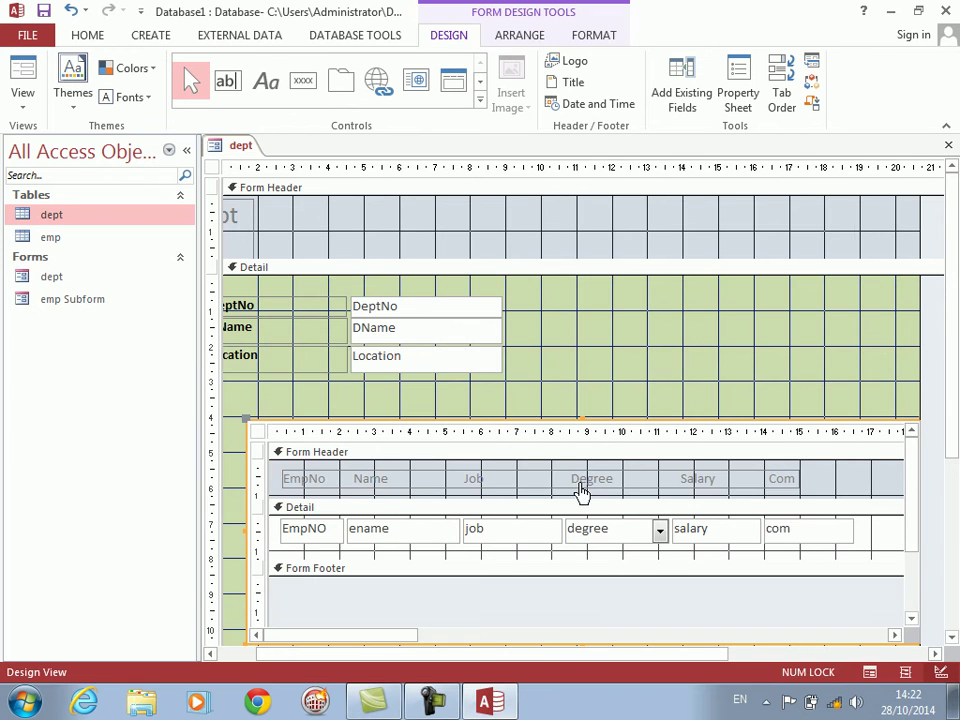
{"action": "left_click", "coordinate": [506, 482]}
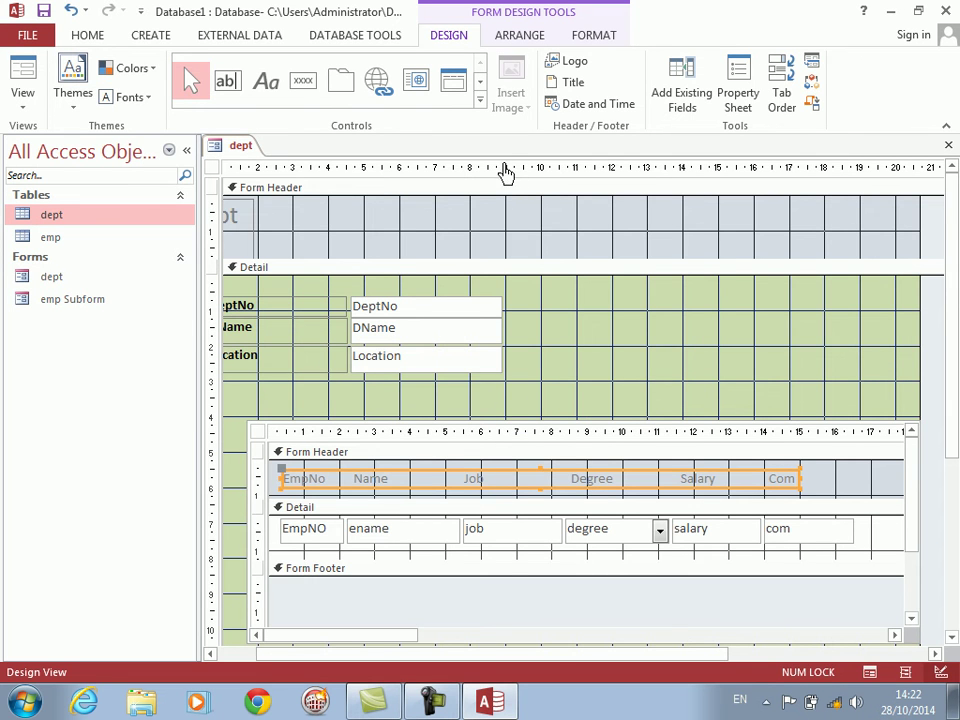
{"action": "left_click", "coordinate": [587, 40]}
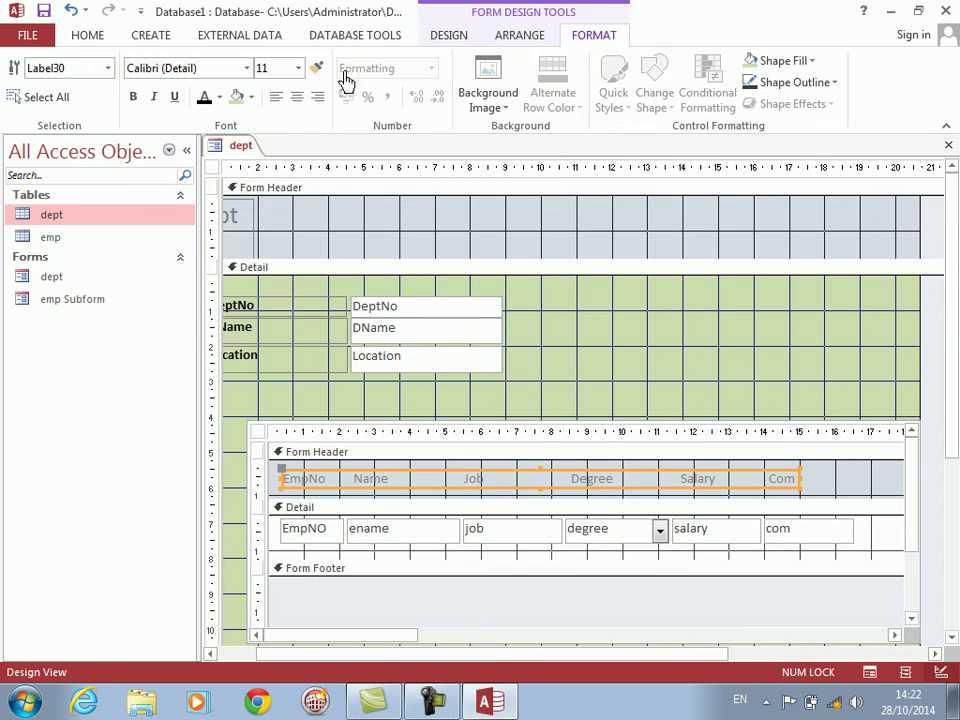
{"action": "left_click", "coordinate": [221, 98]}
{"action": "left_click", "coordinate": [220, 162]}
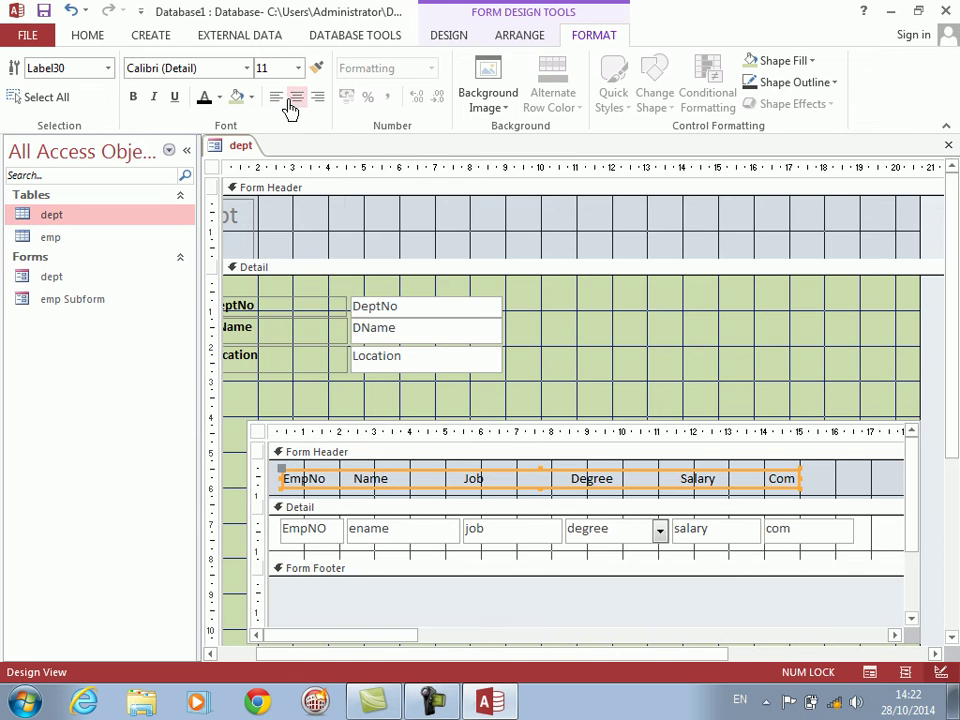
{"action": "left_click", "coordinate": [133, 97]}
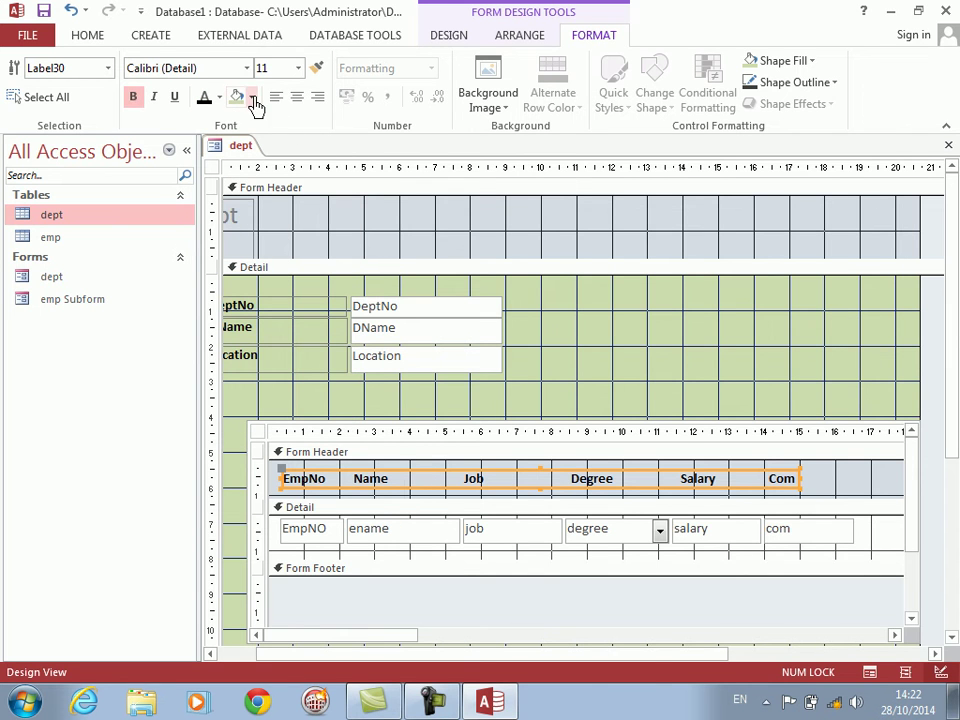
Step: Give the subform heading label a light orange background and a raised special effect
{"action": "left_click", "coordinate": [252, 100]}
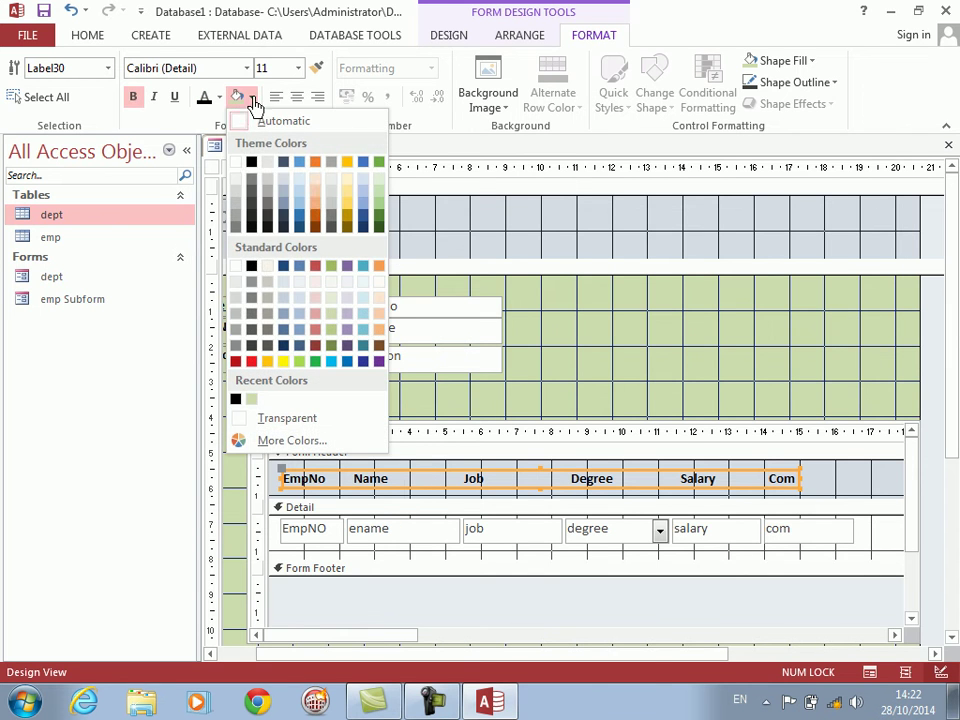
{"action": "left_click", "coordinate": [317, 211]}
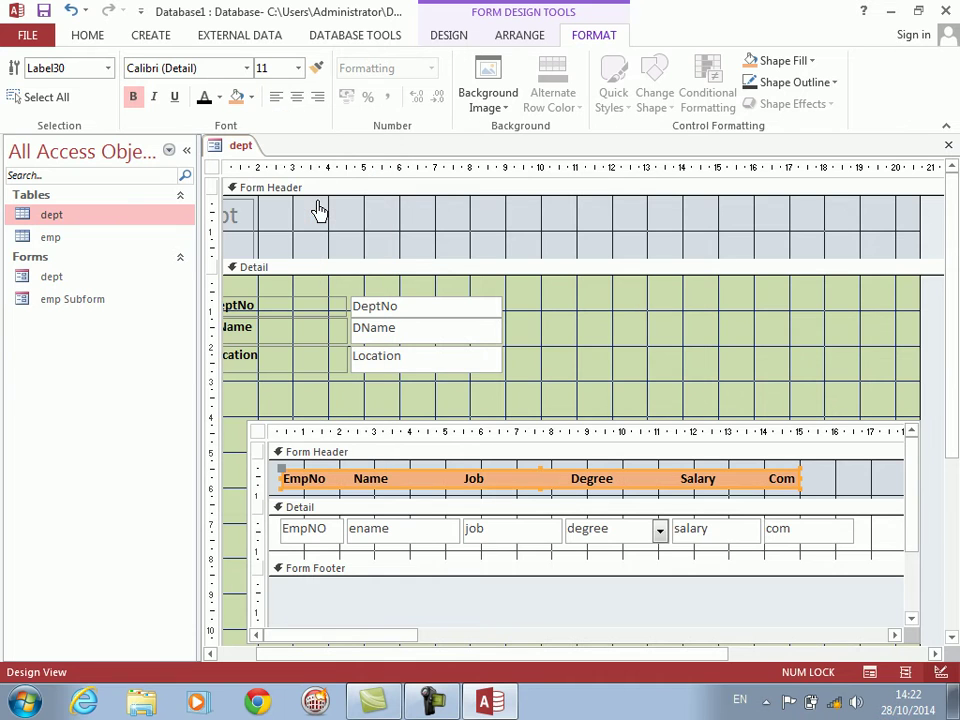
{"action": "right_click", "coordinate": [573, 490]}
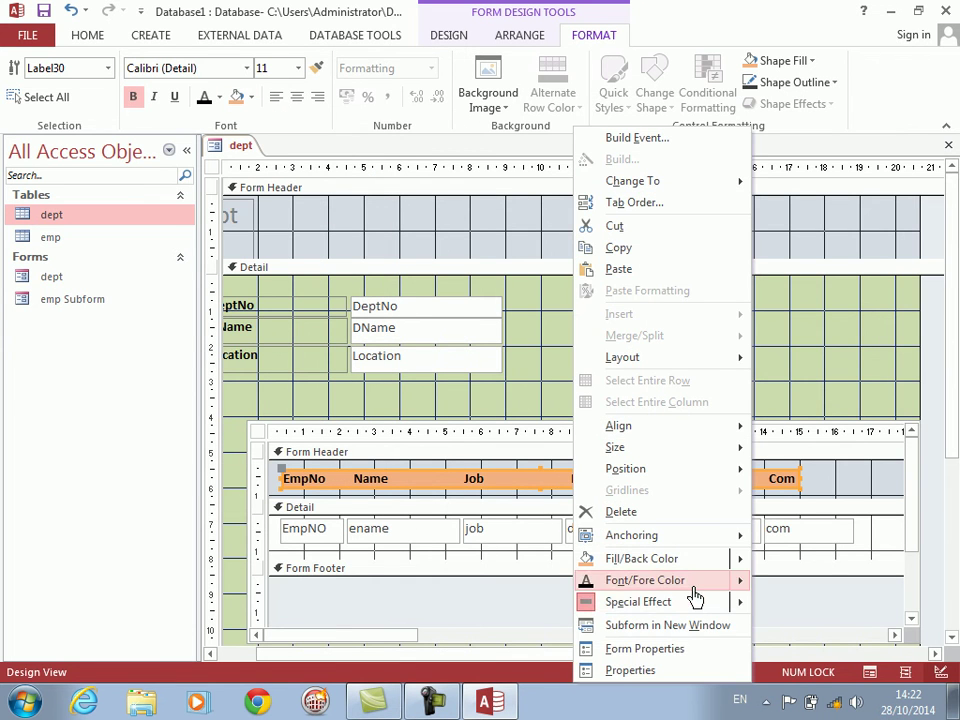
{"action": "mouse_move", "coordinate": [695, 608]}
{"action": "left_click", "coordinate": [784, 624]}
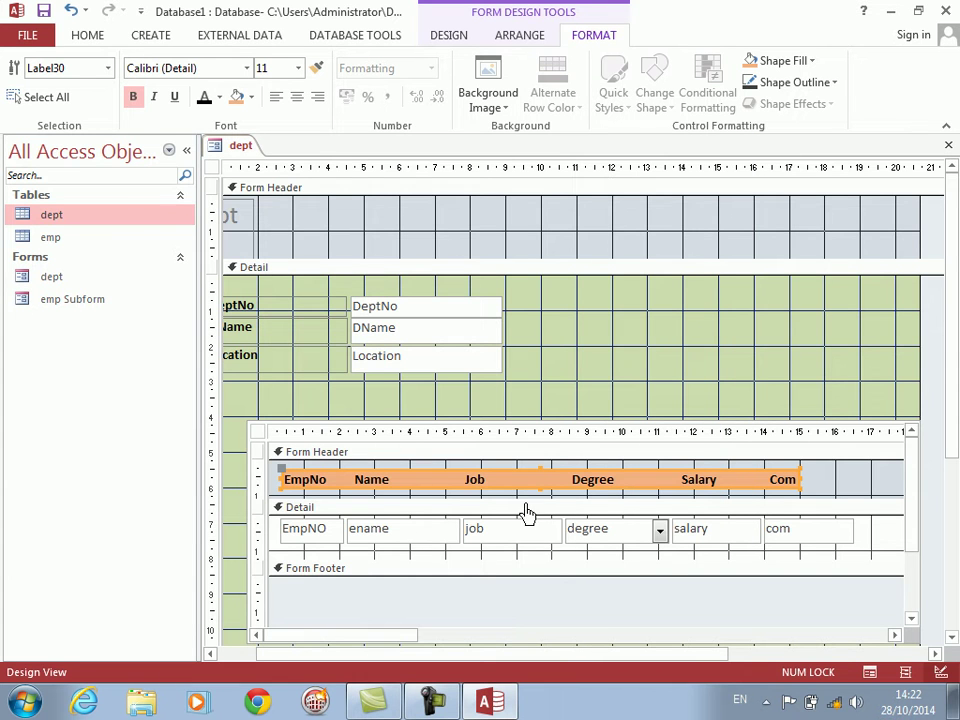
Step: Shrink the subform's Form Header and Detail sections to fit the heading label and the row of text boxes
{"action": "left_click_drag", "start_coordinate": [525, 505], "coordinate": [525, 499]}
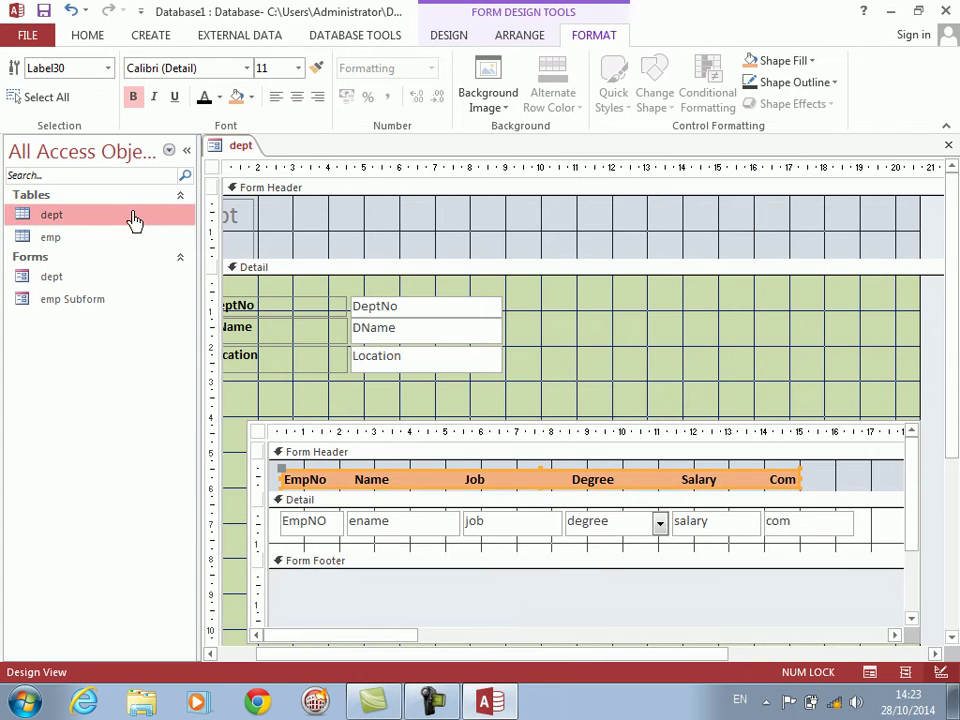
{"action": "left_click", "coordinate": [448, 36]}
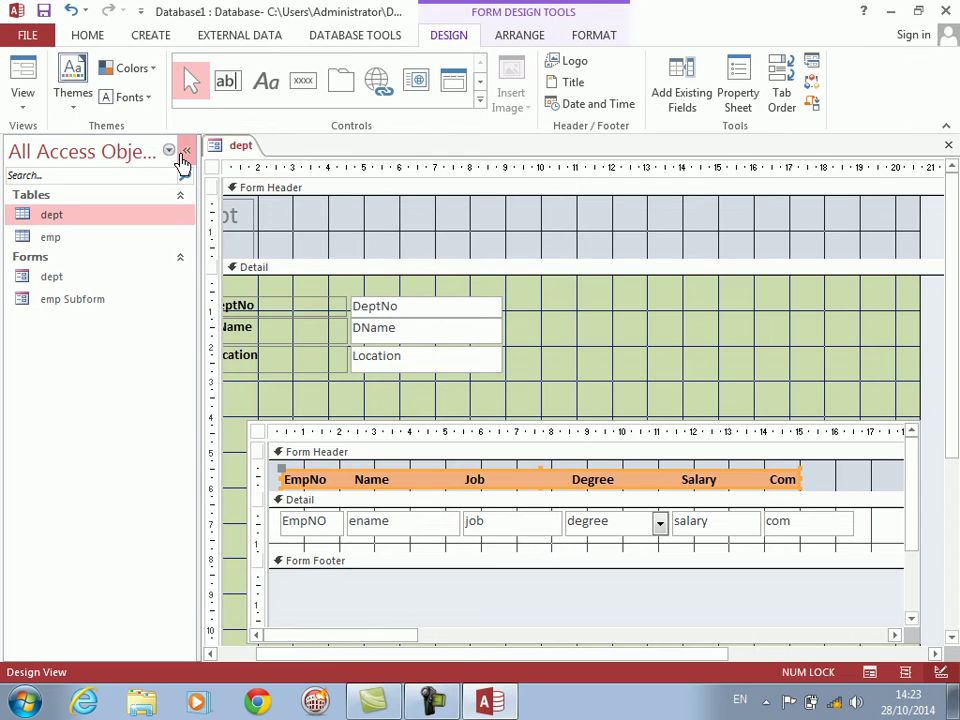
{"action": "left_click_drag", "start_coordinate": [363, 561], "coordinate": [364, 541]}
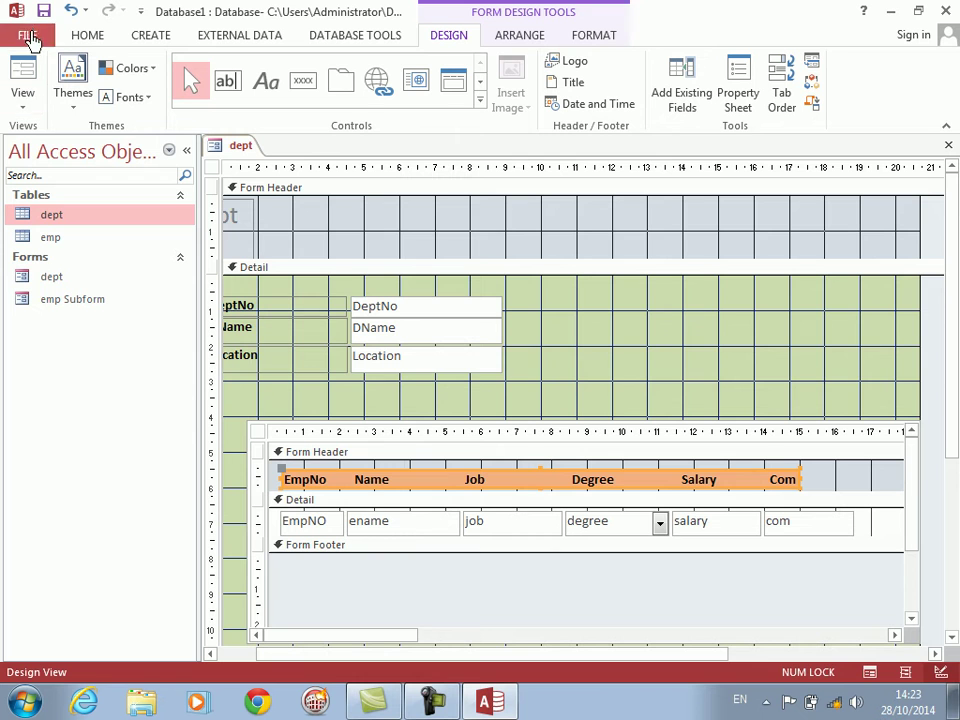
Step: Preview the dept form in Form View, reposition its window to inspect the layout, and return to Design View
{"action": "left_click", "coordinate": [22, 76]}
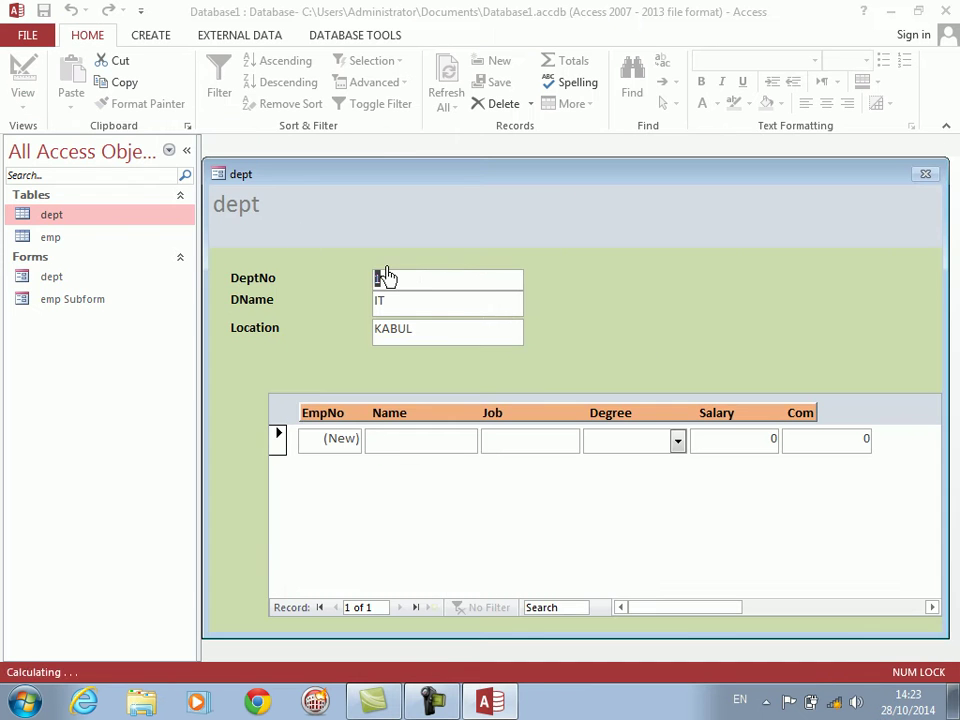
{"action": "left_click_drag", "start_coordinate": [388, 178], "coordinate": [299, 143]}
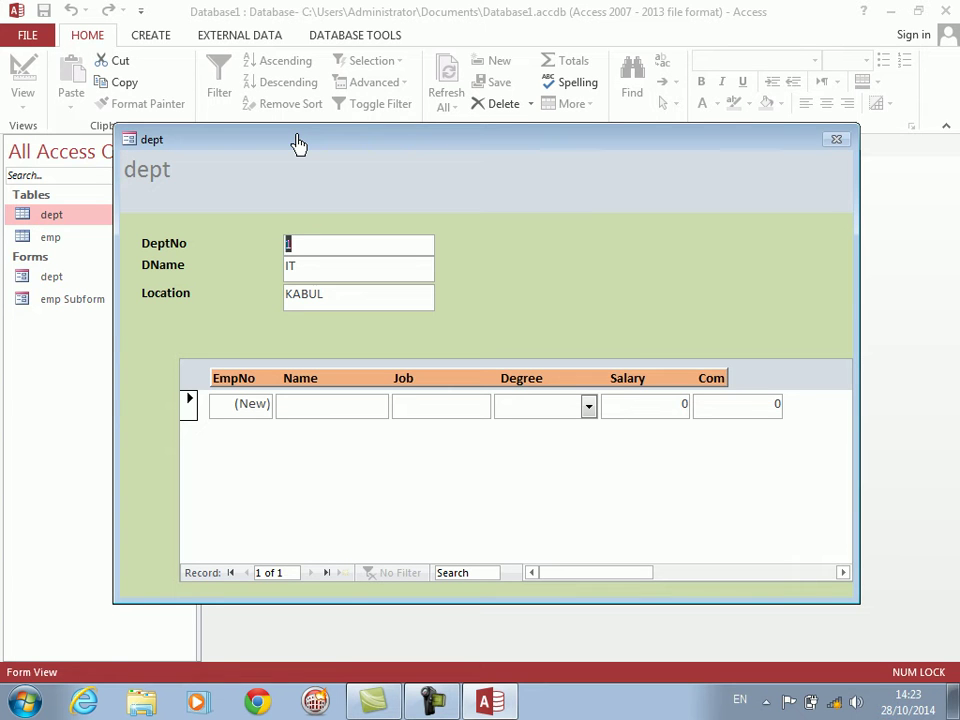
{"action": "right_click", "coordinate": [565, 272]}
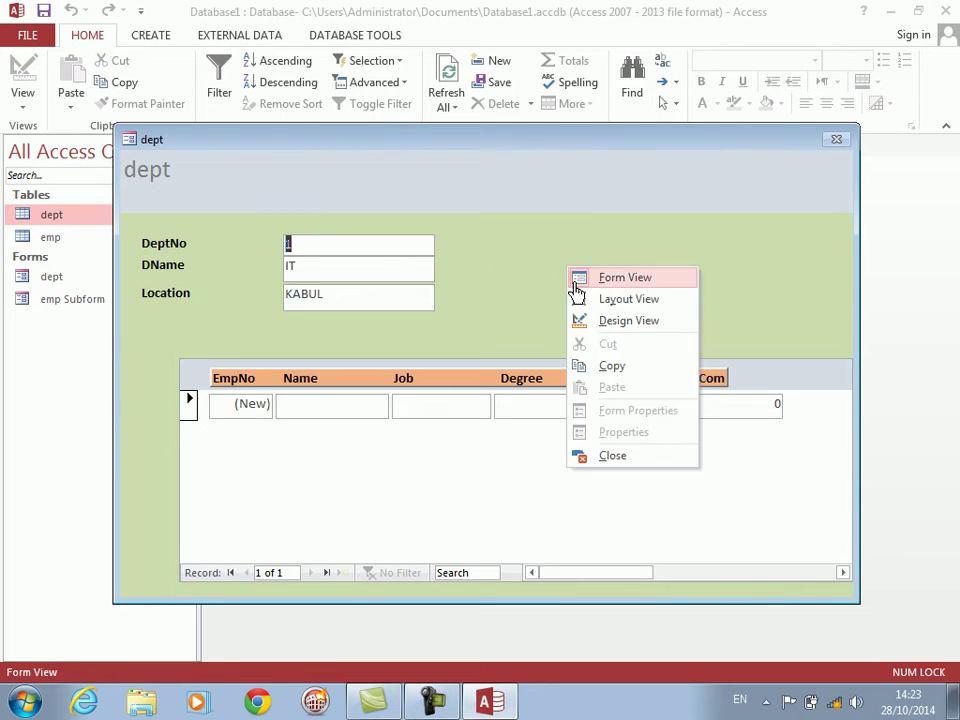
{"action": "left_click", "coordinate": [601, 325]}
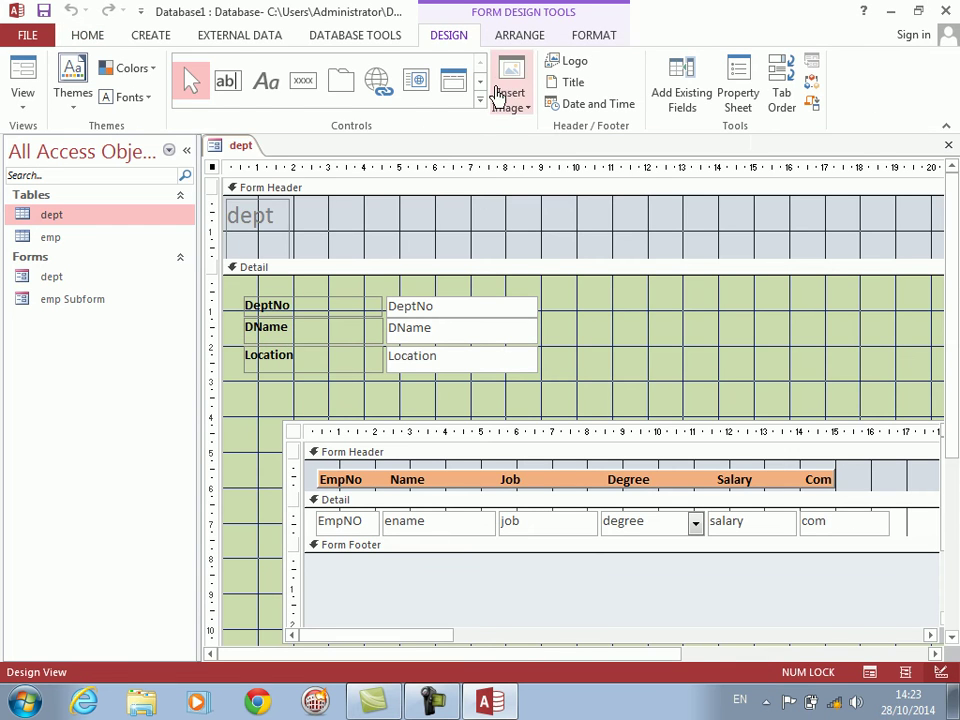
Step: Open the complete set of form controls
{"action": "left_click", "coordinate": [483, 106]}
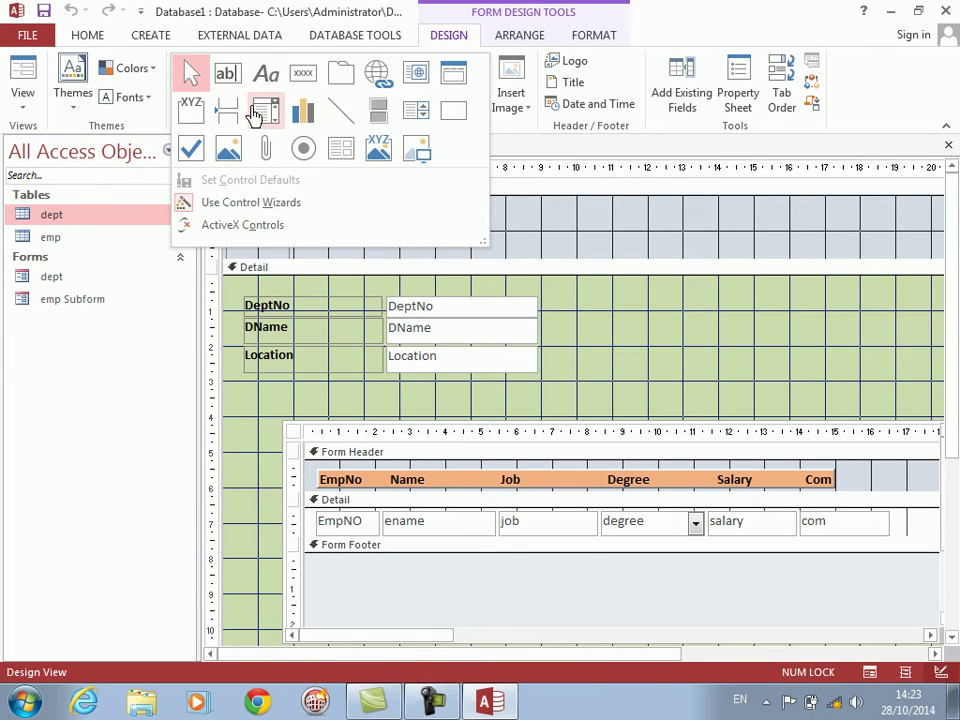
Step: Add a list box beside the department fields that finds the form's record by DName, with label DName1, and preview it in Form View
{"action": "left_click", "coordinate": [417, 114]}
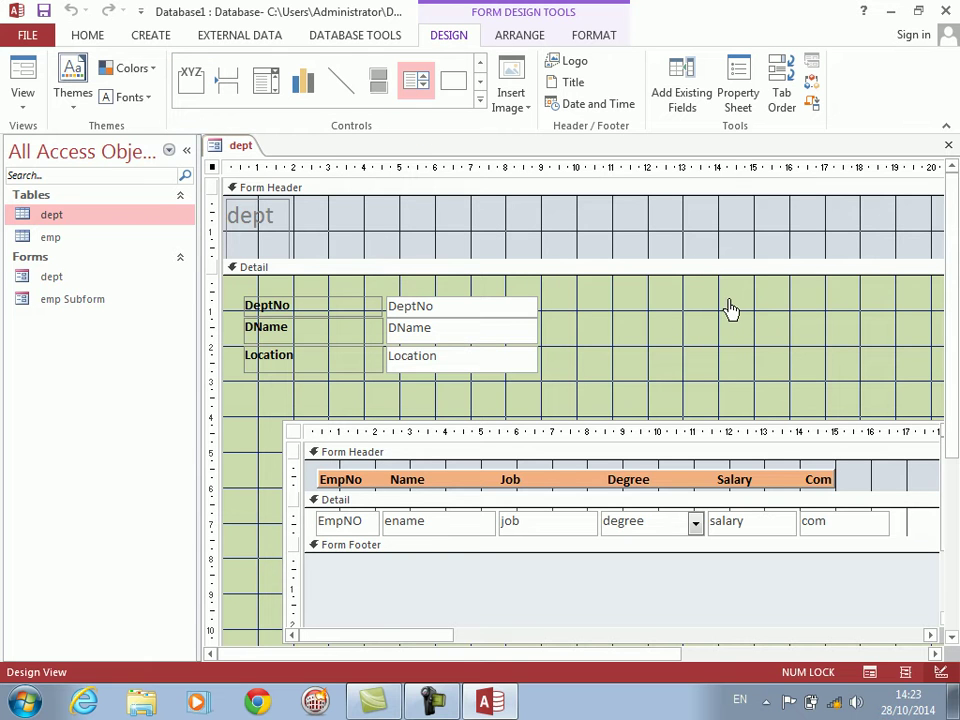
{"action": "left_click_drag", "start_coordinate": [731, 310], "coordinate": [796, 412]}
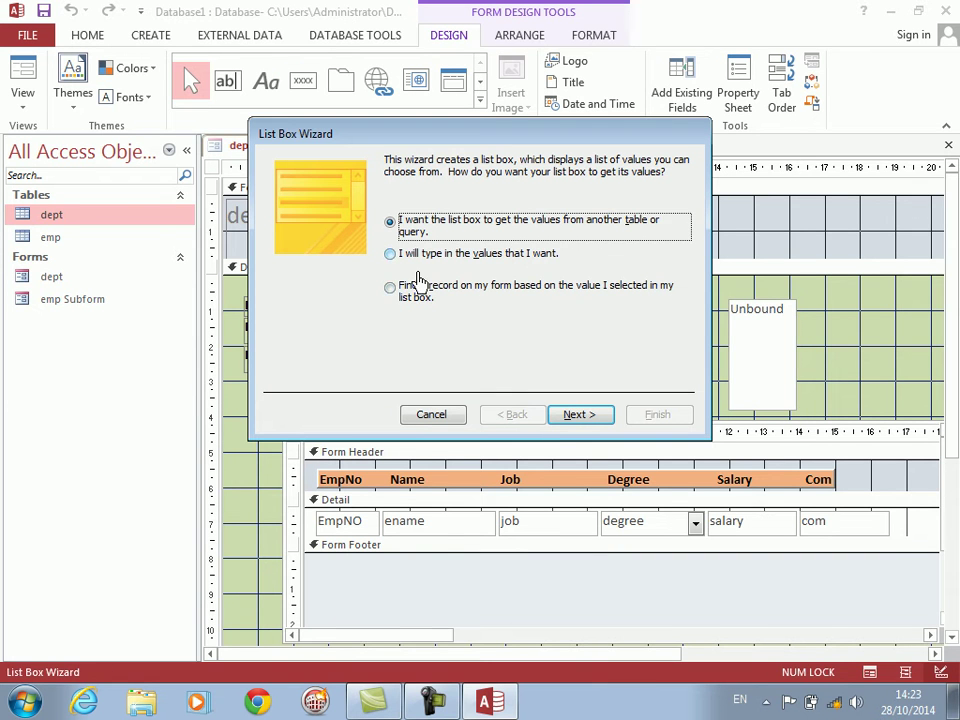
{"action": "left_click", "coordinate": [420, 290]}
{"action": "left_click", "coordinate": [572, 416]}
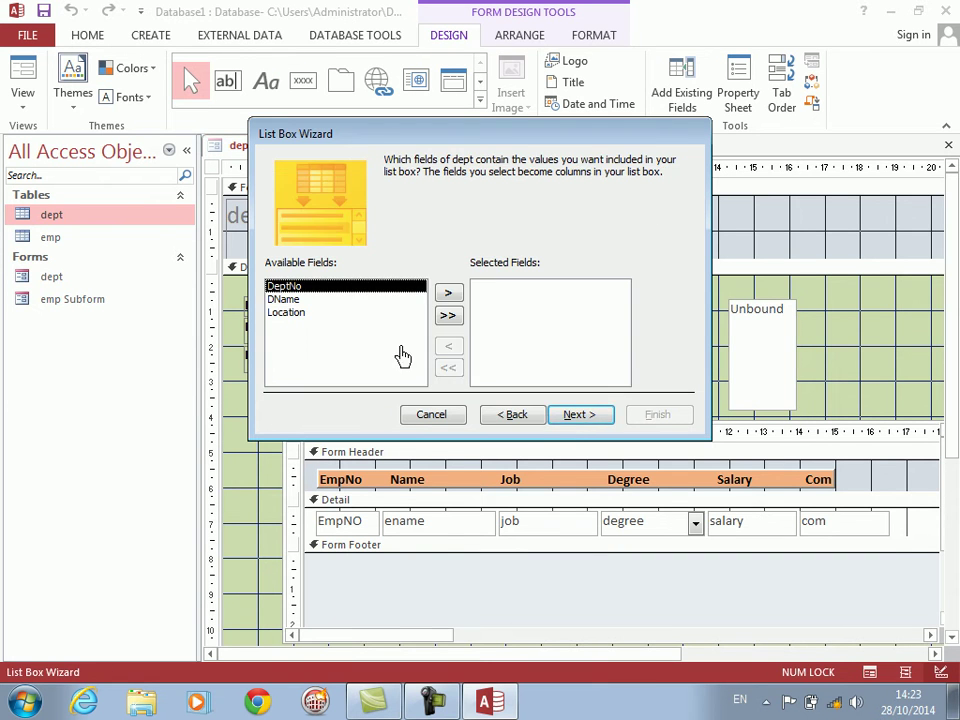
{"action": "left_click", "coordinate": [311, 300]}
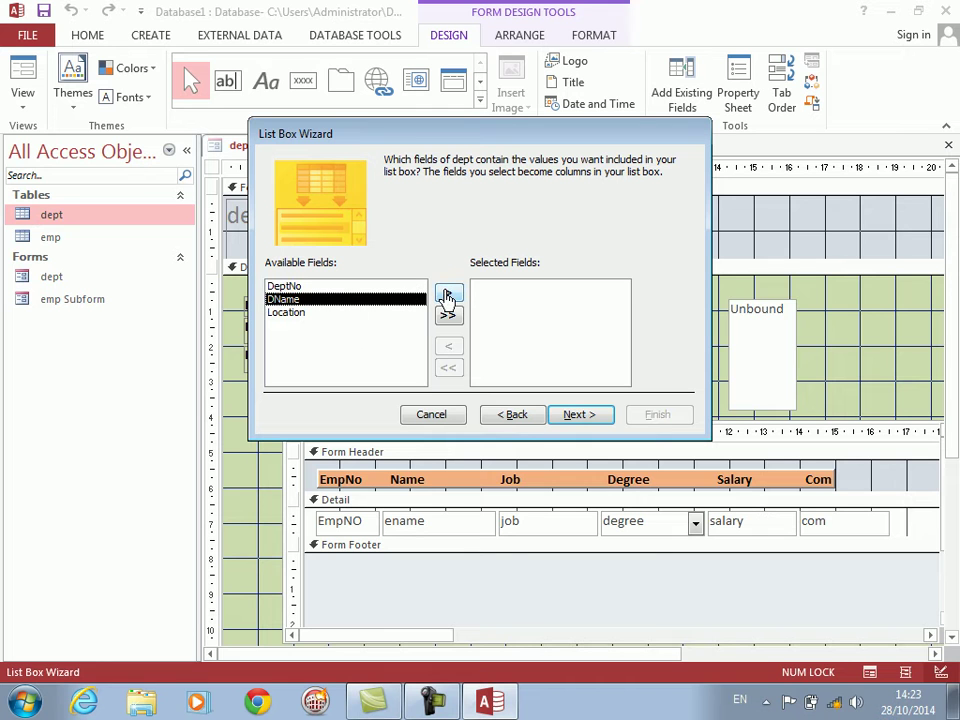
{"action": "left_click", "coordinate": [448, 296]}
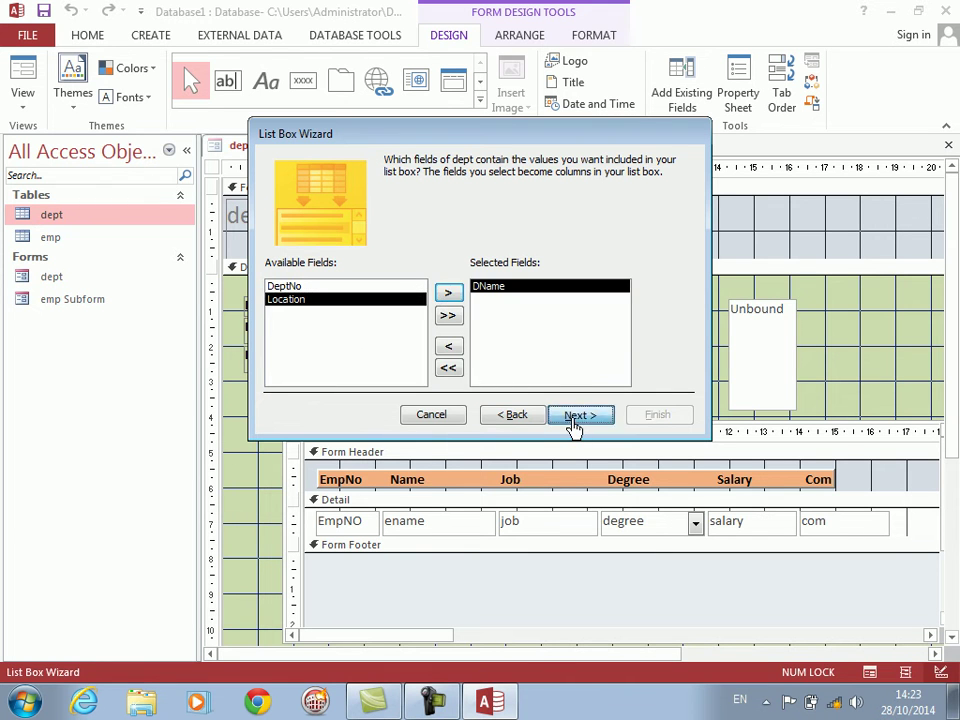
{"action": "left_click", "coordinate": [574, 415]}
{"action": "left_click", "coordinate": [574, 415]}
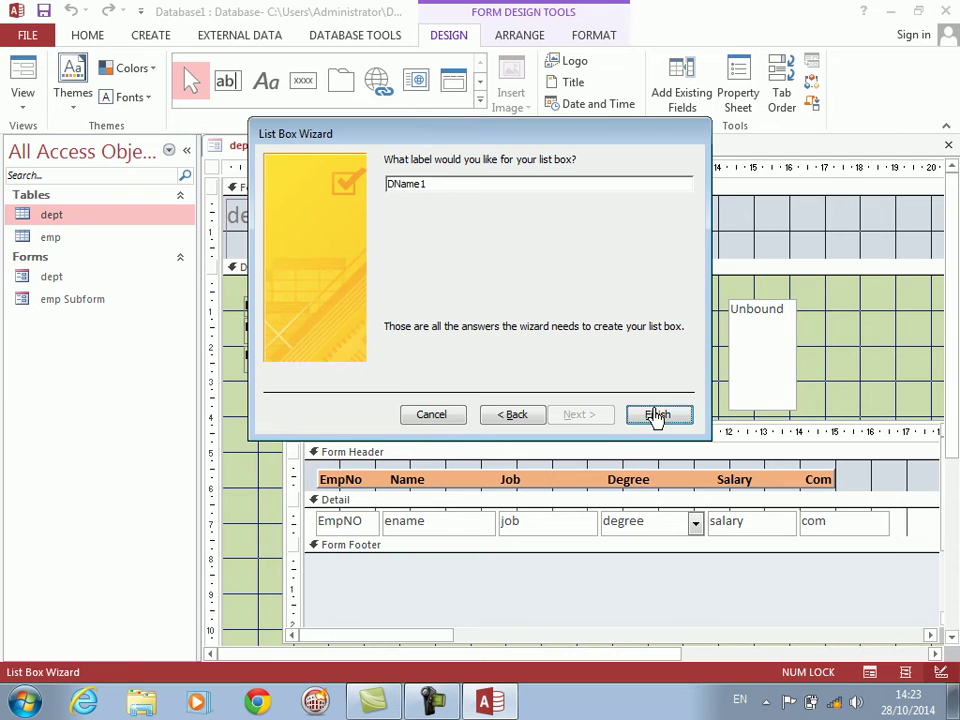
{"action": "left_click", "coordinate": [656, 416]}
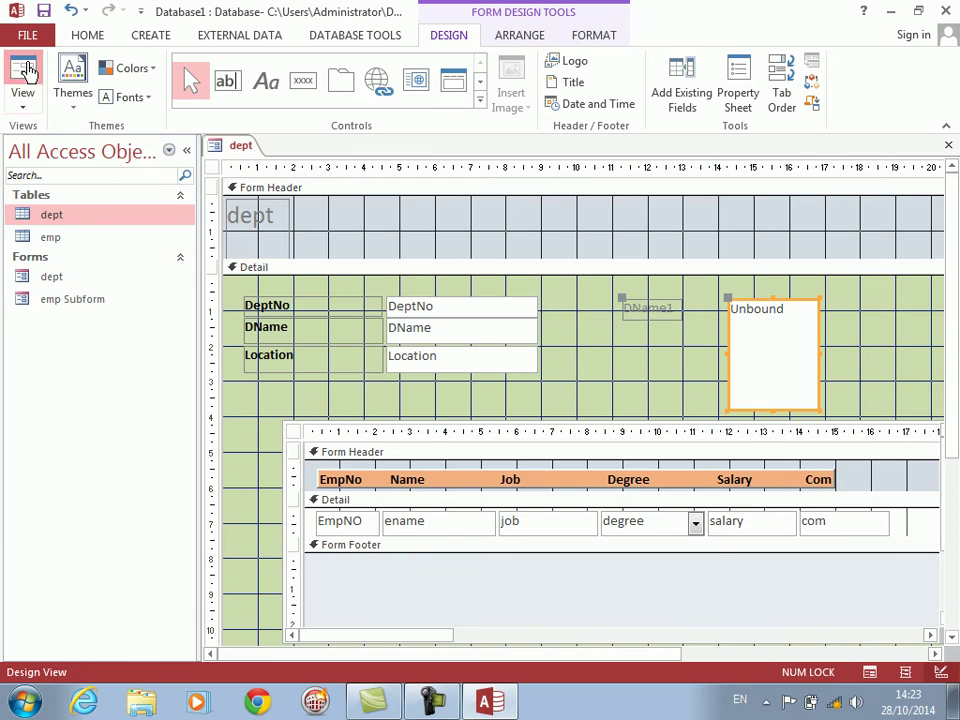
{"action": "left_click", "coordinate": [24, 72]}
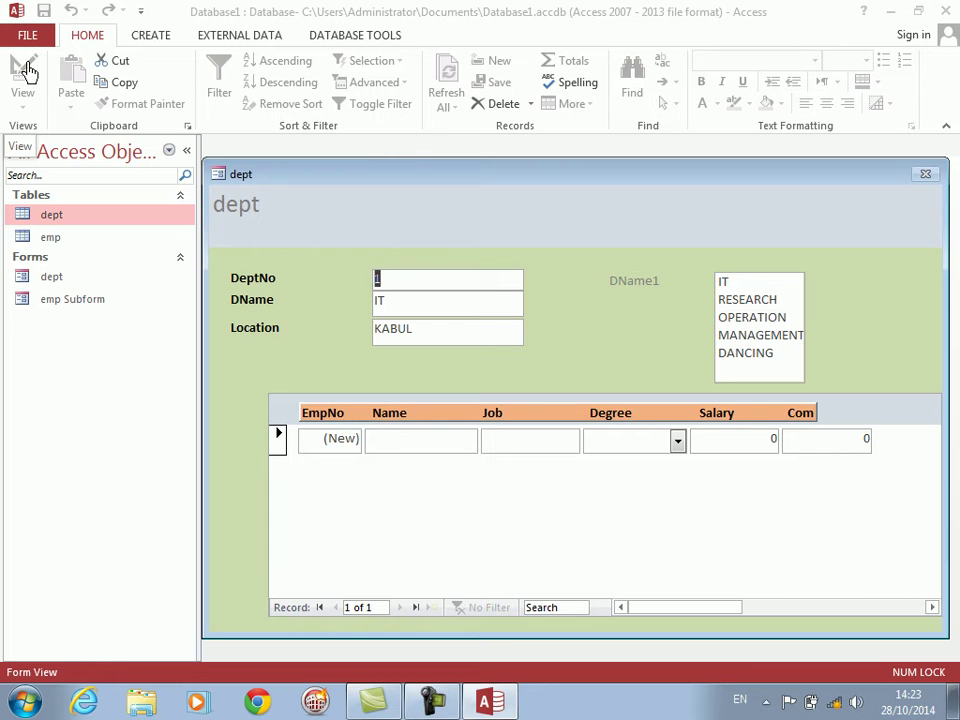
{"action": "left_click", "coordinate": [26, 72]}
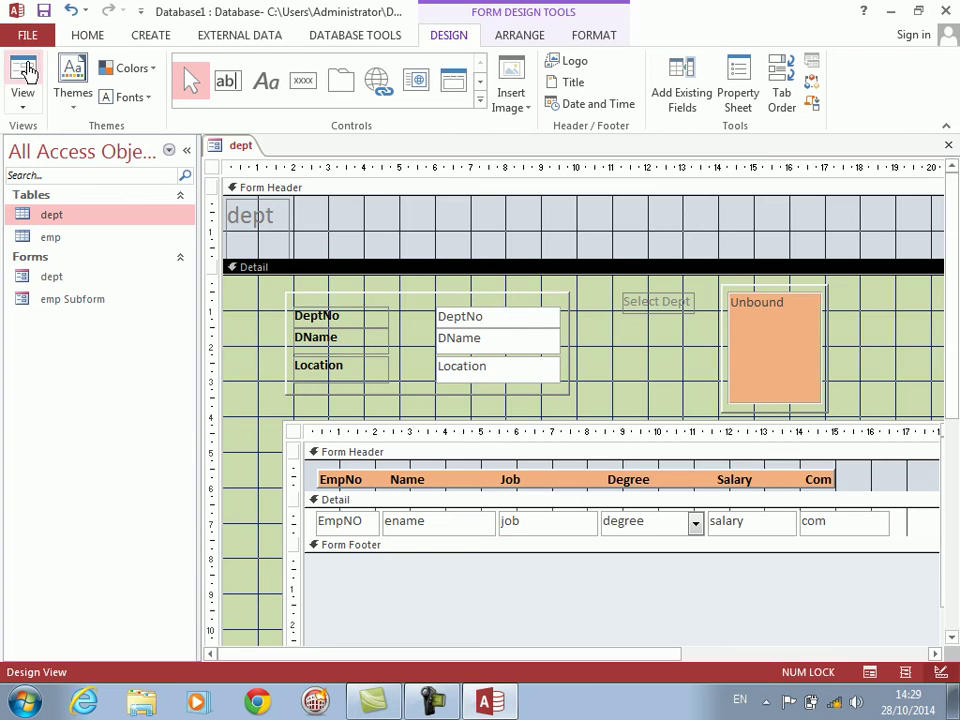
Step: Test the Select Dept list box in Form View by choosing RESEARCH, DANCING and IT in turn
{"action": "left_click", "coordinate": [21, 78]}
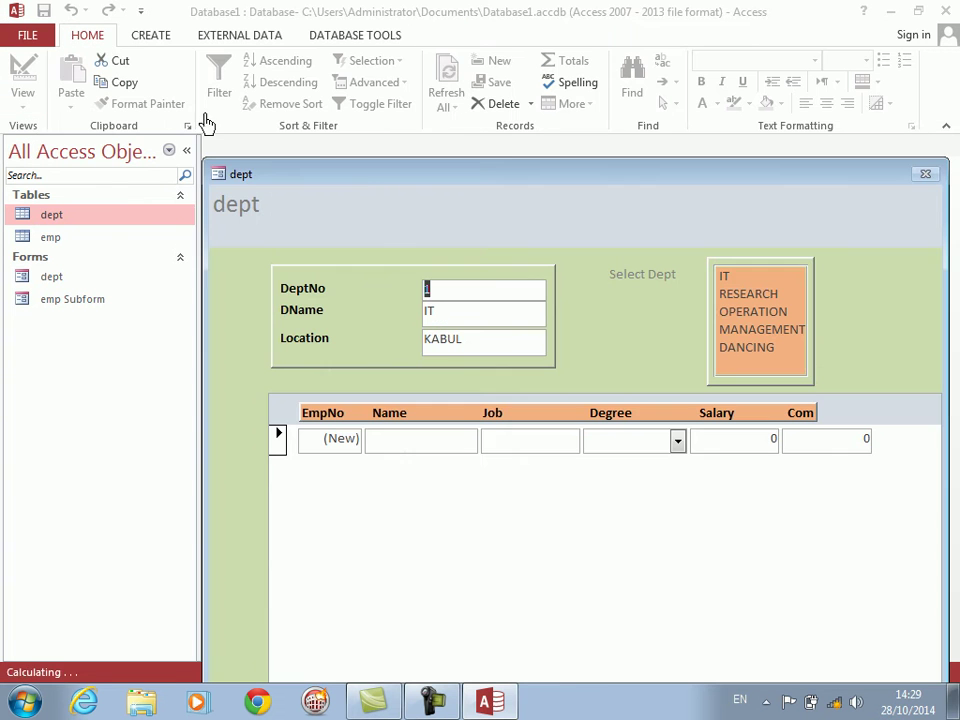
{"action": "left_click_drag", "start_coordinate": [373, 176], "coordinate": [340, 151]}
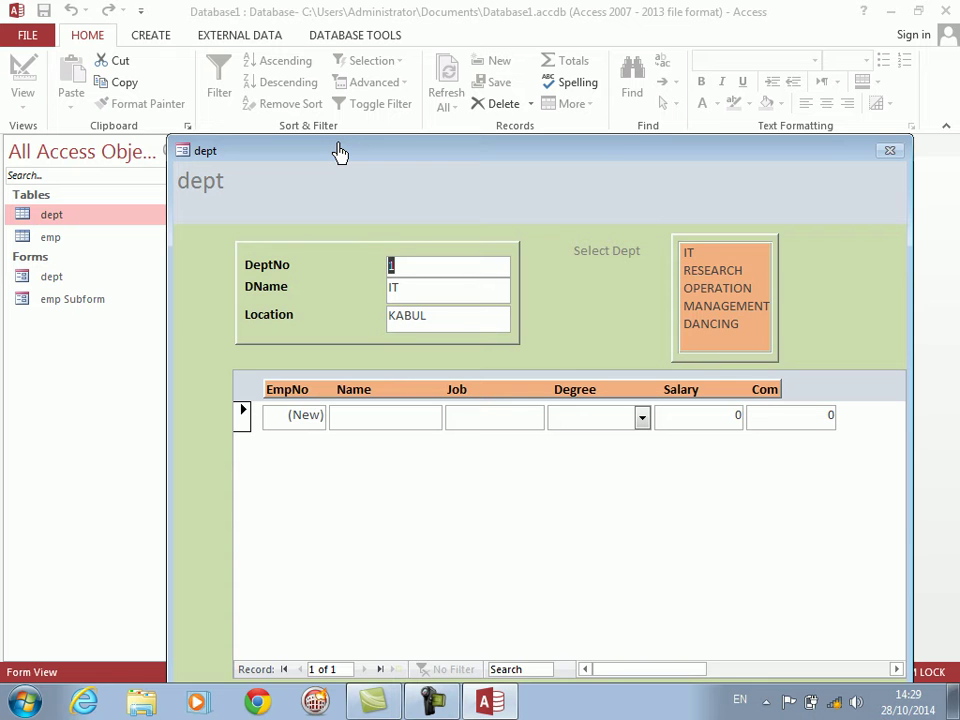
{"action": "left_click", "coordinate": [737, 271]}
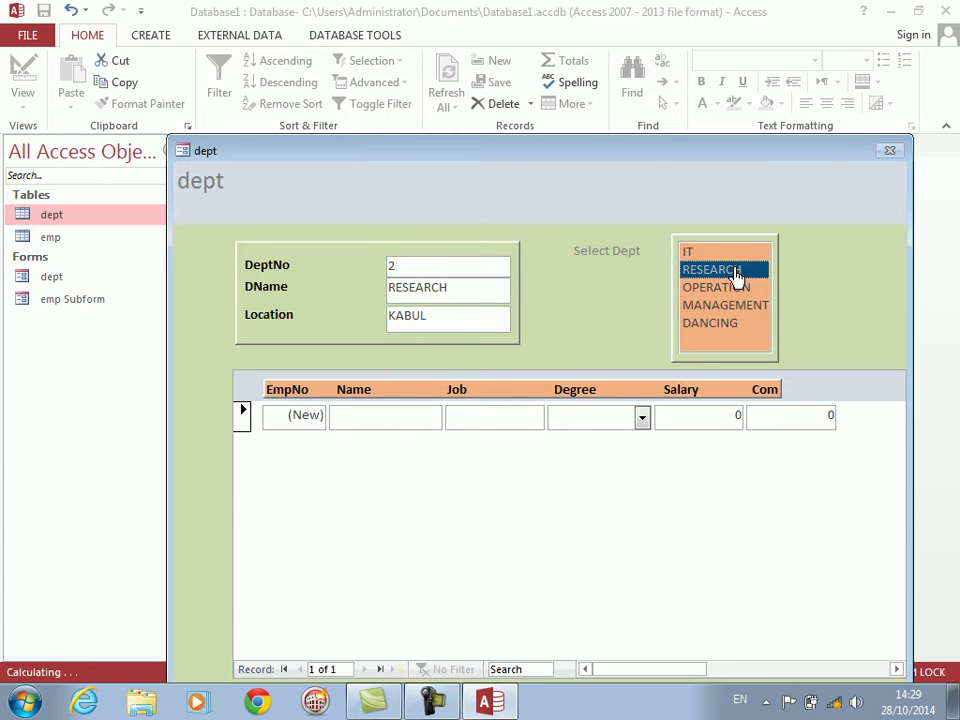
{"action": "key", "text": "End"}
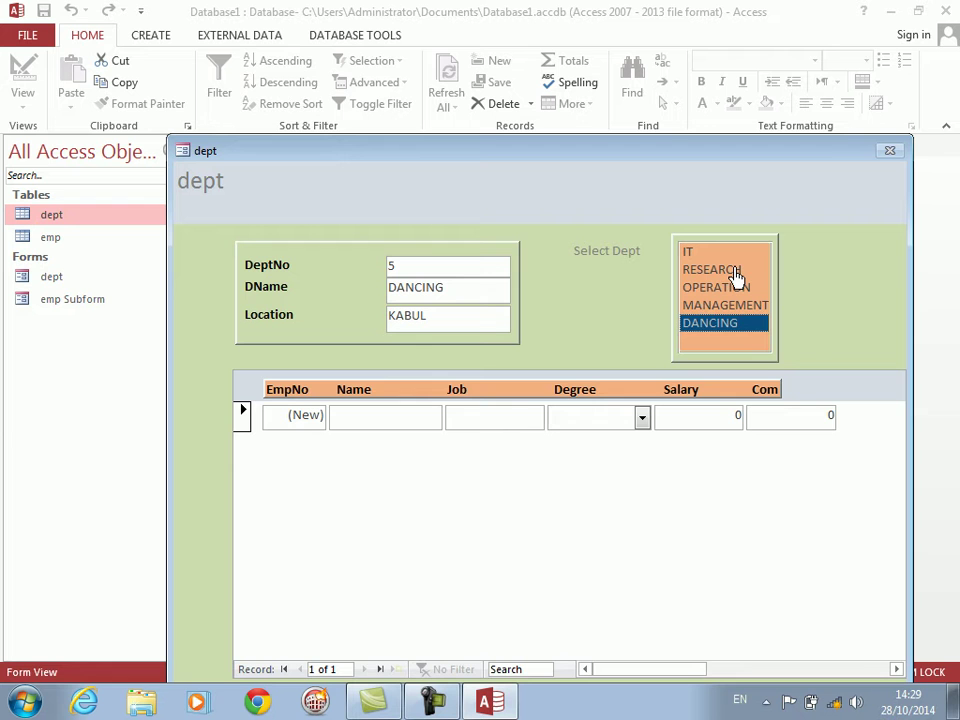
{"action": "key", "text": "Up"}
{"action": "key", "text": "Up"}
{"action": "key", "text": "Up"}
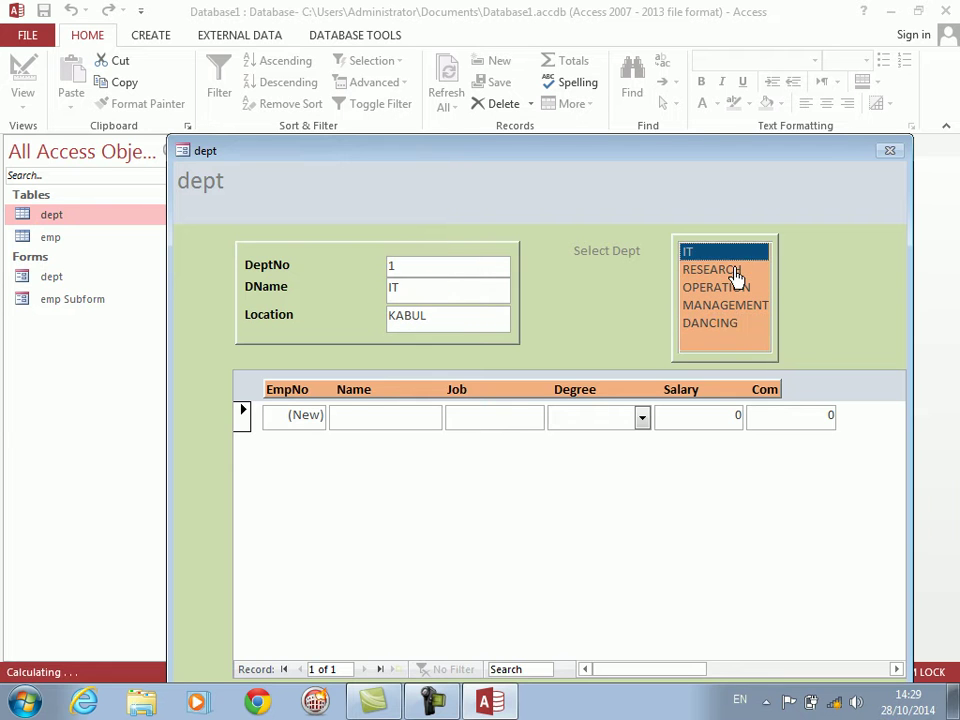
{"action": "key", "text": "Down"}
{"action": "key", "text": "End"}
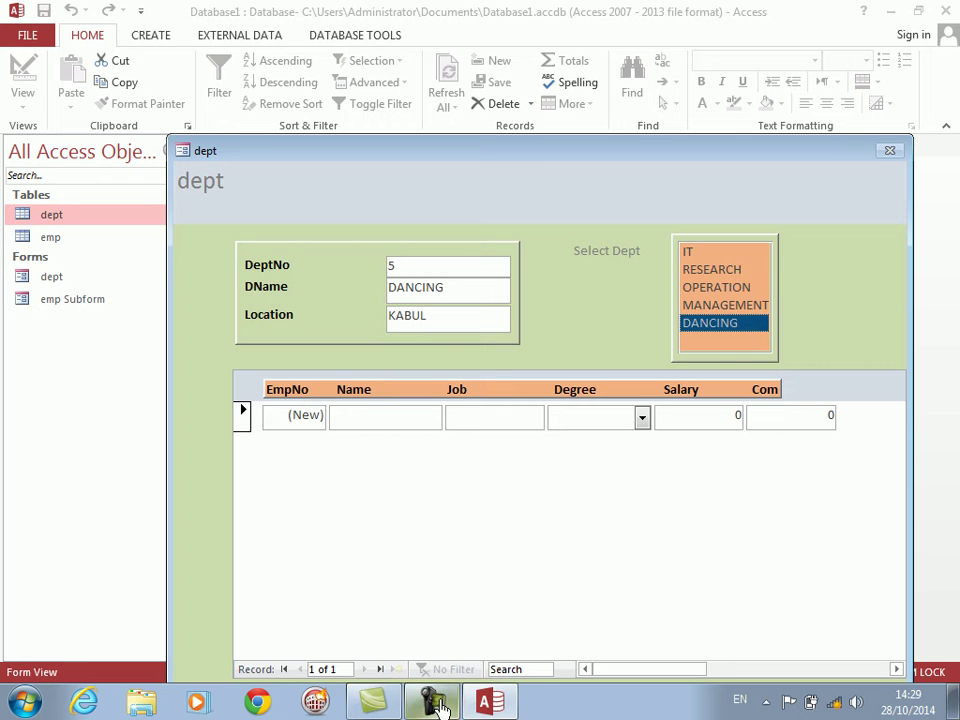
{"action": "mouse_move", "coordinate": [440, 707]}
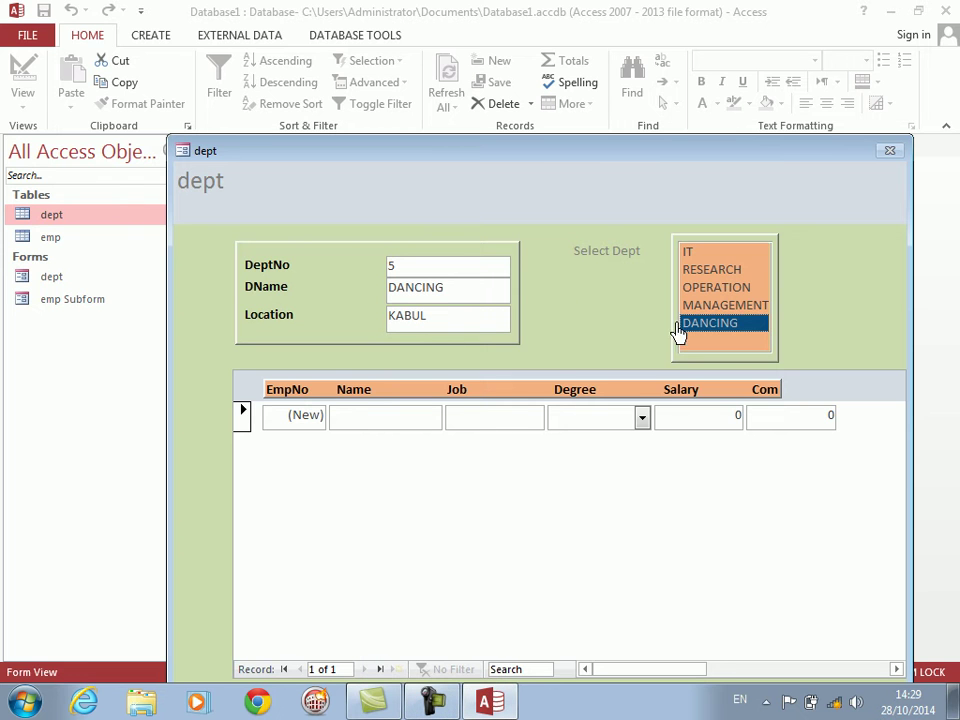
Step: Select the IT department and enter the first employee's name in the subform
{"action": "left_click_drag", "start_coordinate": [454, 150], "coordinate": [454, 116]}
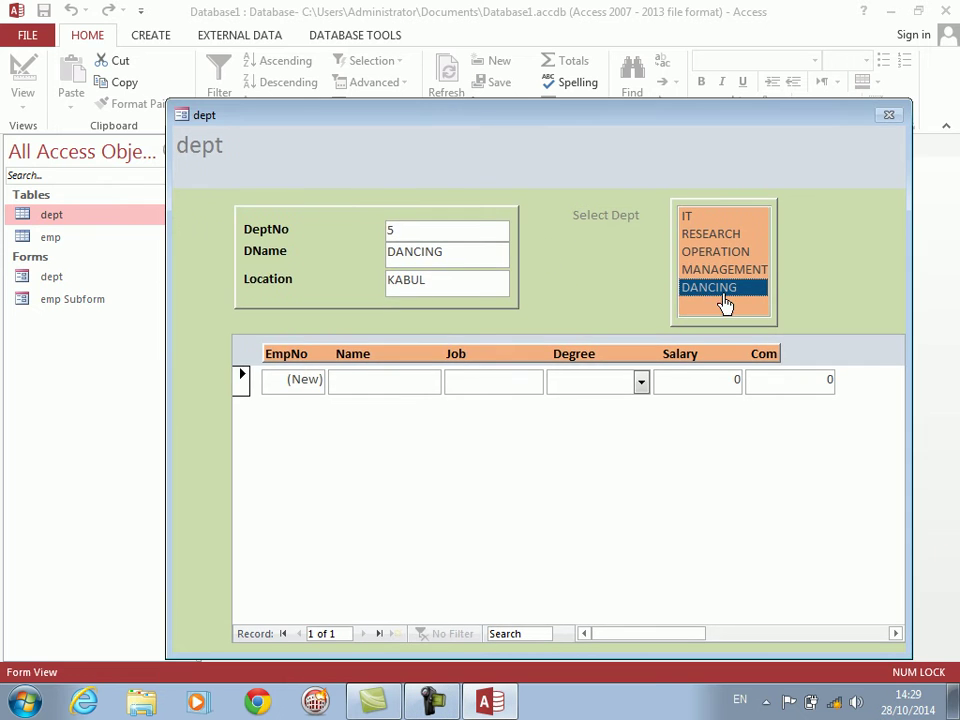
{"action": "left_click", "coordinate": [688, 220]}
{"action": "left_click", "coordinate": [383, 388]}
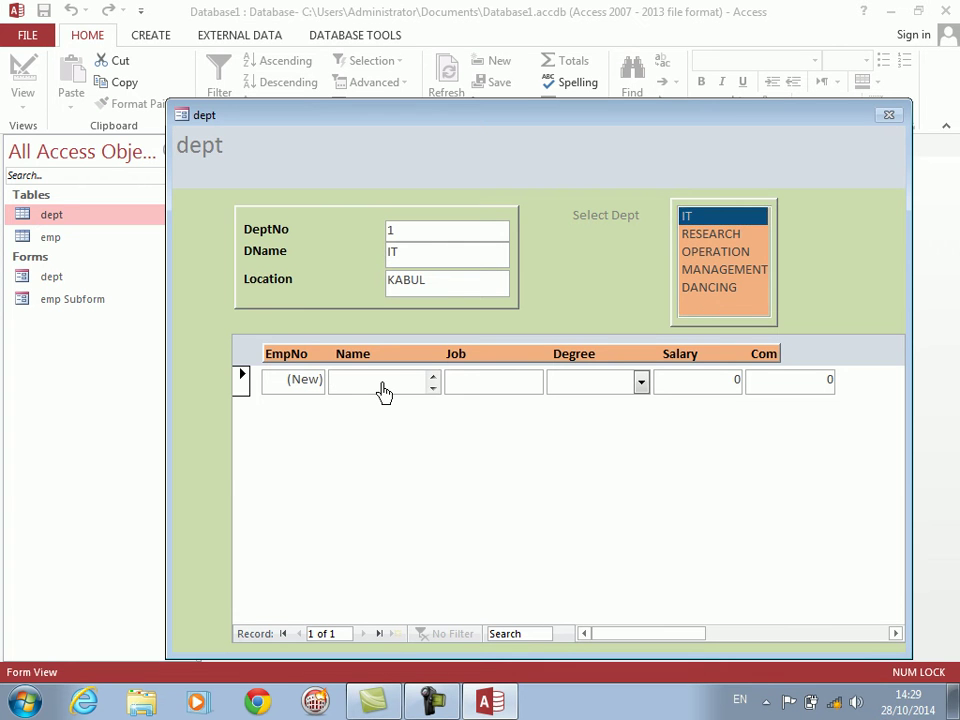
{"action": "type", "text": "ahmad"}
{"action": "key", "text": "Tab"}
{"action": "key", "text": "Tab"}
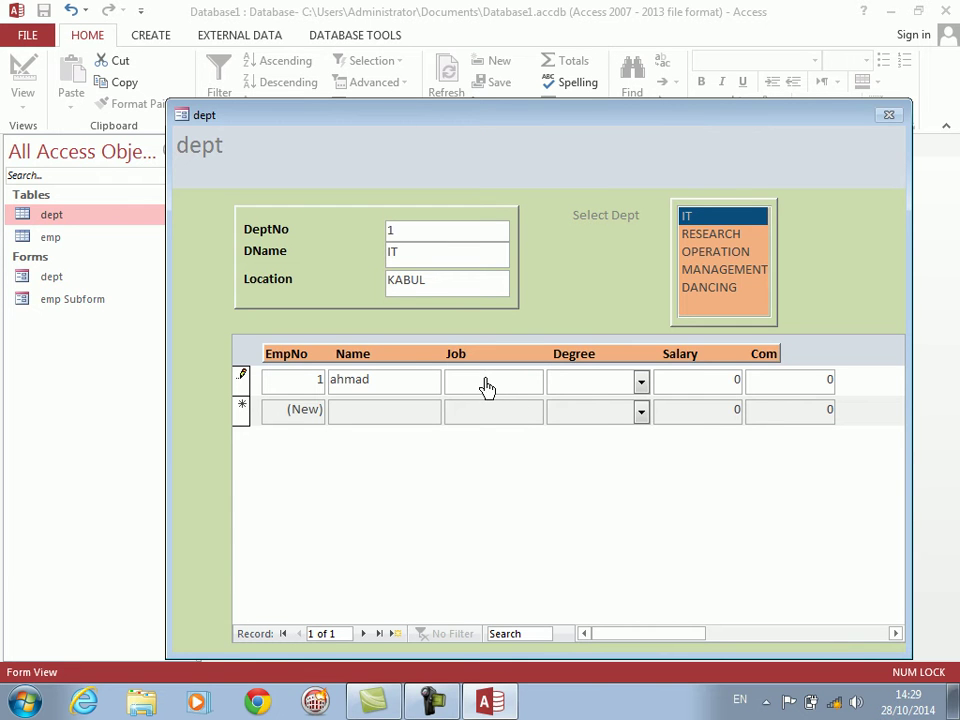
Step: In Design View, set the Tab Index of the subform's job field to 2 and check the tab order of ename and degree
{"action": "right_click", "coordinate": [565, 292]}
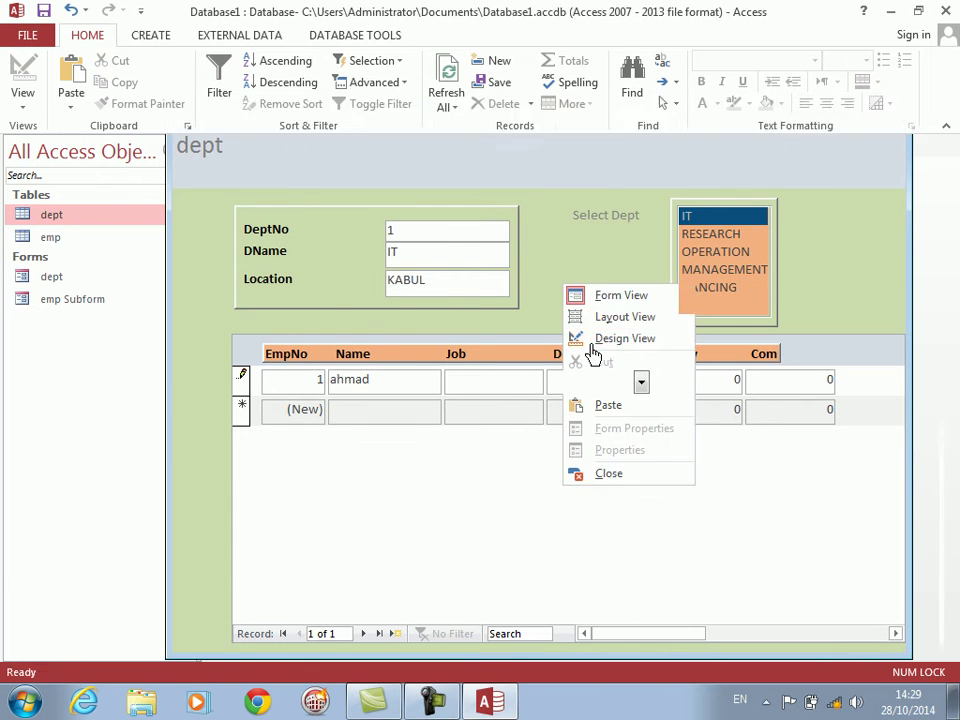
{"action": "left_click", "coordinate": [592, 338]}
{"action": "right_click", "coordinate": [447, 522]}
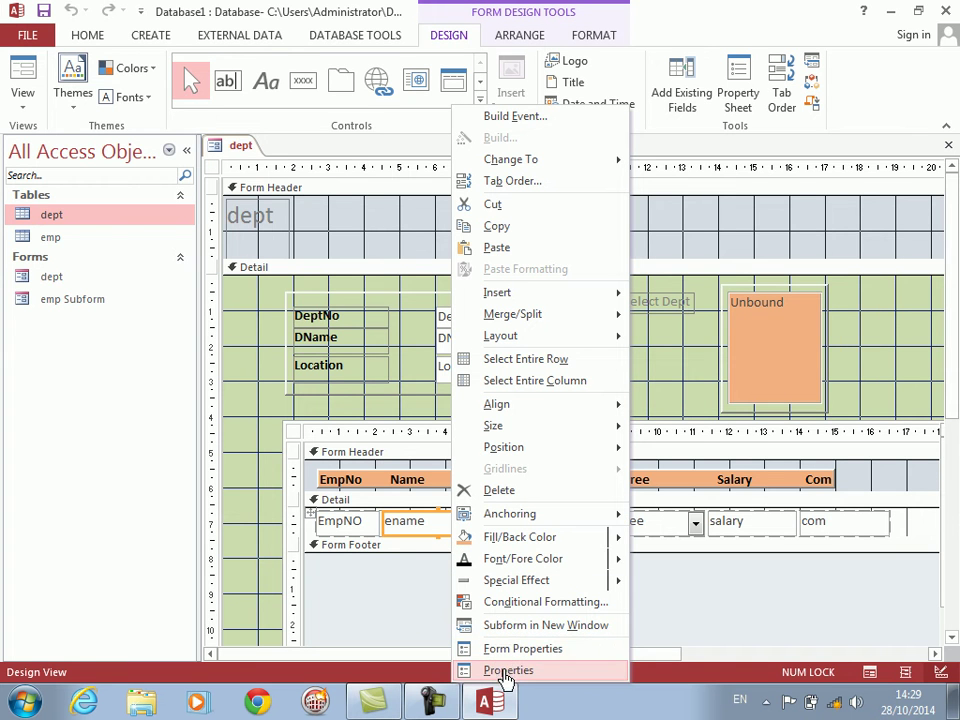
{"action": "left_click", "coordinate": [508, 671]}
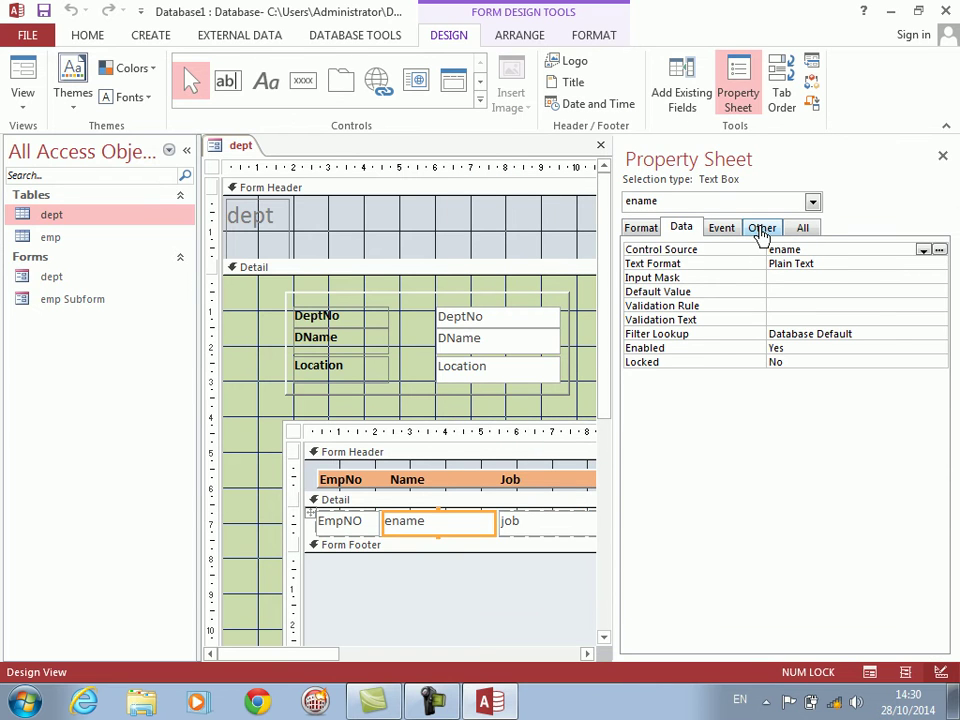
{"action": "left_click", "coordinate": [761, 228]}
{"action": "left_click", "coordinate": [656, 307]}
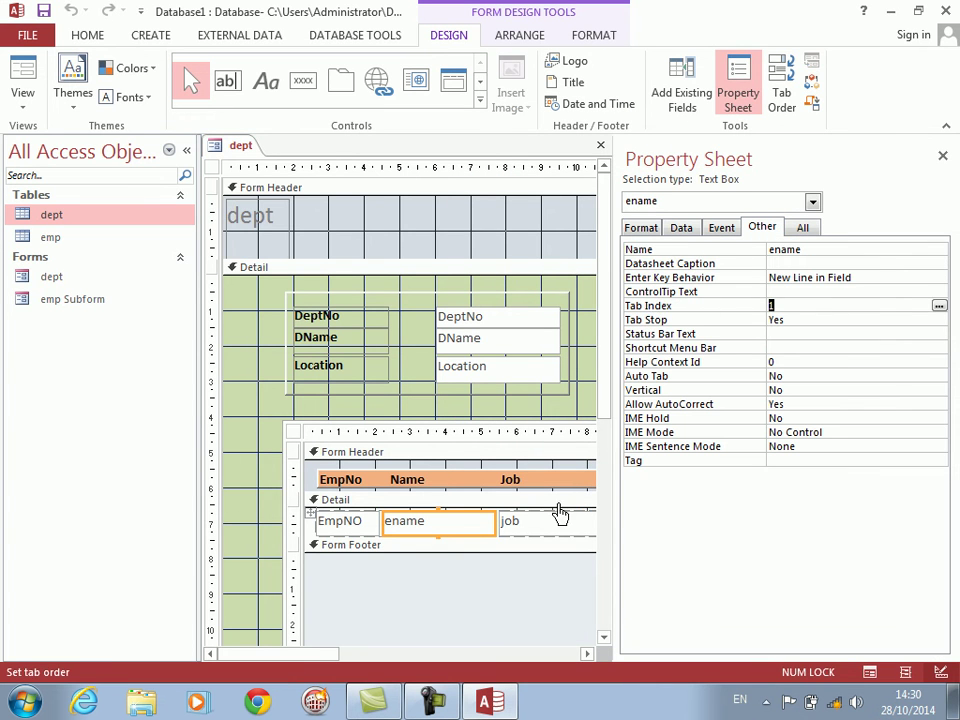
{"action": "left_click", "coordinate": [557, 523]}
{"action": "left_click", "coordinate": [649, 308]}
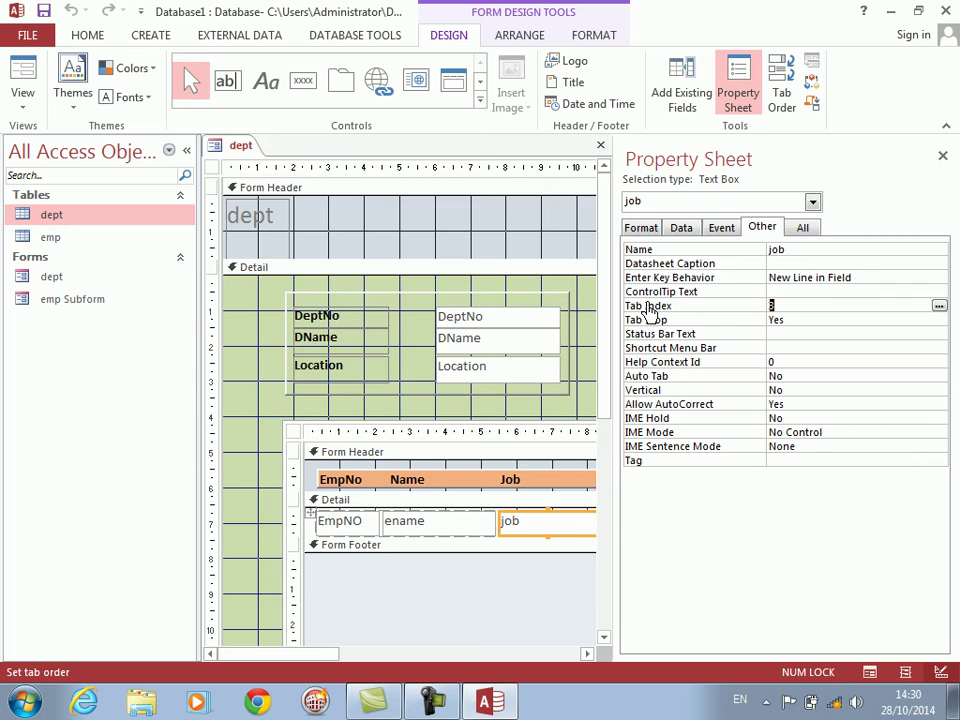
{"action": "type", "text": "2"}
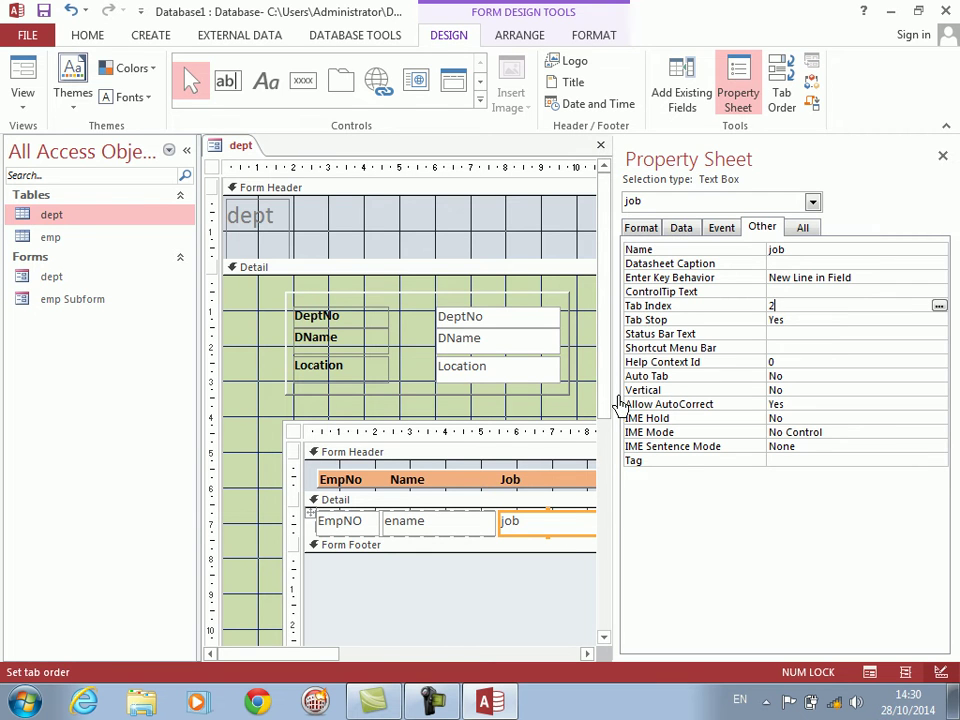
{"action": "left_click_drag", "start_coordinate": [621, 404], "coordinate": [696, 404]}
{"action": "left_click", "coordinate": [636, 528]}
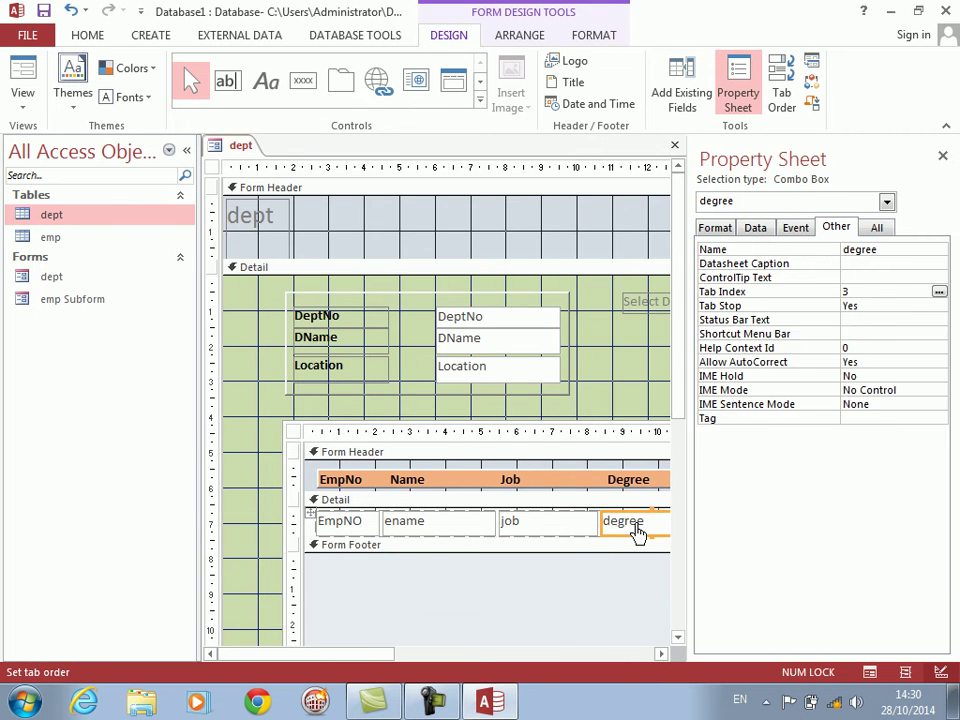
{"action": "left_click", "coordinate": [943, 157]}
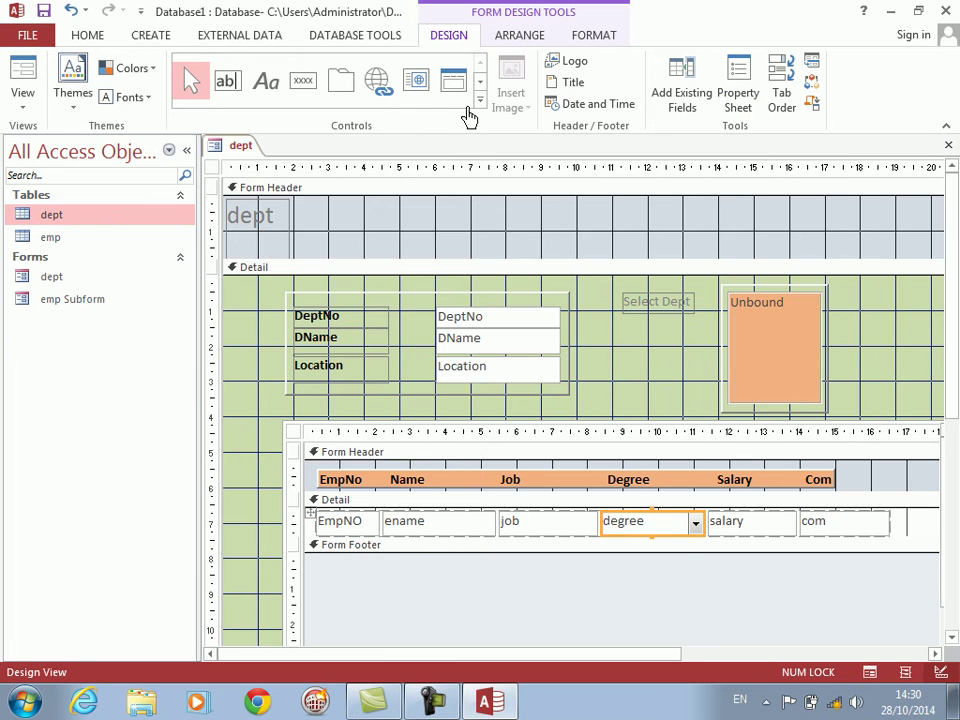
Step: Return to Form View and complete the first IT employee with job teacher, degree BCS, salary 12000 and com 100
{"action": "left_click", "coordinate": [20, 70]}
{"action": "left_click", "coordinate": [455, 437]}
{"action": "type", "text": "teacher"}
{"action": "key", "text": "Tab"}
{"action": "type", "text": "bcs"}
{"action": "key", "text": "Tab"}
{"action": "type", "text": "12000"}
{"action": "key", "text": "Tab"}
{"action": "type", "text": "100"}
{"action": "key", "text": "Tab"}
Step: Add a second IT employee with the employee's name, job manager, degree BBA, salary 13000 and com 200
{"action": "type", "text": "kamal"}
{"action": "key", "text": "Tab"}
{"action": "type", "text": "manager"}
{"action": "key", "text": "Tab"}
{"action": "type", "text": "b"}
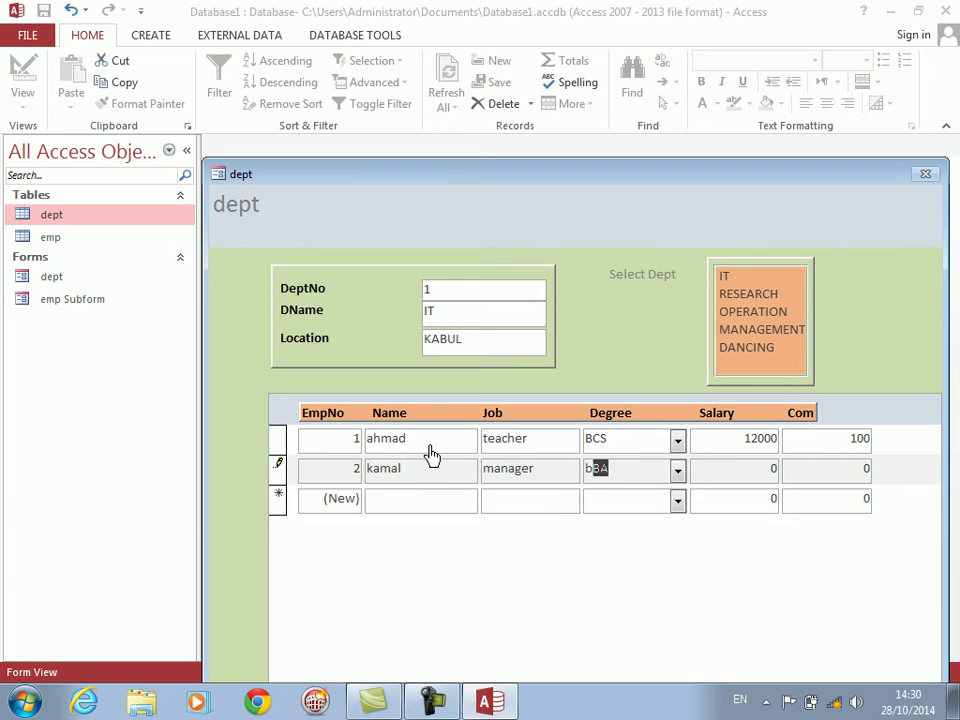
{"action": "key", "text": "Tab"}
{"action": "type", "text": "13000"}
{"action": "key", "text": "Tab"}
{"action": "type", "text": "200"}
{"action": "key", "text": "Tab"}
Step: Add a third IT employee with the employee's name, job doctor, degree BBA, salary 4000 and com 30
{"action": "type", "text": "jawad"}
{"action": "key", "text": "Tab"}
{"action": "type", "text": "doctor"}
{"action": "key", "text": "Tab"}
{"action": "type", "text": "b"}
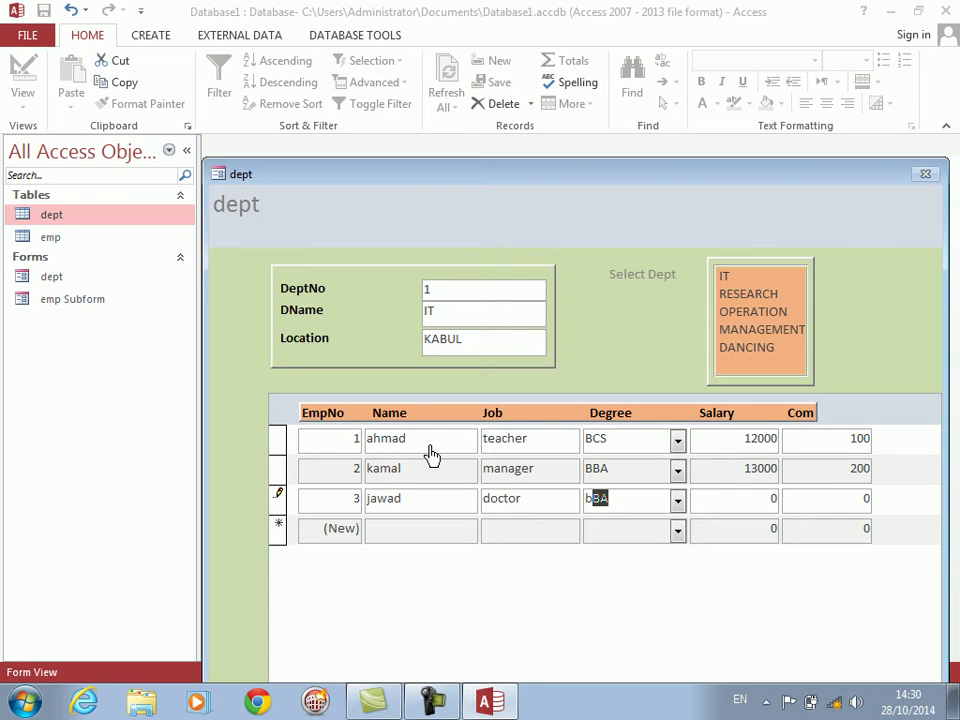
{"action": "key", "text": "Tab"}
{"action": "type", "text": "4000"}
{"action": "key", "text": "Tab"}
{"action": "type", "text": "30"}
{"action": "key", "text": "Tab"}
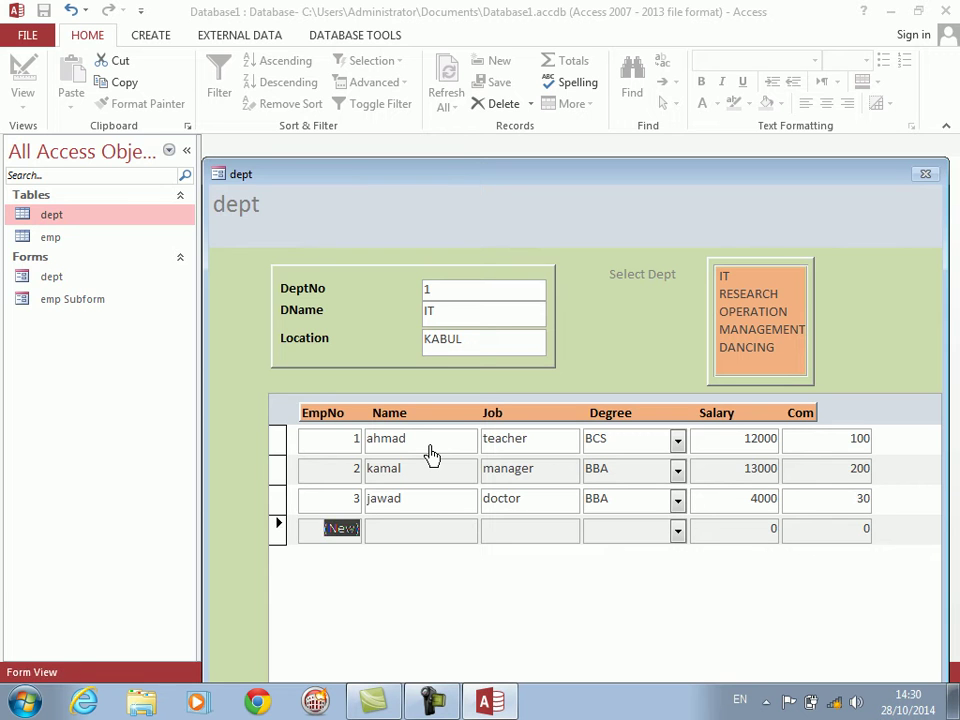
Step: Move the form window up to show it fully, and view the employee records of IT and RESEARCH through the list box
{"action": "left_click", "coordinate": [458, 314]}
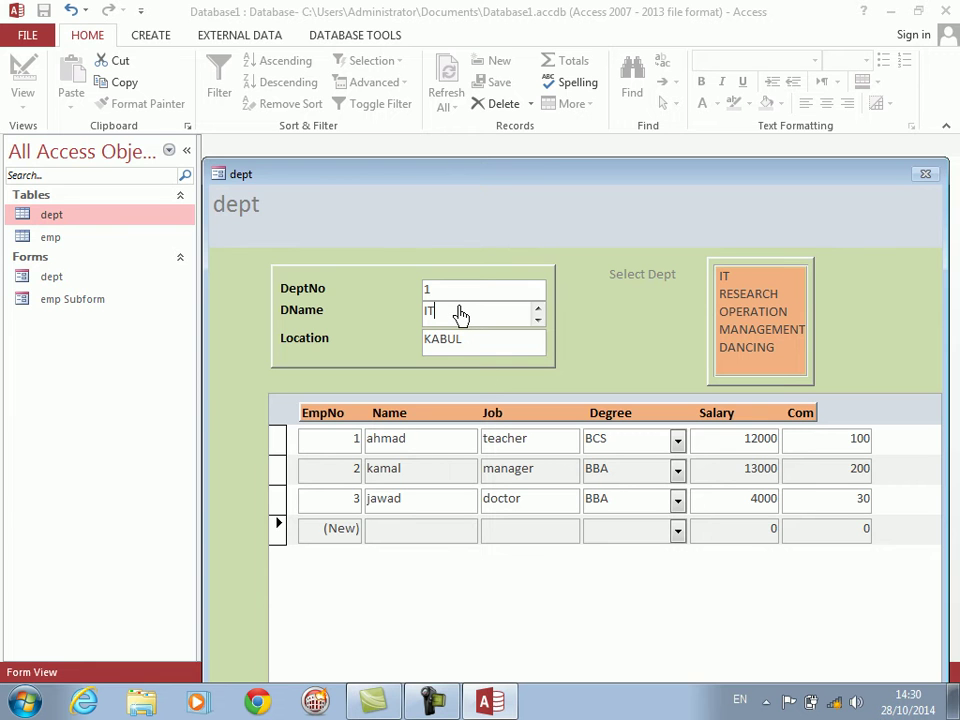
{"action": "left_click_drag", "start_coordinate": [415, 182], "coordinate": [363, 115]}
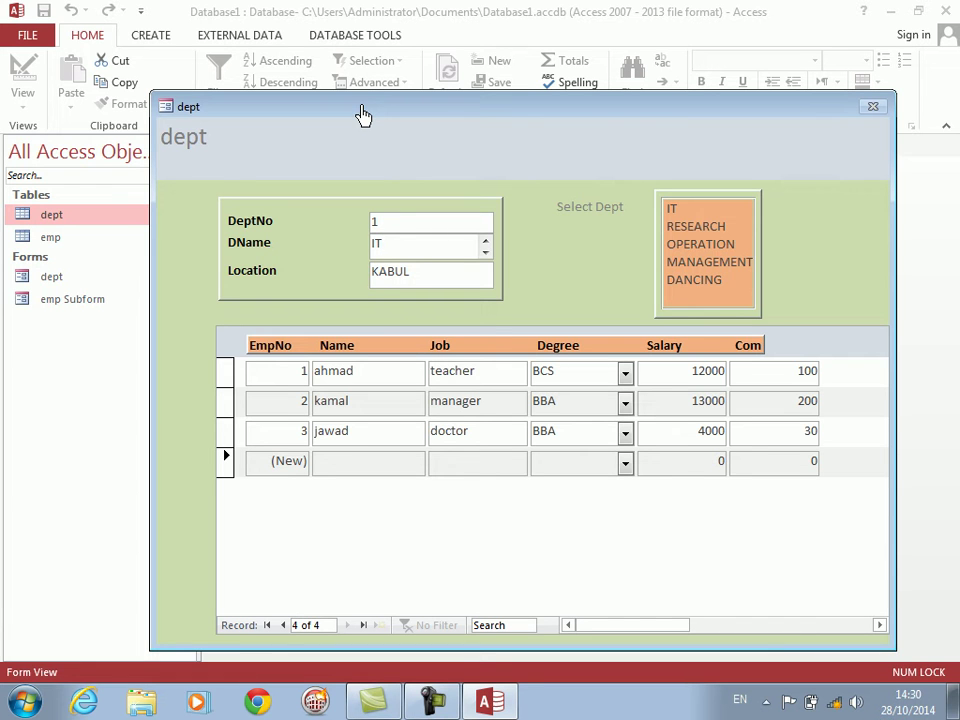
{"action": "left_click_drag", "start_coordinate": [363, 115], "coordinate": [348, 66]}
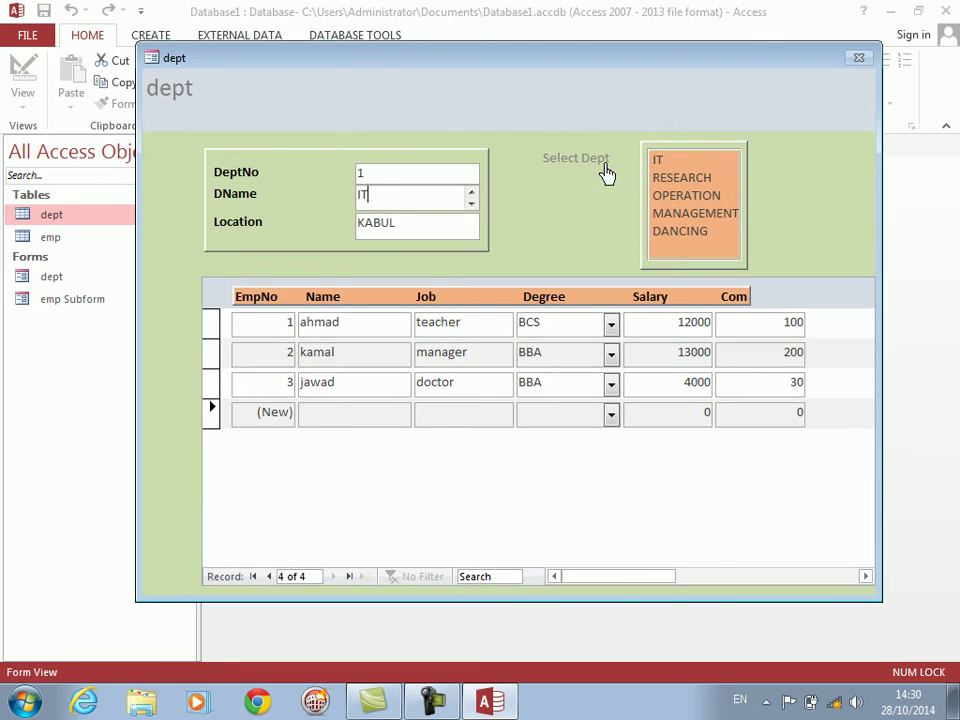
{"action": "left_click", "coordinate": [657, 164]}
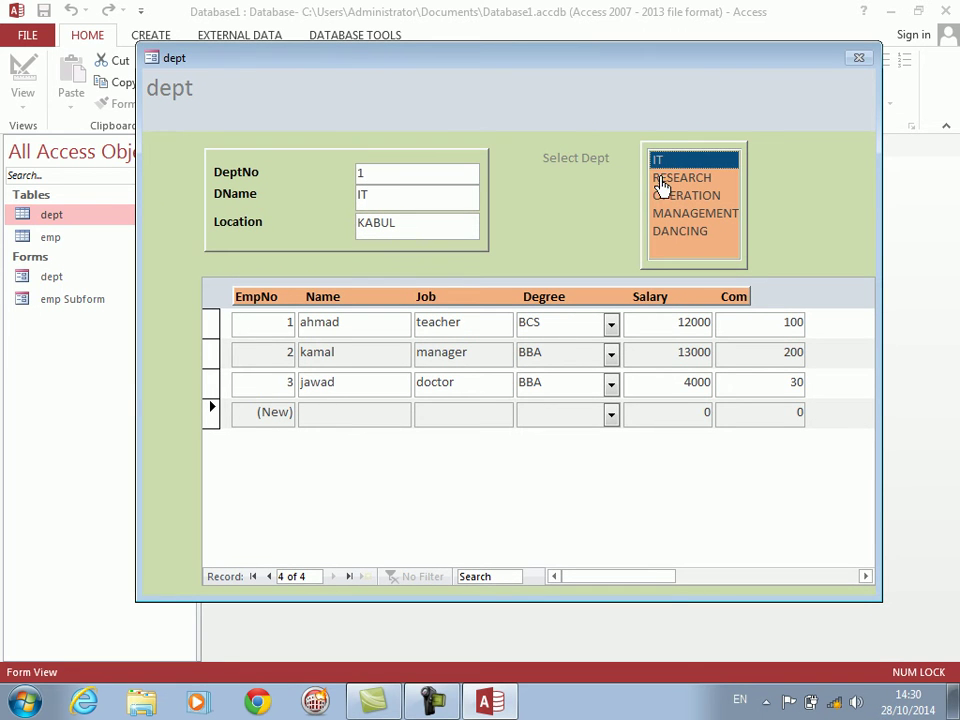
{"action": "left_click", "coordinate": [663, 180]}
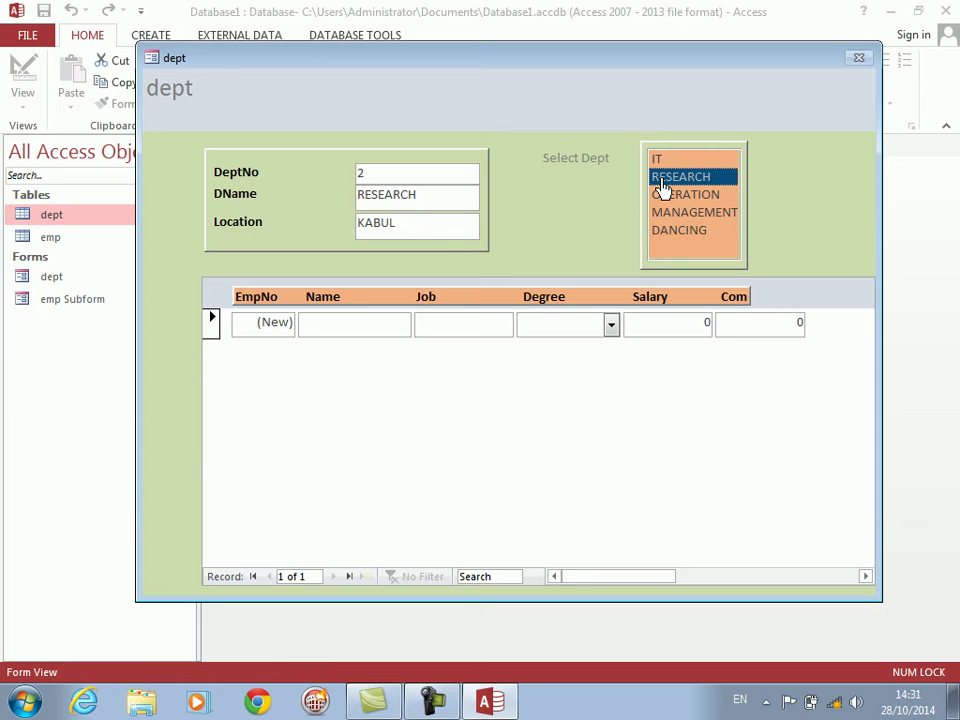
Step: Add a RESEARCH employee with the employee's name, job doctor, degree BBA, salary 4000 and com 40
{"action": "left_click", "coordinate": [349, 330]}
{"action": "type", "text": "jawad"}
{"action": "key", "text": "Tab"}
{"action": "type", "text": "doctor"}
{"action": "key", "text": "Tab"}
{"action": "type", "text": "b"}
{"action": "key", "text": "Tab"}
{"action": "type", "text": "4000"}
{"action": "key", "text": "Tab"}
{"action": "type", "text": "40"}
{"action": "key", "text": "Tab"}
{"action": "key", "text": "Tab"}
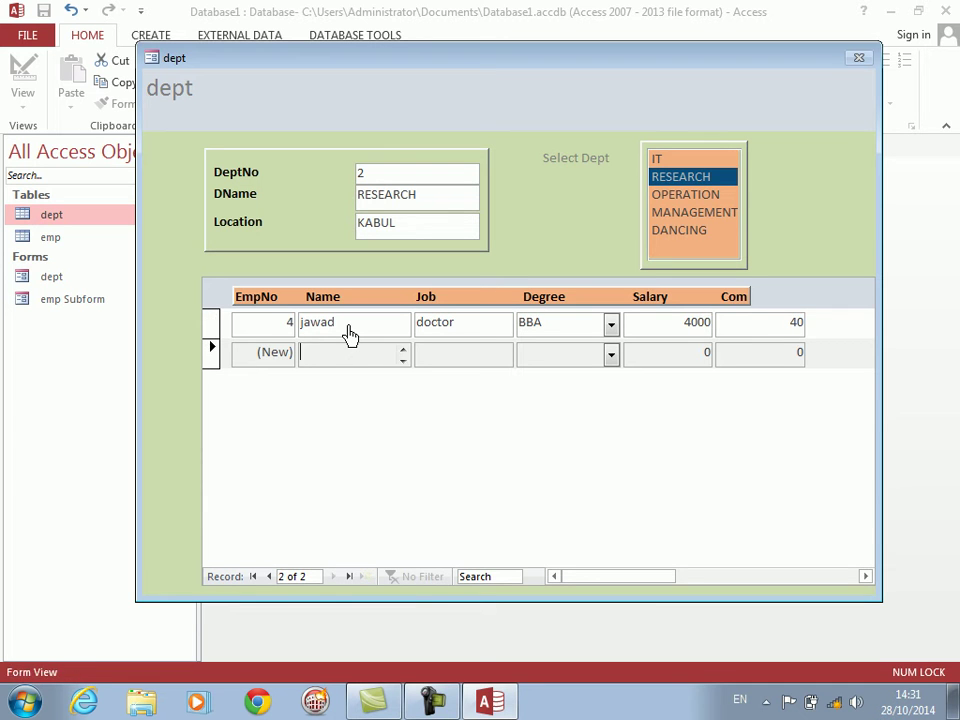
Step: Switch to the DANCING department and add an employee with the employee's name, job dancing, degree BBA, salary 120000 and com 100
{"action": "left_click", "coordinate": [672, 231]}
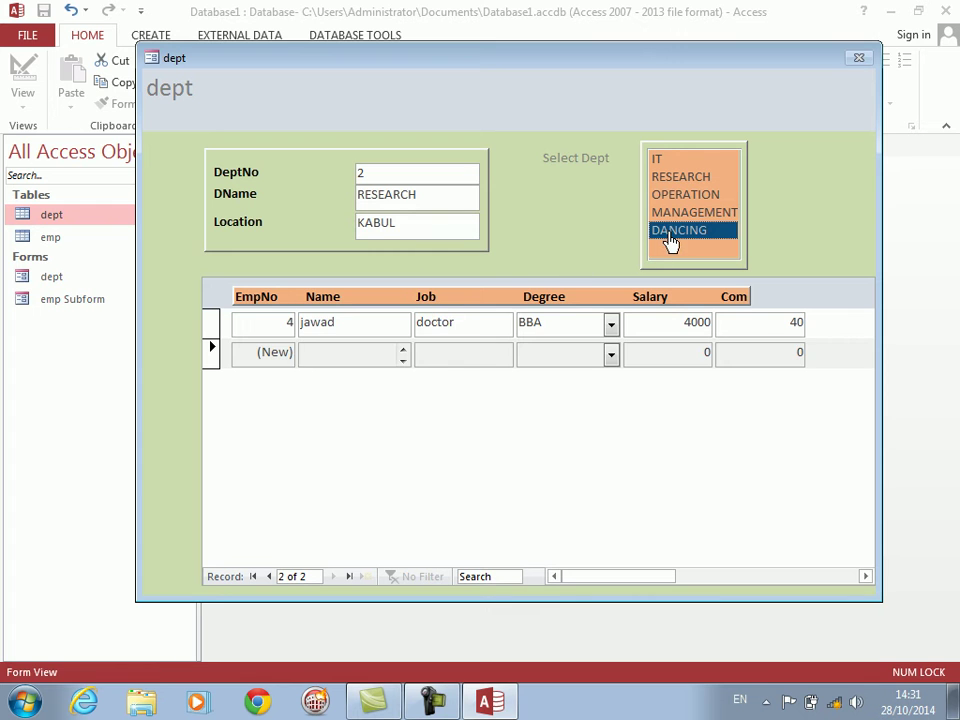
{"action": "left_click", "coordinate": [343, 325]}
{"action": "type", "text": "khalida"}
{"action": "key", "text": "Tab"}
{"action": "type", "text": "dancing"}
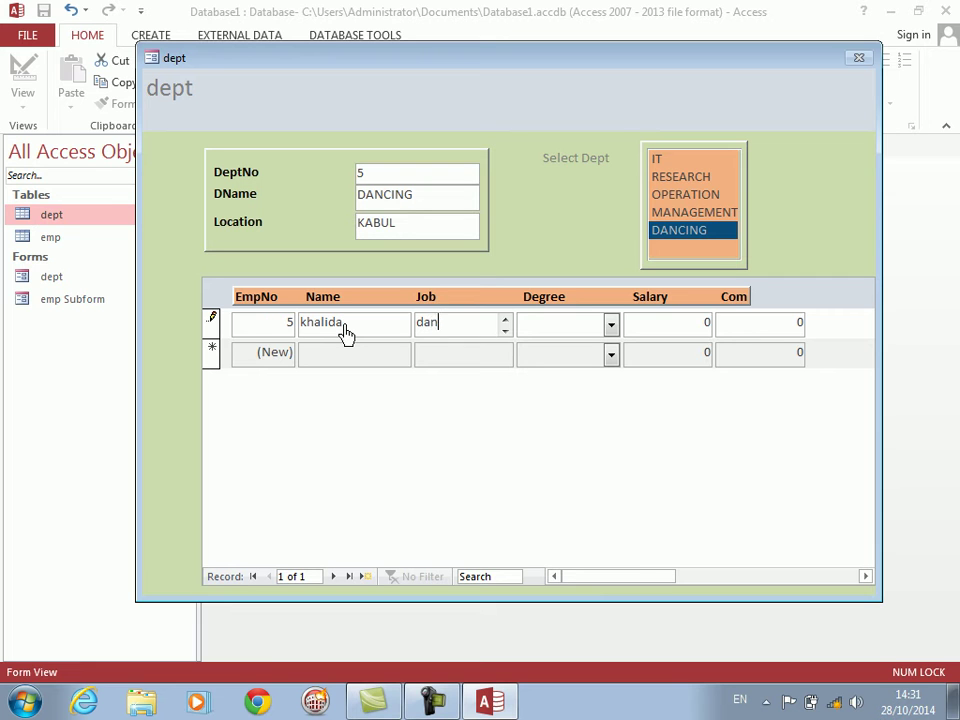
{"action": "key", "text": "Tab"}
{"action": "type", "text": "b"}
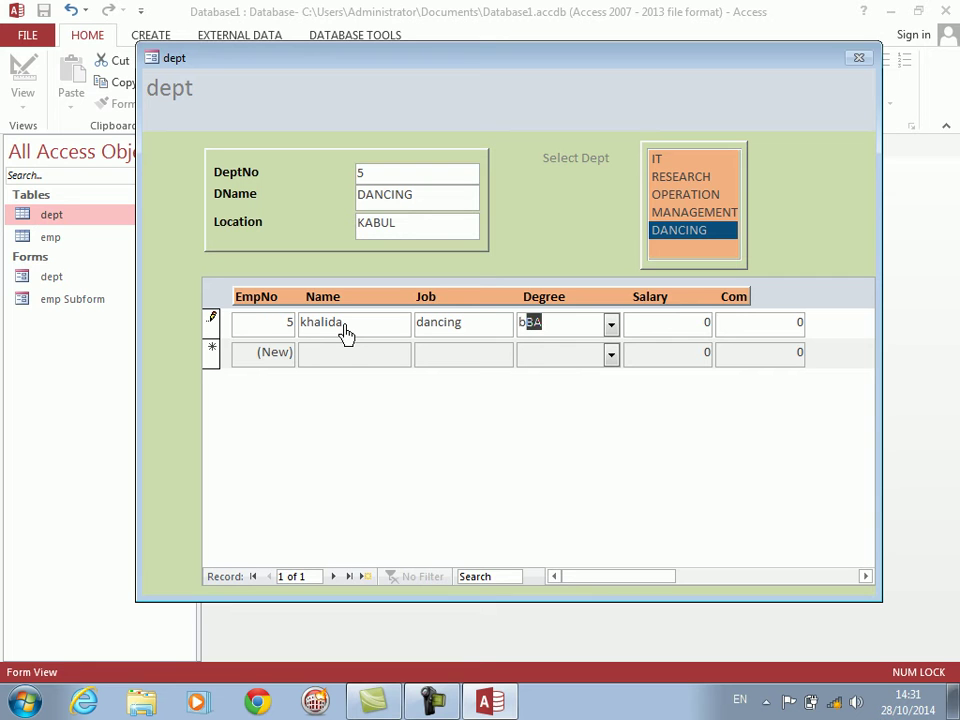
{"action": "key", "text": "Tab"}
{"action": "type", "text": "120000"}
{"action": "key", "text": "Tab"}
{"action": "type", "text": "100"}
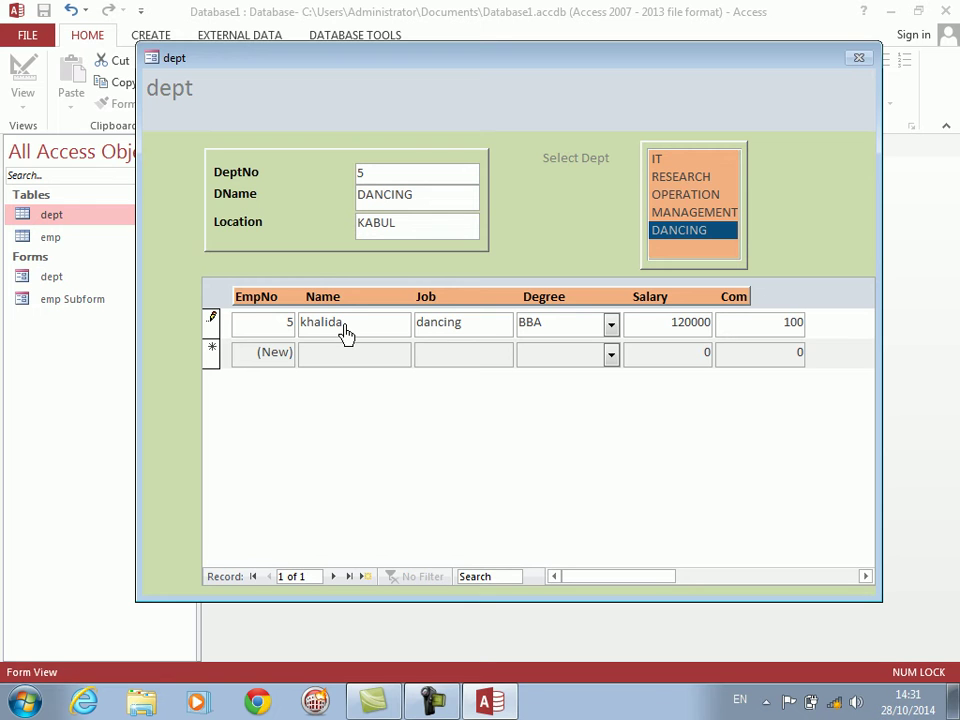
{"action": "key", "text": "Tab"}
Step: Add a second DANCING employee with the employee's name, job dancing, degree BCS, salary 30000 and com 30
{"action": "key", "text": "Tab"}
{"action": "type", "text": "karima"}
{"action": "key", "text": "Tab"}
{"action": "type", "text": "dacing"}
{"action": "key", "text": "BackSpace"}
{"action": "key", "text": "BackSpace"}
{"action": "key", "text": "BackSpace"}
{"action": "key", "text": "BackSpace"}
{"action": "type", "text": "ncing"}
{"action": "key", "text": "Tab"}
{"action": "type", "text": "BCS"}
{"action": "key", "text": "Tab"}
{"action": "type", "text": "30000"}
{"action": "key", "text": "Tab"}
{"action": "type", "text": "30"}
{"action": "key", "text": "Tab"}
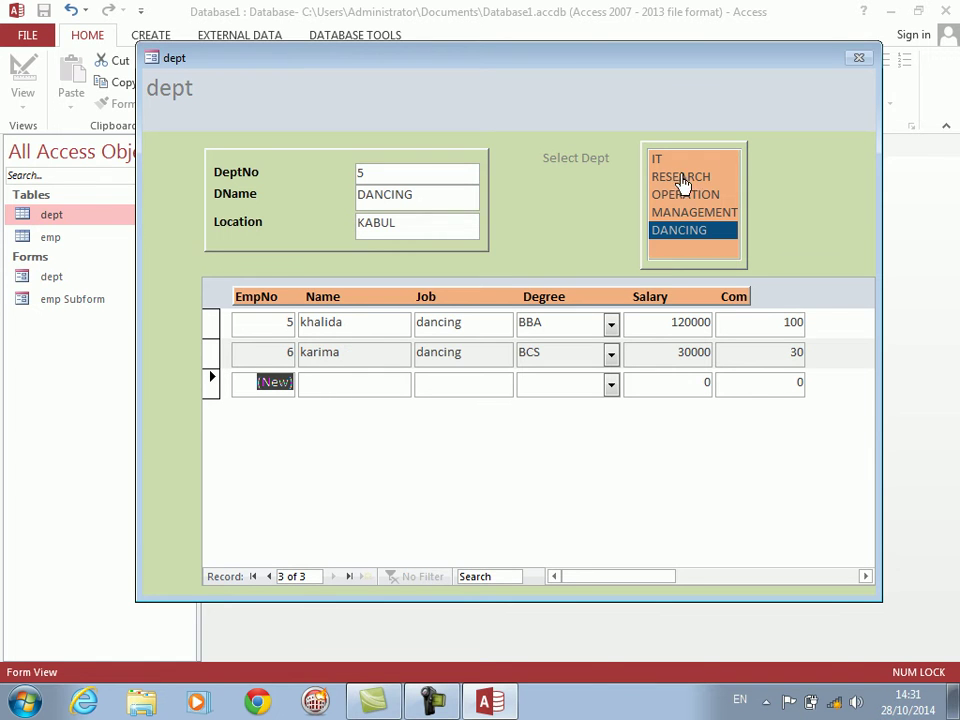
Step: Show the IT department, switch the dept form to Design View, and enlarge the subform's Form Footer to about 1 cm high
{"action": "left_click", "coordinate": [660, 162]}
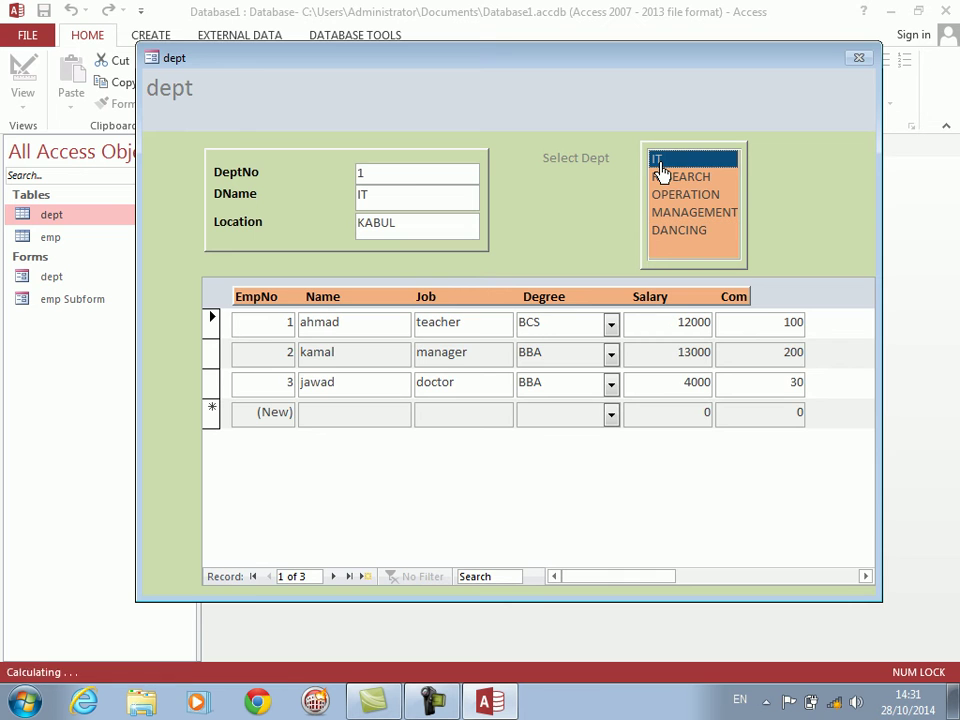
{"action": "right_click", "coordinate": [813, 211]}
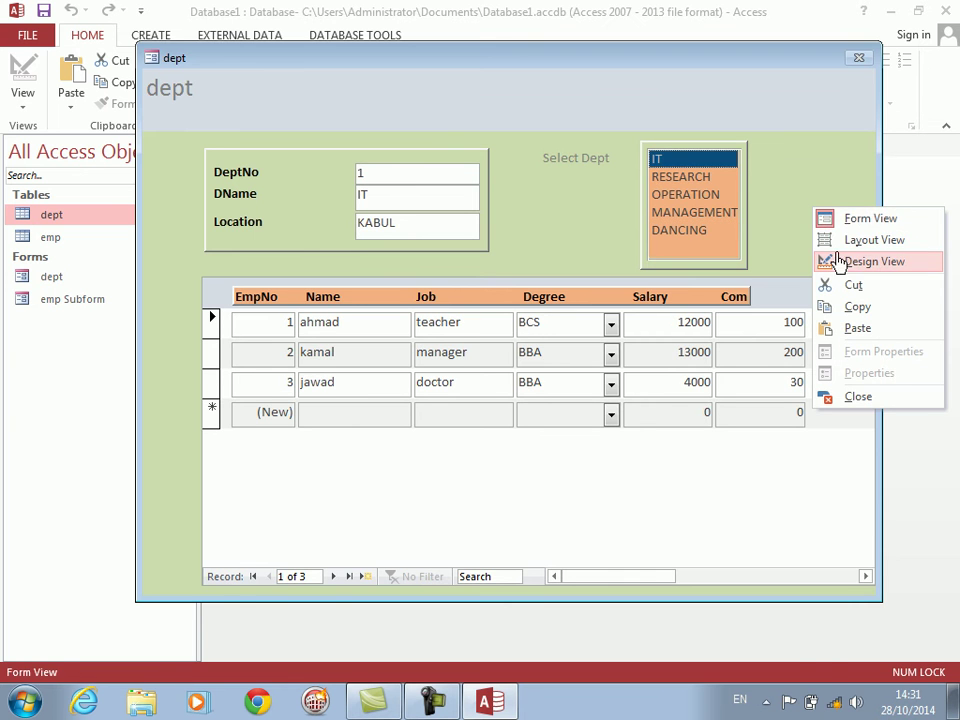
{"action": "left_click", "coordinate": [843, 262]}
{"action": "left_click", "coordinate": [607, 563]}
{"action": "left_click", "coordinate": [606, 592]}
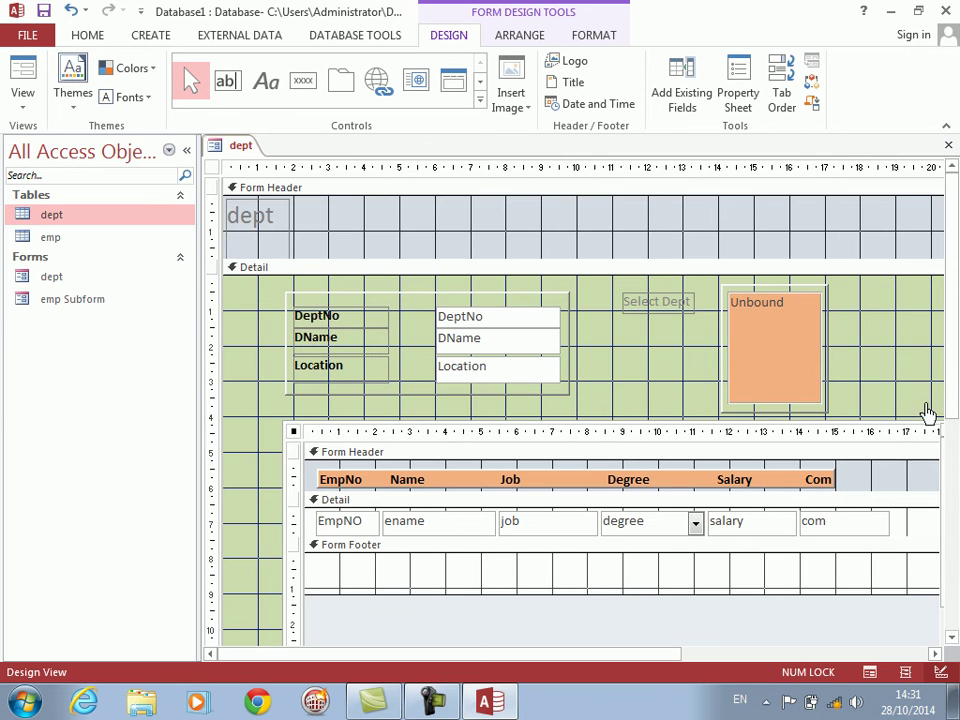
Step: Add a text box to the subform's Form Footer with the formula =sum(salary)+sum(com)
{"action": "left_click_drag", "start_coordinate": [952, 362], "coordinate": [953, 445]}
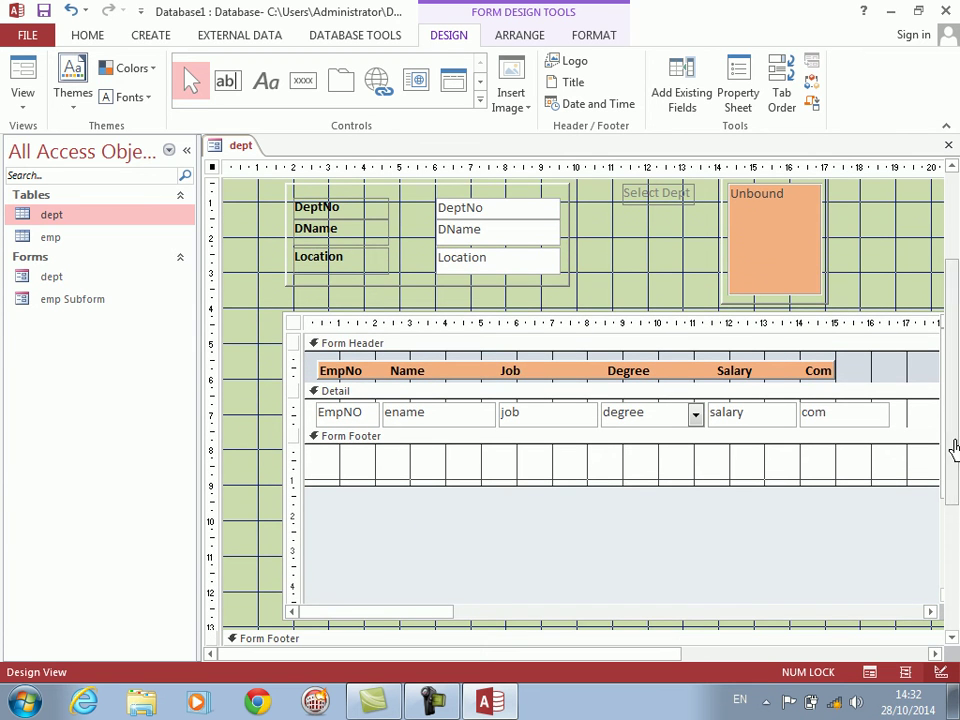
{"action": "left_click", "coordinate": [226, 82]}
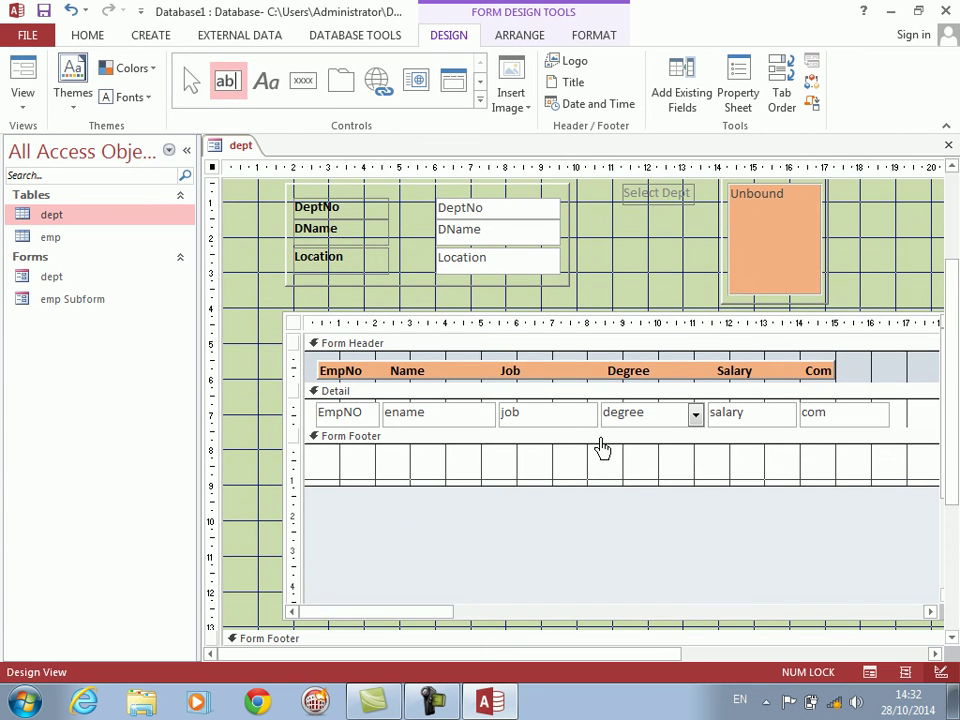
{"action": "left_click_drag", "start_coordinate": [606, 456], "coordinate": [688, 480]}
{"action": "left_click", "coordinate": [688, 480]}
{"action": "type", "text": "=sum(sal"}
{"action": "type", "text": "ary)+sum"}
{"action": "type", "text": "(com)"}
{"action": "key", "text": "Return"}
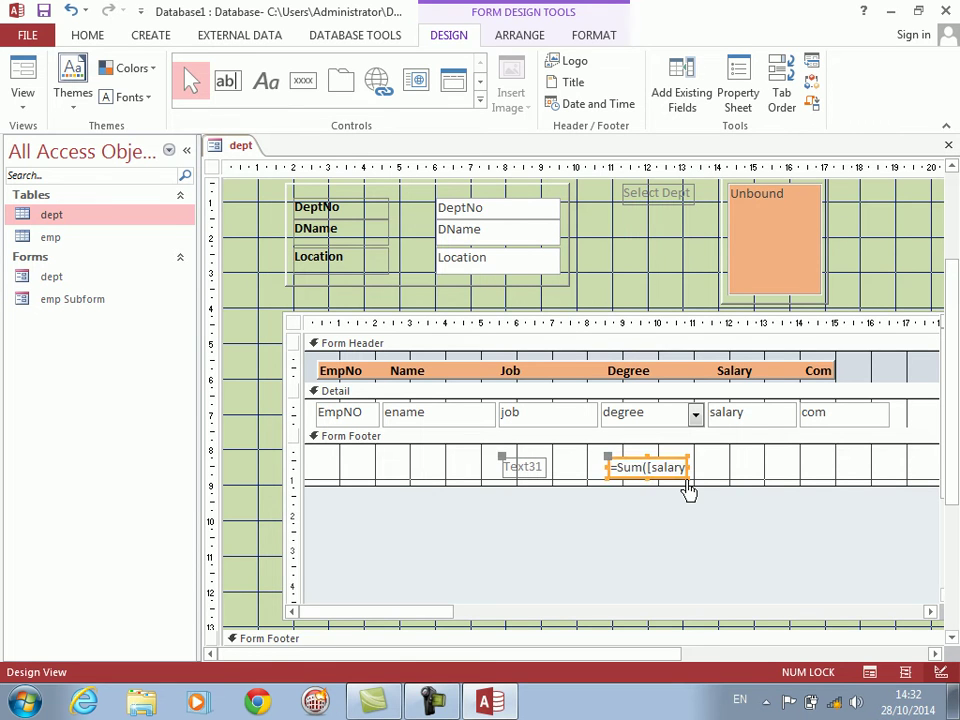
Step: Change the caption of the footer text box's label to Total Amount
{"action": "left_click", "coordinate": [523, 470]}
{"action": "left_click", "coordinate": [524, 469]}
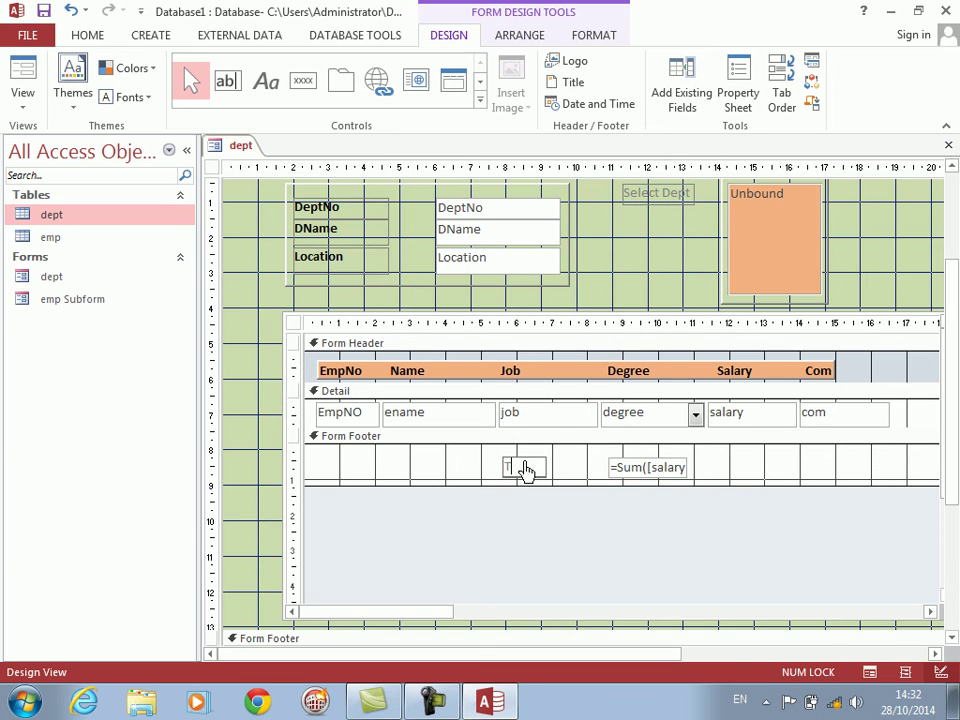
{"action": "key", "text": "BackSpace"}
{"action": "key", "text": "Caps_Lock"}
{"action": "type", "text": "O"}
{"action": "key", "text": "BackSpace"}
{"action": "key", "text": "Caps_Lock"}
{"action": "type", "text": "otal"}
{"action": "key", "text": "Caps_Lock"}
{"action": "type", "text": "A"}
{"action": "key", "text": "Caps_Lock"}
{"action": "type", "text": "mount"}
{"action": "key", "text": "Return"}
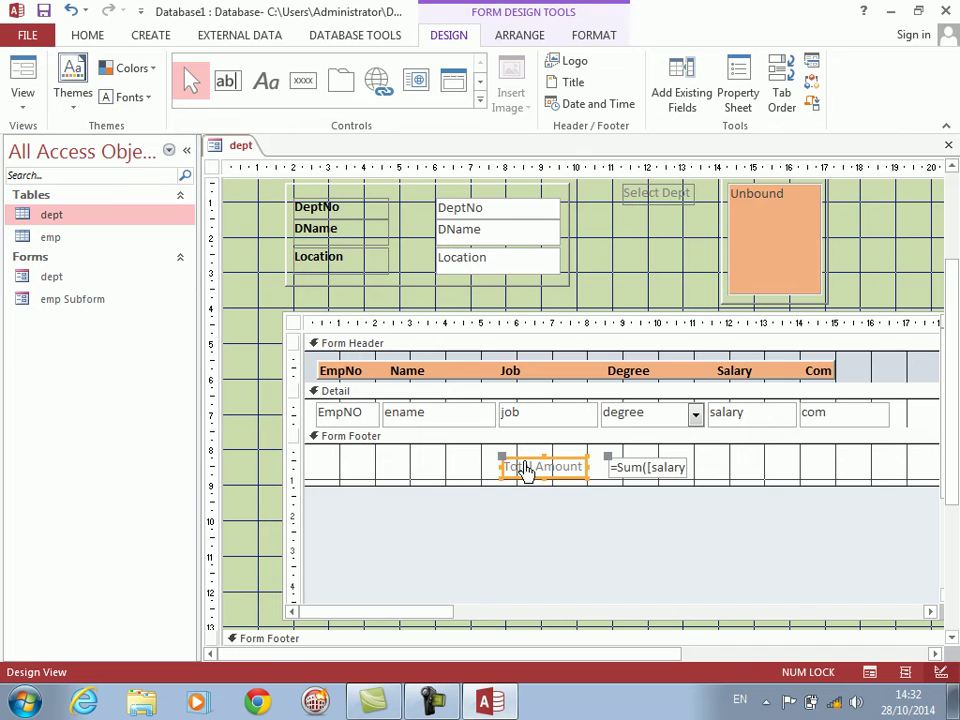
Step: Make the Total Amount label and its formula text box bold with black text
{"action": "left_click", "coordinate": [650, 470], "text": "shift"}
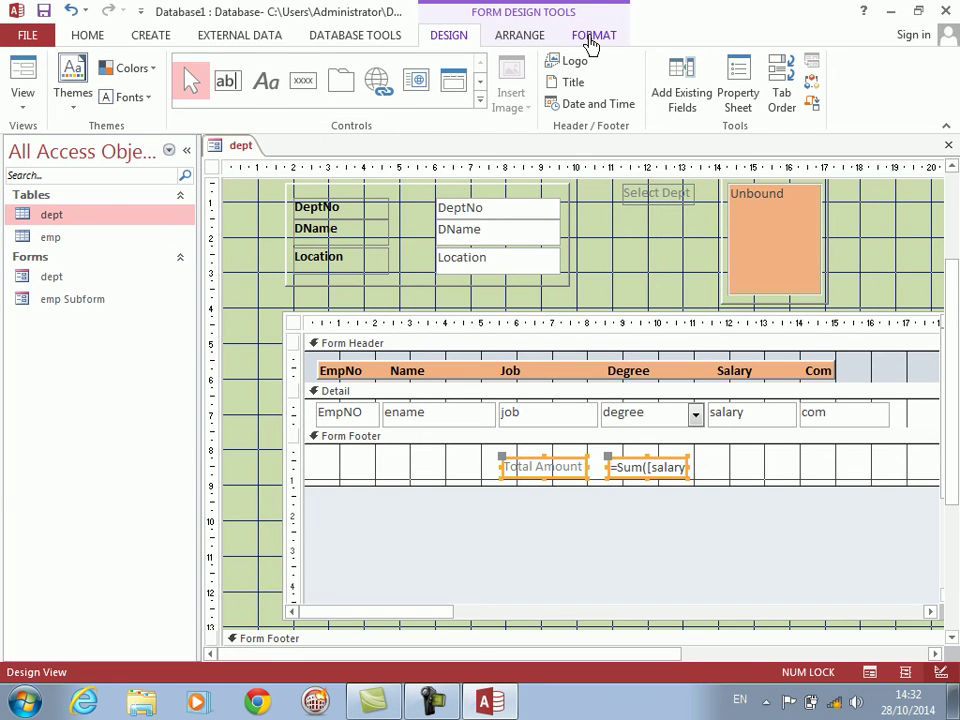
{"action": "left_click", "coordinate": [592, 37]}
{"action": "left_click", "coordinate": [134, 99]}
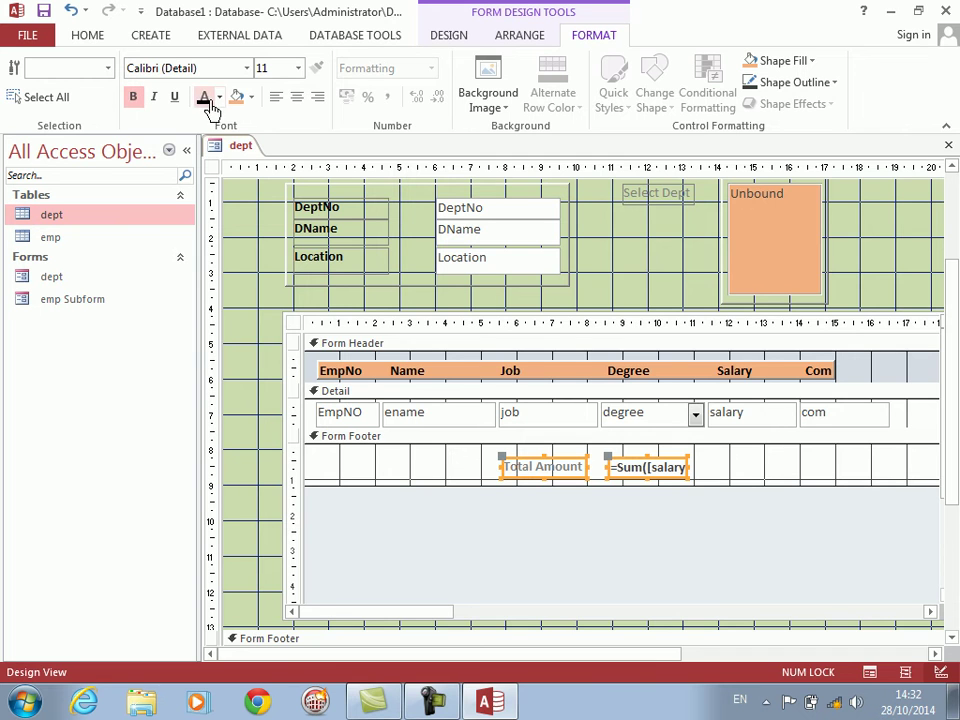
{"action": "left_click", "coordinate": [450, 462]}
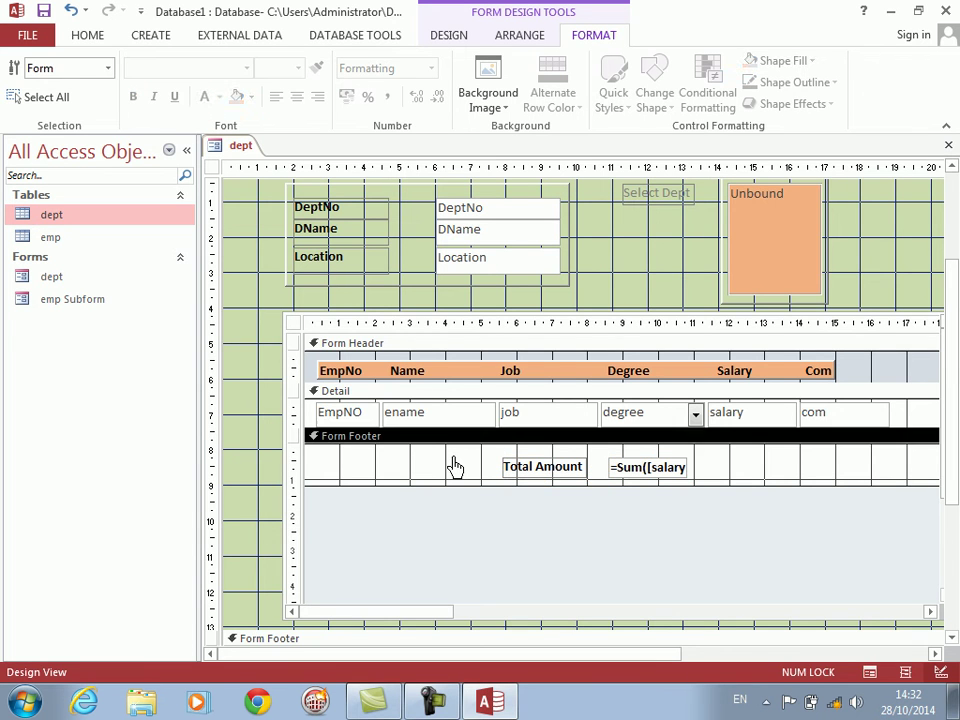
Step: Duplicate the Total Amount label and text box, and place the copy on the same row before the original in the footer
{"action": "left_click_drag", "start_coordinate": [491, 484], "coordinate": [680, 474]}
{"action": "key", "text": "ctrl+v"}
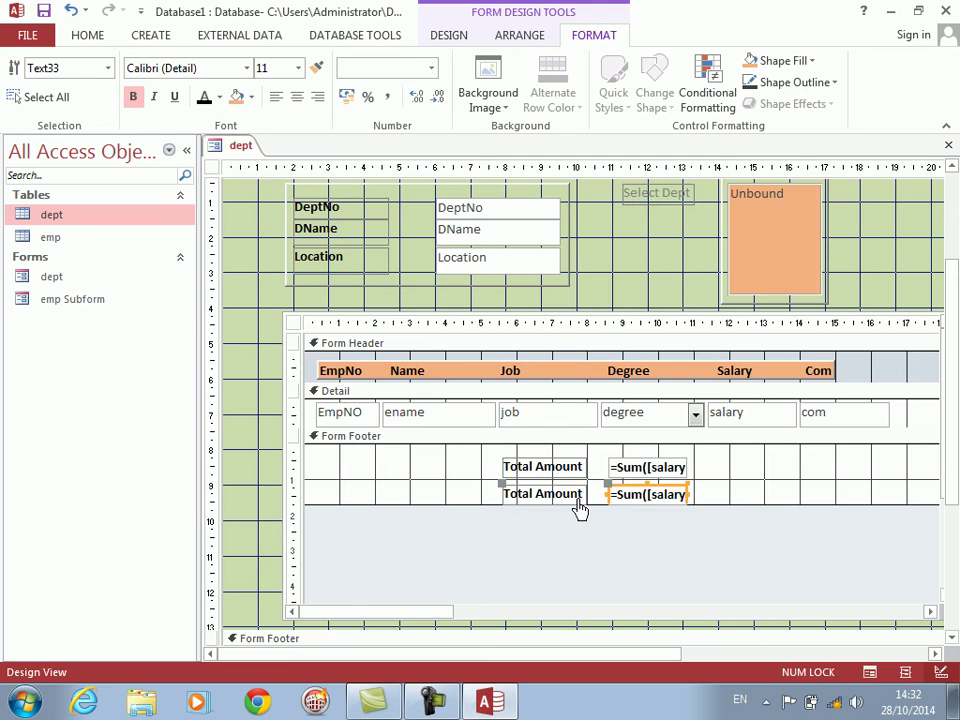
{"action": "left_click", "coordinate": [472, 500]}
{"action": "left_click_drag", "start_coordinate": [529, 499], "coordinate": [370, 476]}
{"action": "key", "text": "Left"}
{"action": "key", "text": "Left"}
{"action": "key", "text": "Left"}
{"action": "key", "text": "Left"}
{"action": "key", "text": "Left"}
{"action": "key", "text": "Left"}
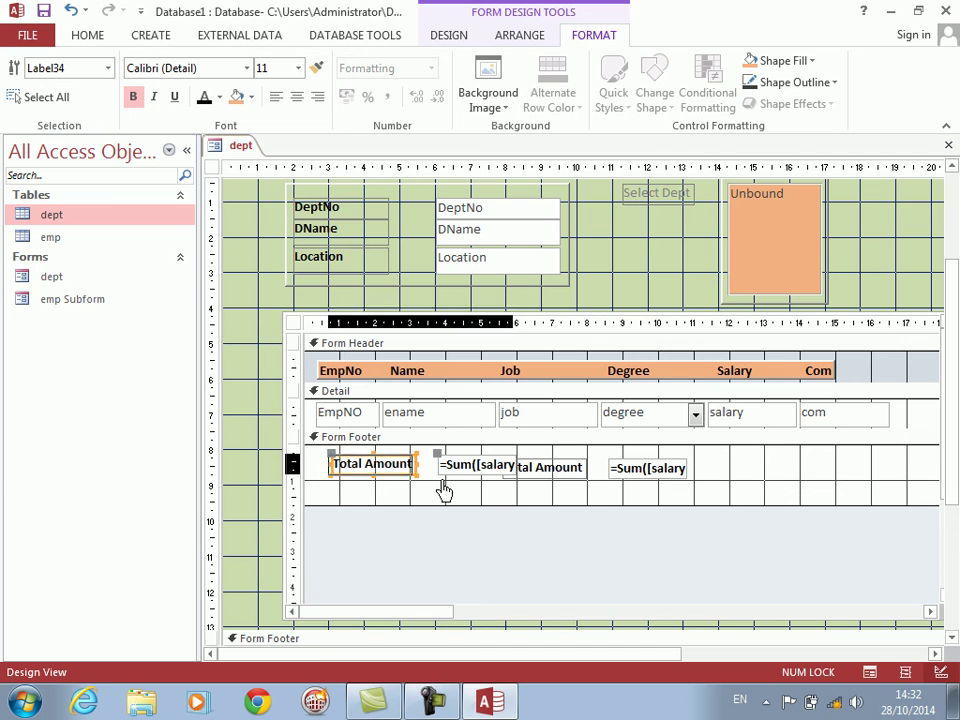
{"action": "key", "text": "Down"}
{"action": "key", "text": "Down"}
{"action": "key", "text": "Up"}
{"action": "key", "text": "Up"}
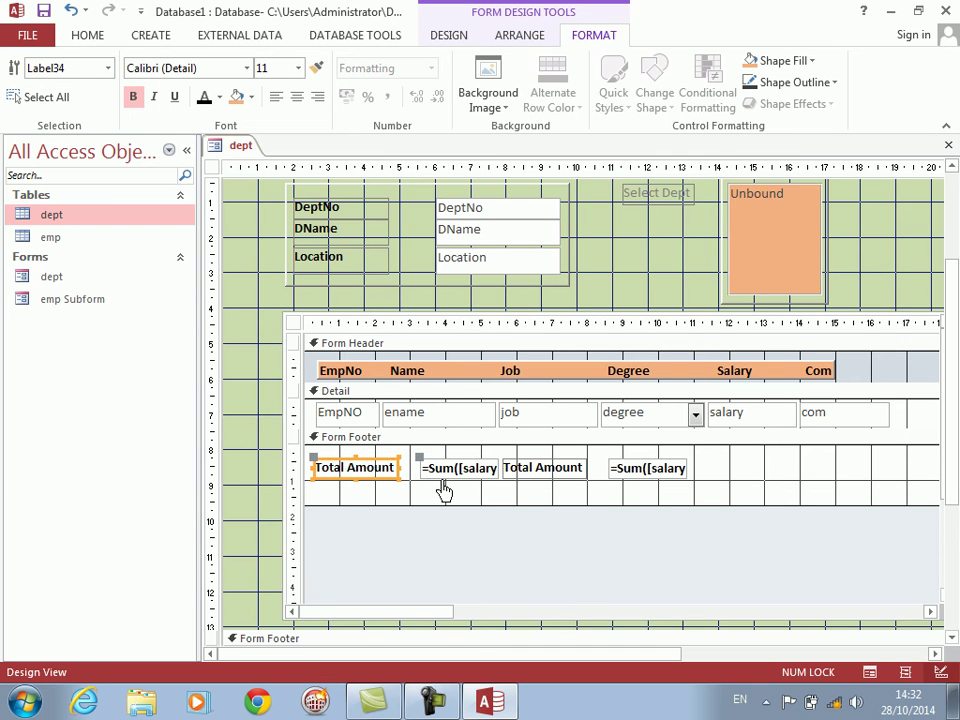
Step: Change the copied label to Total Employee and set its text box formula to =count(empno)
{"action": "left_click", "coordinate": [385, 481]}
{"action": "key", "text": "BackSpace"}
{"action": "key", "text": "BackSpace"}
{"action": "type", "text": "Employee"}
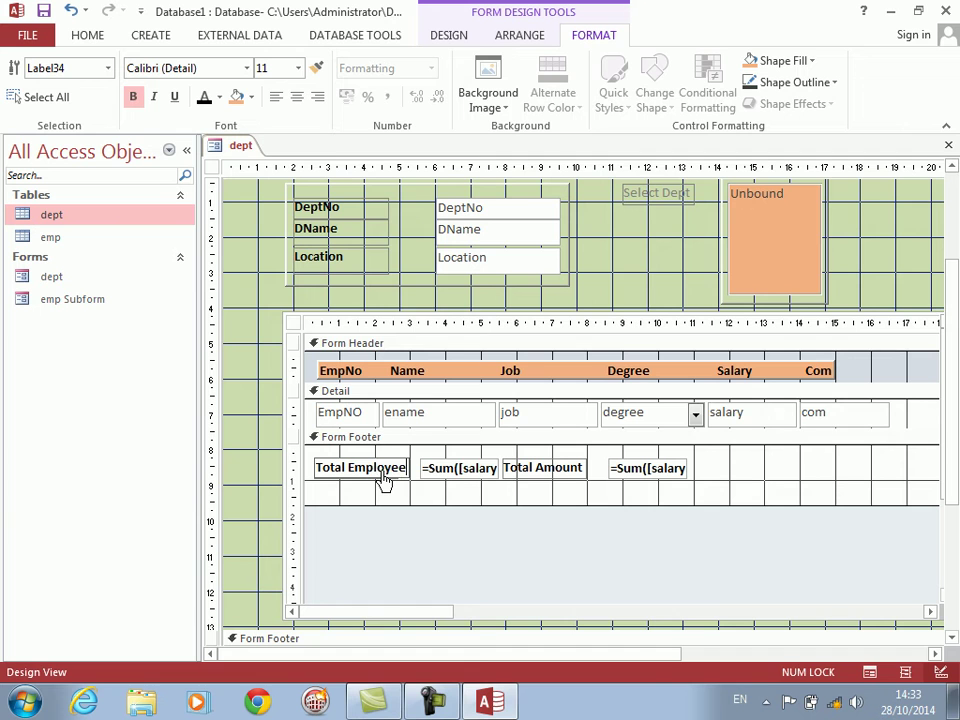
{"action": "left_click", "coordinate": [450, 482]}
{"action": "left_click", "coordinate": [459, 482]}
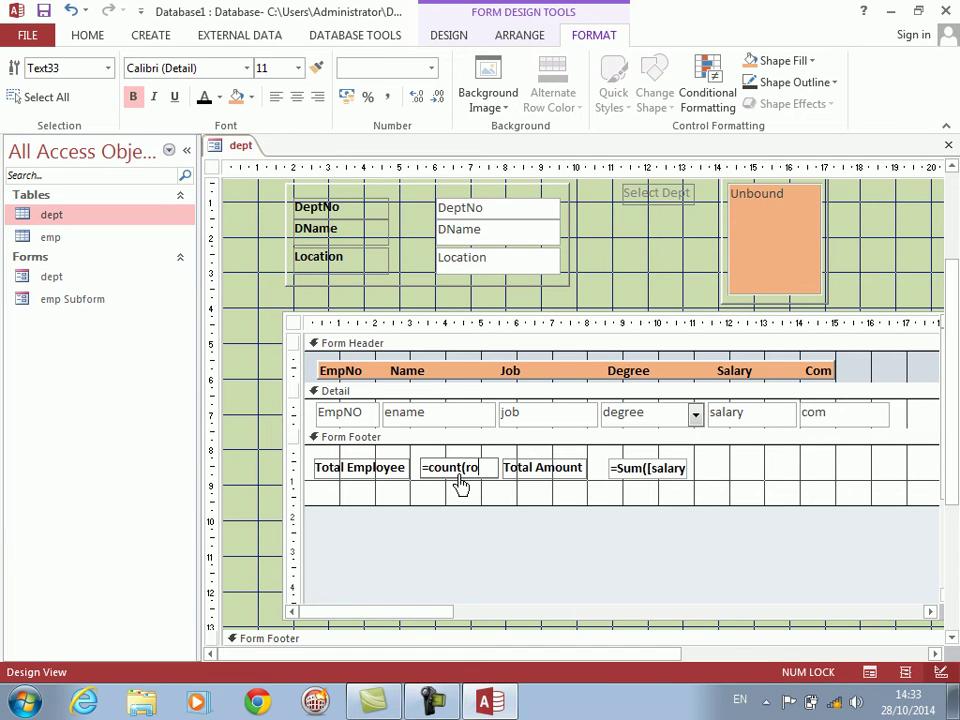
{"action": "type", "text": "no)"}
{"action": "key", "text": "Return"}
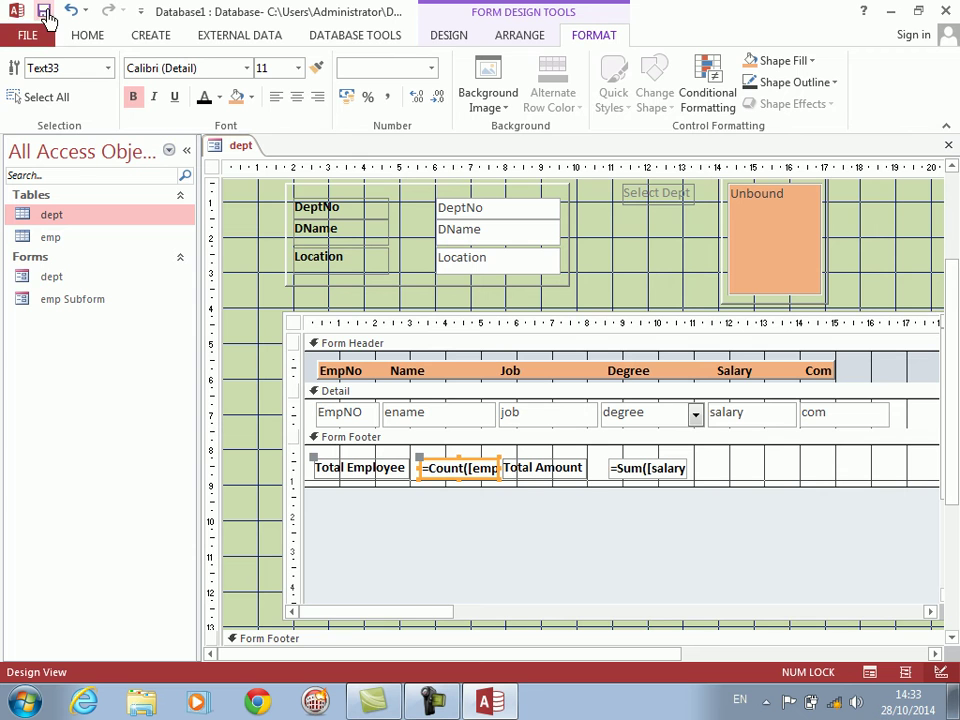
Step: Switch to Form View and go through the departments from IT to DANCING to check the employee and amount totals
{"action": "left_click", "coordinate": [445, 38]}
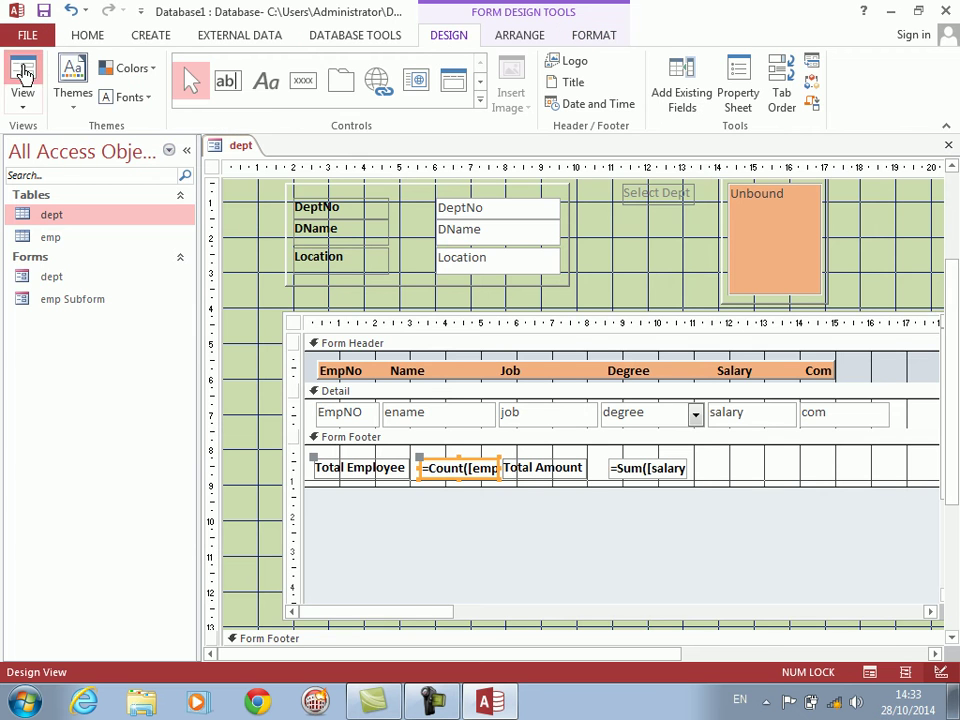
{"action": "left_click", "coordinate": [22, 72]}
{"action": "left_click_drag", "start_coordinate": [503, 186], "coordinate": [478, 135]}
{"action": "left_click", "coordinate": [708, 231]}
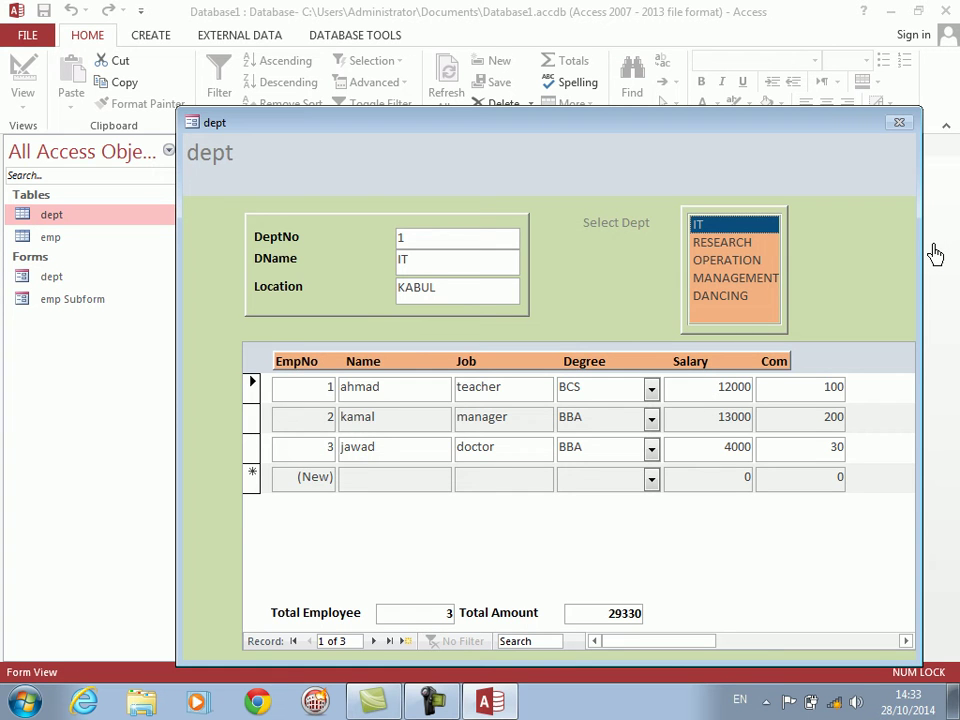
{"action": "key", "text": "Down"}
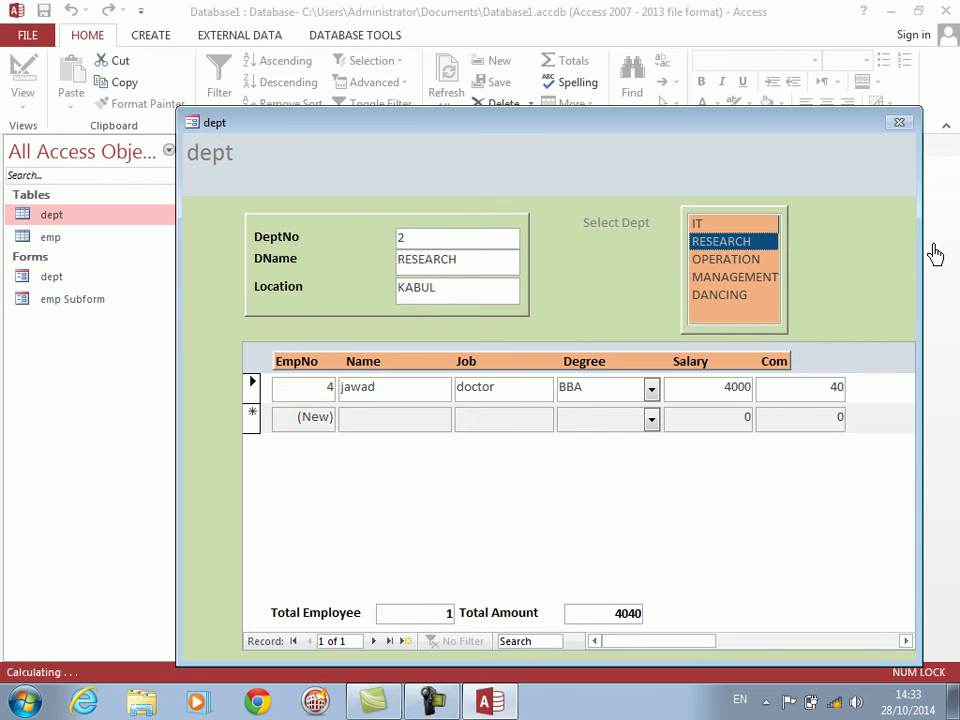
{"action": "key", "text": "Down"}
{"action": "key", "text": "Down"}
{"action": "key", "text": "Down"}
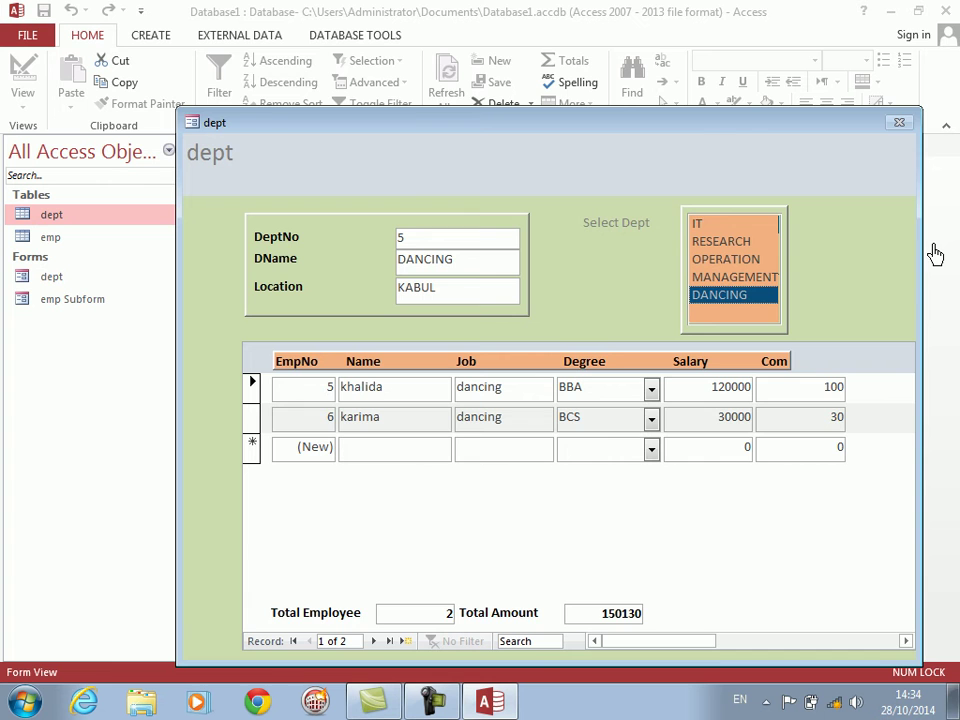
{"action": "left_click_drag", "start_coordinate": [677, 133], "coordinate": [629, 77]}
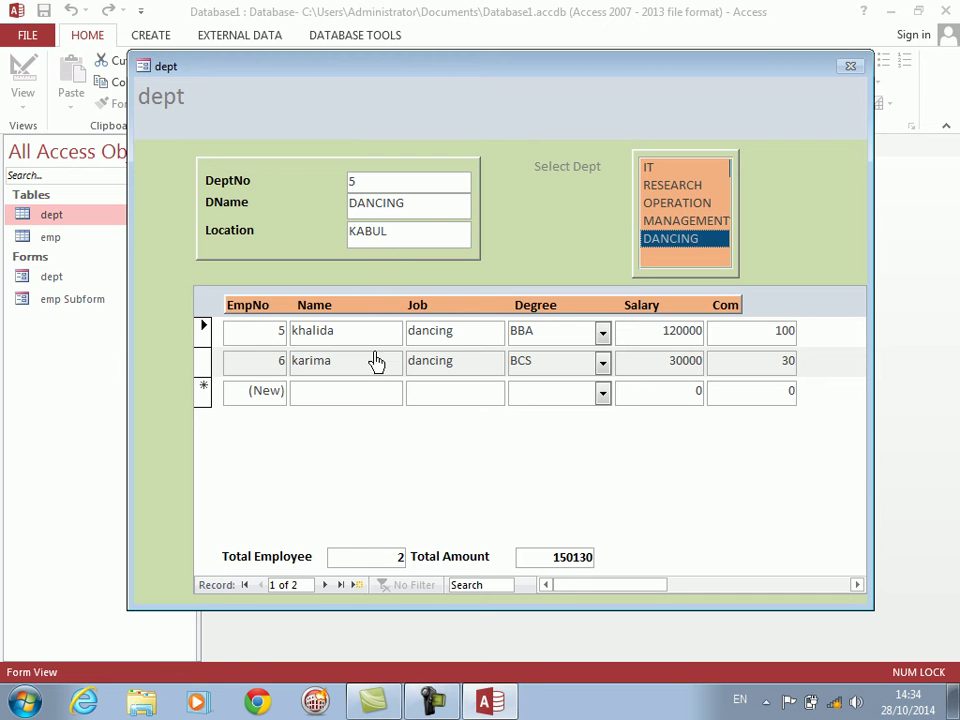
Step: Return to Design View, narrow the subform's com text box, and widen the orange rectangle behind the column headings to nearly the same edge
{"action": "right_click", "coordinate": [534, 230]}
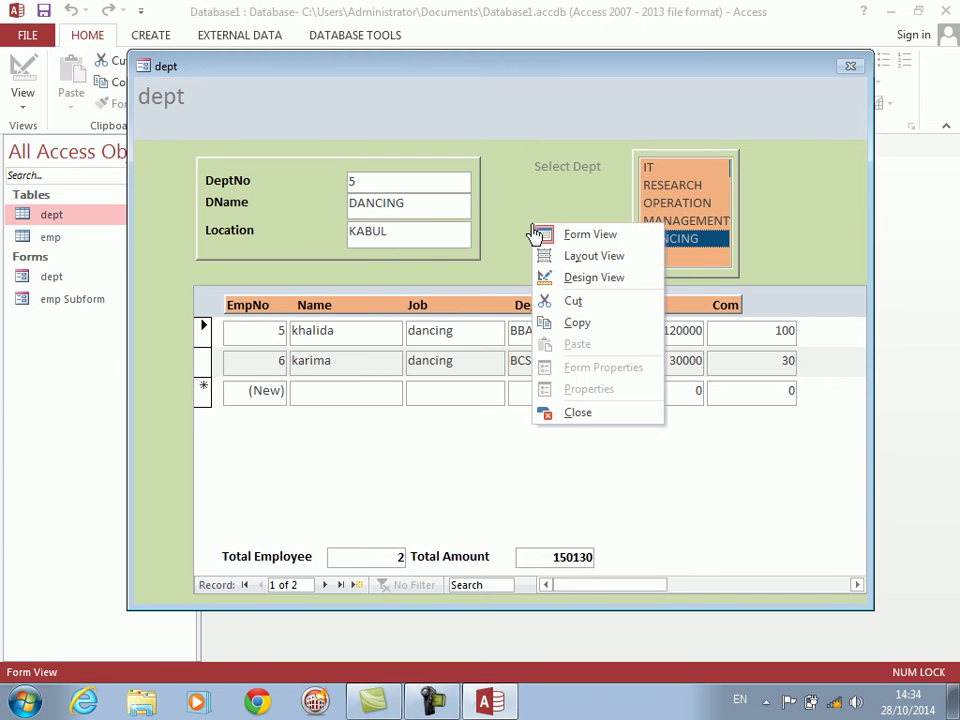
{"action": "left_click", "coordinate": [565, 279]}
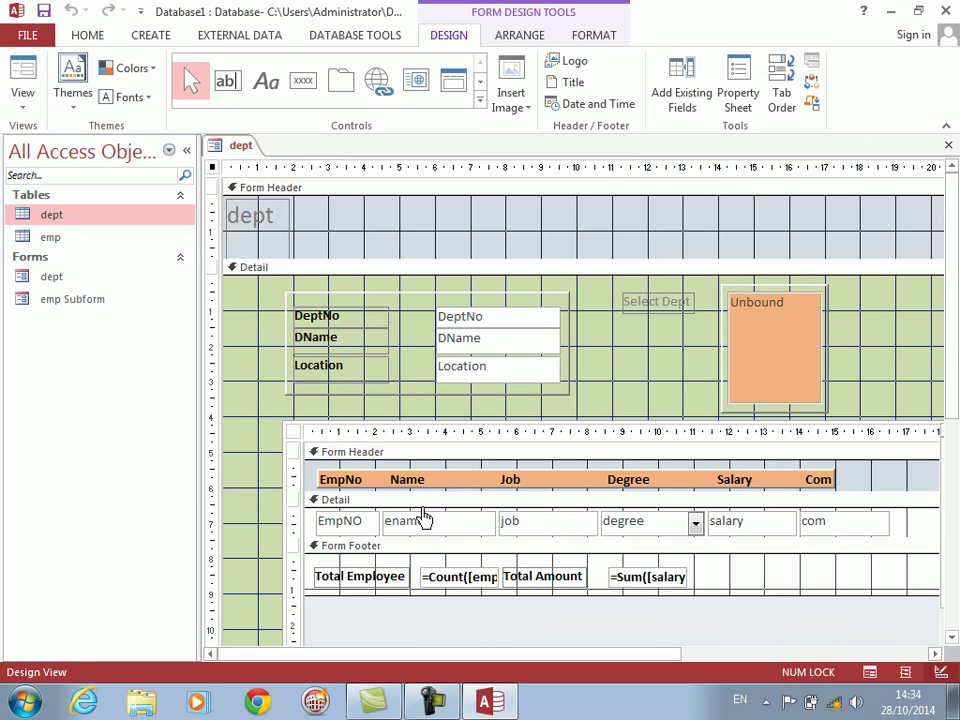
{"action": "left_click", "coordinate": [872, 534]}
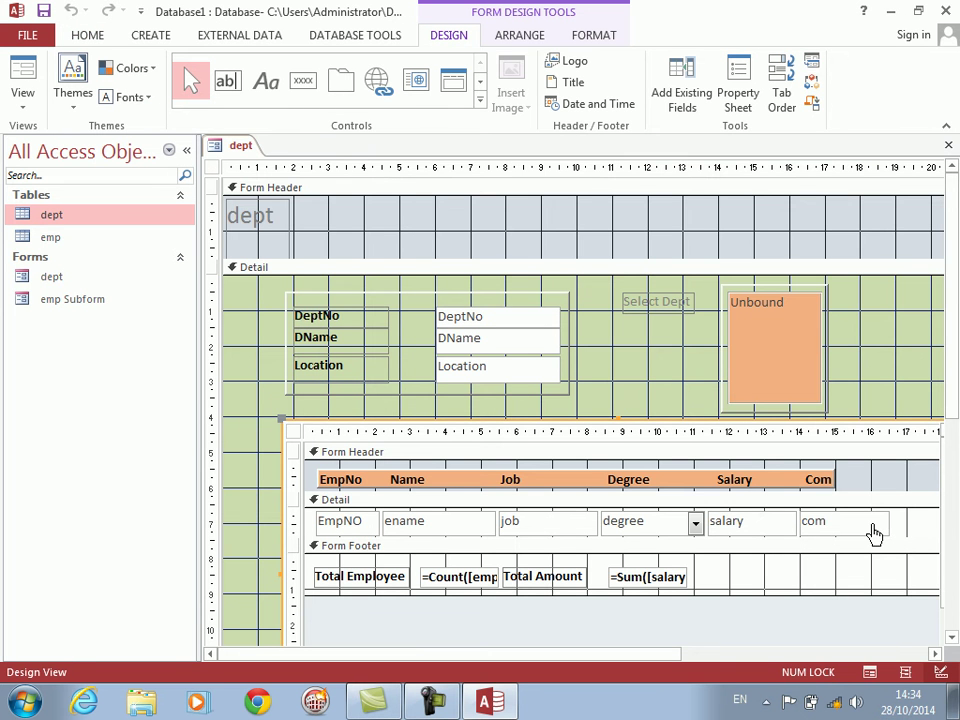
{"action": "left_click", "coordinate": [872, 534]}
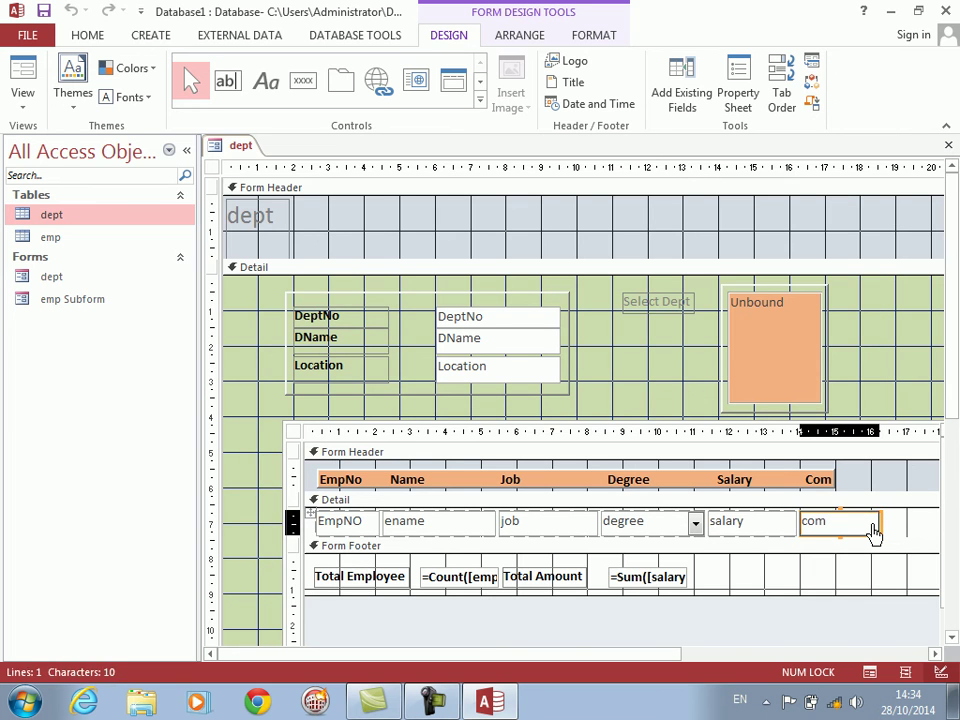
{"action": "left_click", "coordinate": [818, 491]}
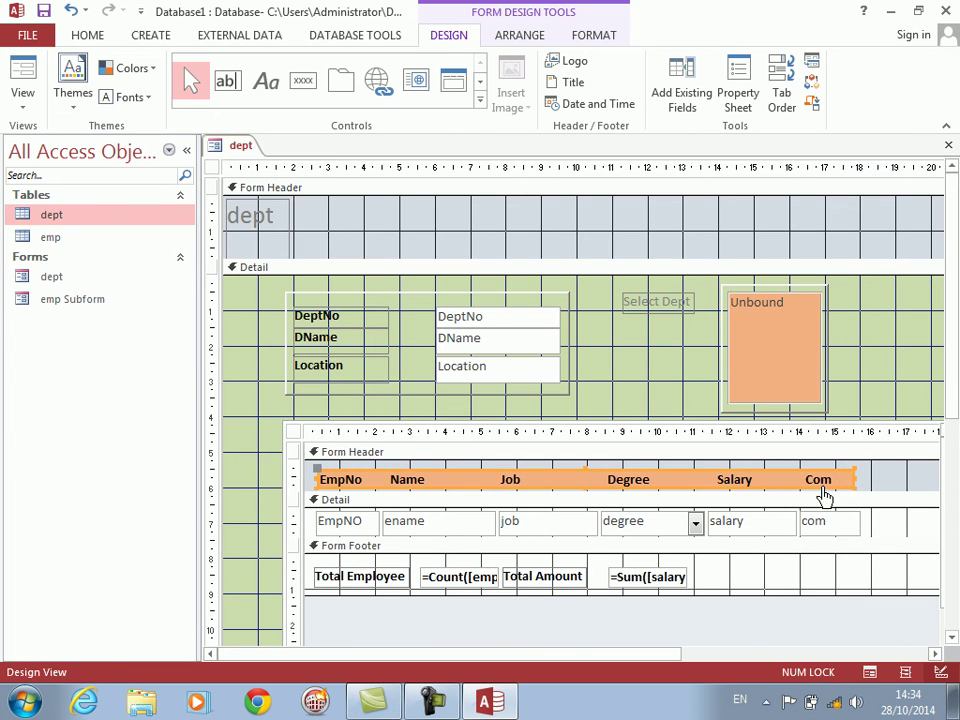
Step: Remove the layout grouping from the subform's row of Detail fields, from EmpNO to com, and slightly reduce the Detail section's height
{"action": "left_click_drag", "start_coordinate": [874, 536], "coordinate": [340, 537]}
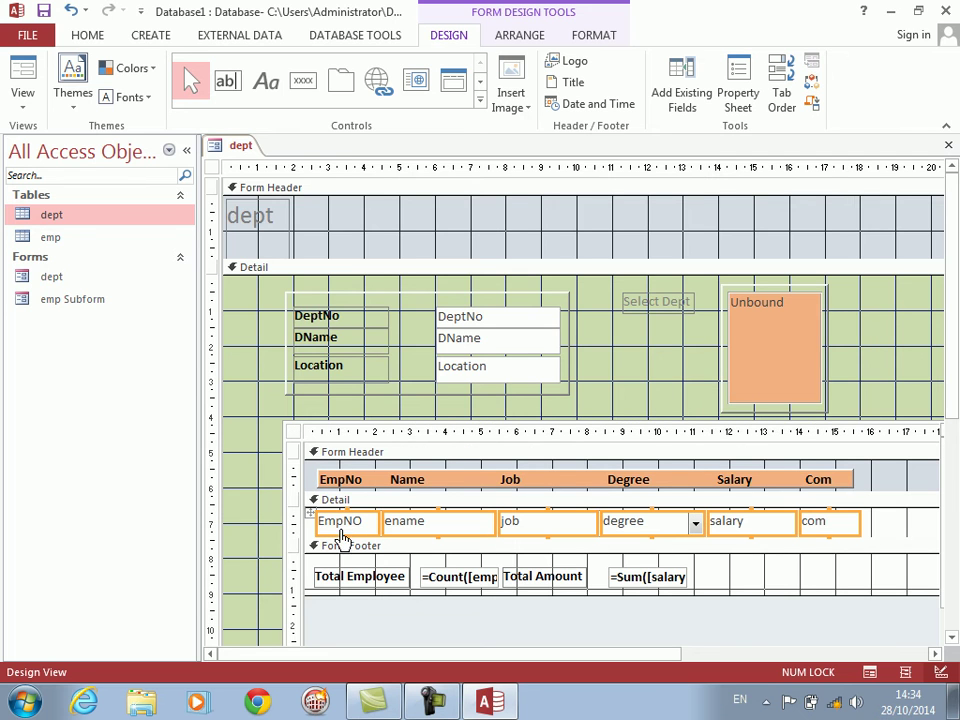
{"action": "left_click", "coordinate": [521, 40]}
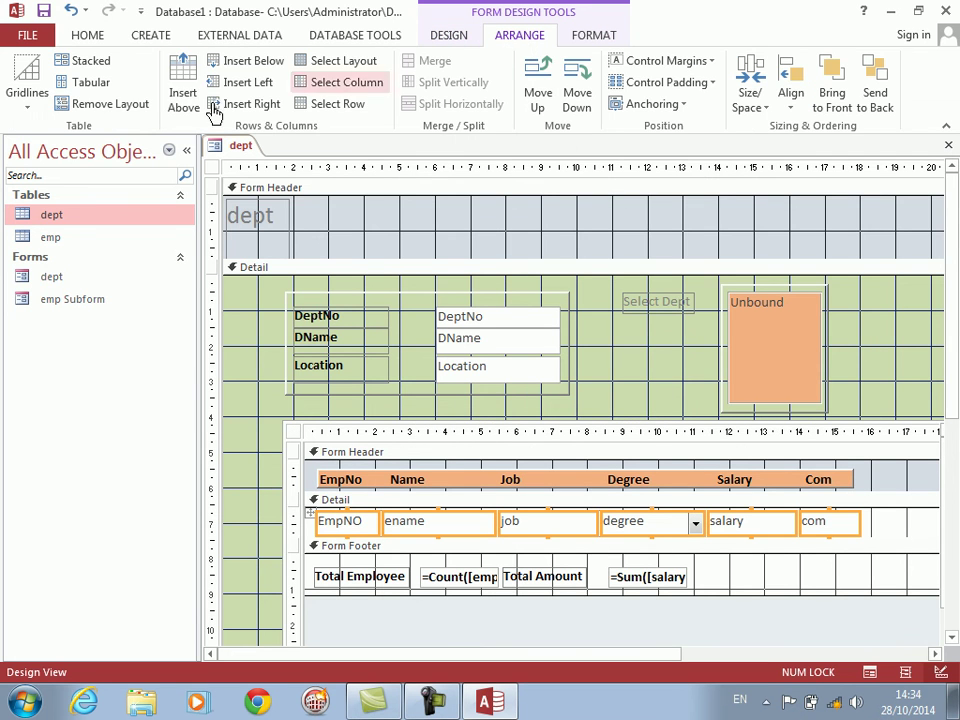
{"action": "left_click", "coordinate": [110, 104]}
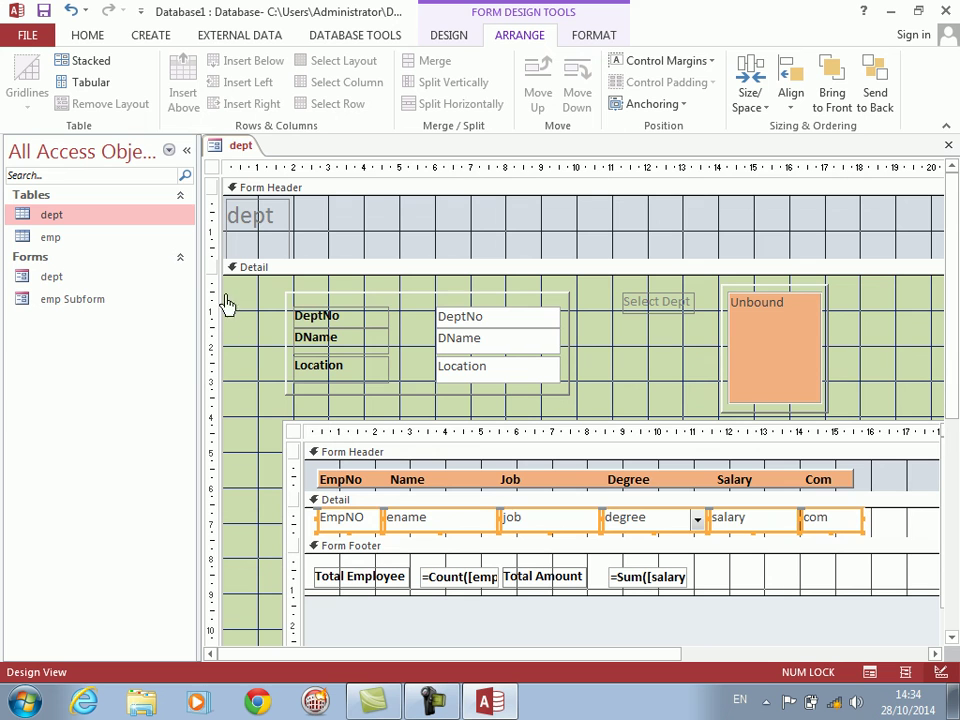
{"action": "left_click_drag", "start_coordinate": [400, 545], "coordinate": [401, 536]}
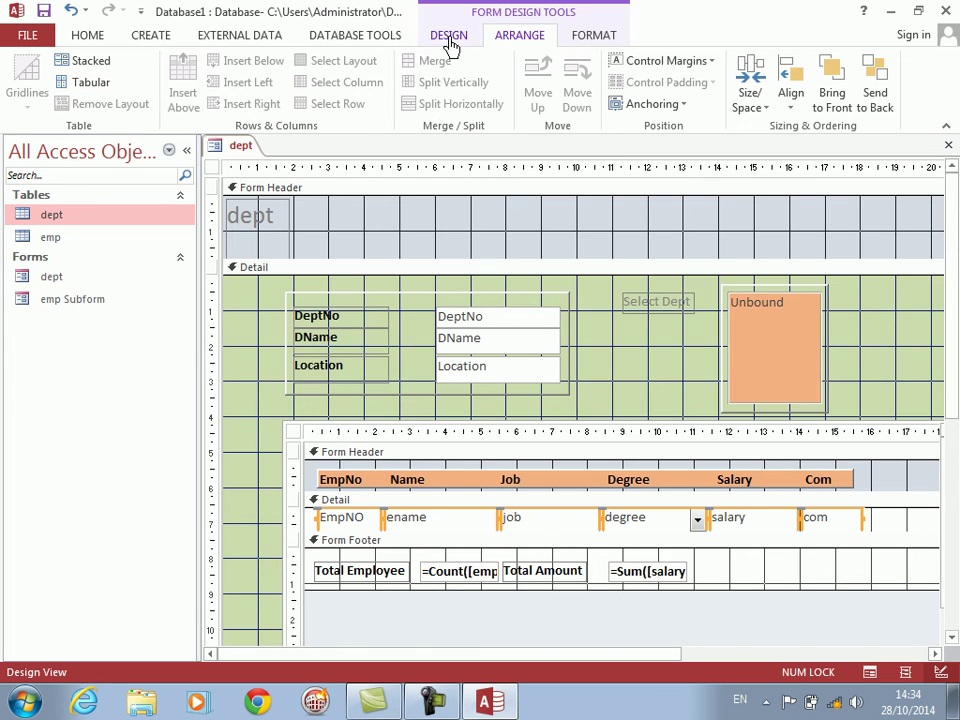
{"action": "left_click", "coordinate": [451, 40]}
{"action": "right_click", "coordinate": [648, 366]}
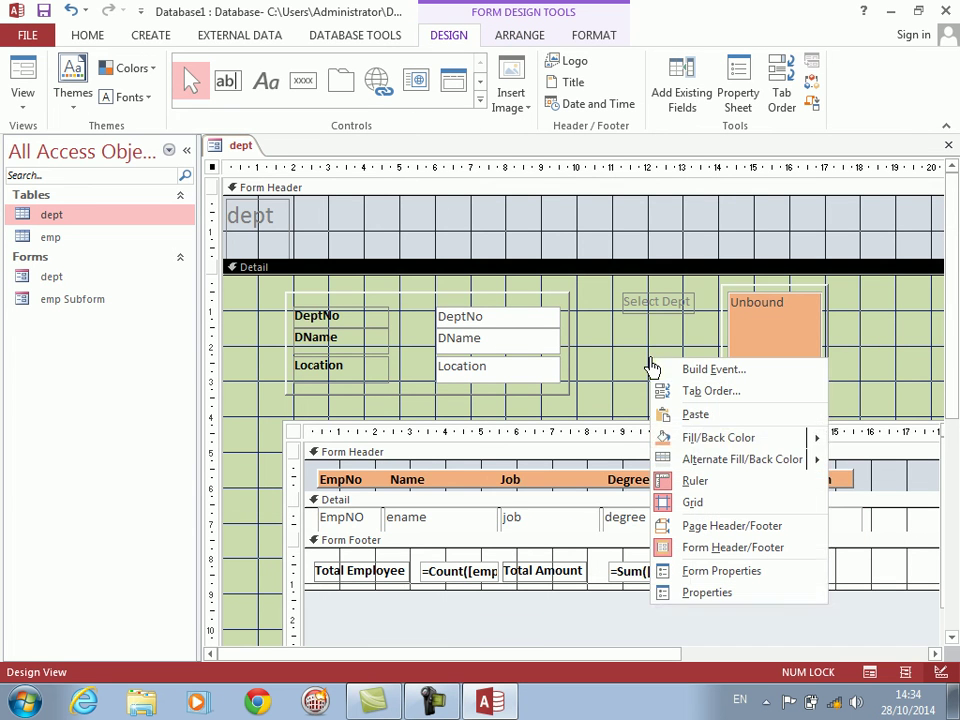
{"action": "mouse_move", "coordinate": [752, 445]}
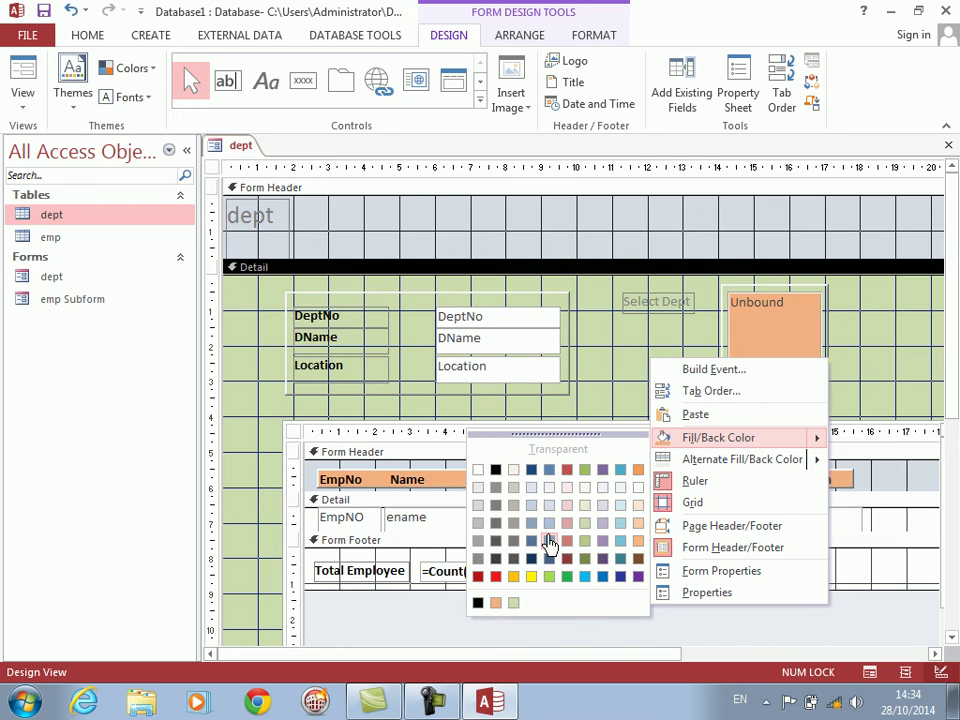
{"action": "left_click", "coordinate": [880, 388]}
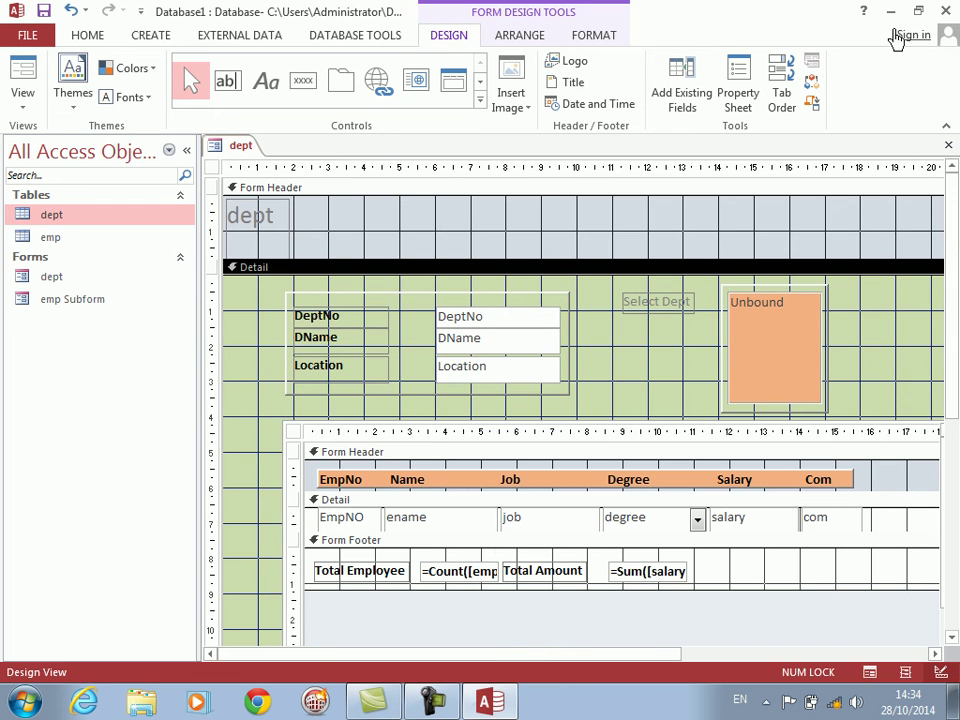
Step: Switch to Paint in a maximized window and enlarge the blank canvas to 991 × 548 px
{"action": "left_click", "coordinate": [890, 11]}
{"action": "left_click", "coordinate": [27, 708]}
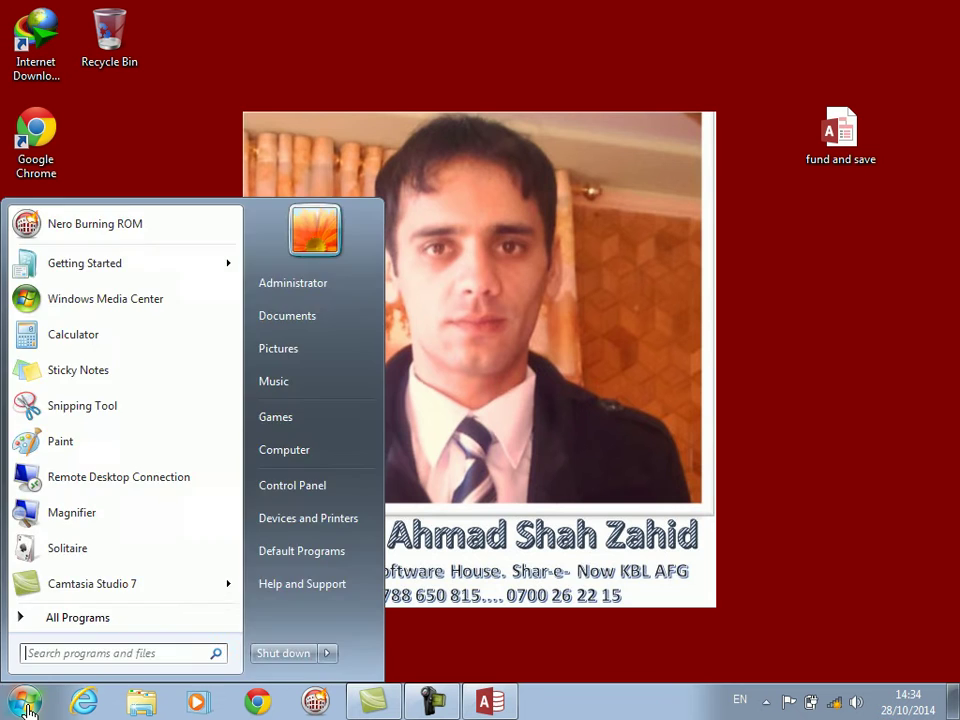
{"action": "type", "text": "pbrush"}
{"action": "key", "text": "Return"}
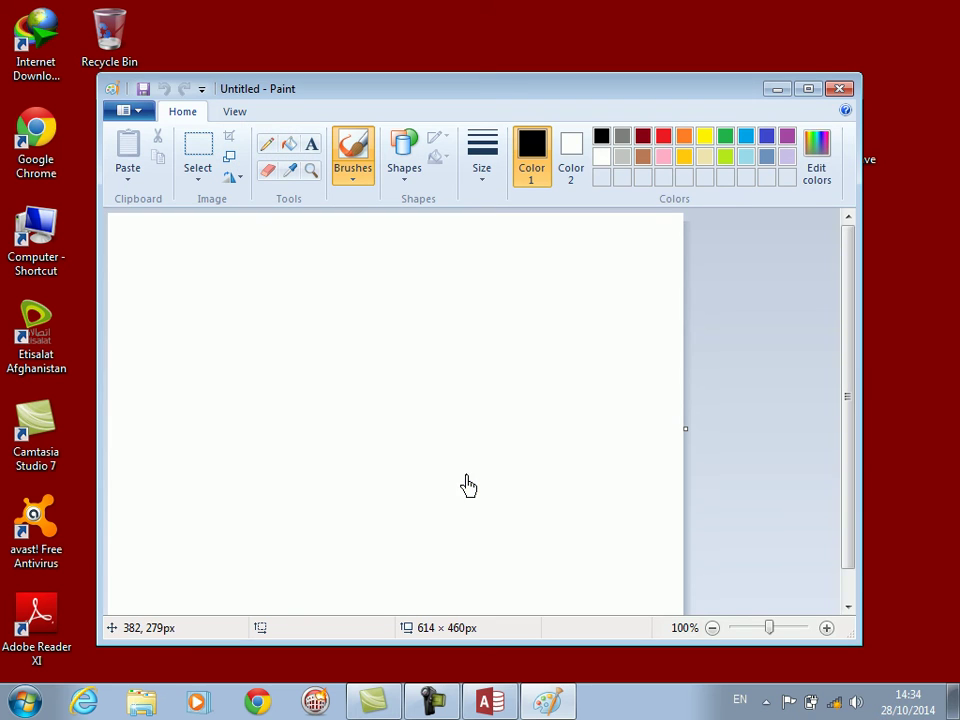
{"action": "left_click", "coordinate": [810, 90]}
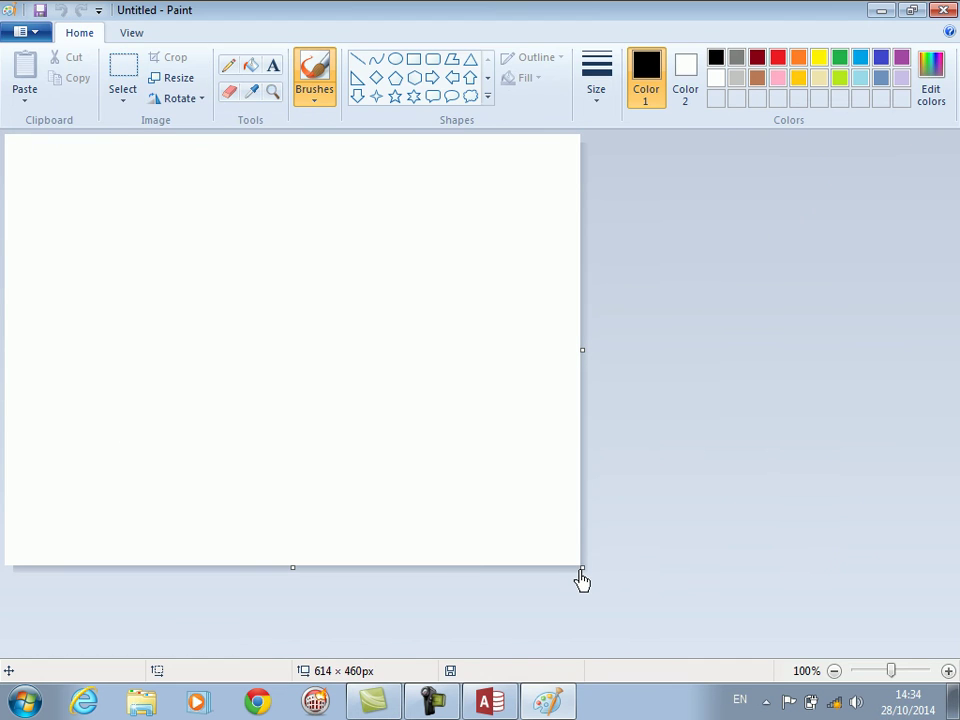
{"action": "left_click_drag", "start_coordinate": [582, 569], "coordinate": [936, 652]}
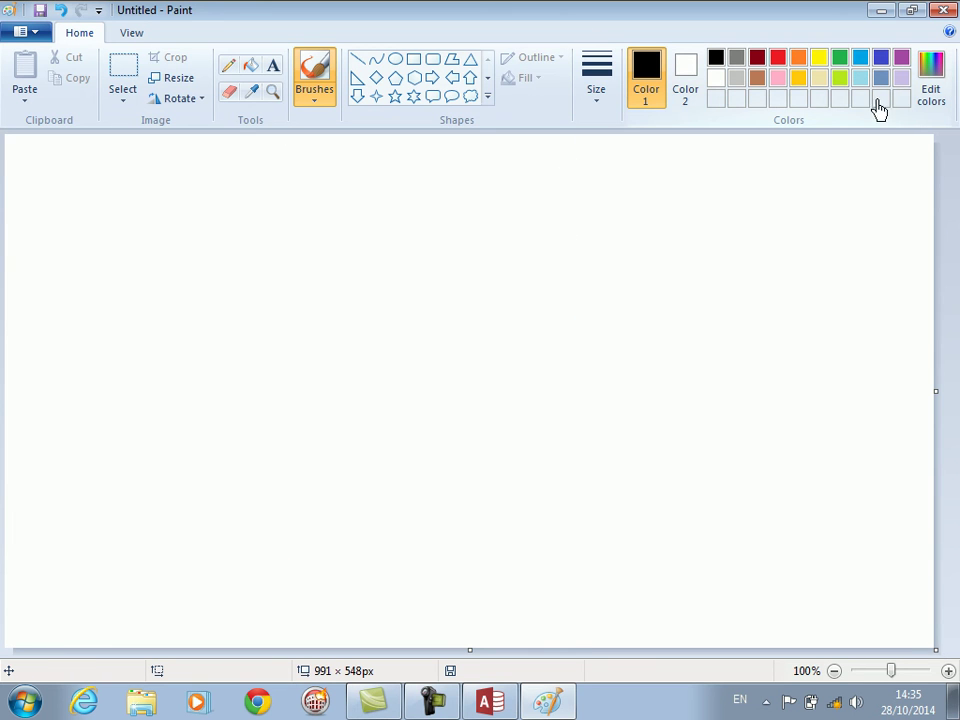
Step: Define a custom beige colour with red 214, green 207 and blue 169, and fill the whole canvas with it
{"action": "left_click", "coordinate": [926, 108]}
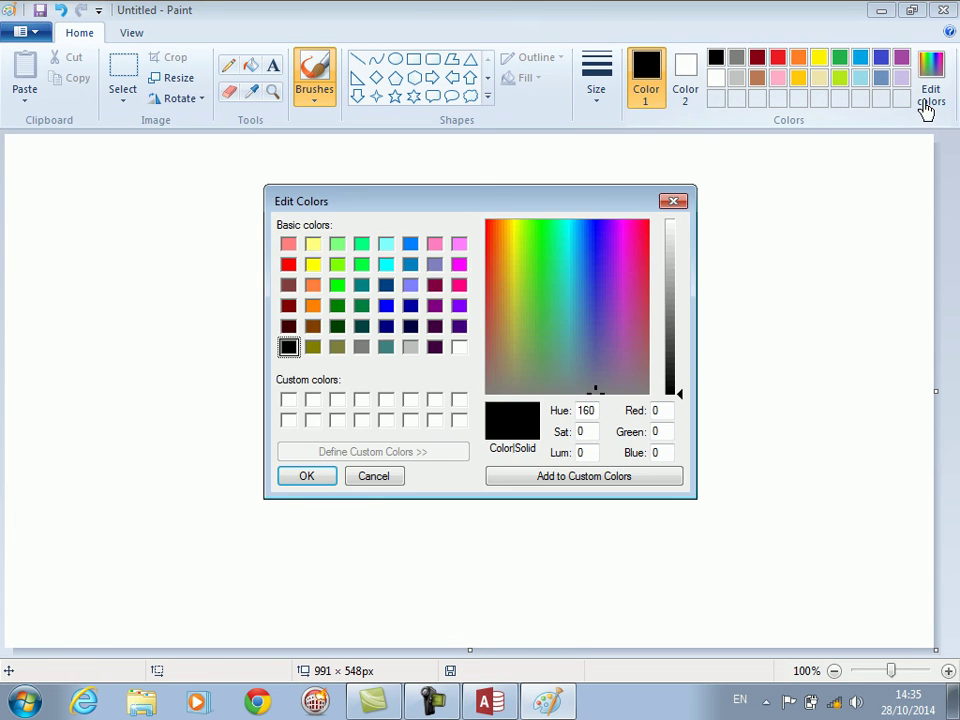
{"action": "left_click", "coordinate": [313, 252]}
{"action": "left_click_drag", "start_coordinate": [508, 238], "coordinate": [510, 342]}
{"action": "left_click", "coordinate": [531, 480]}
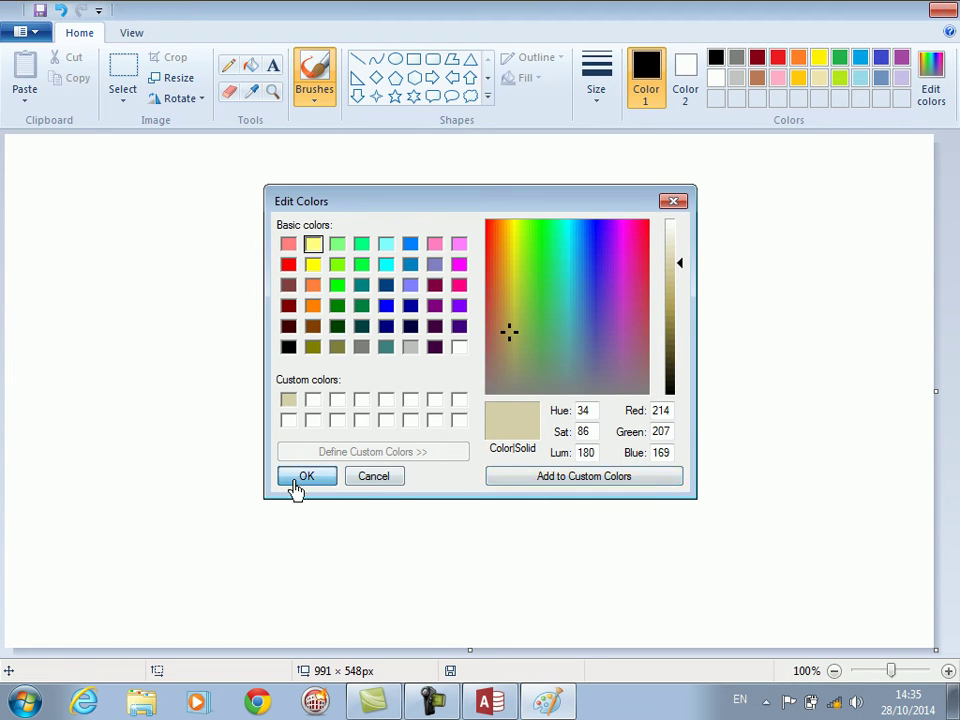
{"action": "left_click", "coordinate": [301, 480]}
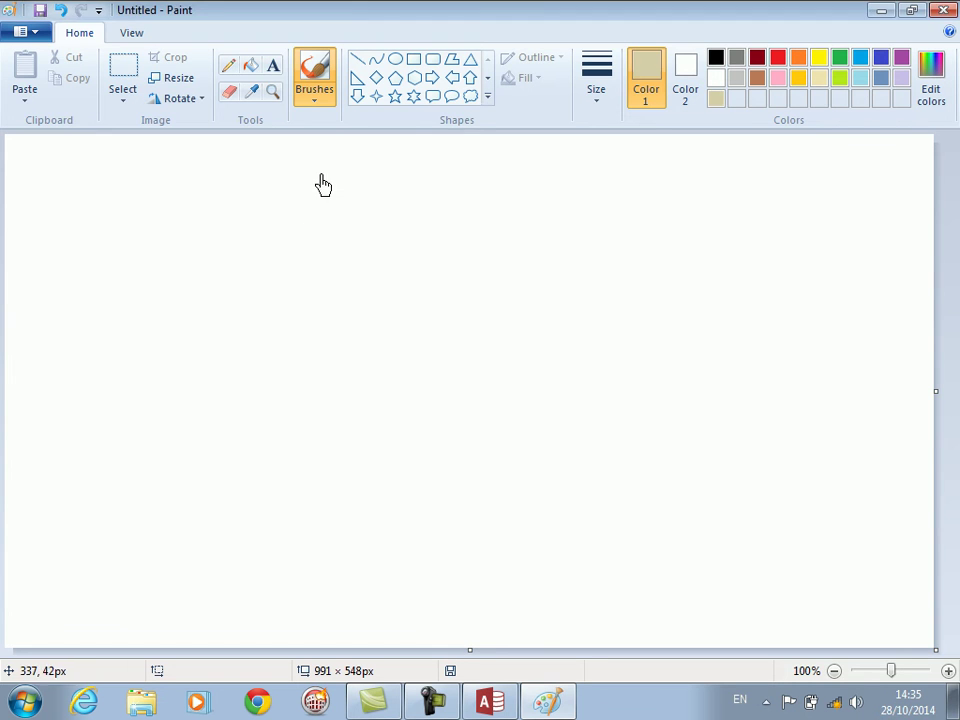
{"action": "left_click", "coordinate": [251, 67]}
{"action": "left_click", "coordinate": [256, 183]}
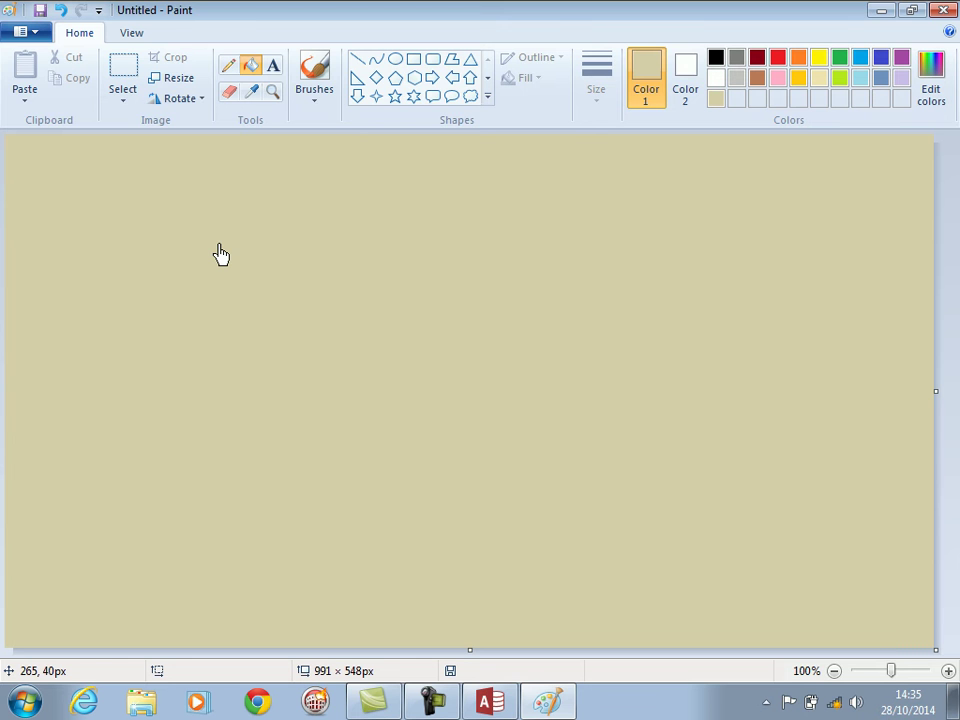
Step: Save the beige image on the Desktop as the PNG file Untitled and close Paint
{"action": "key", "text": "ctrl+s"}
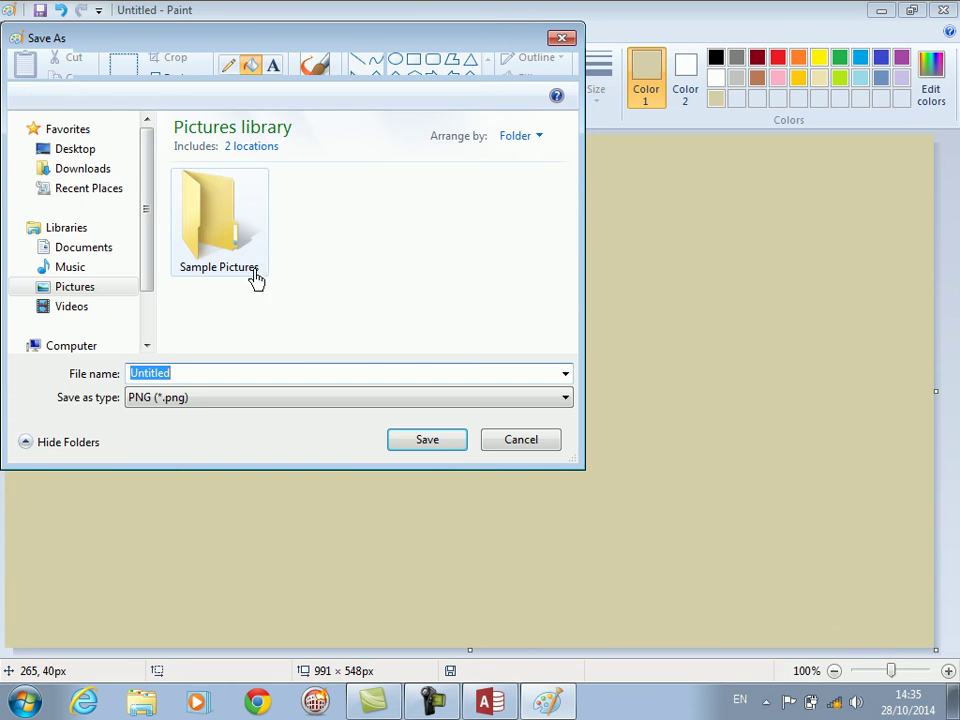
{"action": "left_click", "coordinate": [76, 150]}
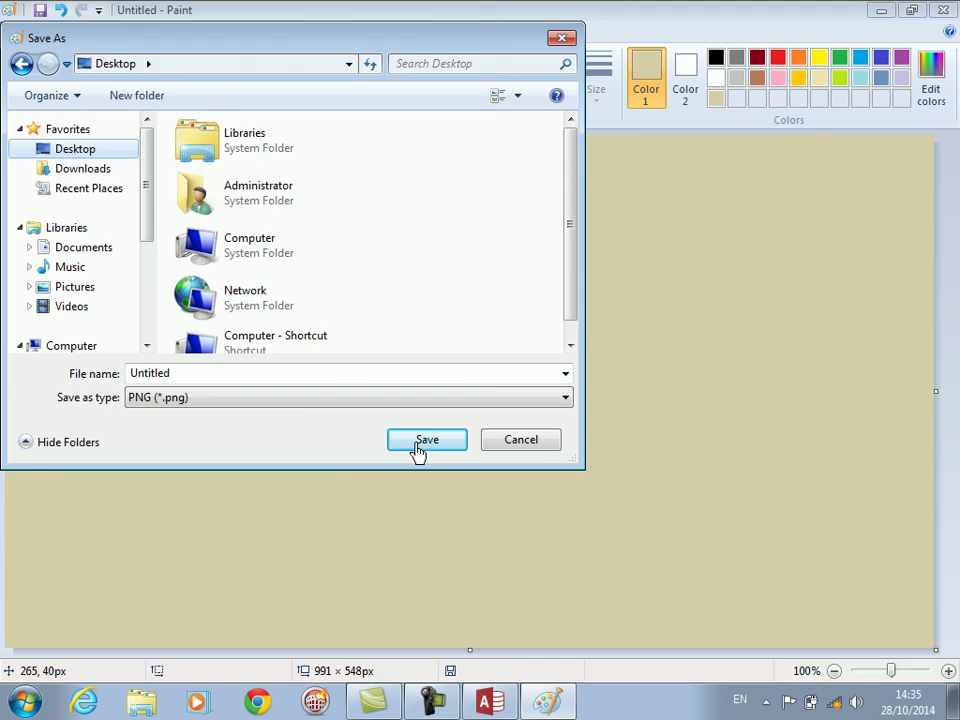
{"action": "left_click", "coordinate": [410, 446]}
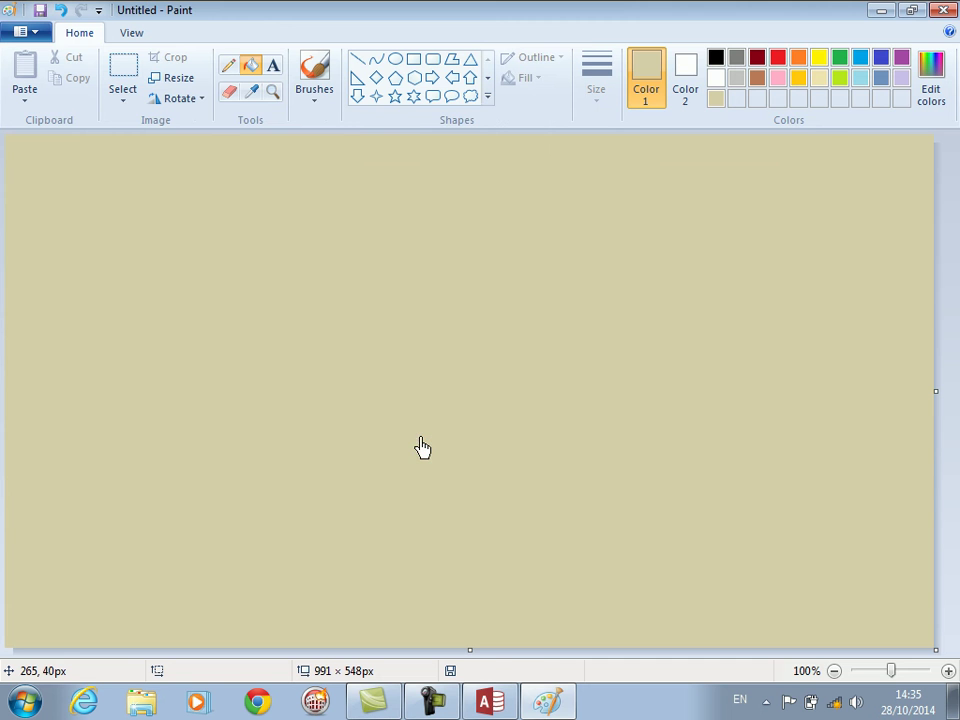
{"action": "left_click", "coordinate": [943, 20]}
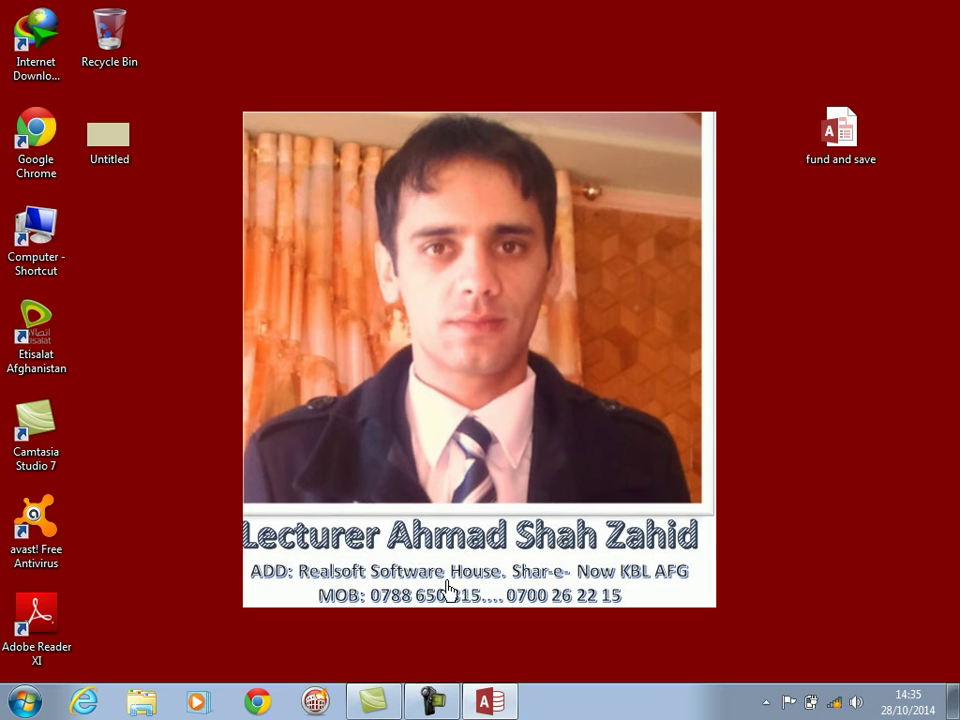
Step: Switch back to Access and set the dept form's background picture to Untitled.png from the Desktop
{"action": "left_click", "coordinate": [491, 705]}
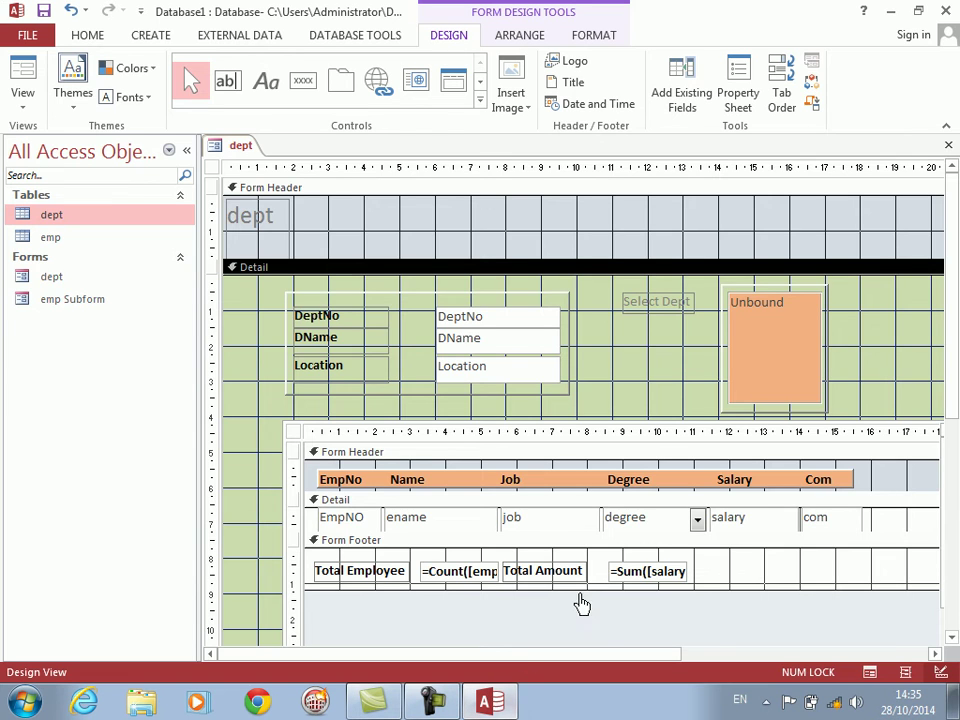
{"action": "left_click_drag", "start_coordinate": [949, 393], "coordinate": [838, 501]}
{"action": "right_click", "coordinate": [728, 628]}
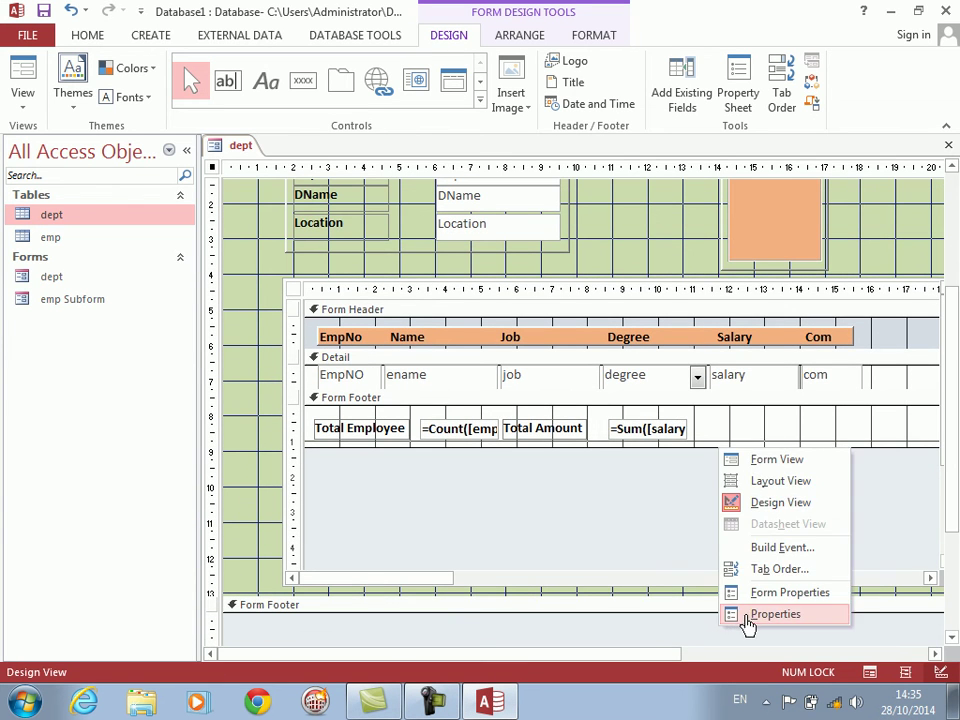
{"action": "left_click", "coordinate": [746, 622]}
{"action": "left_click", "coordinate": [715, 233]}
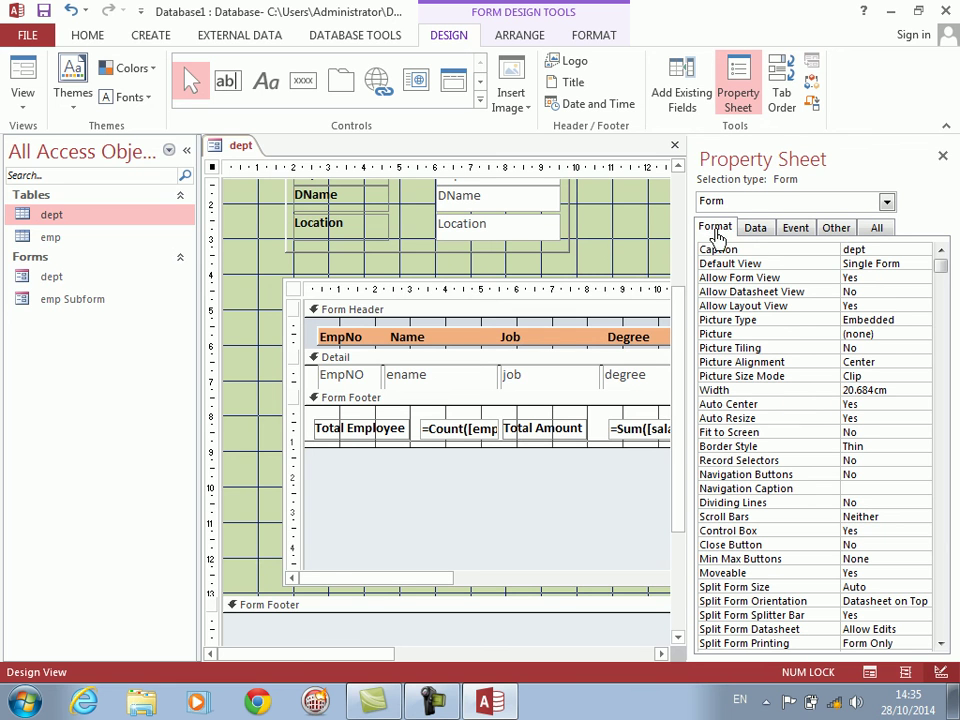
{"action": "left_click", "coordinate": [716, 334]}
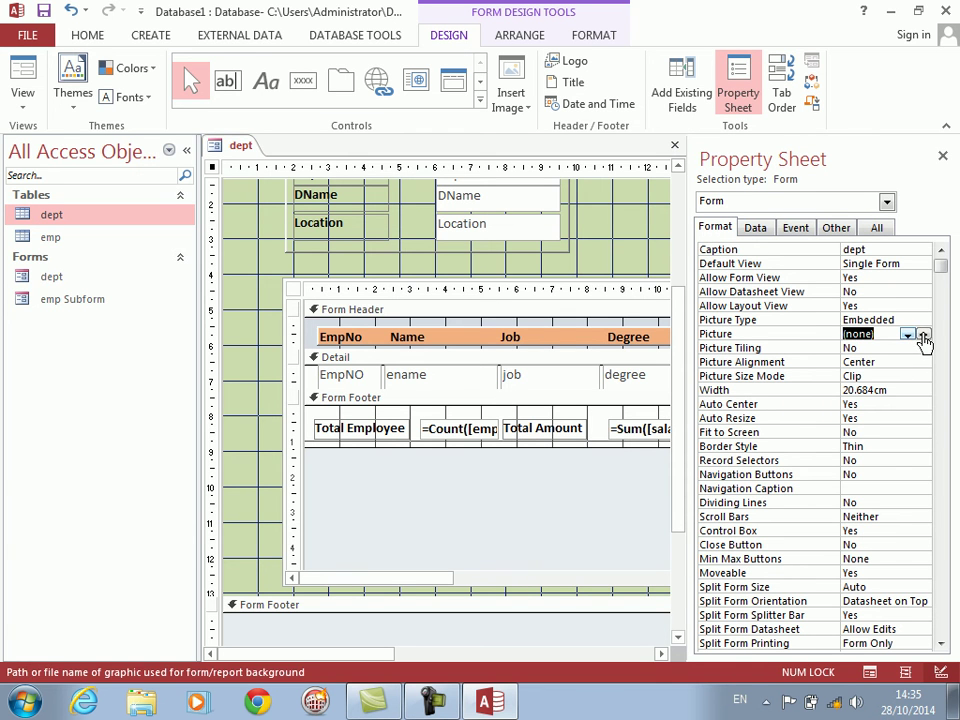
{"action": "left_click", "coordinate": [922, 334]}
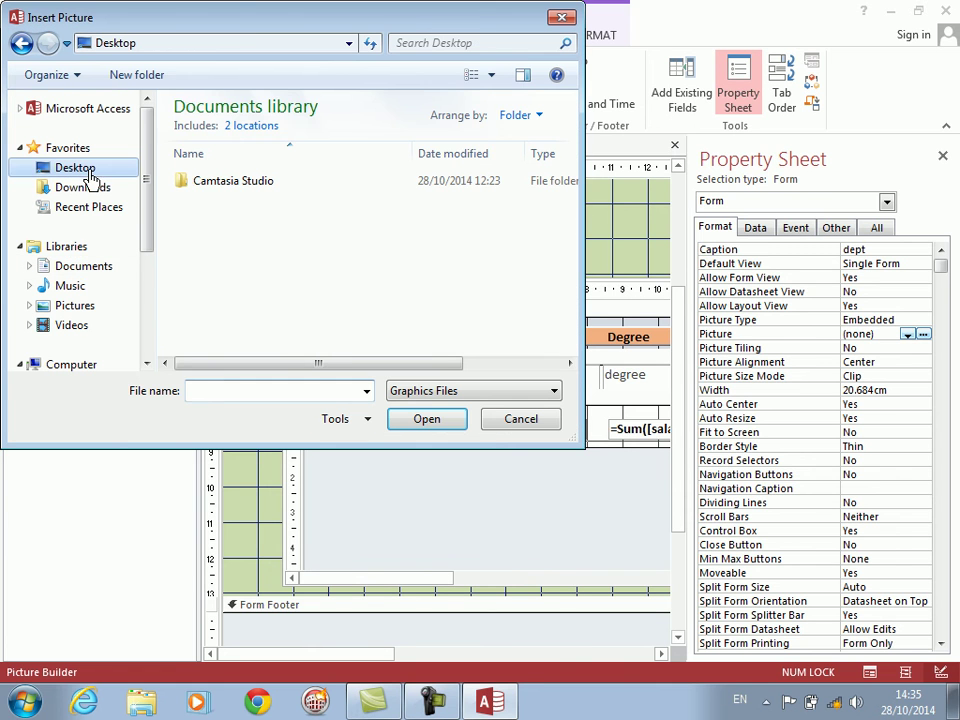
{"action": "left_click", "coordinate": [90, 176]}
{"action": "left_click_drag", "start_coordinate": [570, 154], "coordinate": [570, 253]}
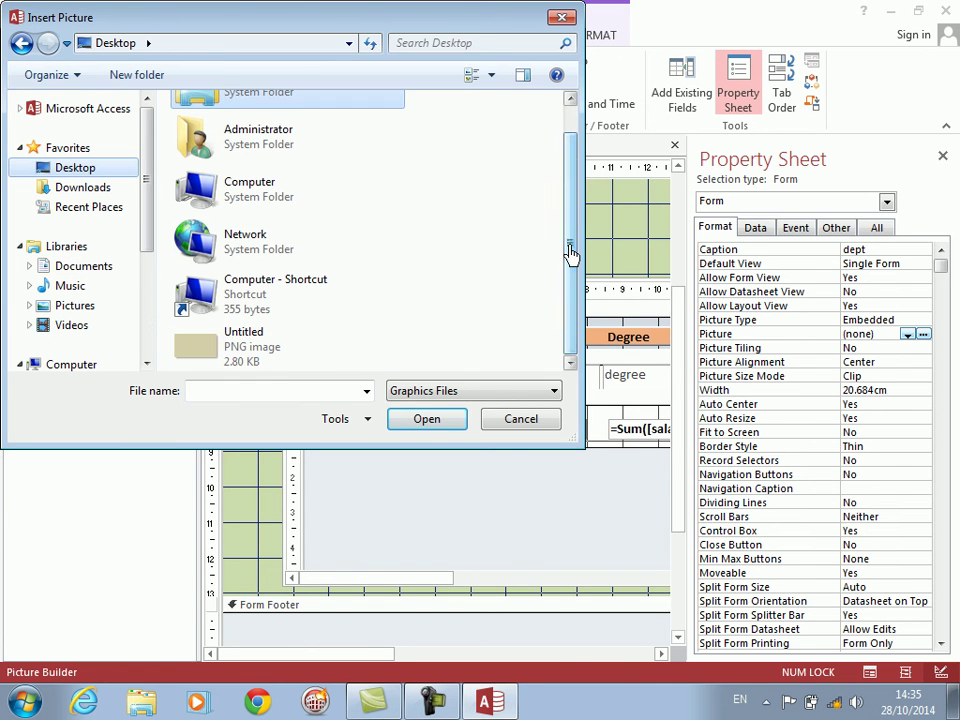
{"action": "left_click", "coordinate": [196, 345]}
{"action": "left_click", "coordinate": [424, 419]}
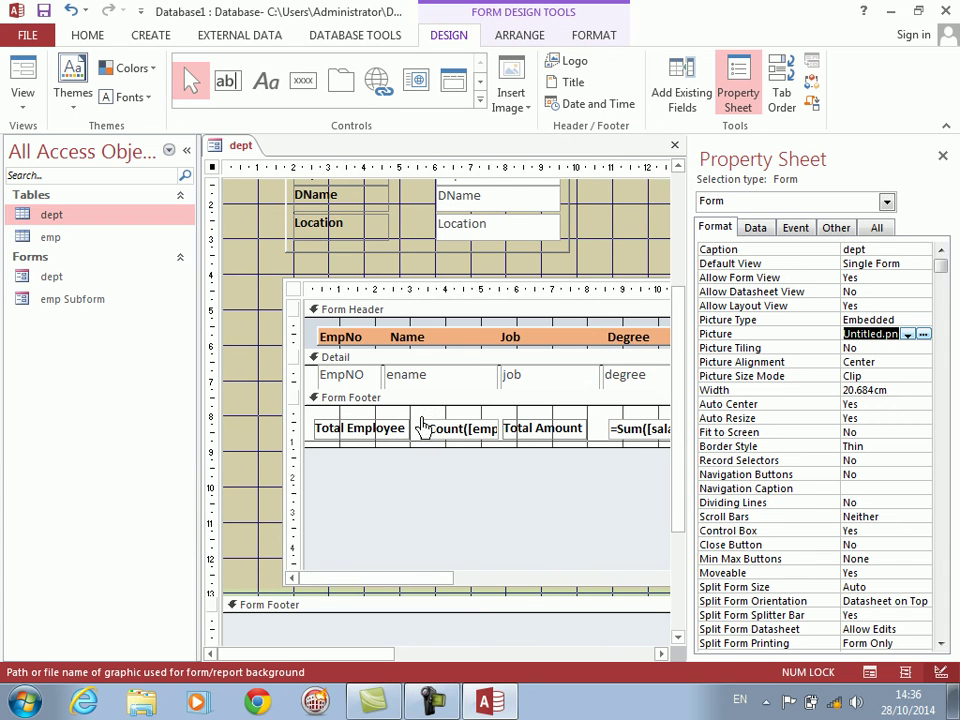
Step: Set the form's Picture Size Mode to Stretch, check the background in Form View, and return to Design View
{"action": "double_click", "coordinate": [740, 375]}
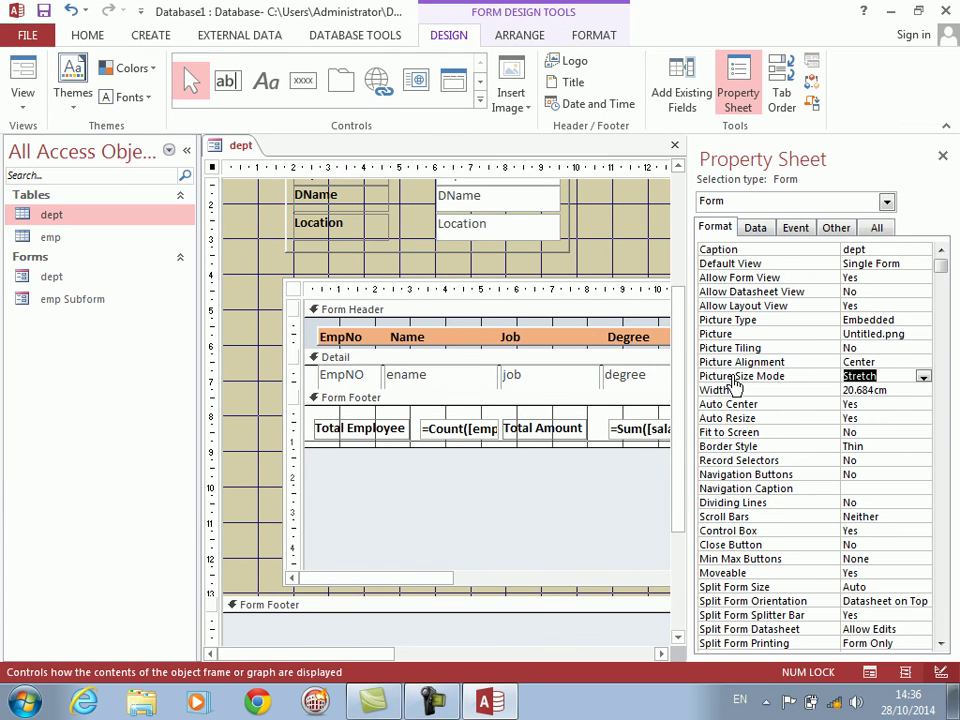
{"action": "left_click", "coordinate": [21, 74]}
{"action": "left_click_drag", "start_coordinate": [428, 178], "coordinate": [305, 55]}
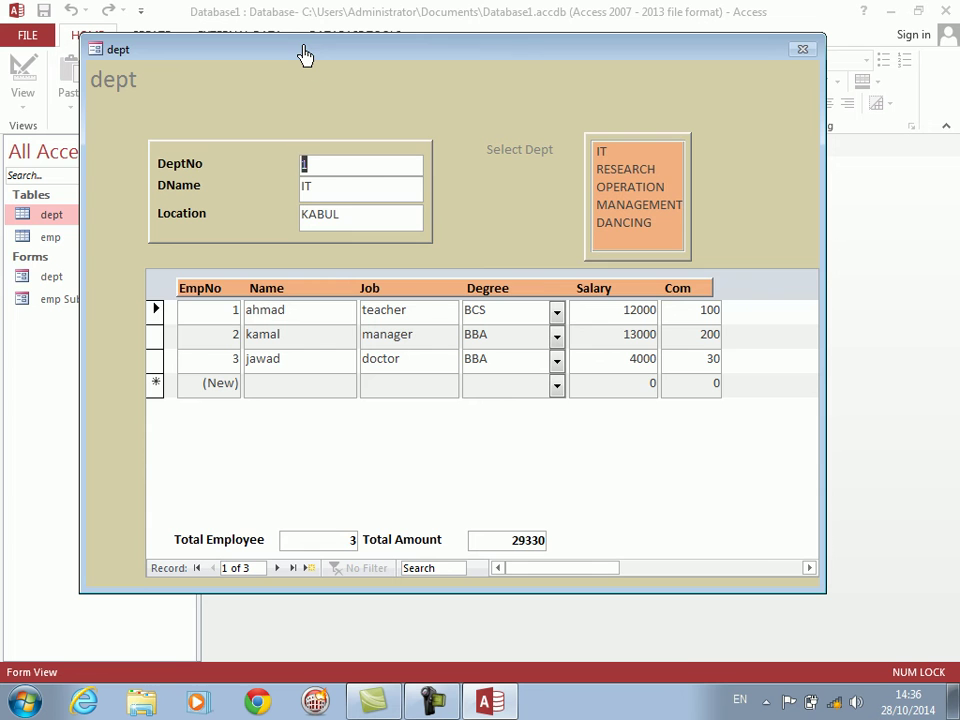
{"action": "right_click", "coordinate": [335, 75]}
{"action": "left_click", "coordinate": [385, 127]}
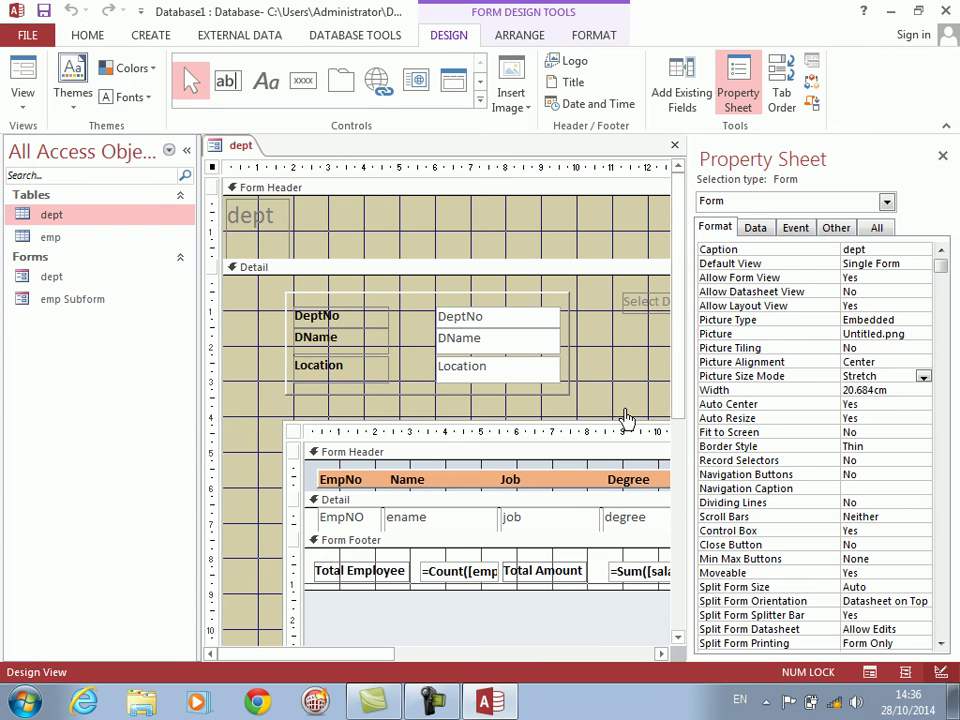
Step: Remove the background picture from the dept form
{"action": "left_click", "coordinate": [739, 336]}
{"action": "key", "text": "Delete"}
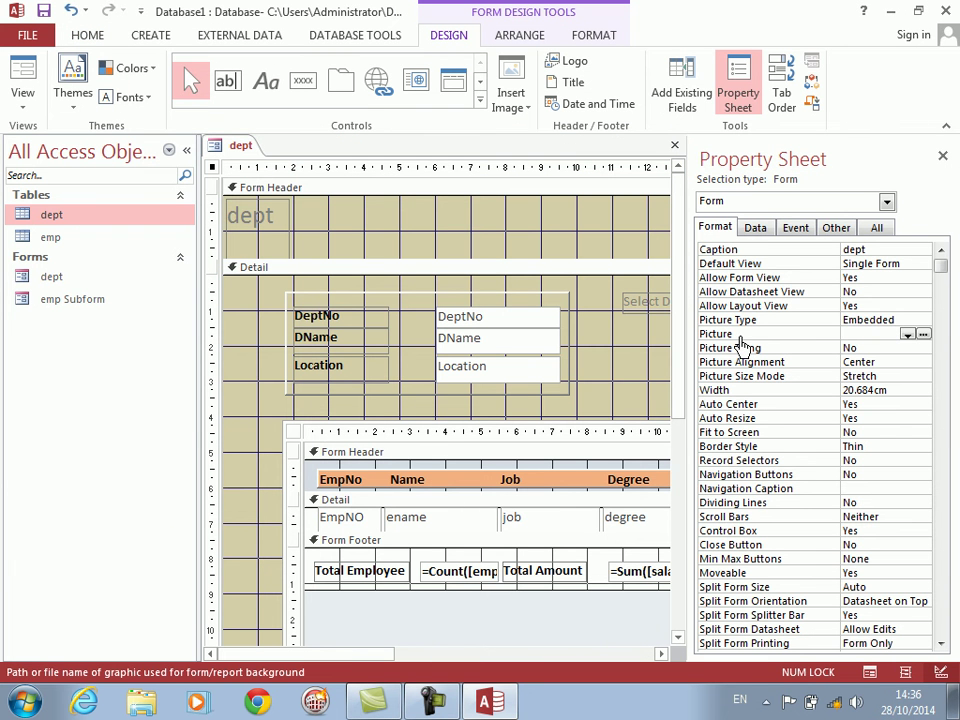
{"action": "key", "text": "Return"}
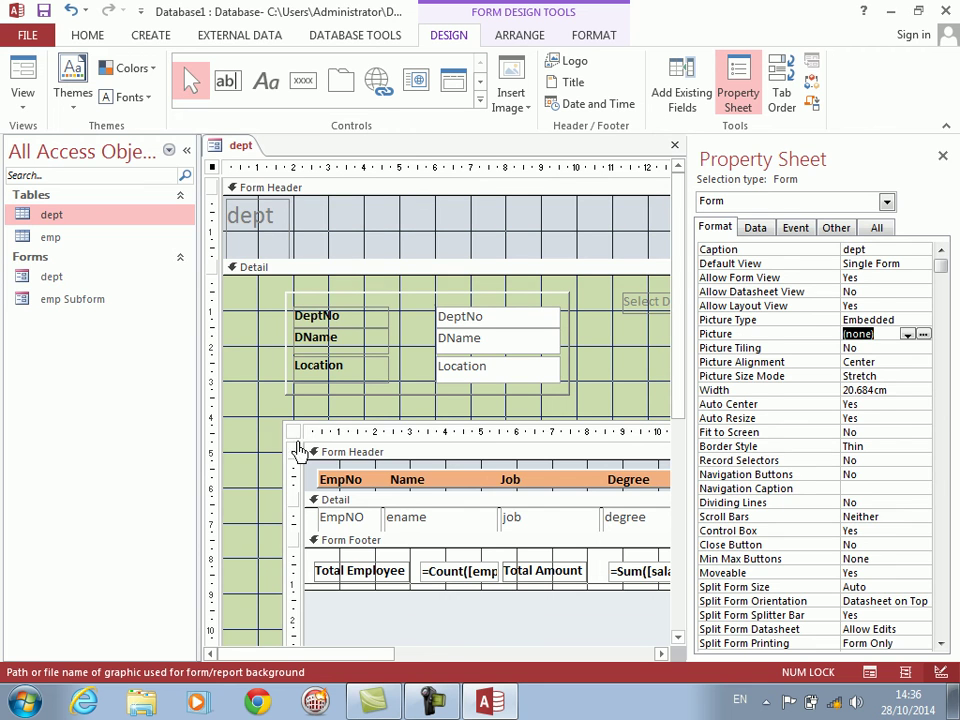
Step: Fill the main form's Detail section with yellow (#FFF200), check it in Form View, and return to Design View
{"action": "right_click", "coordinate": [260, 408]}
{"action": "mouse_move", "coordinate": [388, 494]}
{"action": "left_click", "coordinate": [503, 627]}
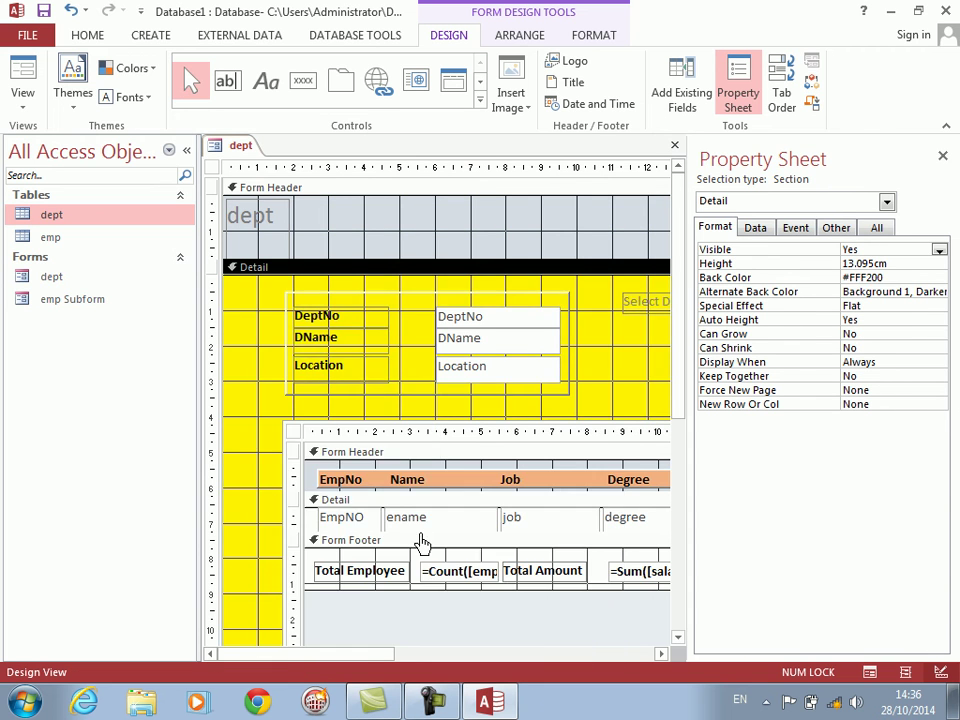
{"action": "left_click", "coordinate": [22, 72]}
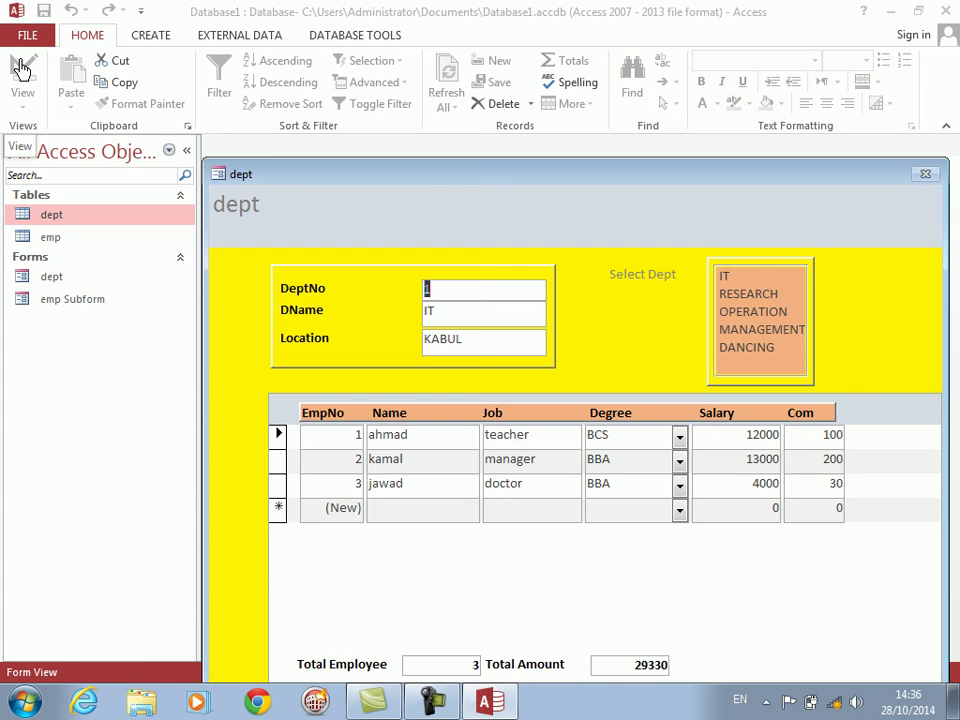
{"action": "left_click_drag", "start_coordinate": [298, 179], "coordinate": [238, 86]}
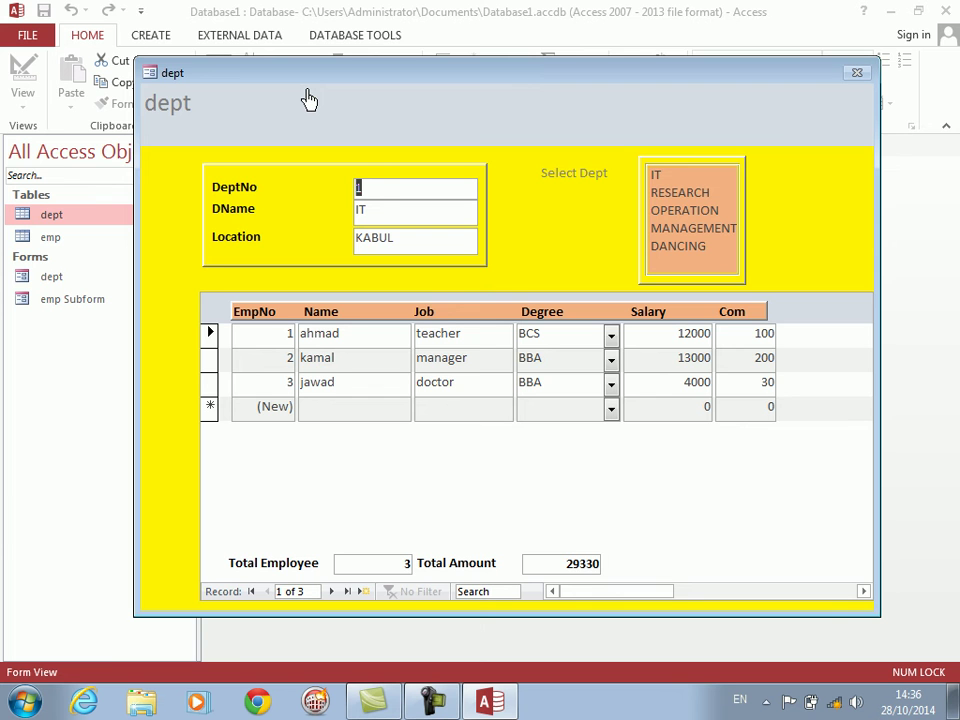
{"action": "right_click", "coordinate": [349, 124]}
{"action": "left_click", "coordinate": [400, 174]}
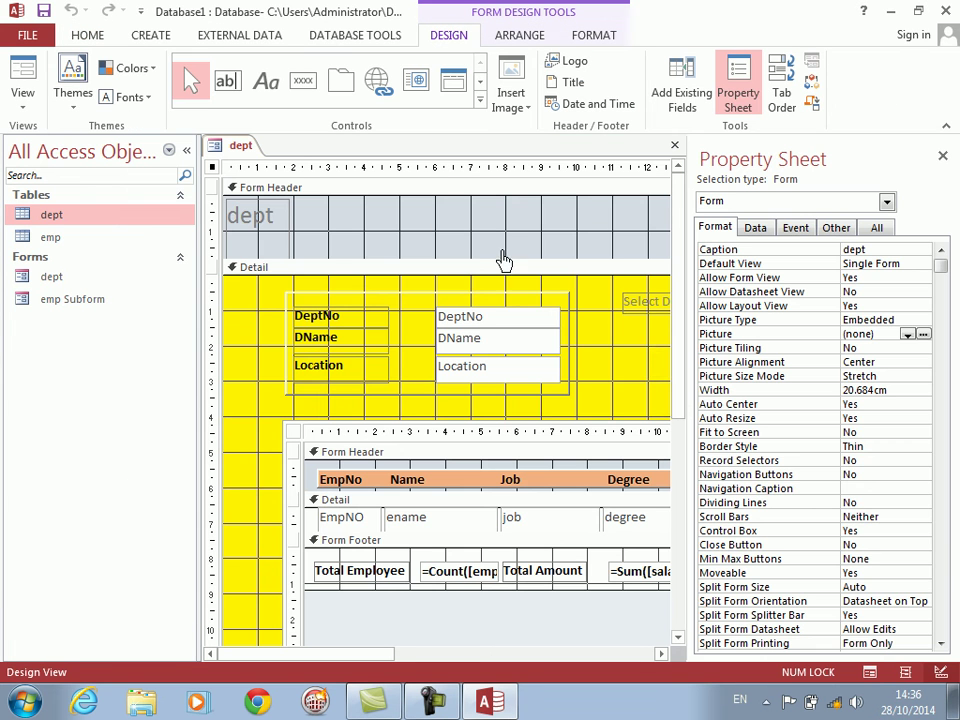
Step: Change the fill colour of the main form's Detail section to light olive green
{"action": "right_click", "coordinate": [243, 376]}
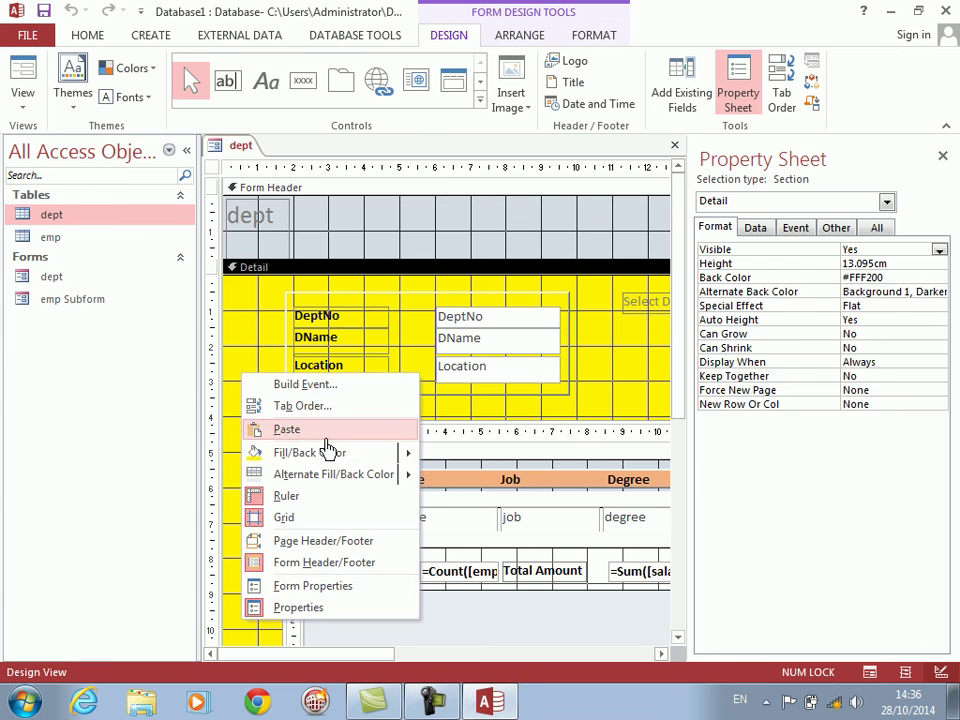
{"action": "mouse_move", "coordinate": [390, 455]}
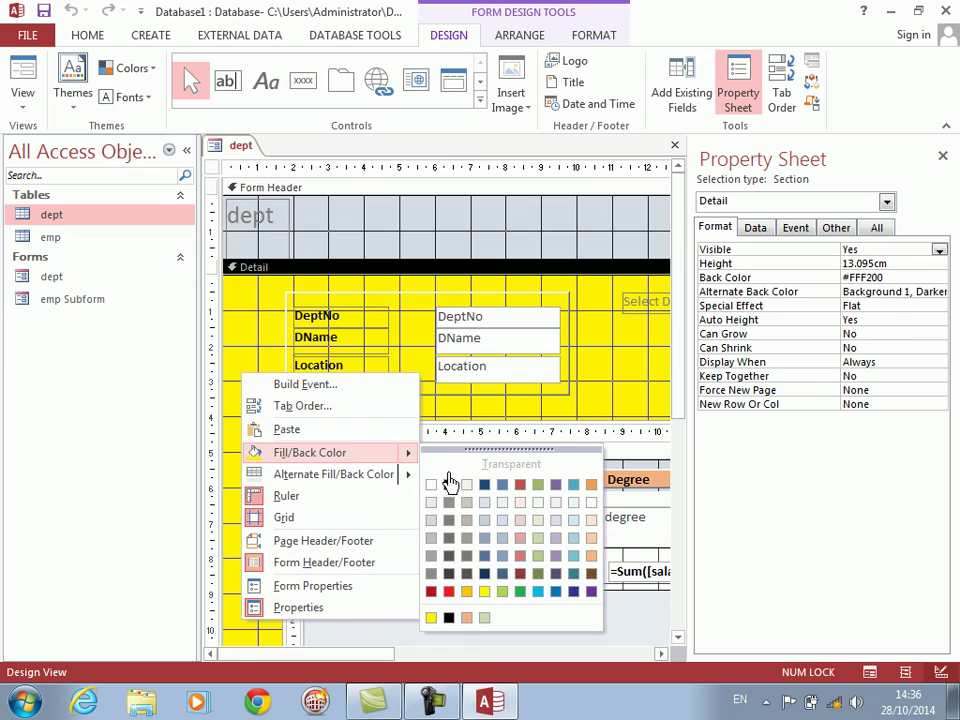
{"action": "left_click", "coordinate": [538, 557]}
Step: Fill the column-heading label in the employee subform's header with dark red (#903C39)
{"action": "left_click", "coordinate": [347, 484]}
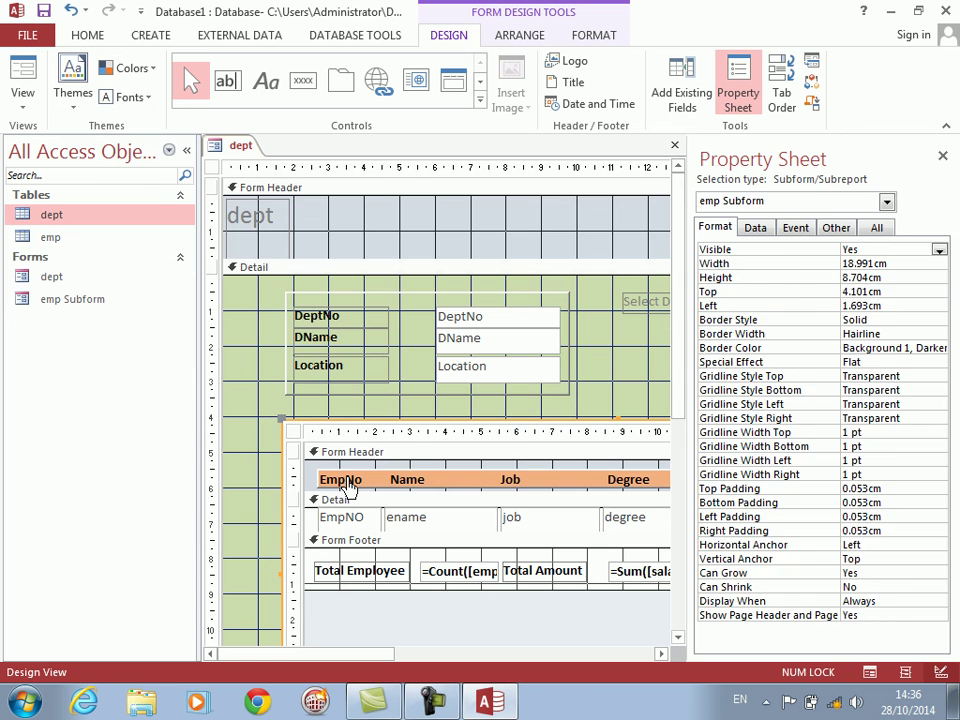
{"action": "left_click", "coordinate": [347, 484]}
{"action": "right_click", "coordinate": [347, 484]}
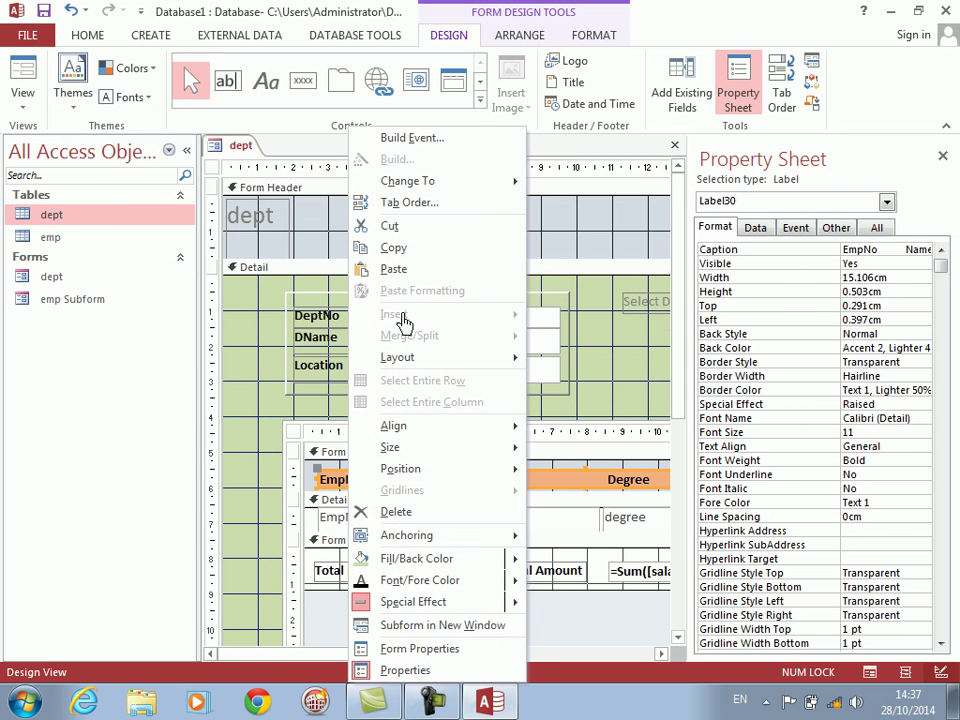
{"action": "left_click", "coordinate": [318, 487]}
{"action": "left_click", "coordinate": [597, 37]}
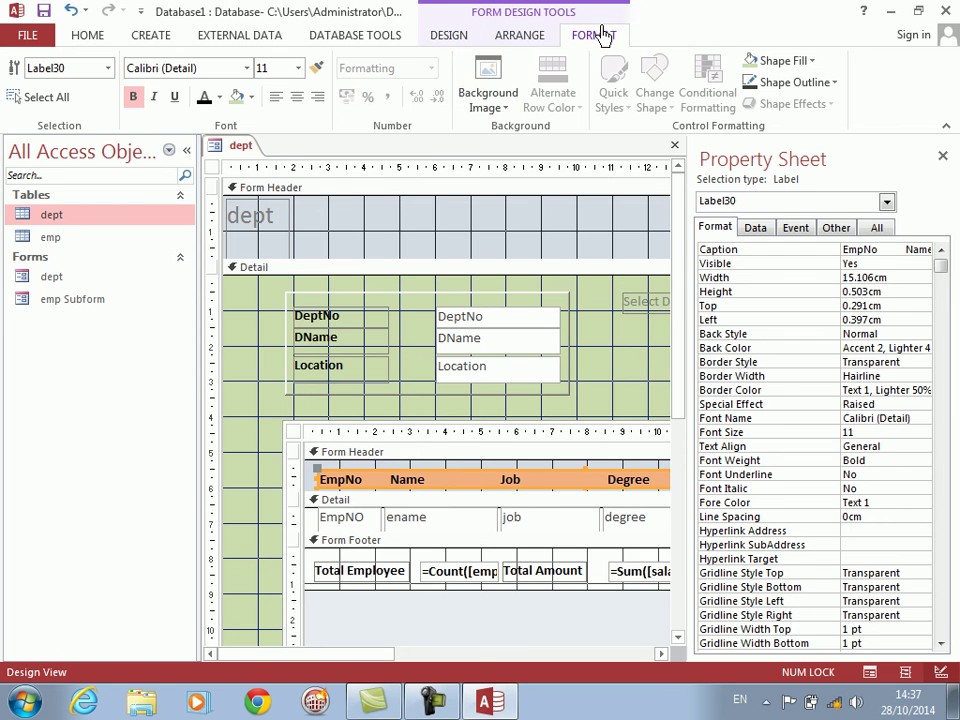
{"action": "left_click", "coordinate": [251, 97]}
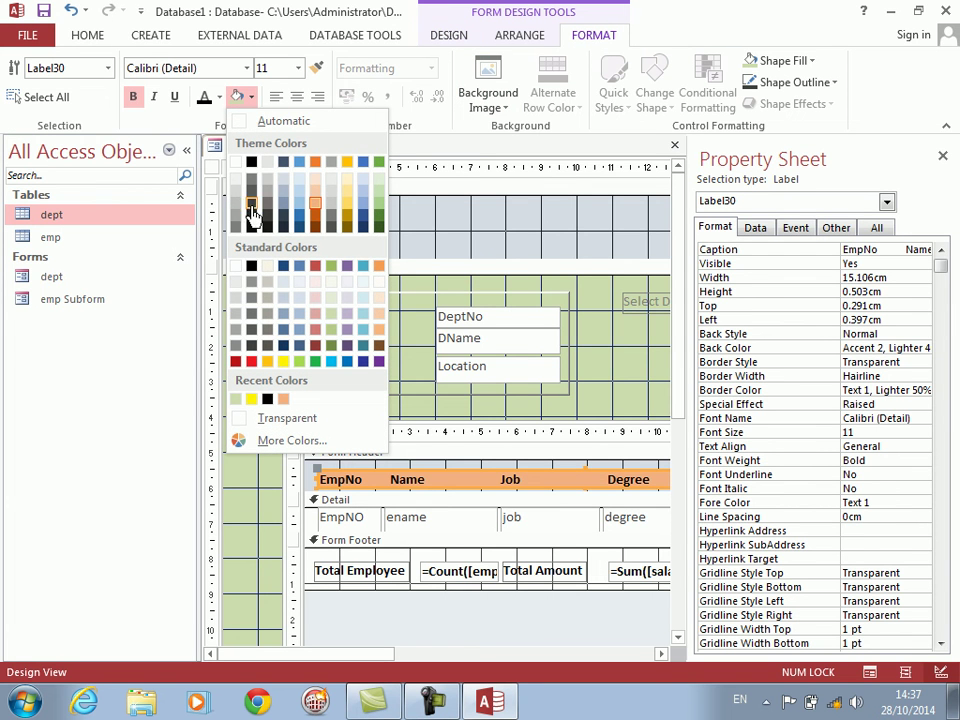
{"action": "left_click", "coordinate": [313, 346]}
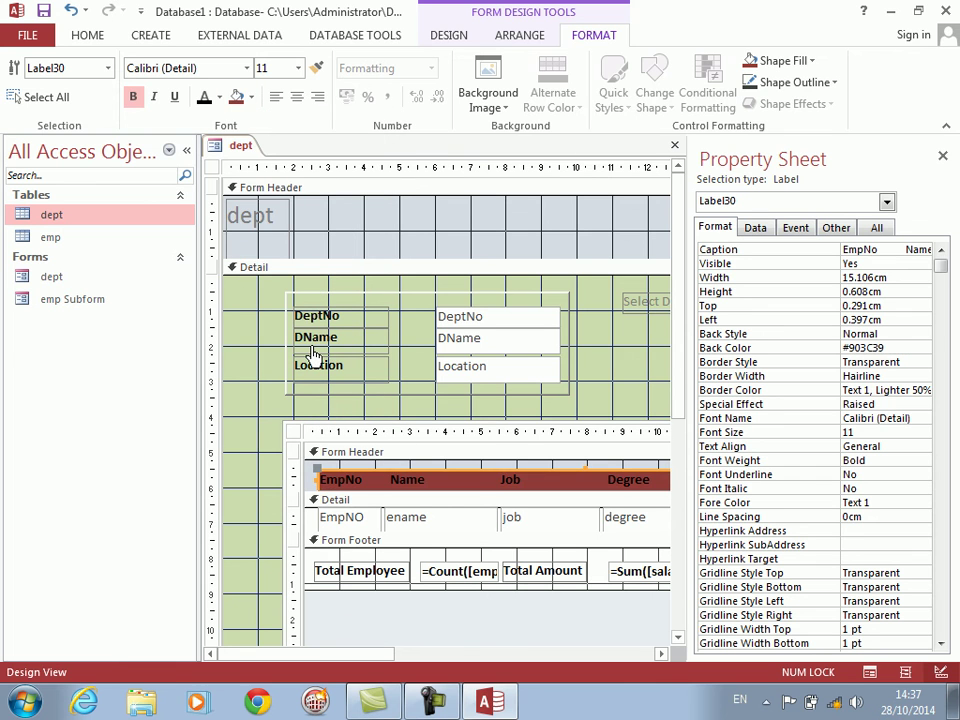
Step: Show the form in Form View and go through the departments in the list box, checking the employees and totals for each
{"action": "left_click", "coordinate": [450, 36]}
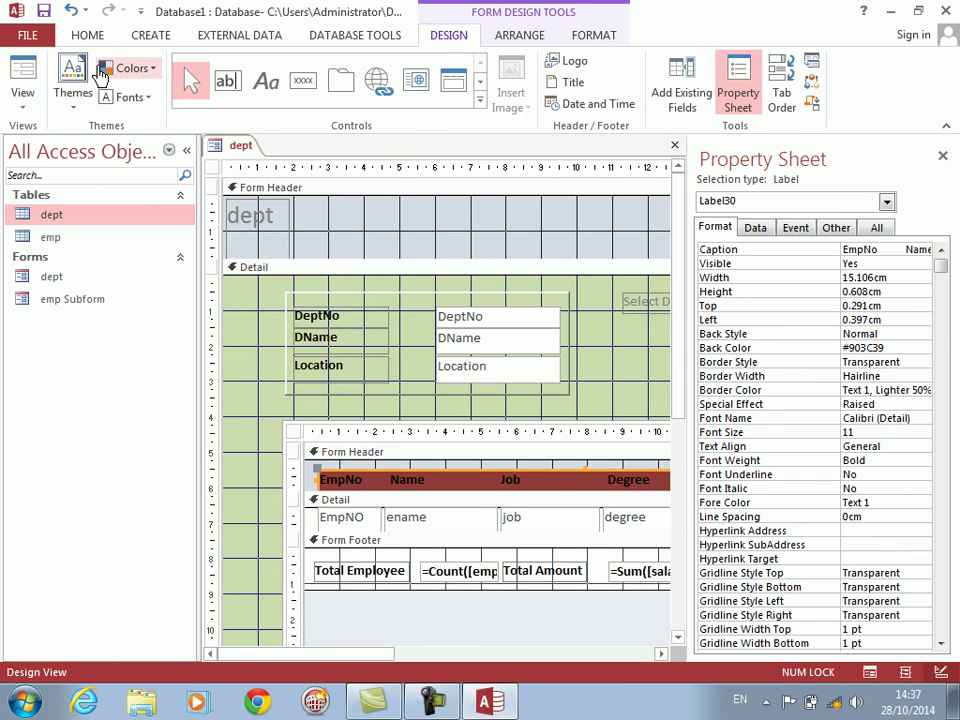
{"action": "left_click", "coordinate": [21, 72]}
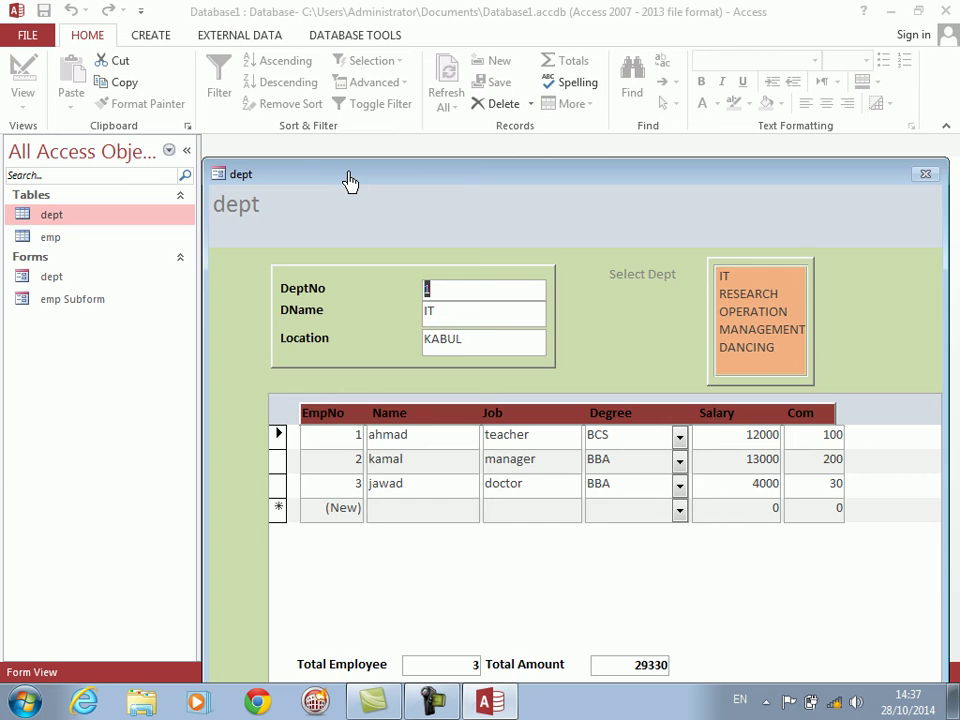
{"action": "left_click_drag", "start_coordinate": [349, 182], "coordinate": [247, 92]}
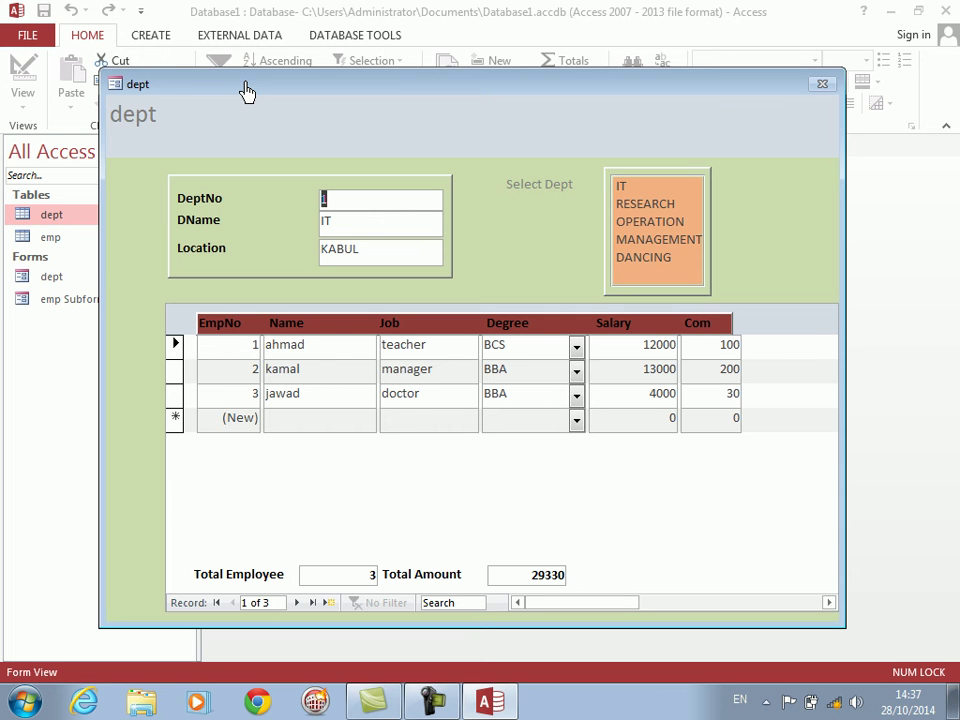
{"action": "left_click", "coordinate": [675, 210]}
{"action": "key", "text": "Up"}
{"action": "key", "text": "Down"}
{"action": "key", "text": "Down"}
{"action": "key", "text": "Down"}
{"action": "key", "text": "Down"}
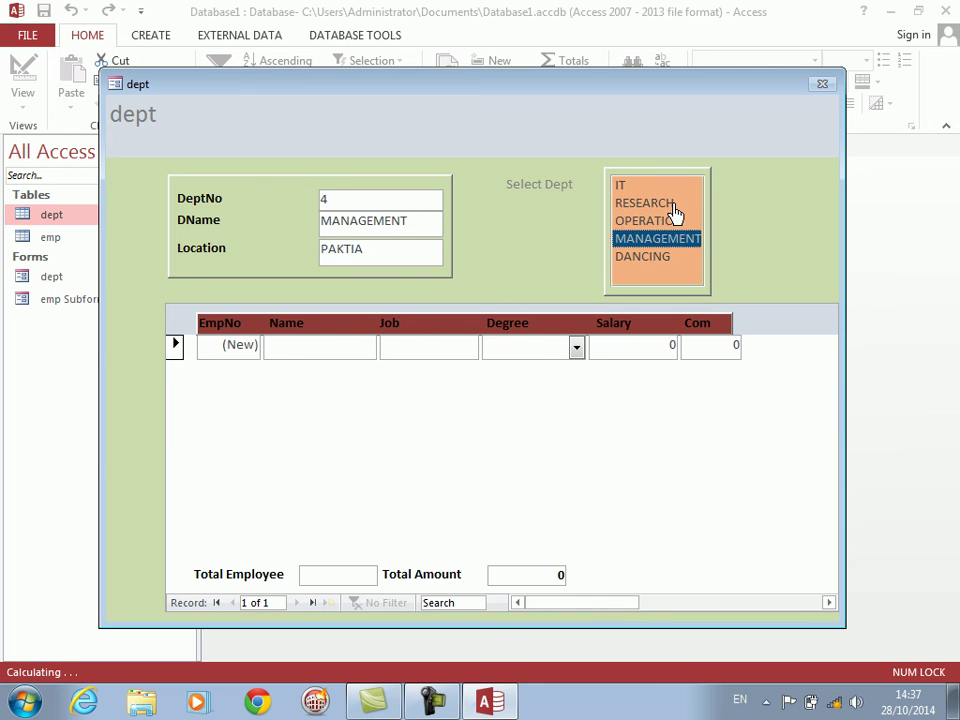
{"action": "key", "text": "Up"}
{"action": "key", "text": "Up"}
{"action": "key", "text": "Up"}
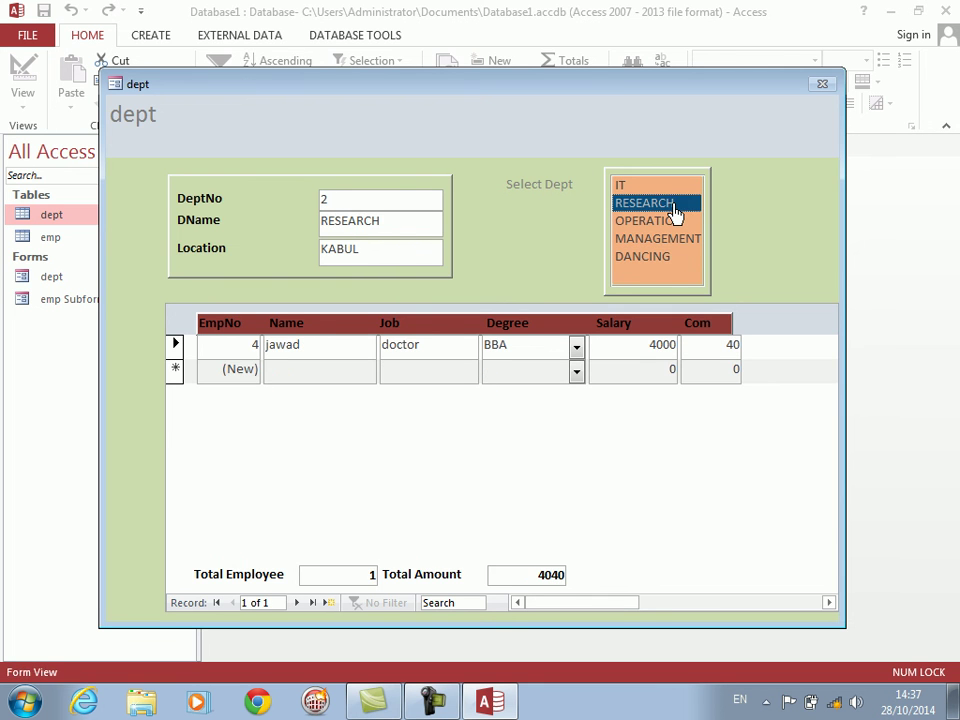
{"action": "key", "text": "Up"}
{"action": "key", "text": "Down"}
{"action": "key", "text": "Down"}
{"action": "key", "text": "Down"}
{"action": "key", "text": "Down"}
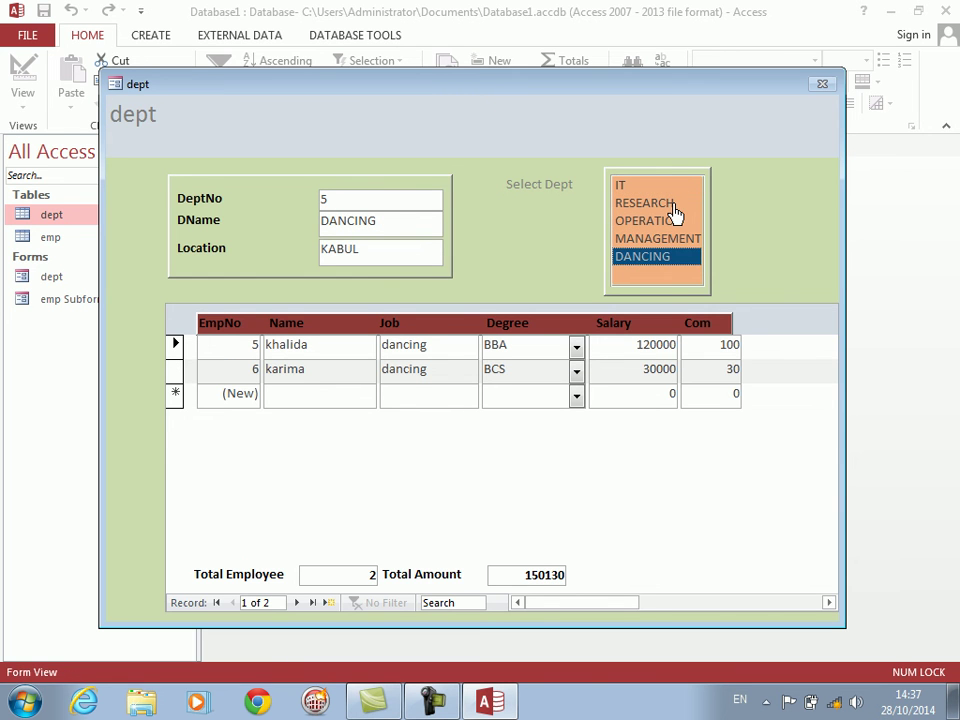
{"action": "key", "text": "Up"}
{"action": "key", "text": "Up"}
{"action": "key", "text": "Up"}
{"action": "key", "text": "Up"}
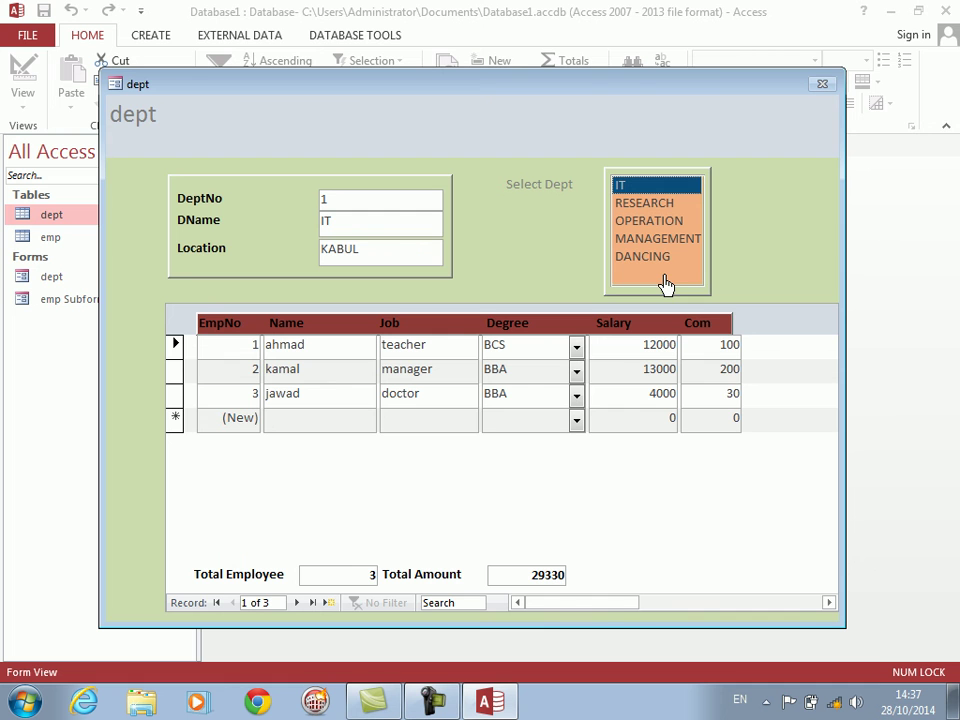
Step: Return the dept form to Design View and close the Property Sheet
{"action": "right_click", "coordinate": [764, 262]}
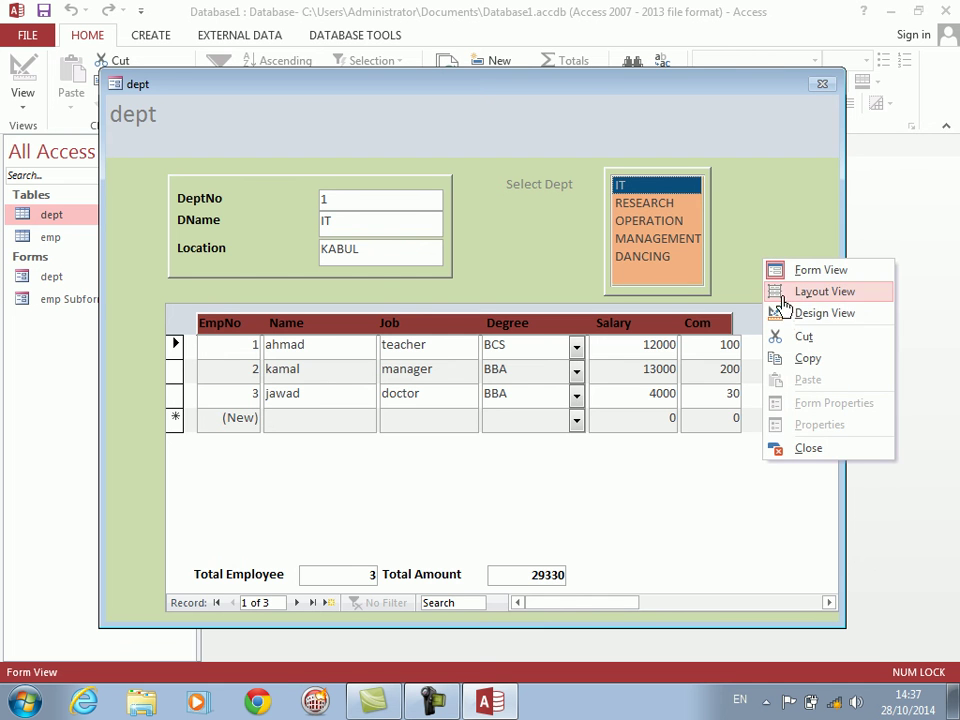
{"action": "left_click", "coordinate": [822, 313]}
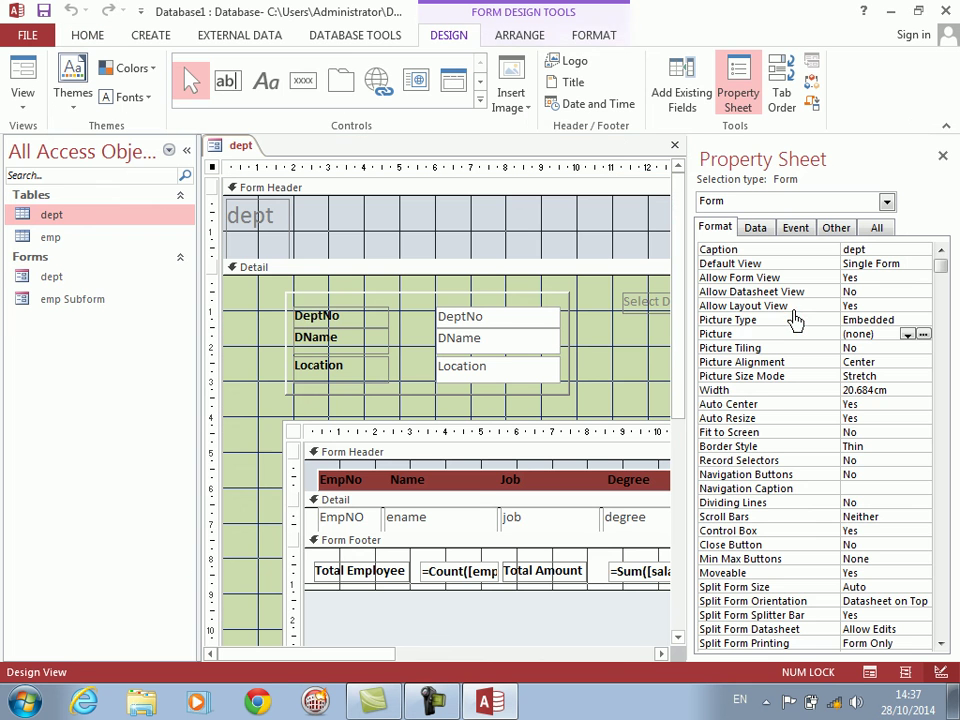
{"action": "left_click", "coordinate": [945, 158]}
Step: Add a Record Operations command button below the Select Dept label, displaying the text Add Record
{"action": "left_click", "coordinate": [303, 80]}
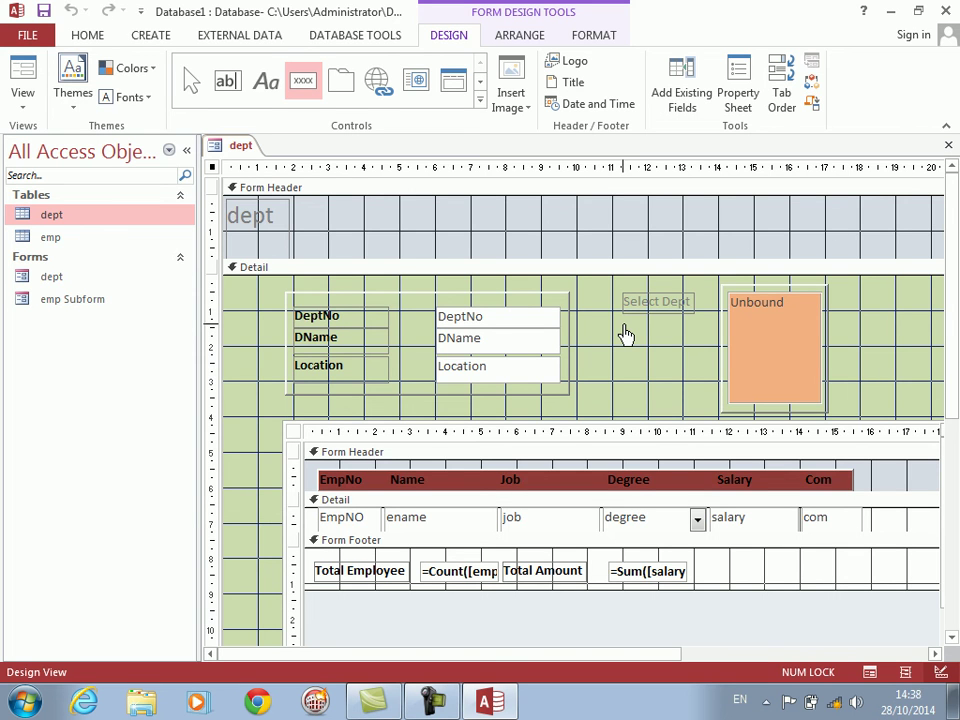
{"action": "left_click_drag", "start_coordinate": [622, 324], "coordinate": [702, 358]}
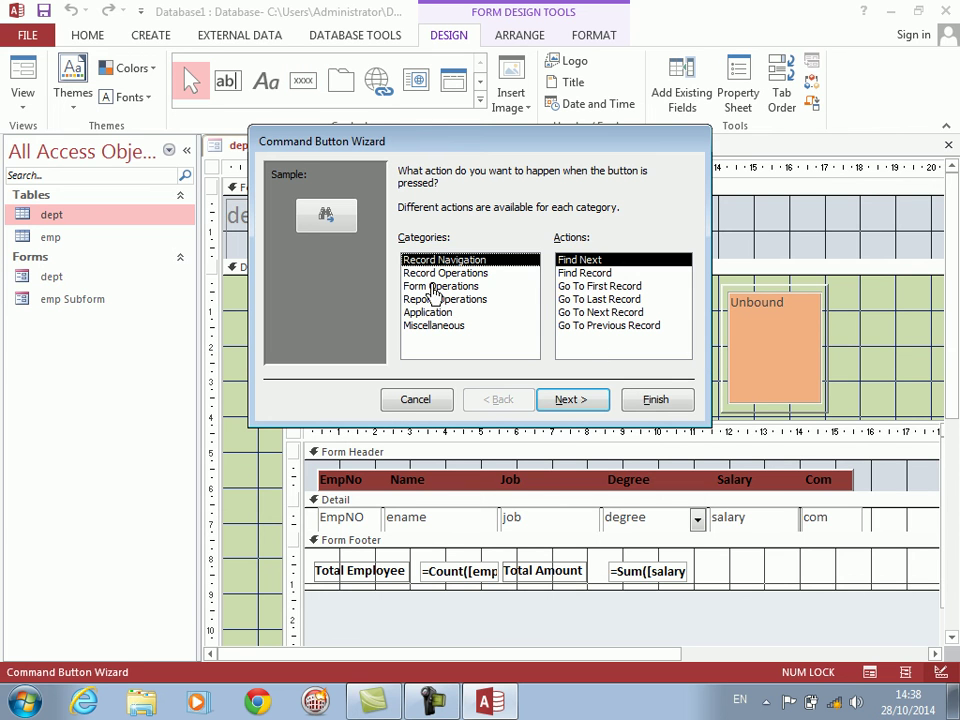
{"action": "left_click", "coordinate": [438, 275]}
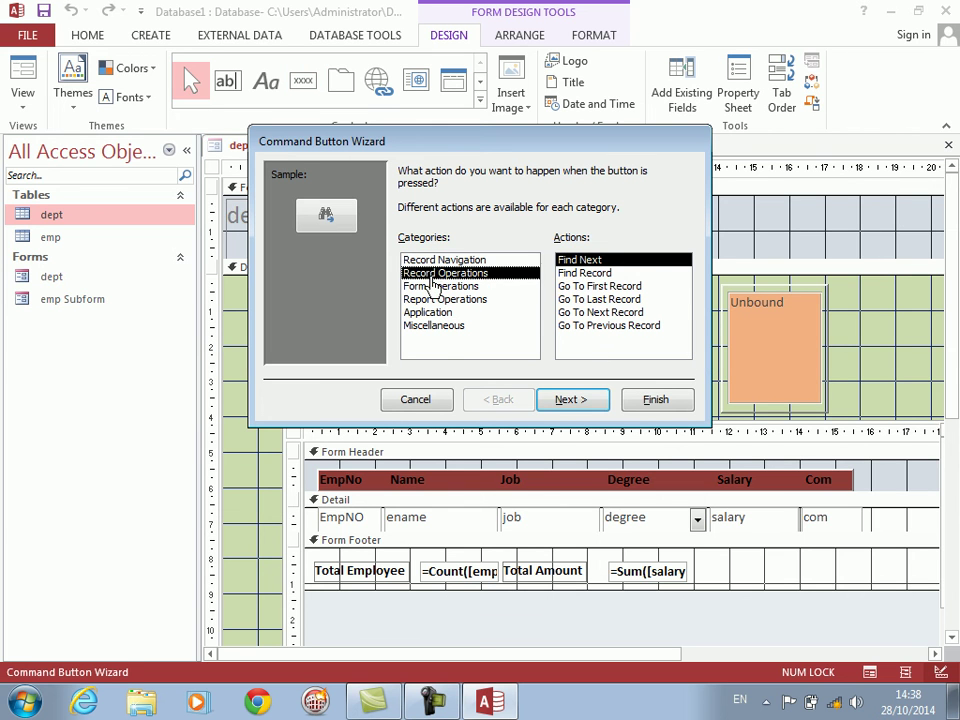
{"action": "left_click", "coordinate": [572, 398]}
{"action": "left_click", "coordinate": [418, 248]}
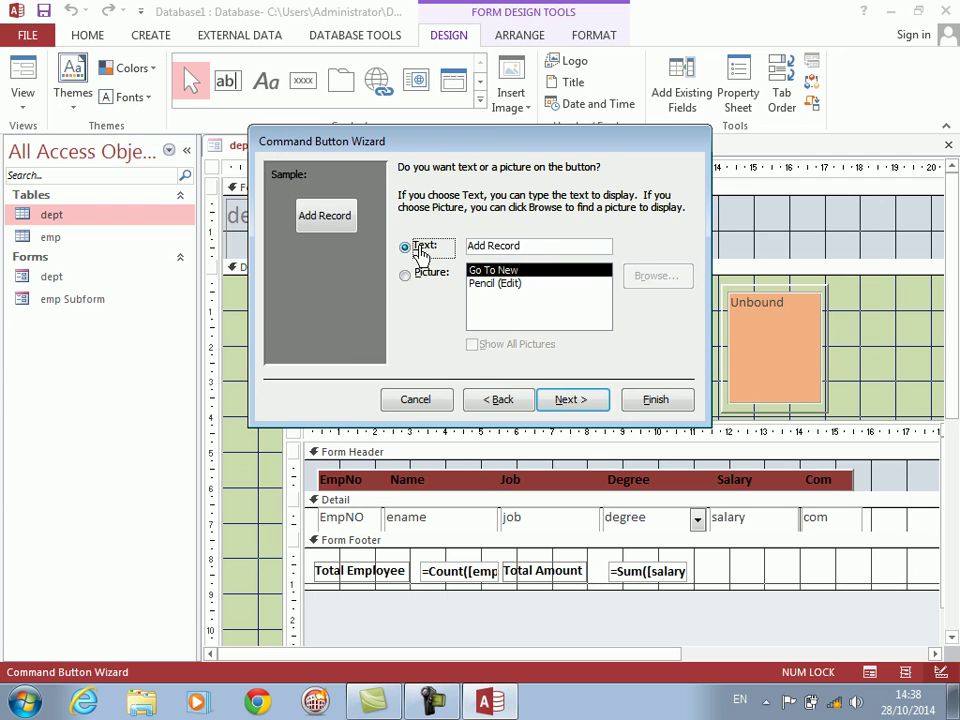
{"action": "left_click", "coordinate": [568, 399]}
{"action": "left_click", "coordinate": [659, 400]}
{"action": "left_click", "coordinate": [640, 372]}
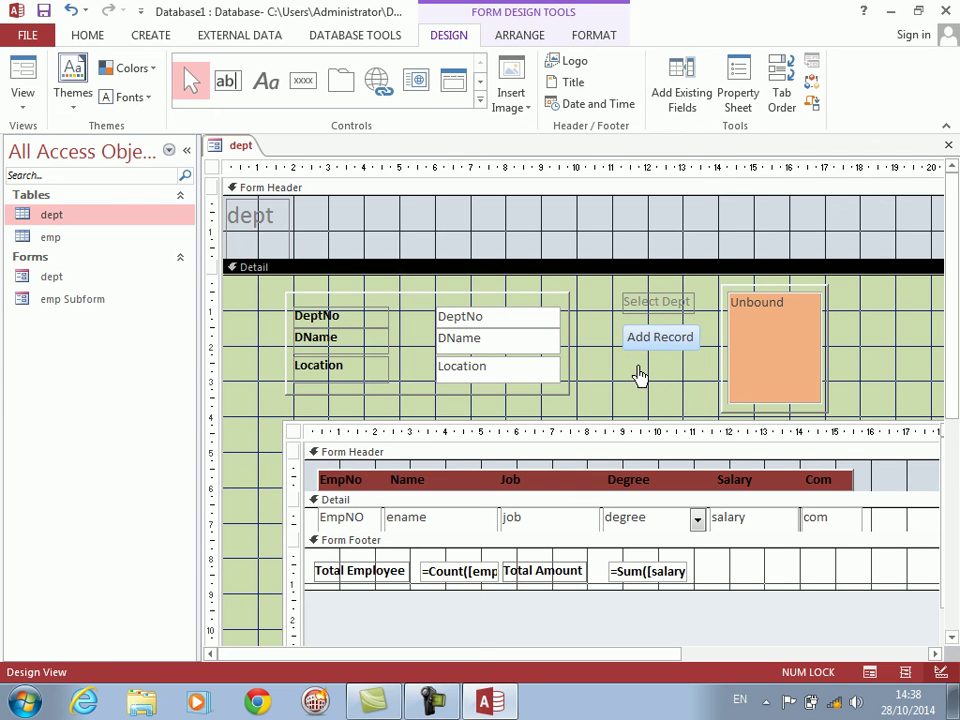
{"action": "left_click", "coordinate": [647, 347]}
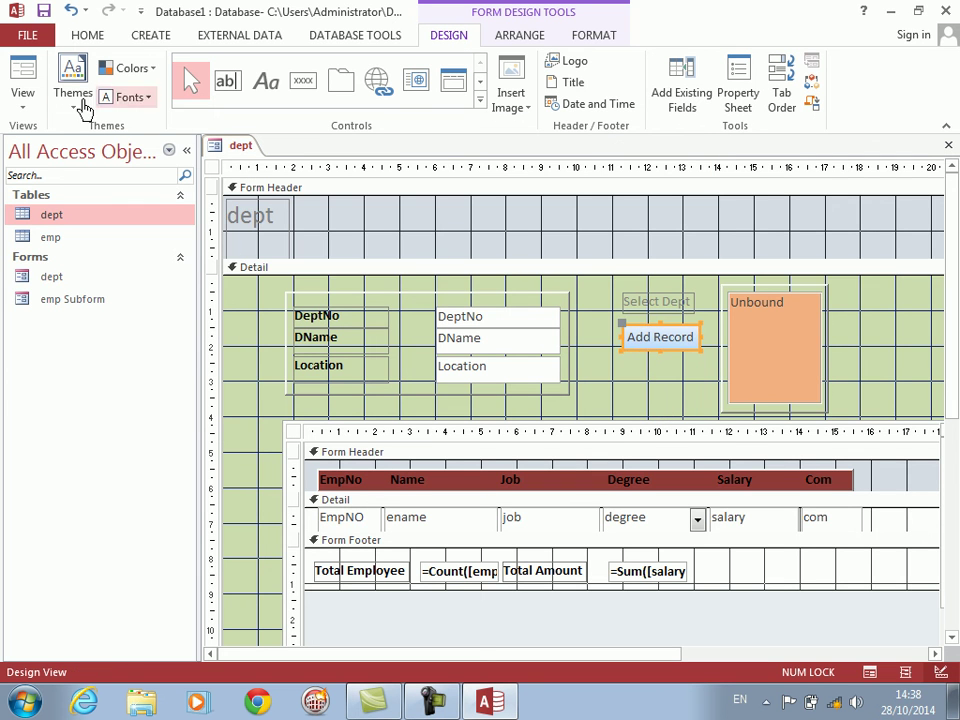
Step: In Form View, use the Add Record button to enter a new department with DName TEACHING and Location JALAL ABAD
{"action": "left_click", "coordinate": [22, 75]}
{"action": "left_click", "coordinate": [624, 311]}
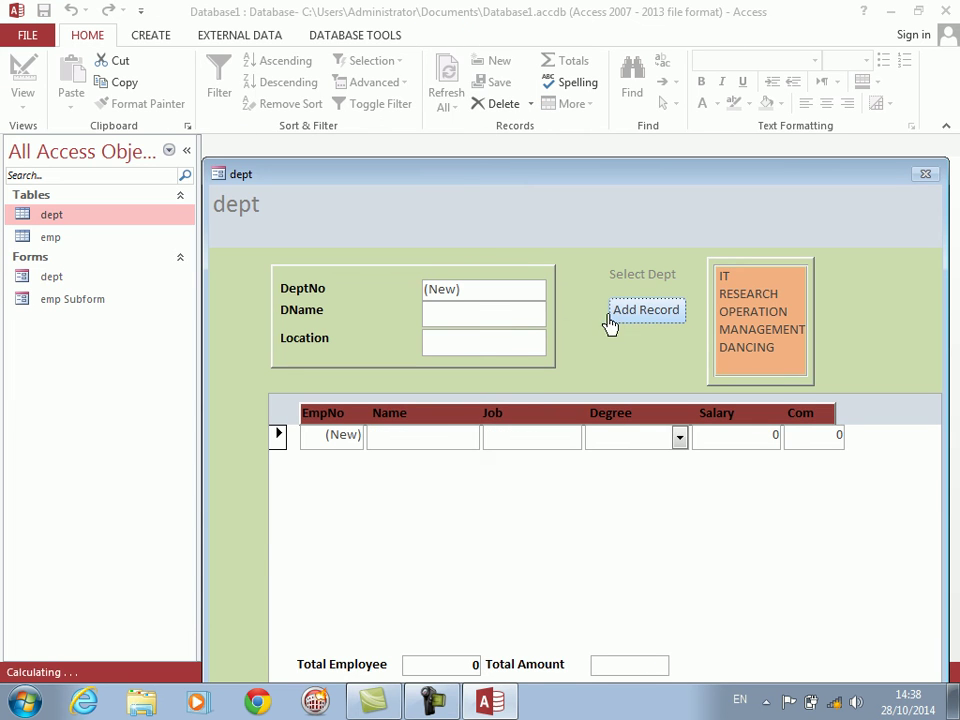
{"action": "left_click", "coordinate": [515, 316]}
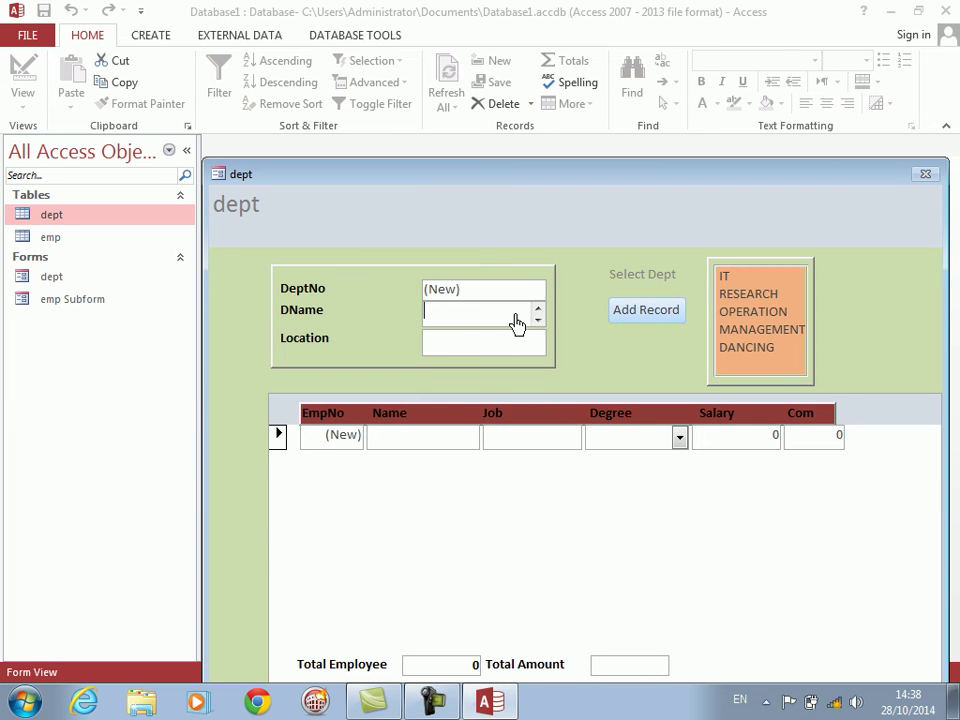
{"action": "type", "text": "Teach"}
{"action": "key", "text": "BackSpace"}
{"action": "key", "text": "BackSpace"}
{"action": "key", "text": "BackSpace"}
{"action": "key", "text": "BackSpace"}
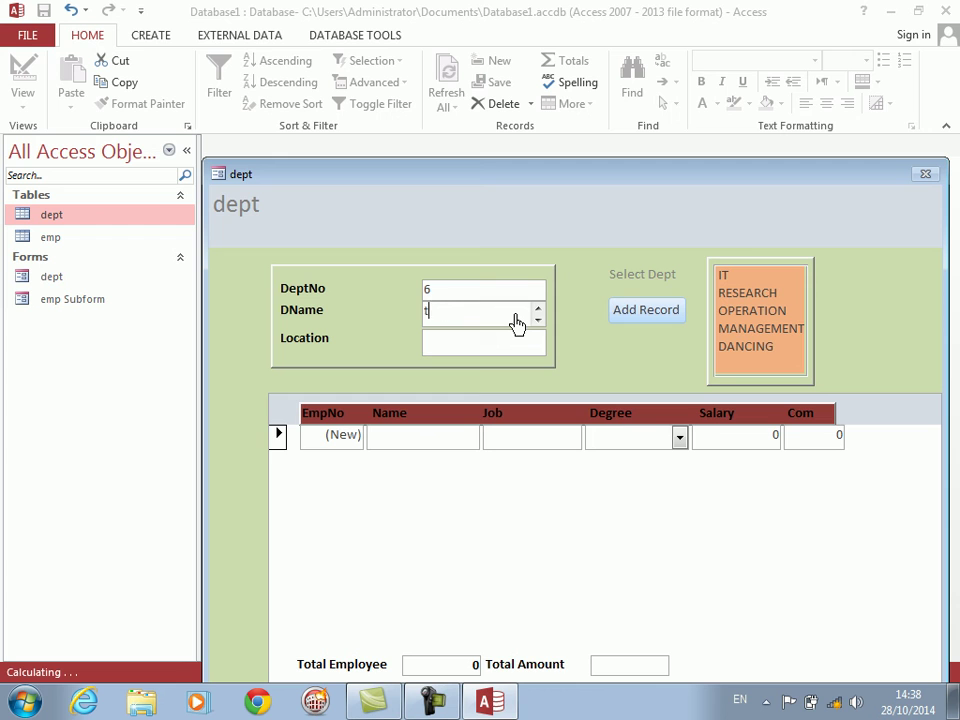
{"action": "type", "text": "EACHING"}
{"action": "key", "text": "Tab"}
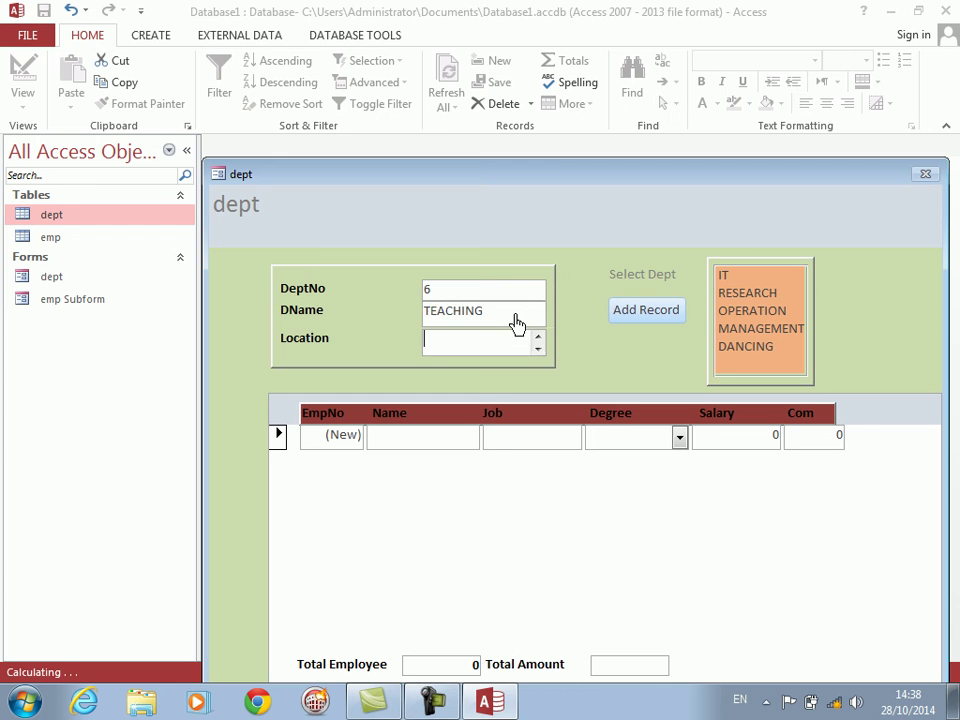
{"action": "type", "text": "JALAL ABAD"}
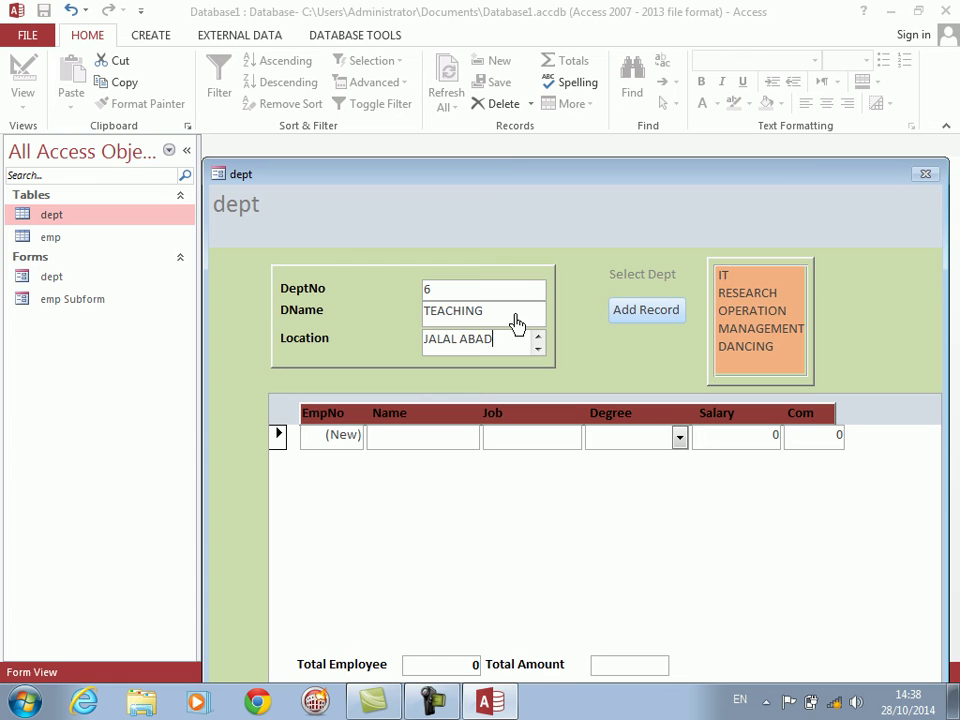
{"action": "key", "text": "Tab"}
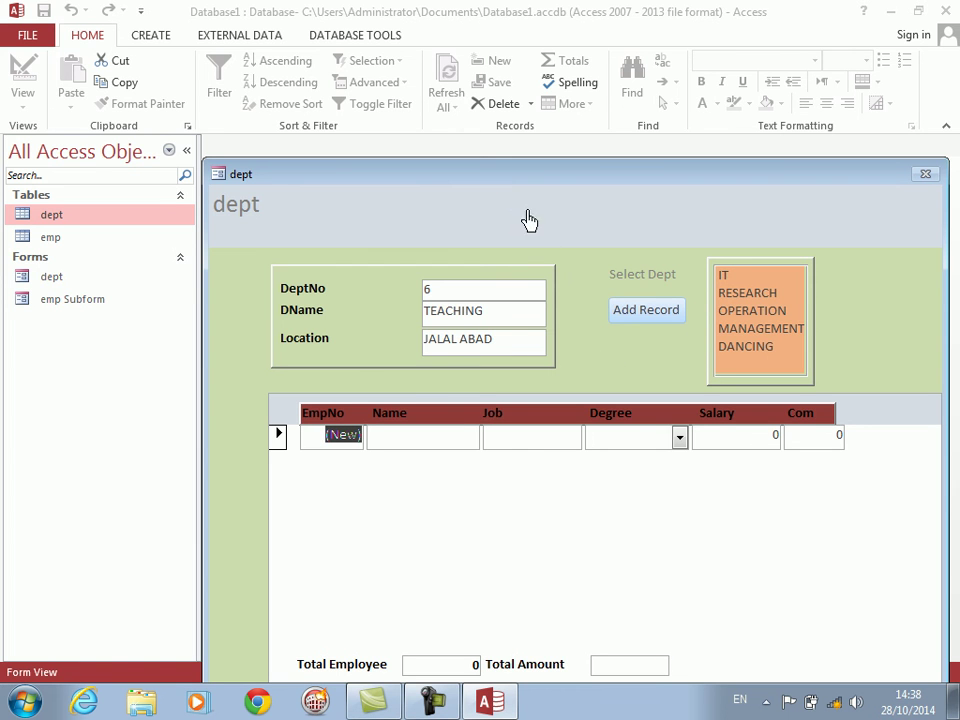
Step: Switch the form to Design View and back to Form View to refresh the department list
{"action": "right_click", "coordinate": [589, 304]}
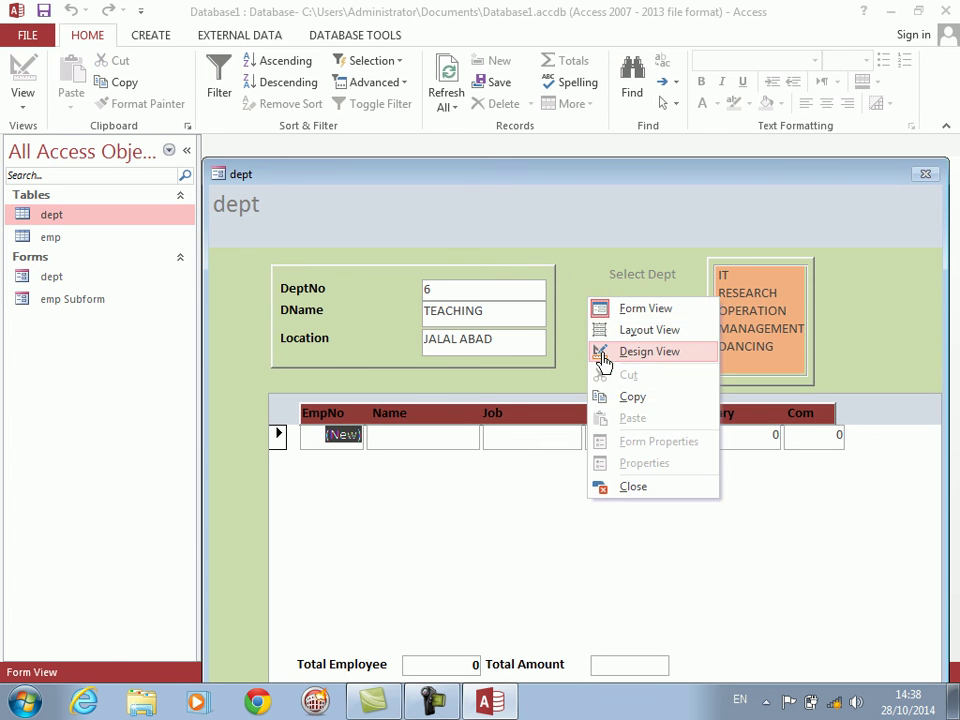
{"action": "left_click", "coordinate": [602, 349]}
{"action": "left_click", "coordinate": [26, 75]}
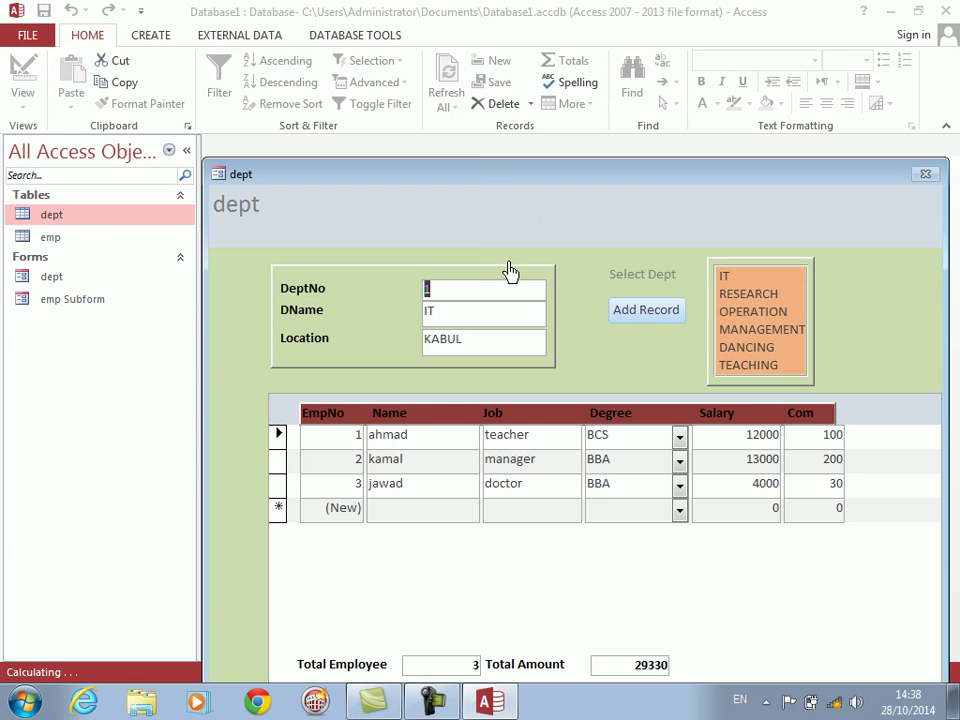
Step: Select TEACHING in the department list, then go through the other departments to check their details, employees and totals
{"action": "left_click_drag", "start_coordinate": [516, 177], "coordinate": [505, 153]}
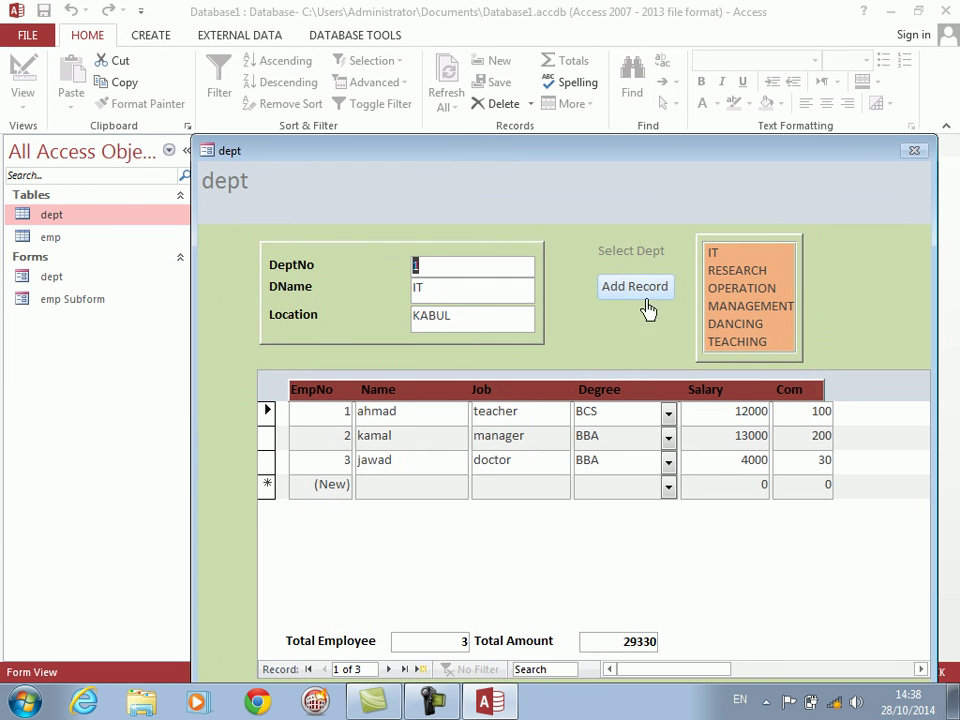
{"action": "left_click", "coordinate": [726, 342]}
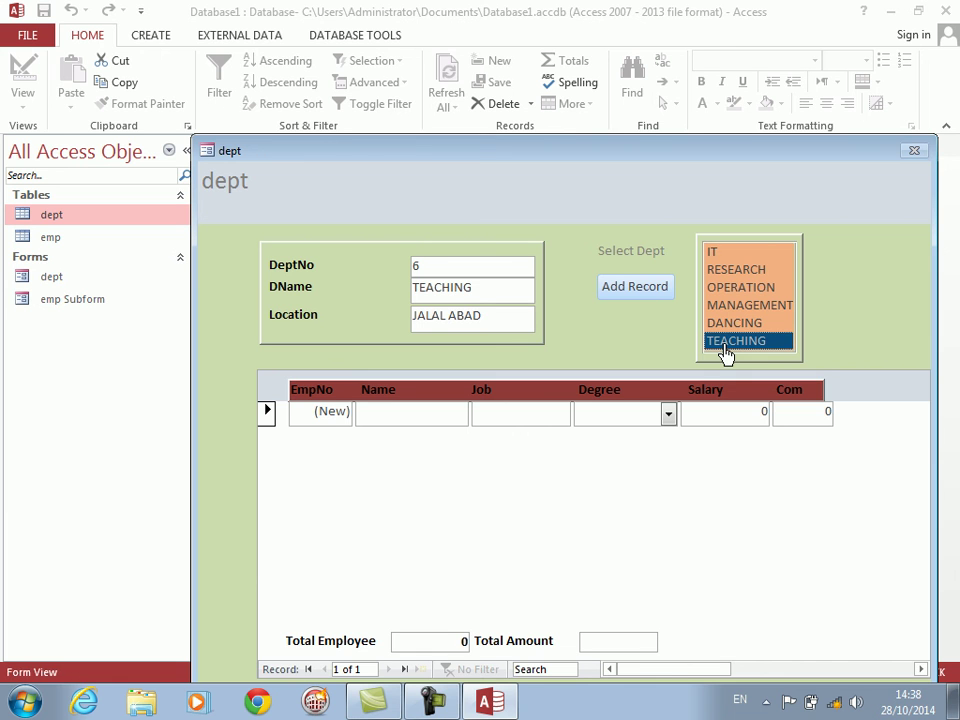
{"action": "key", "text": "Up"}
{"action": "key", "text": "Up"}
{"action": "key", "text": "Up"}
{"action": "key", "text": "Up"}
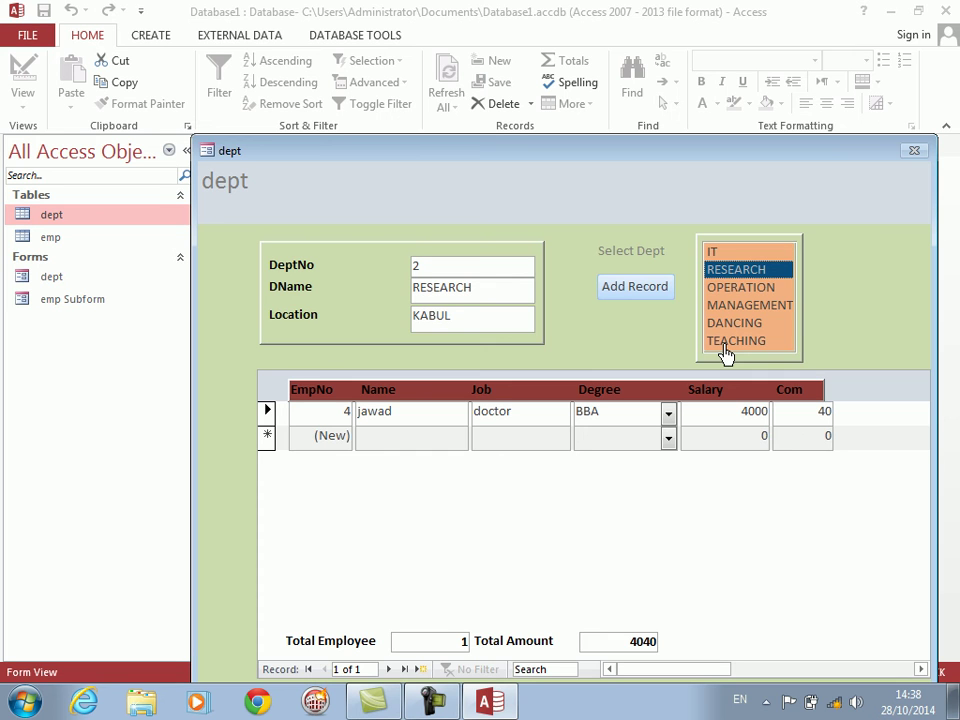
{"action": "key", "text": "Up"}
{"action": "key", "text": "Down"}
{"action": "key", "text": "Down"}
{"action": "key", "text": "Down"}
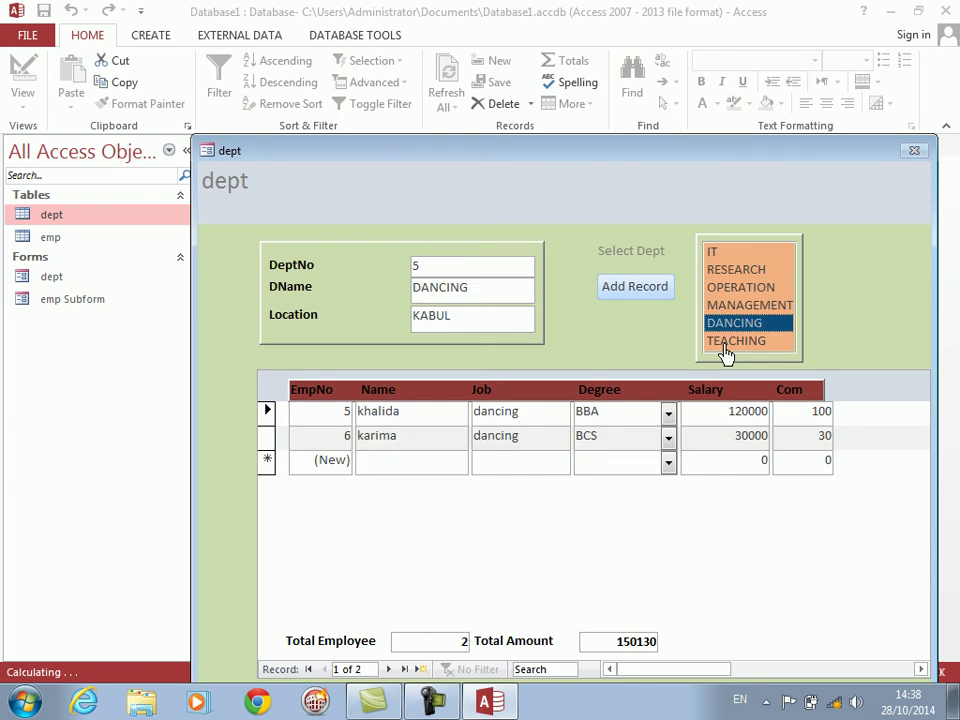
{"action": "key", "text": "Up"}
{"action": "key", "text": "Up"}
{"action": "key", "text": "Up"}
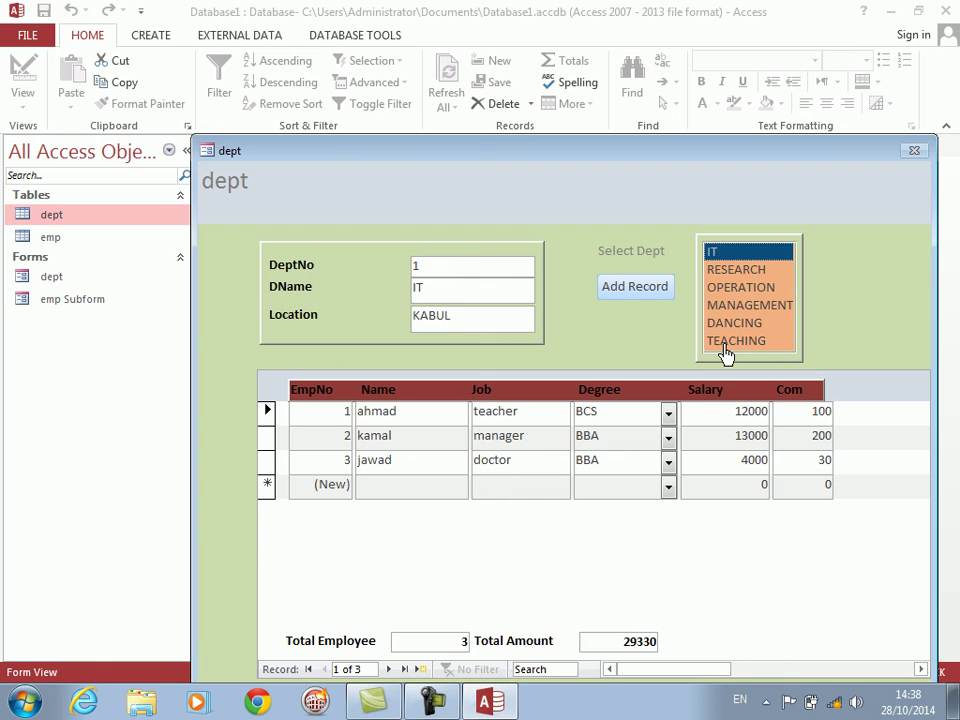
Step: Switch the dept form to Design View and duplicate the Add Record button directly below the original
{"action": "left_click_drag", "start_coordinate": [640, 154], "coordinate": [616, 82]}
{"action": "right_click", "coordinate": [612, 255]}
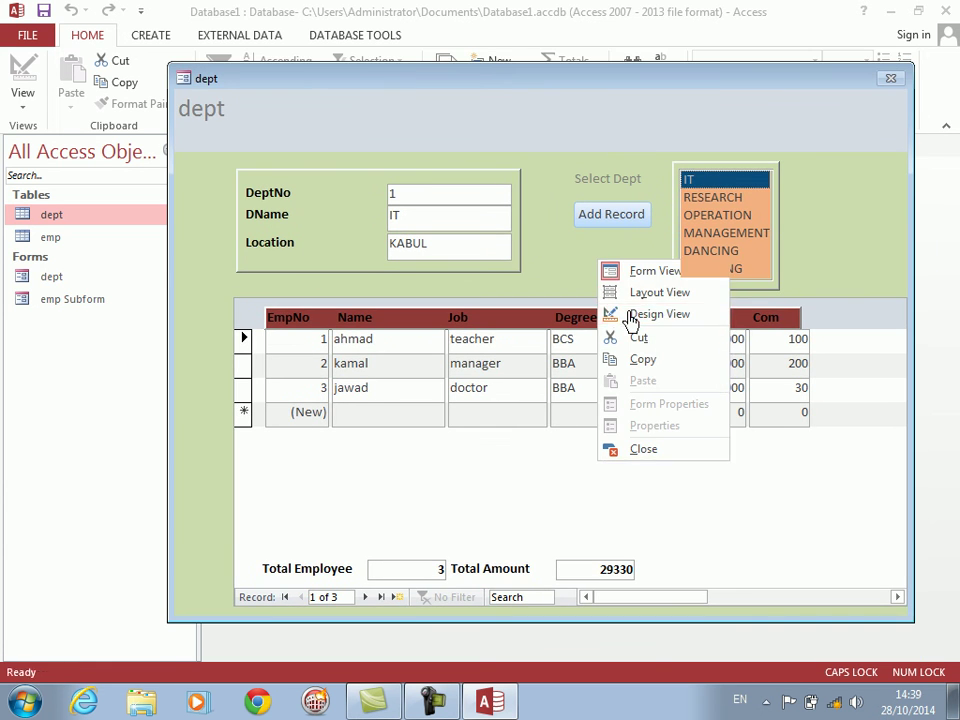
{"action": "left_click", "coordinate": [628, 313]}
{"action": "left_click", "coordinate": [647, 341]}
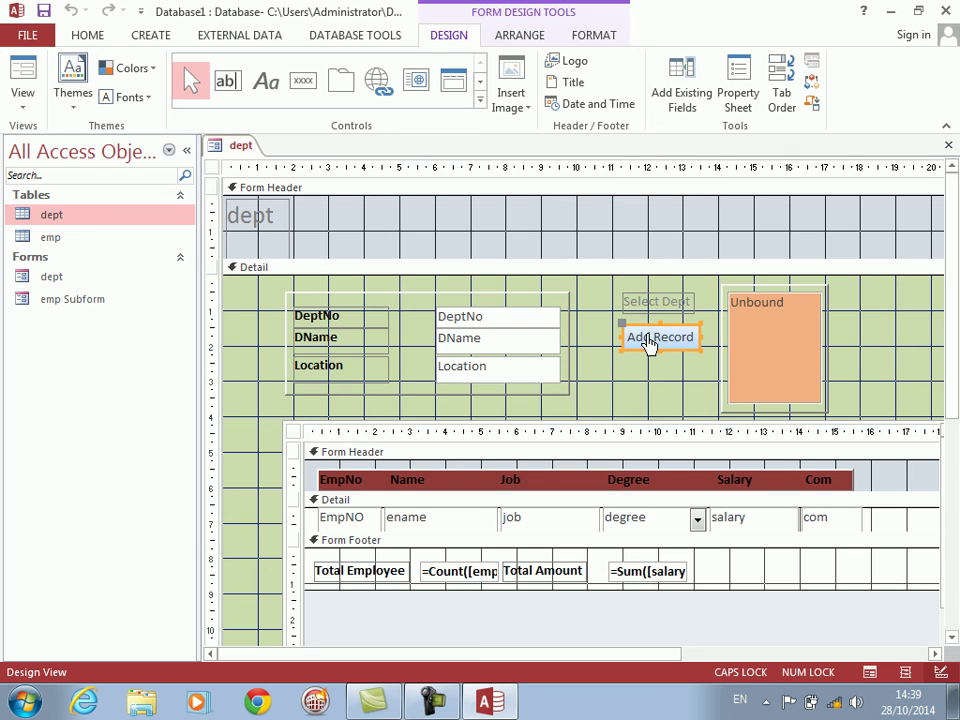
{"action": "key", "text": "ctrl+c"}
{"action": "key", "text": "ctrl+v"}
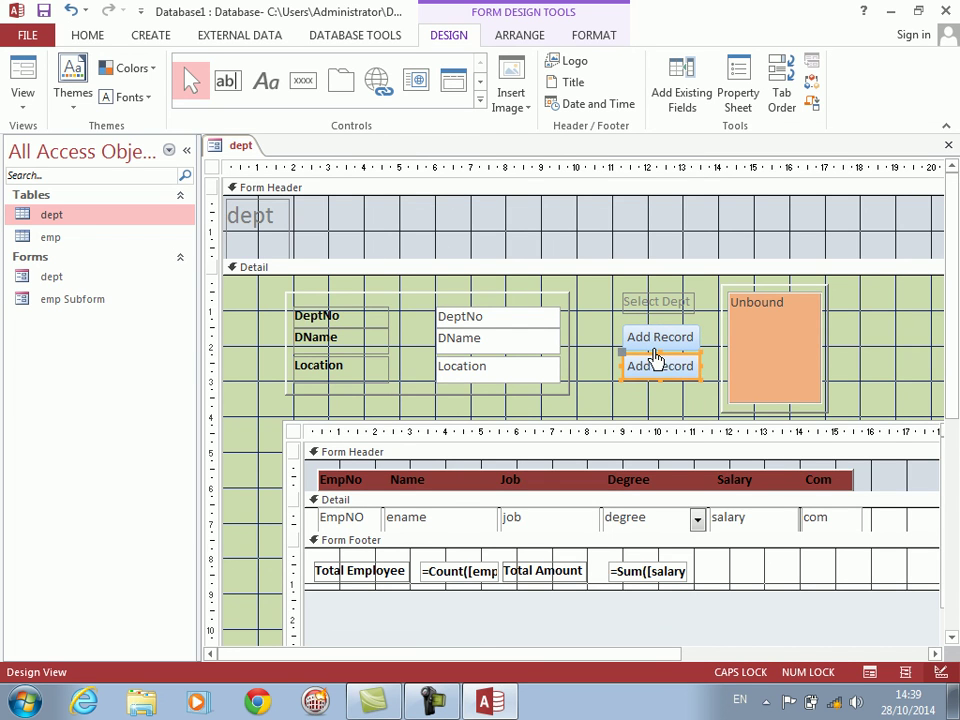
Step: Change the duplicated button's caption to delete dept
{"action": "key", "text": "F2"}
{"action": "type", "text": "DELET"}
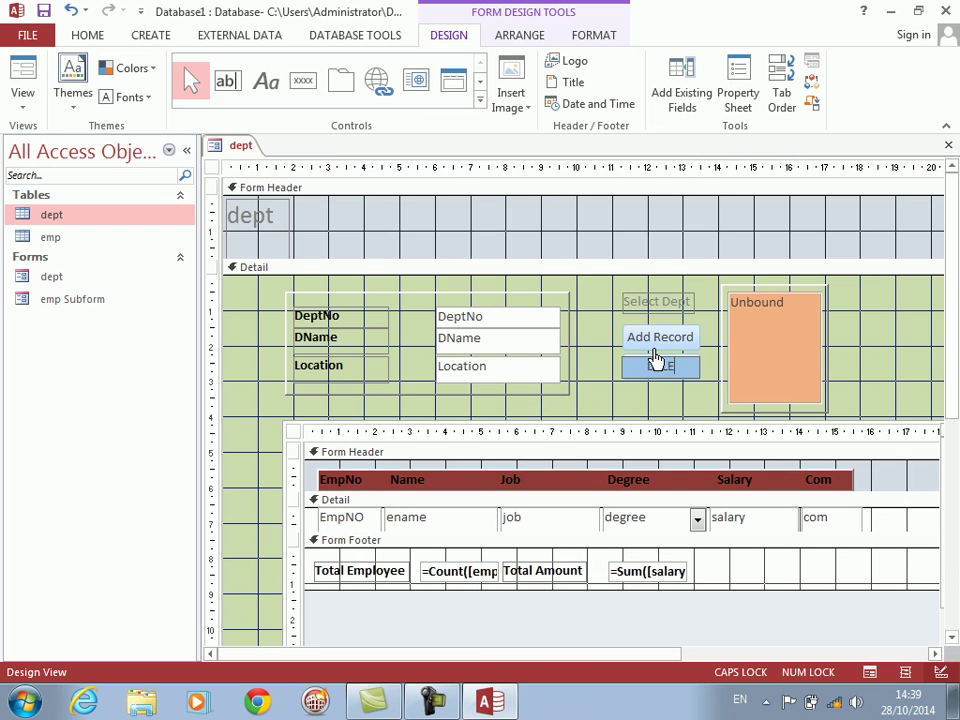
{"action": "key", "text": "BackSpace"}
{"action": "key", "text": "BackSpace"}
{"action": "key", "text": "BackSpace"}
{"action": "key", "text": "BackSpace"}
{"action": "key", "text": "BackSpace"}
{"action": "key", "text": "Caps_Lock"}
{"action": "type", "text": "delete dept"}
{"action": "key", "text": "Return"}
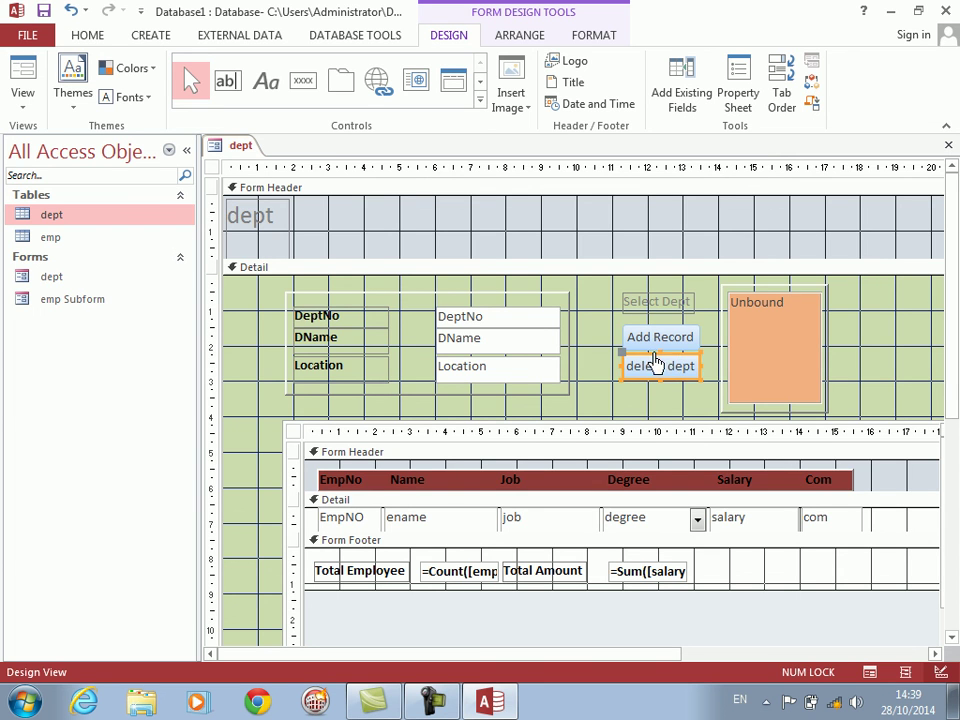
Step: Inspect the embedded click-event macro of the delete dept button and close it without changes
{"action": "right_click", "coordinate": [657, 368]}
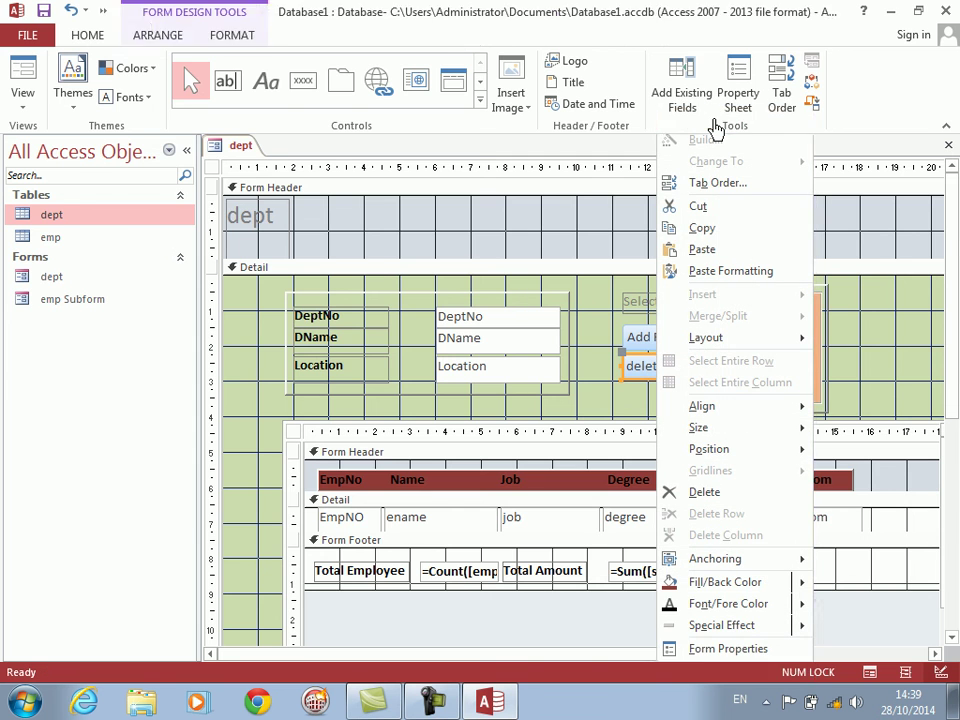
{"action": "left_click", "coordinate": [716, 120]}
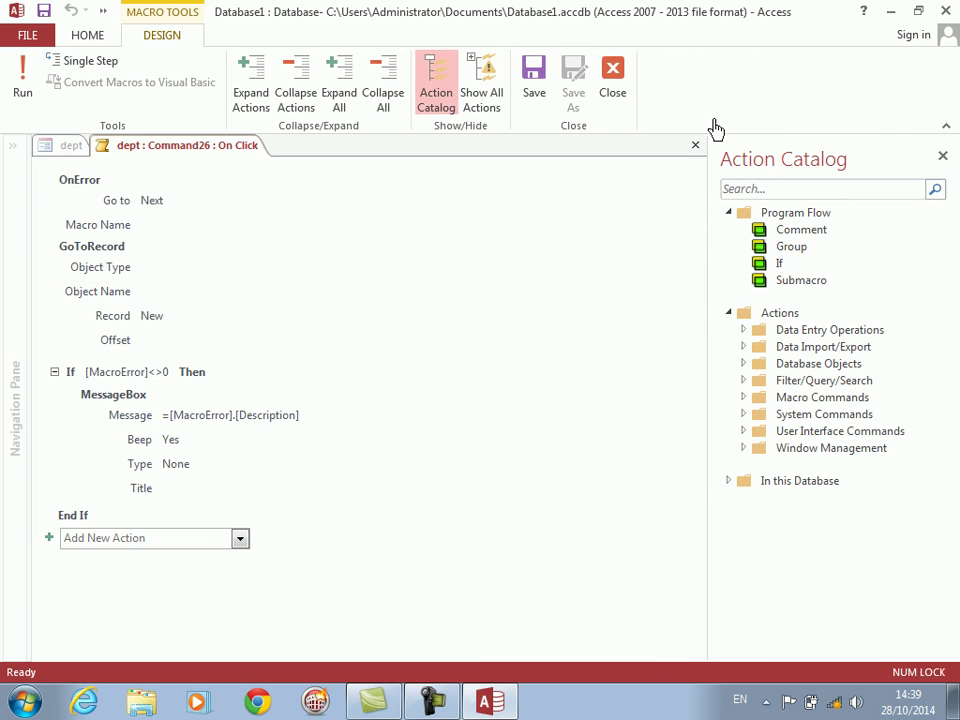
{"action": "left_click", "coordinate": [942, 155]}
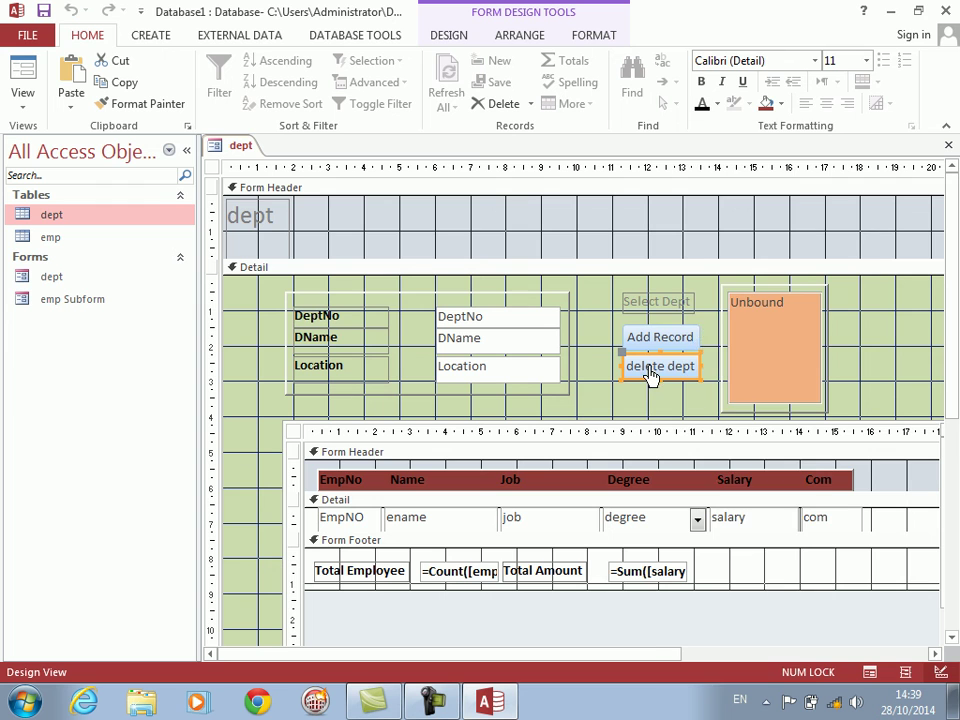
{"action": "right_click", "coordinate": [650, 372]}
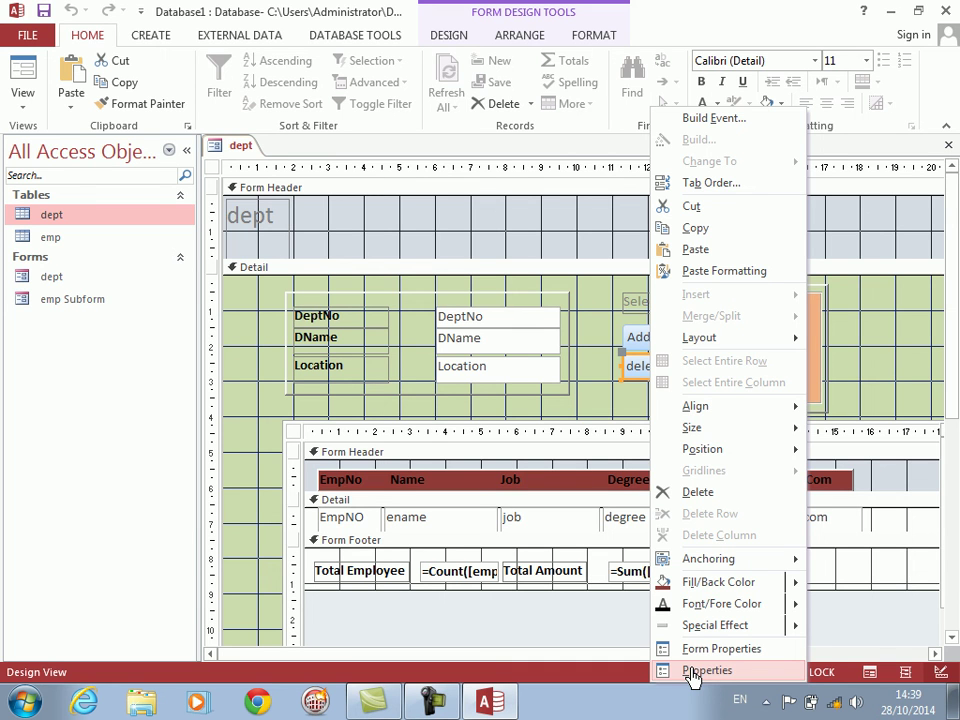
{"action": "left_click", "coordinate": [600, 405]}
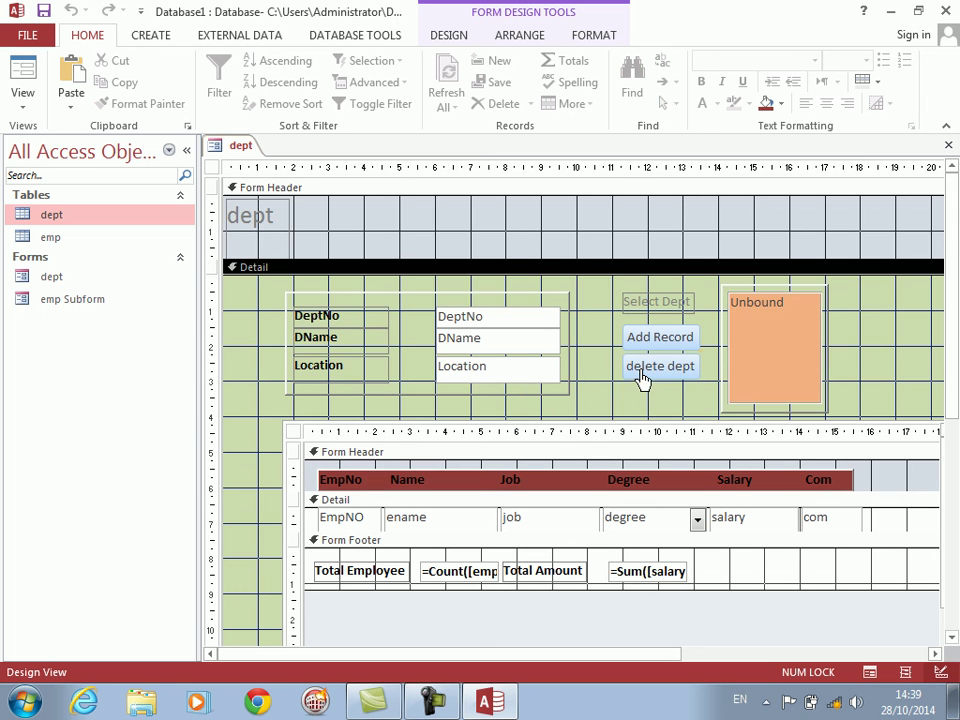
{"action": "left_click", "coordinate": [643, 378]}
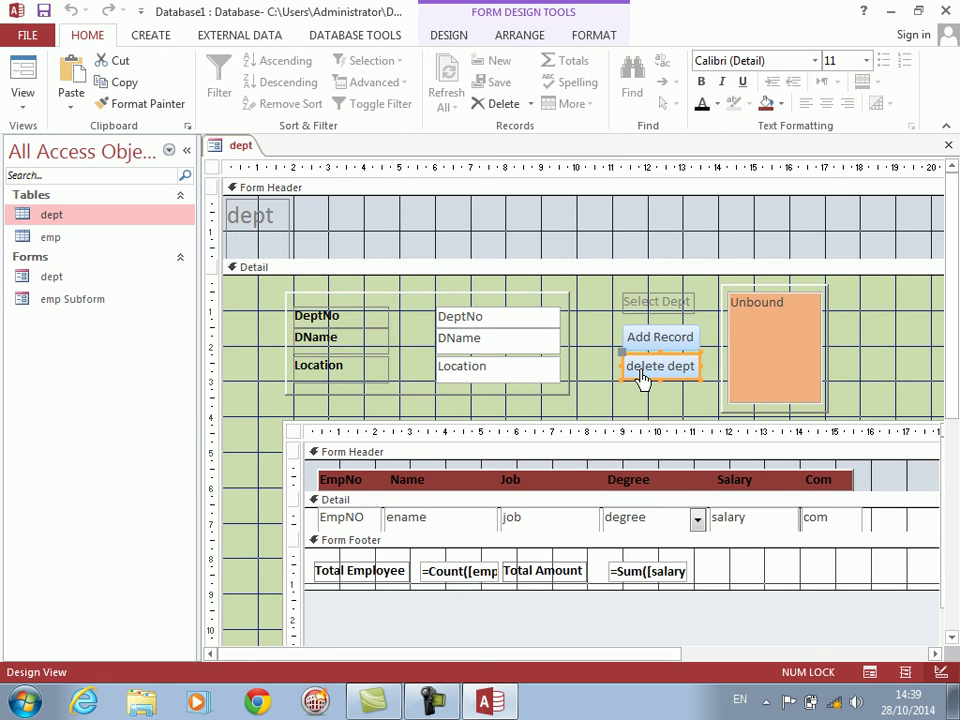
Step: Close the dept form, saving all changed objects and the module as Module1
{"action": "left_click", "coordinate": [948, 146]}
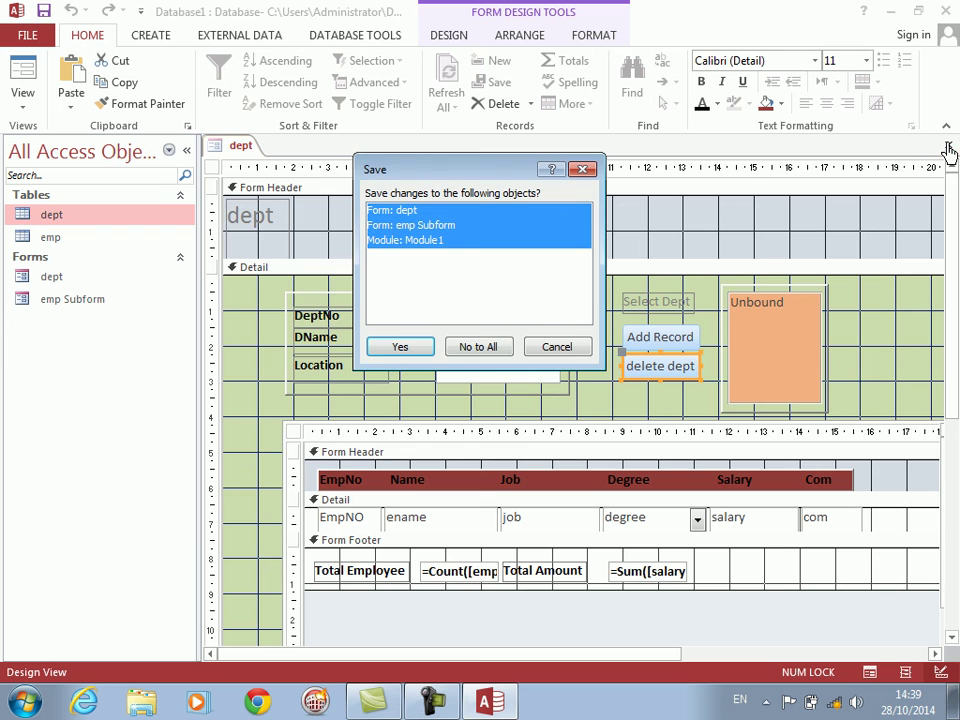
{"action": "left_click", "coordinate": [398, 348]}
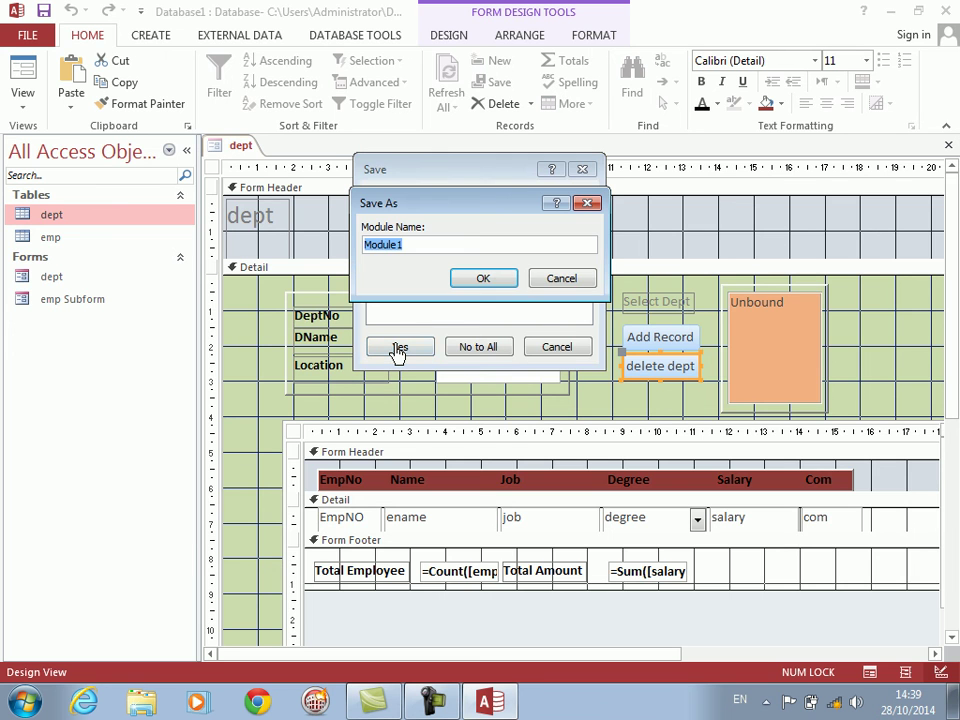
{"action": "key", "text": "Return"}
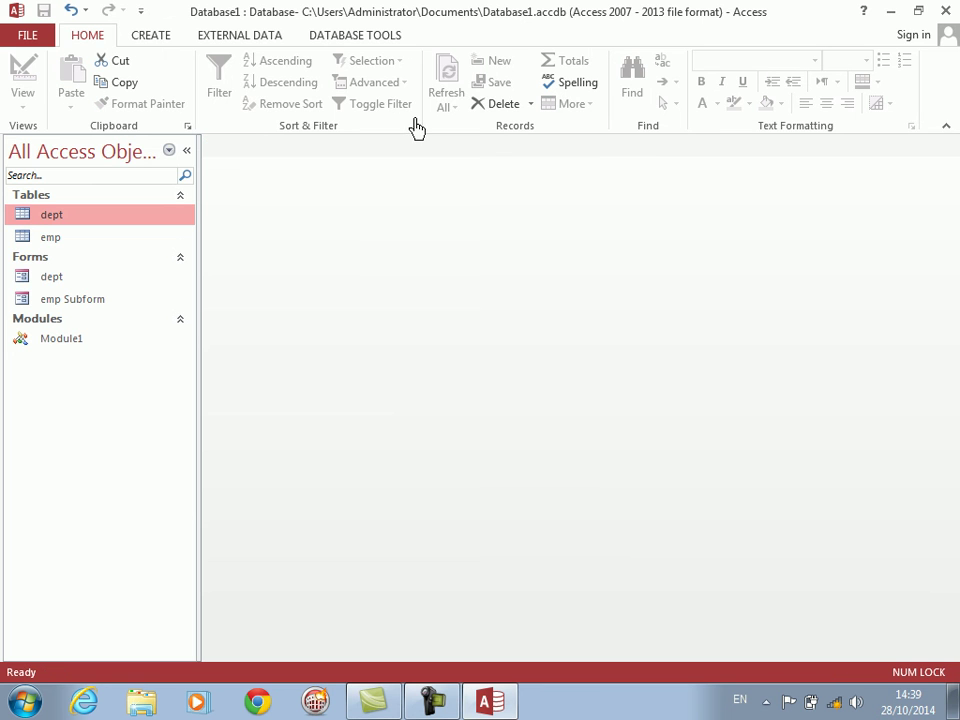
Step: Create a new macro and add a GoToRecord action to it
{"action": "left_click", "coordinate": [152, 36]}
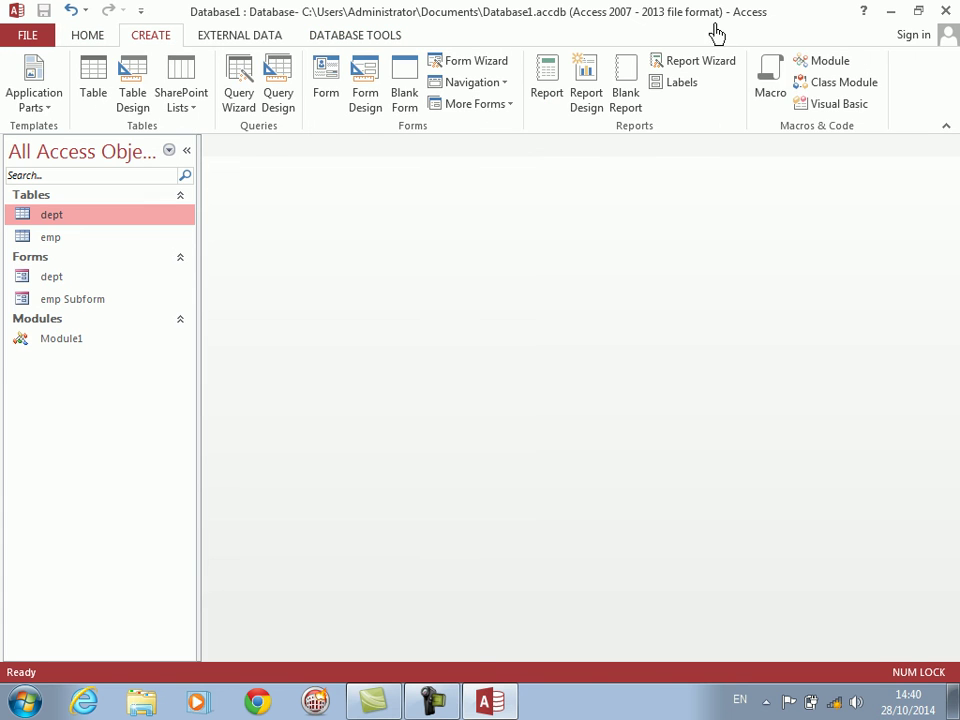
{"action": "left_click", "coordinate": [766, 94]}
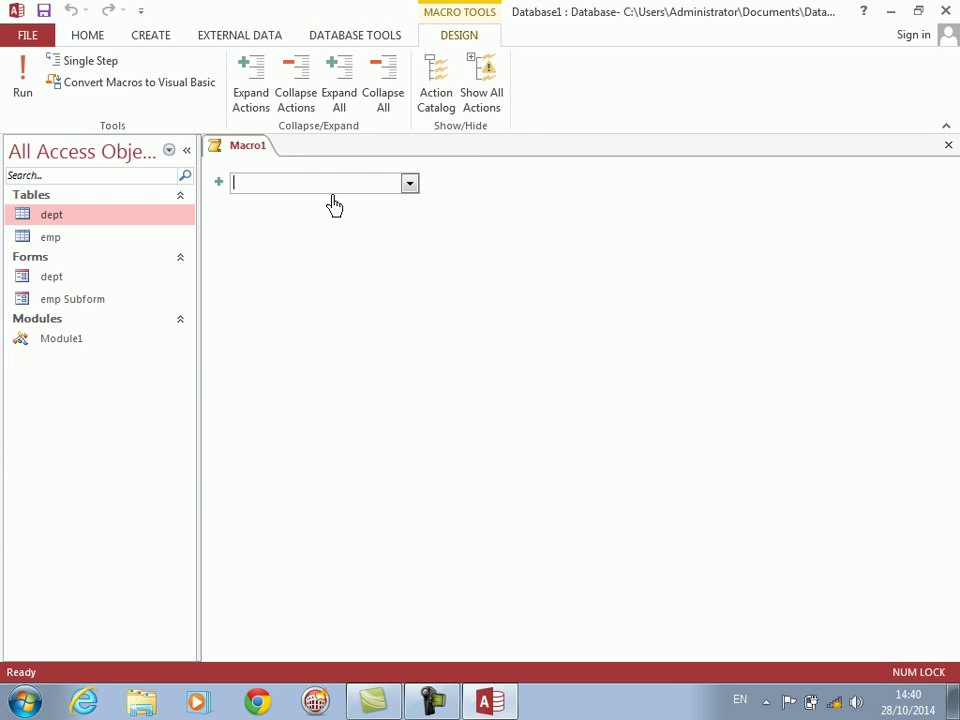
{"action": "left_click", "coordinate": [410, 186]}
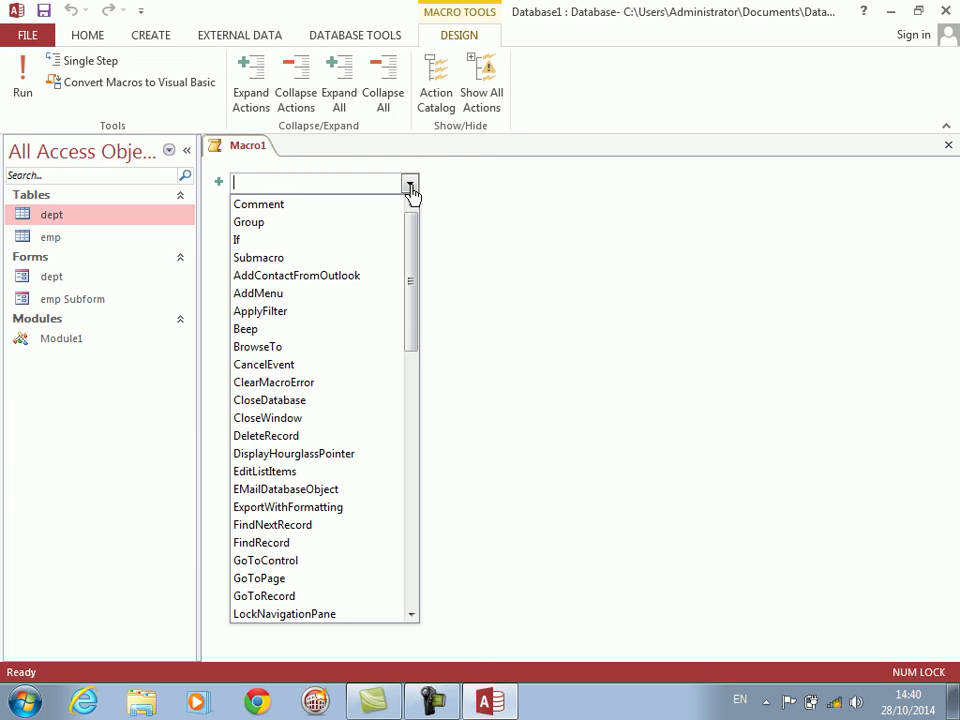
{"action": "type", "text": "g"}
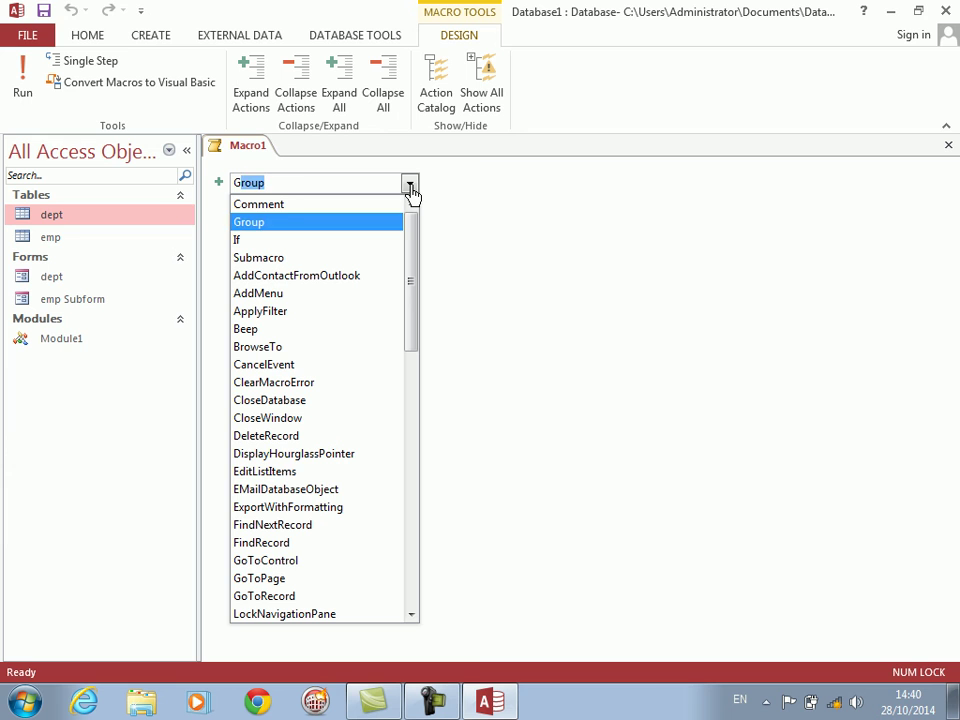
{"action": "left_click", "coordinate": [287, 601]}
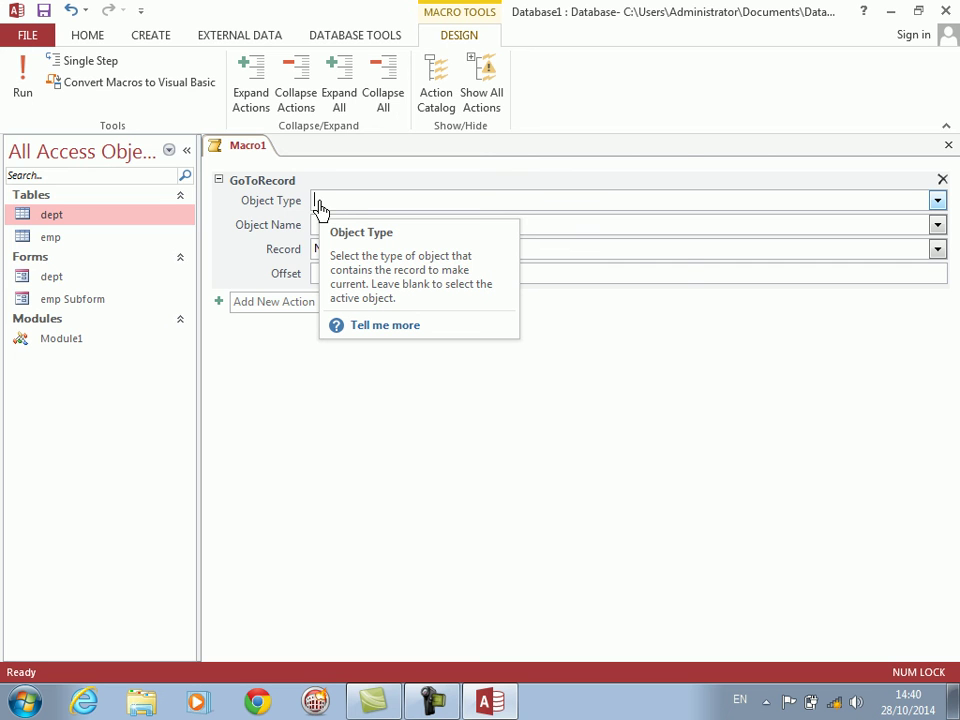
Step: Set the GoToRecord action's object type to Form, object name to dept and record to New
{"action": "left_click", "coordinate": [938, 202]}
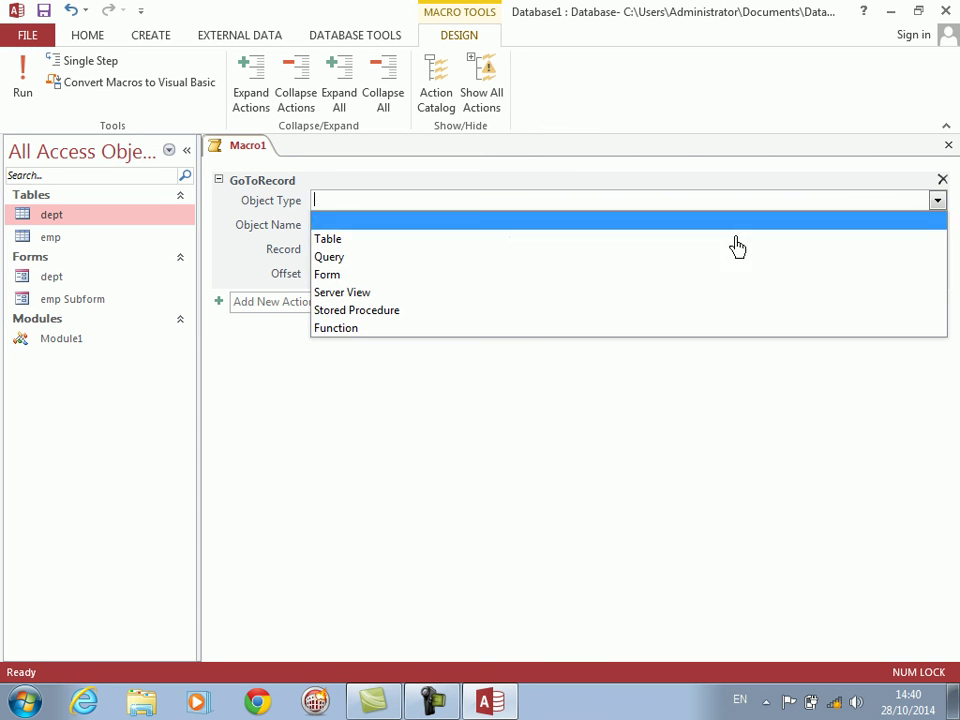
{"action": "left_click", "coordinate": [438, 276]}
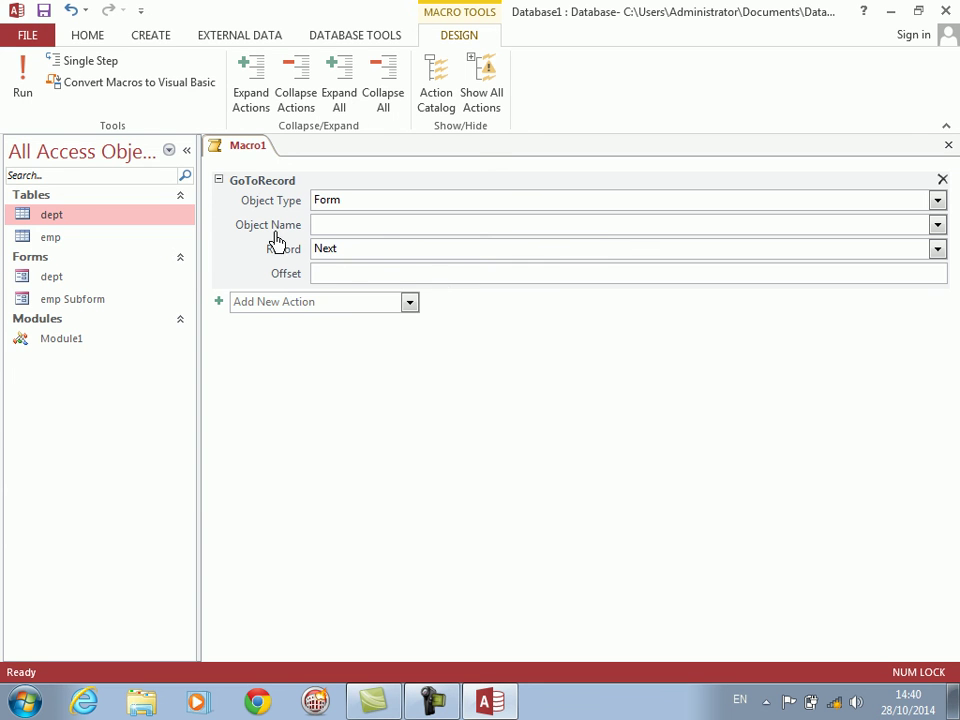
{"action": "left_click", "coordinate": [380, 228]}
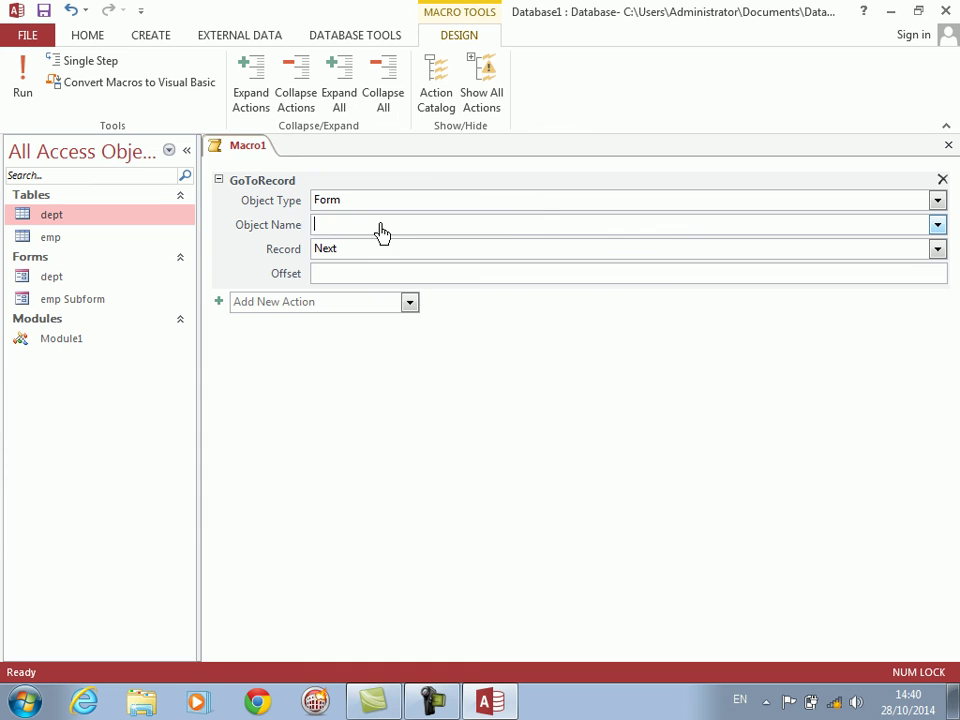
{"action": "left_click", "coordinate": [937, 226]}
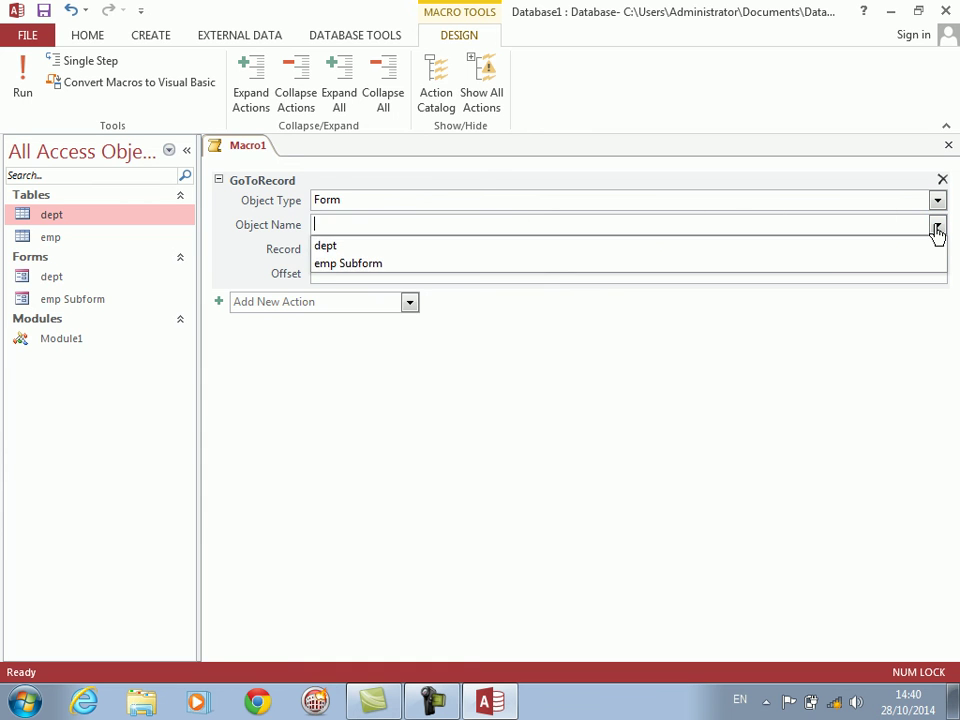
{"action": "left_click", "coordinate": [443, 250]}
{"action": "left_click", "coordinate": [440, 250]}
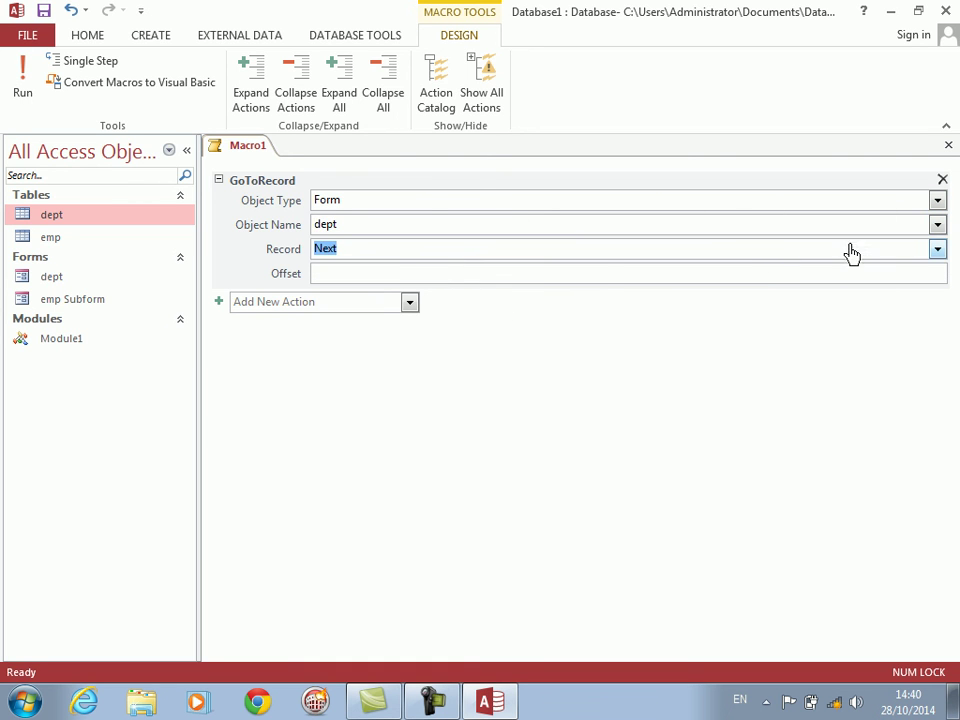
{"action": "left_click", "coordinate": [937, 250]}
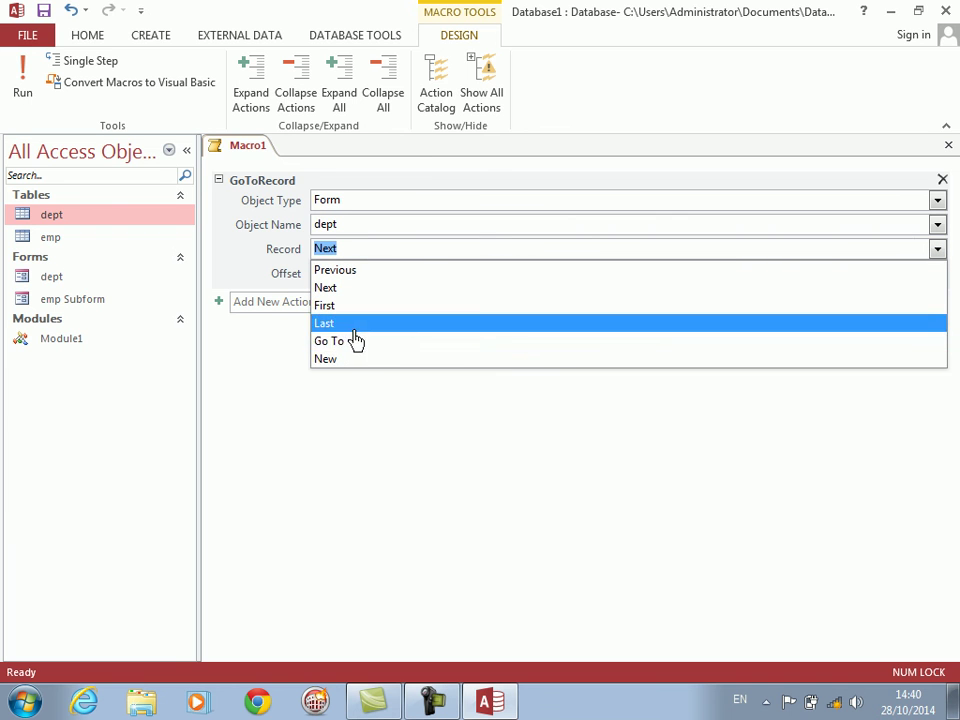
{"action": "left_click", "coordinate": [352, 362]}
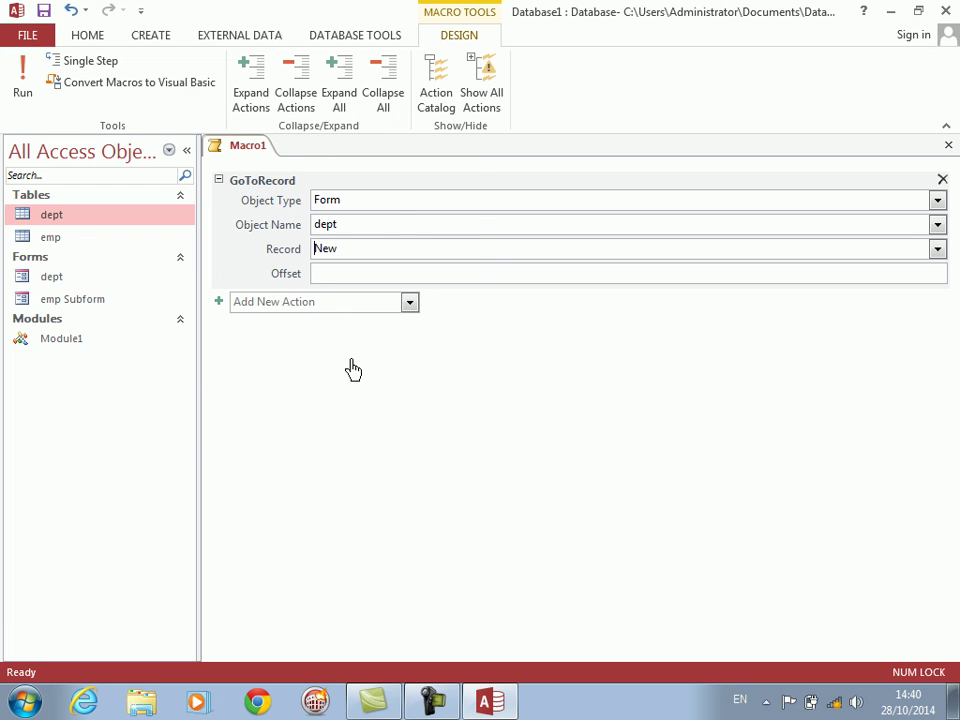
Step: Save the macro as Macro1 and close it
{"action": "key", "text": "ctrl+s"}
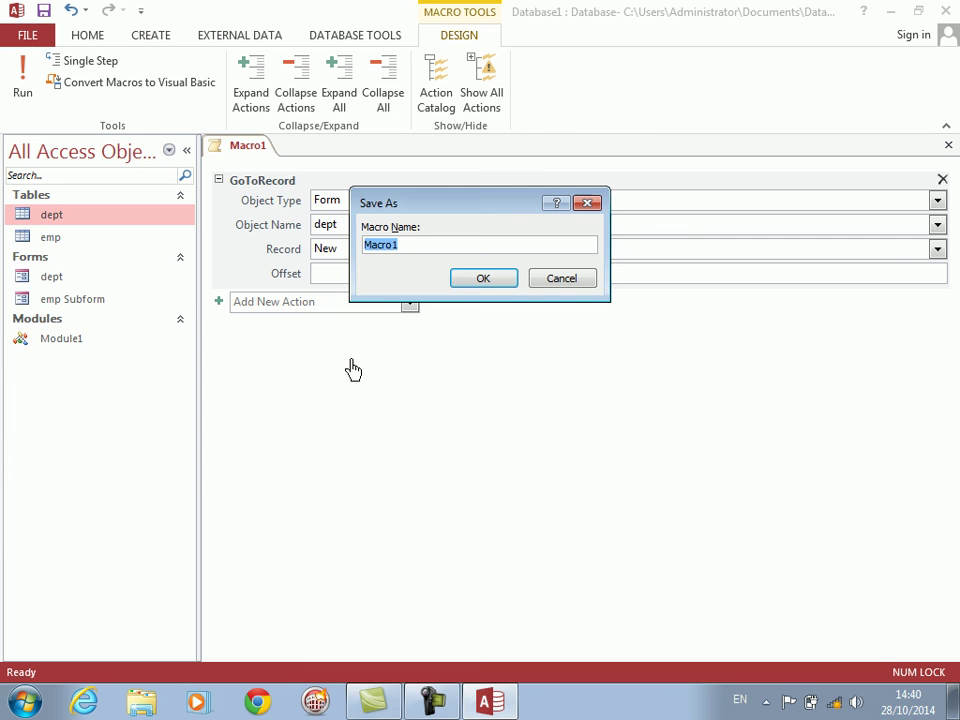
{"action": "key", "text": "Return"}
{"action": "key", "text": "ctrl+w"}
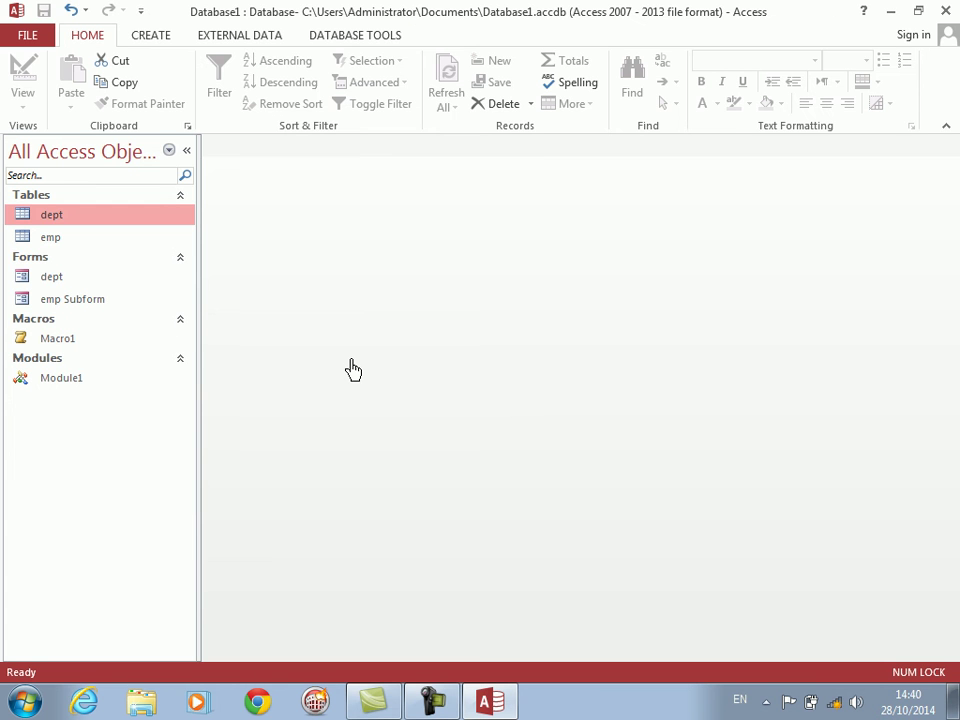
Step: Open the dept form in Design View and show the delete dept button's properties in a widened Property Sheet
{"action": "right_click", "coordinate": [30, 279]}
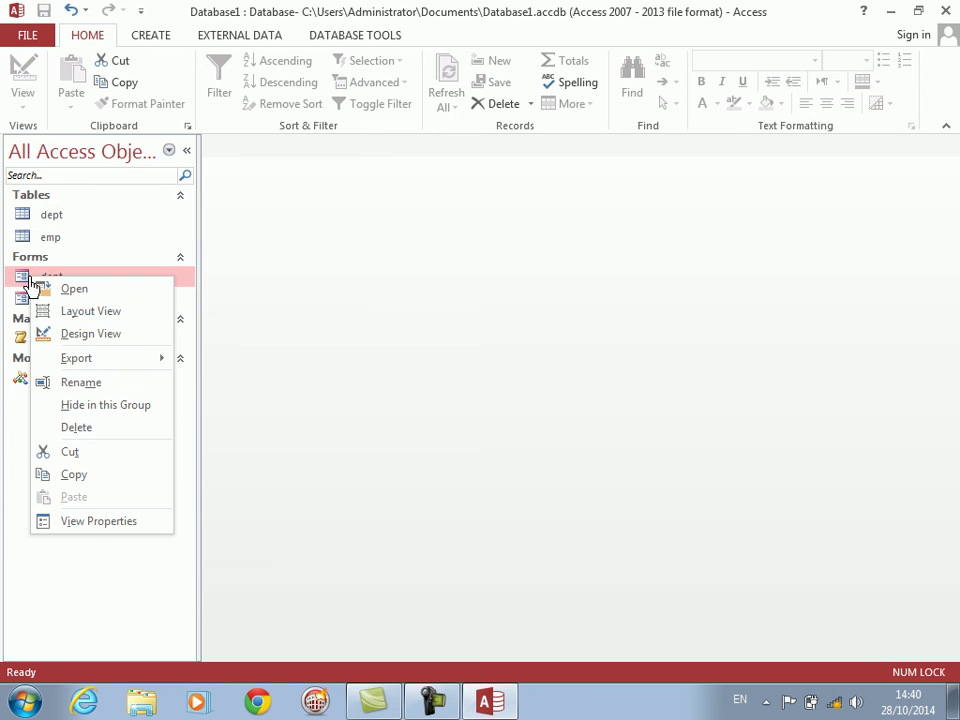
{"action": "left_click", "coordinate": [86, 336]}
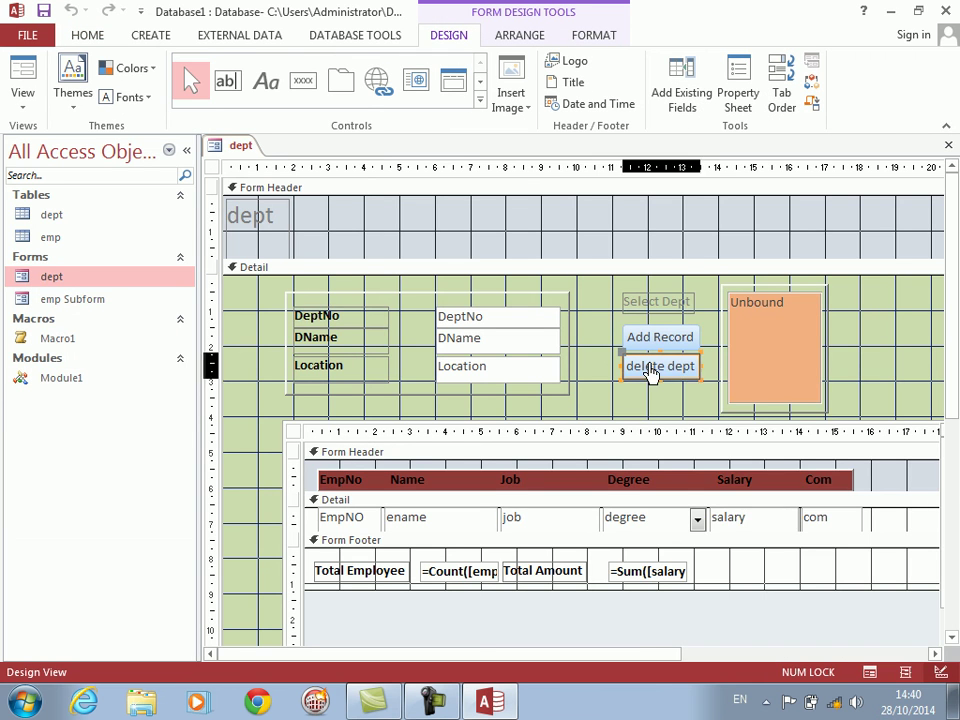
{"action": "right_click", "coordinate": [650, 369]}
{"action": "left_click", "coordinate": [707, 670]}
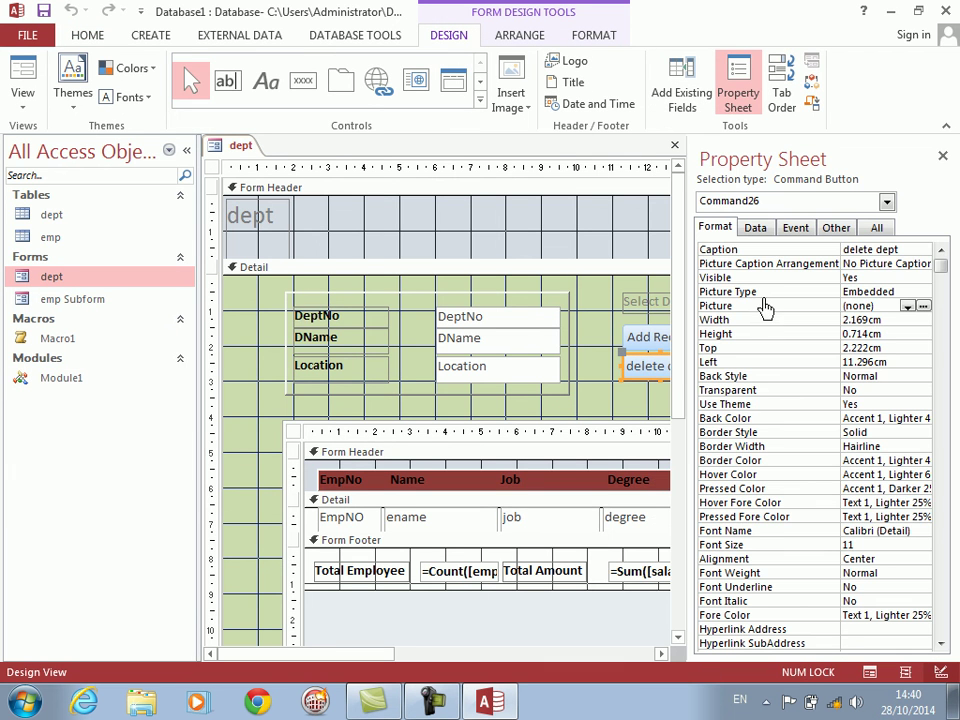
{"action": "left_click_drag", "start_coordinate": [692, 274], "coordinate": [549, 281]}
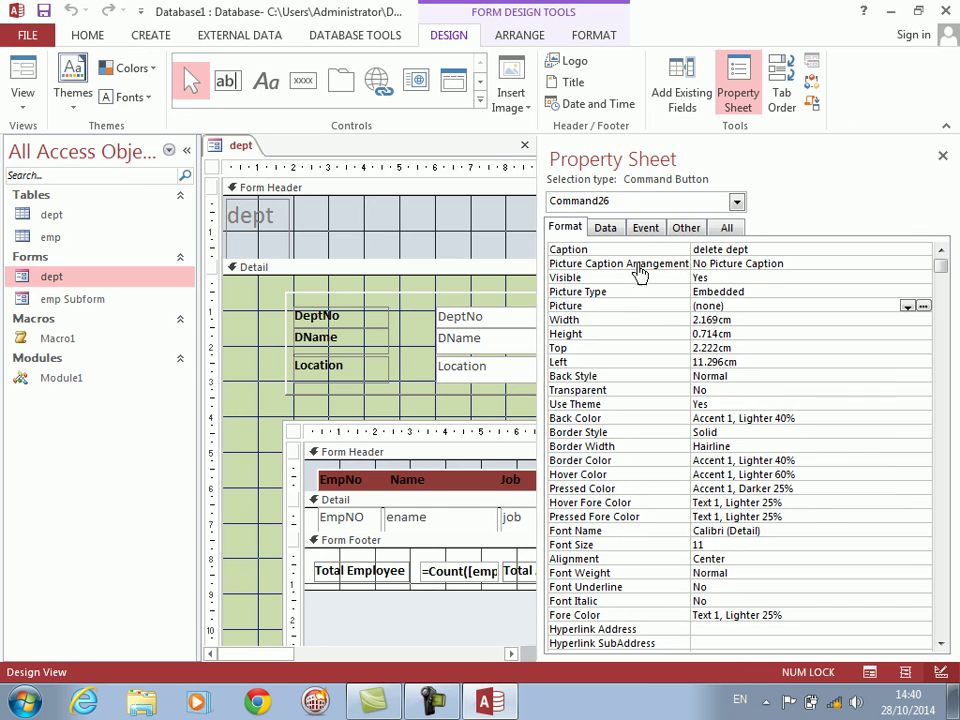
Step: Replace the embedded macro in the delete dept button's On Click event with Macro1
{"action": "left_click", "coordinate": [641, 232]}
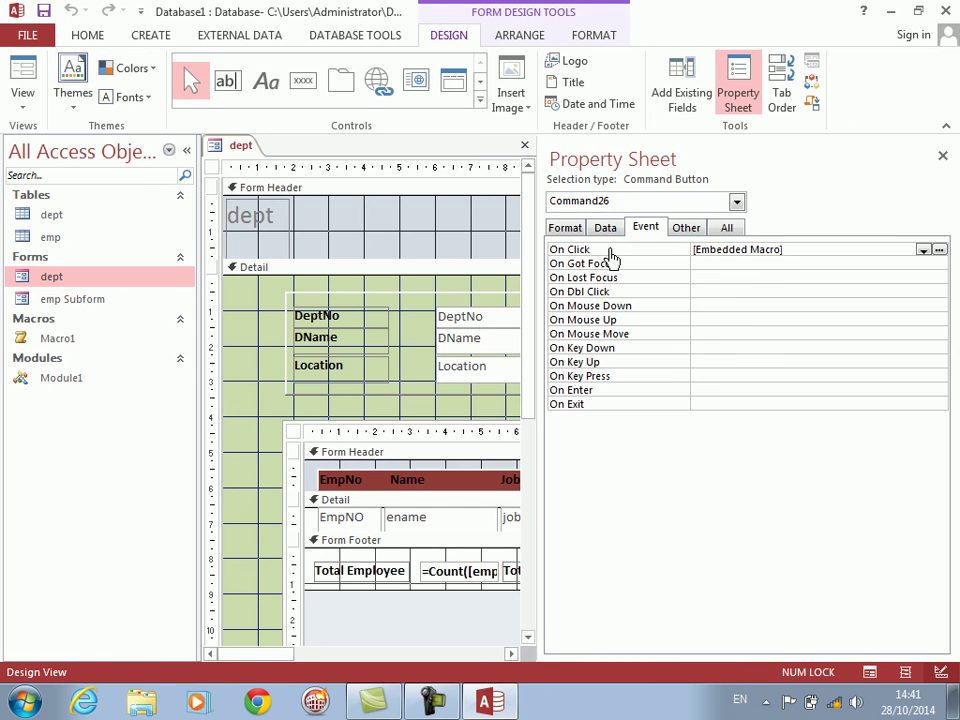
{"action": "left_click", "coordinate": [612, 256]}
{"action": "key", "text": "Delete"}
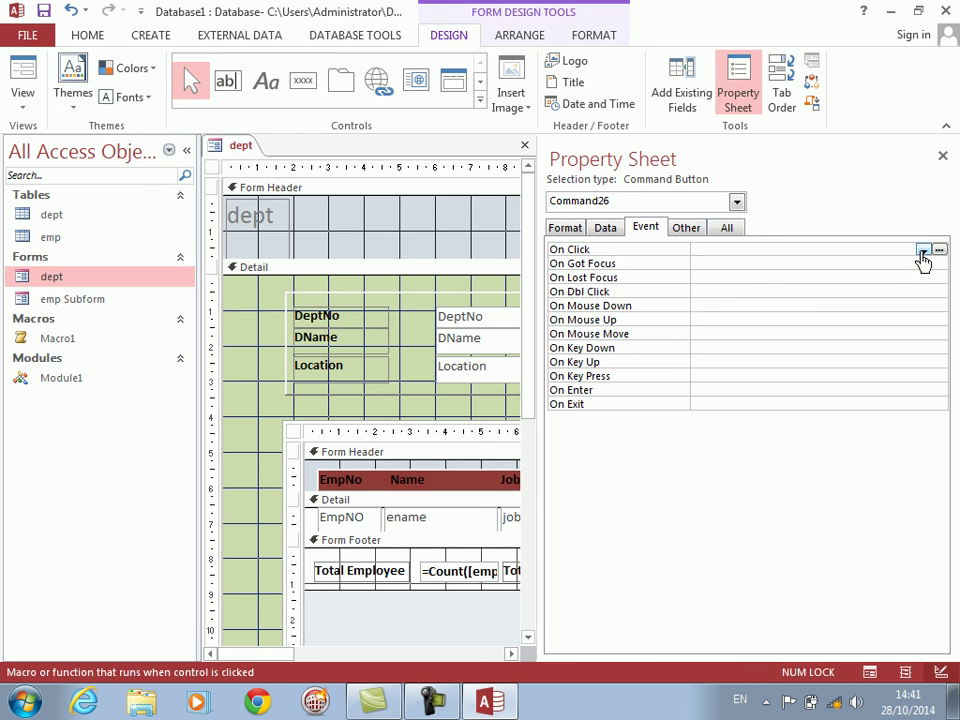
{"action": "left_click", "coordinate": [922, 250]}
{"action": "left_click", "coordinate": [801, 279]}
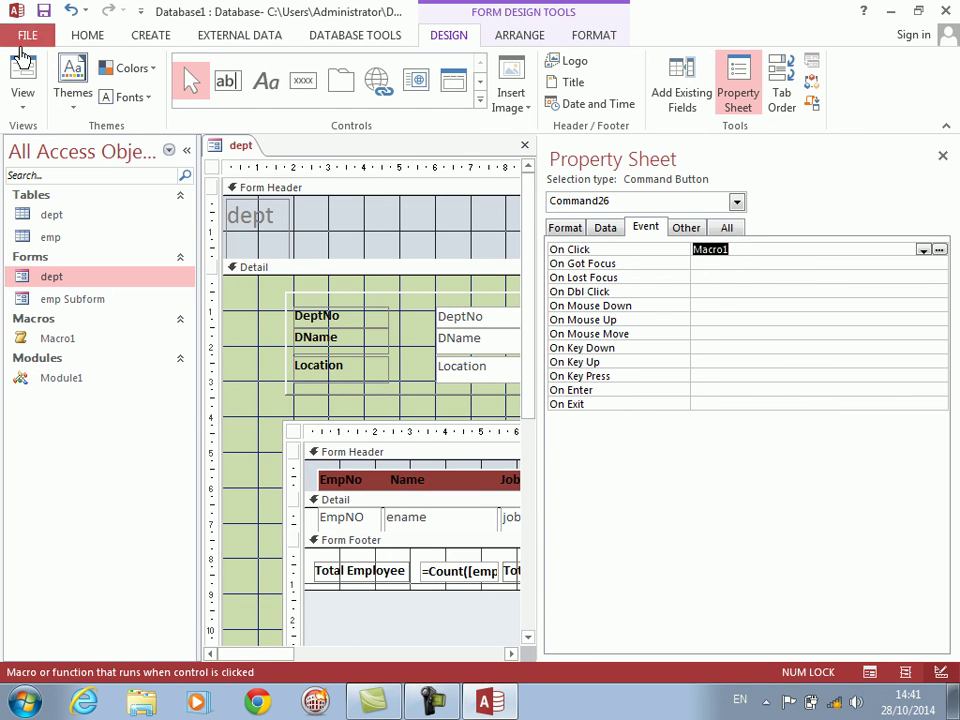
Step: Show the dept form in Form View, test the delete dept button and move the form window up to reveal its full layout
{"action": "left_click", "coordinate": [22, 82]}
{"action": "left_click", "coordinate": [630, 343]}
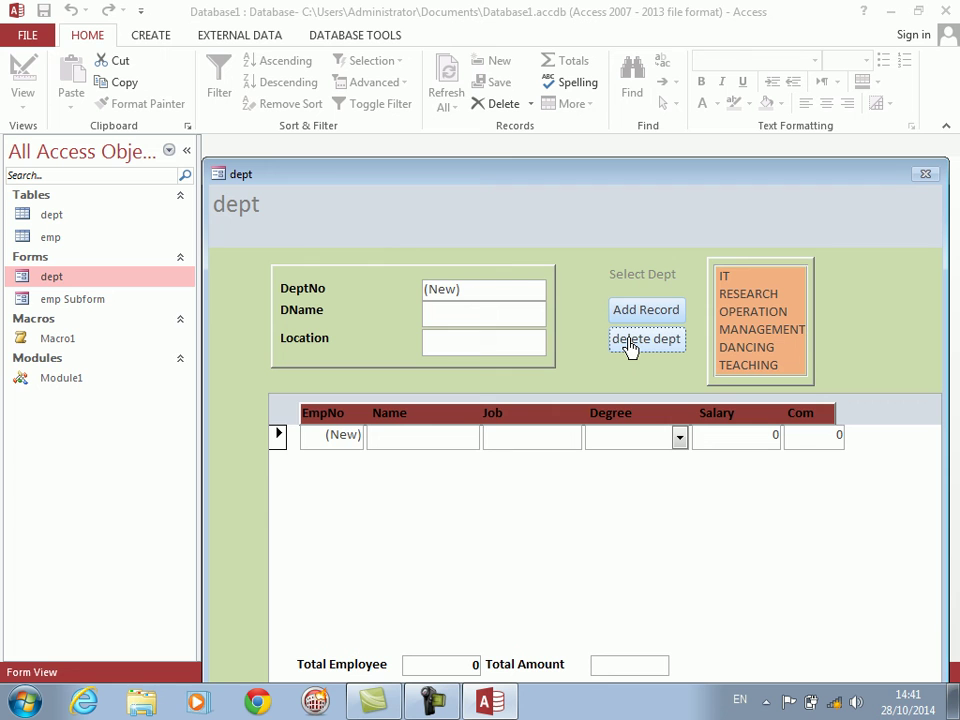
{"action": "right_click", "coordinate": [604, 365]}
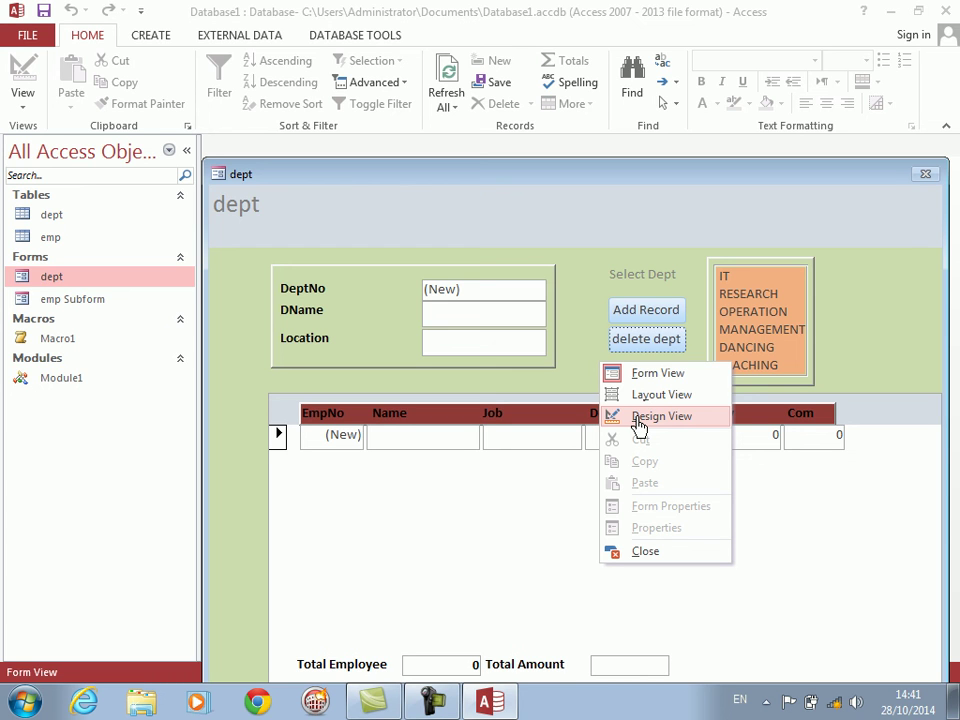
{"action": "left_click_drag", "start_coordinate": [549, 189], "coordinate": [532, 136]}
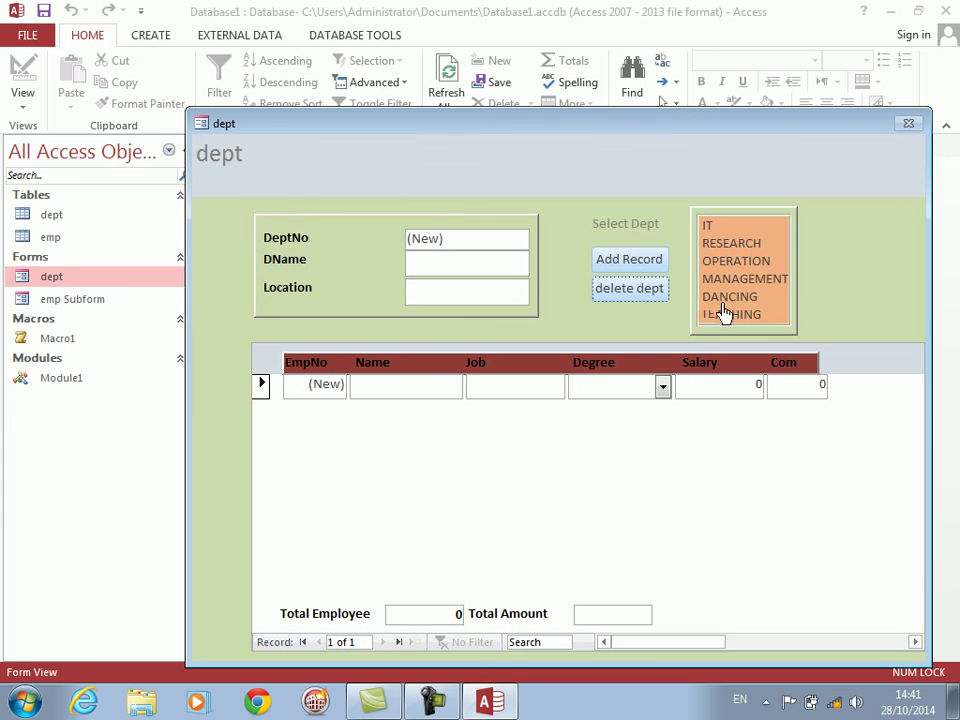
Step: Select the IT department in the list and delete its employee record with EmpNo 2 from the subform
{"action": "left_click", "coordinate": [711, 226]}
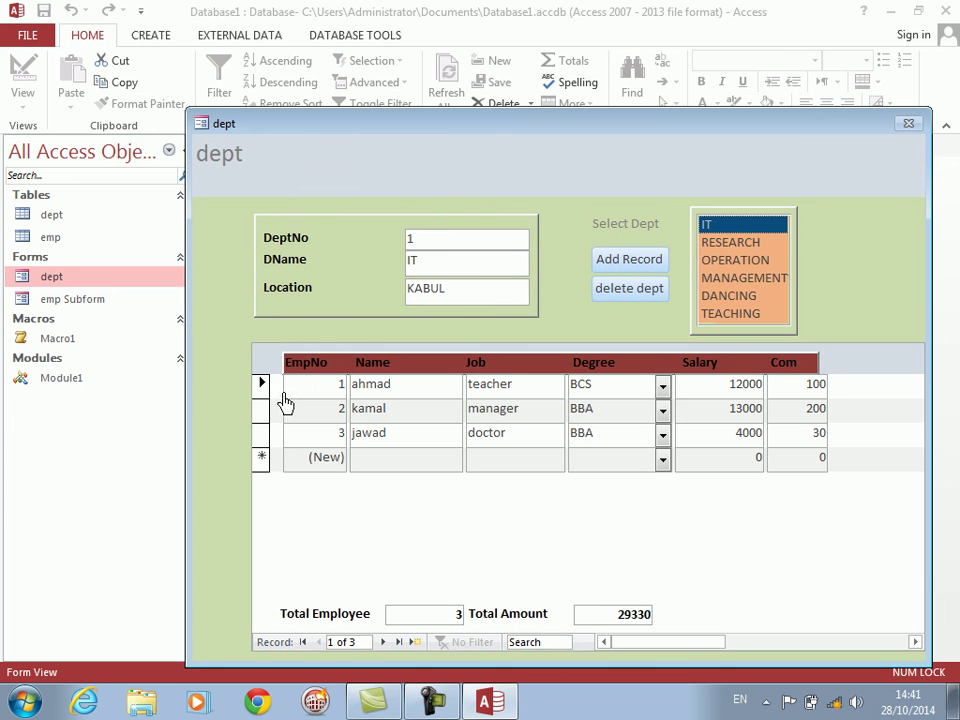
{"action": "left_click", "coordinate": [262, 410]}
{"action": "key", "text": "Delete"}
{"action": "key", "text": "Return"}
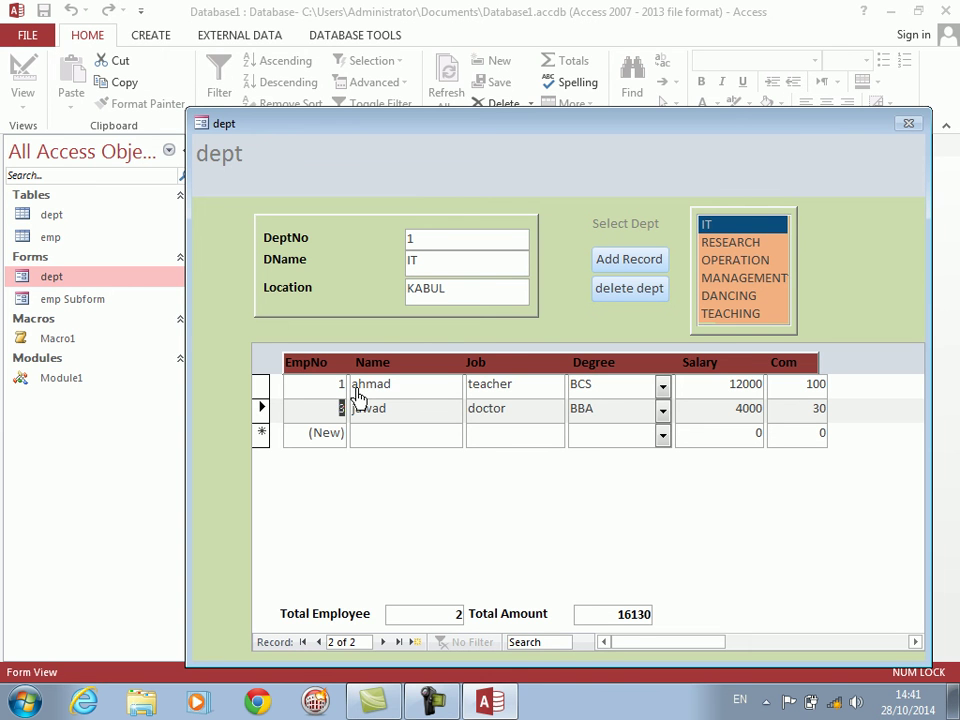
Step: Return the dept form to Design View and close the Property Sheet
{"action": "right_click", "coordinate": [597, 337]}
{"action": "left_click", "coordinate": [634, 387]}
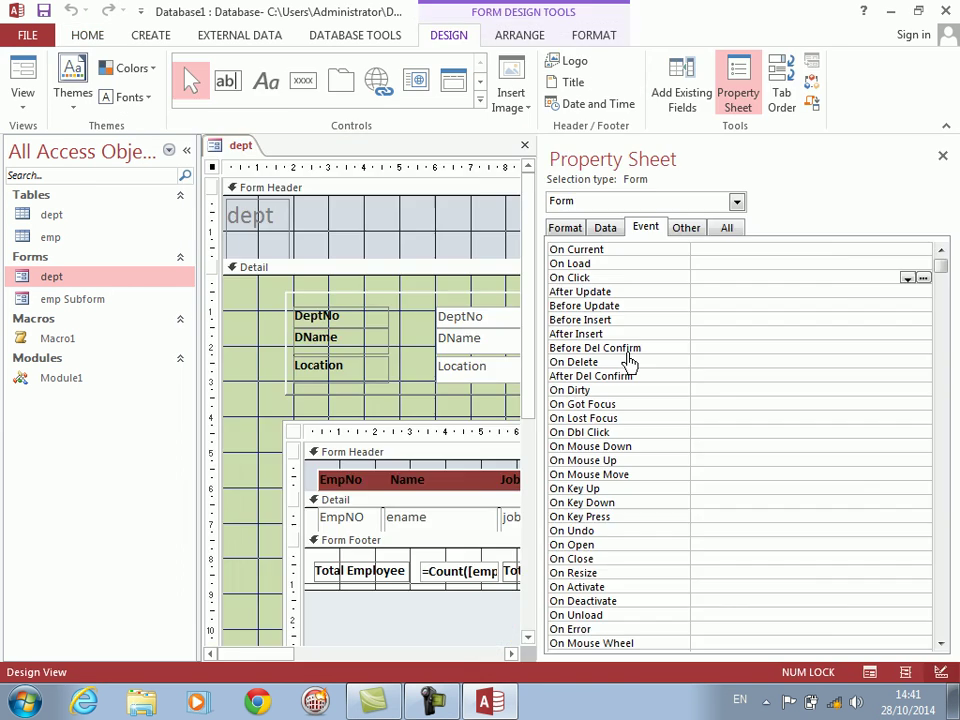
{"action": "left_click", "coordinate": [942, 155]}
{"action": "right_click", "coordinate": [666, 369]}
{"action": "left_click", "coordinate": [735, 118]}
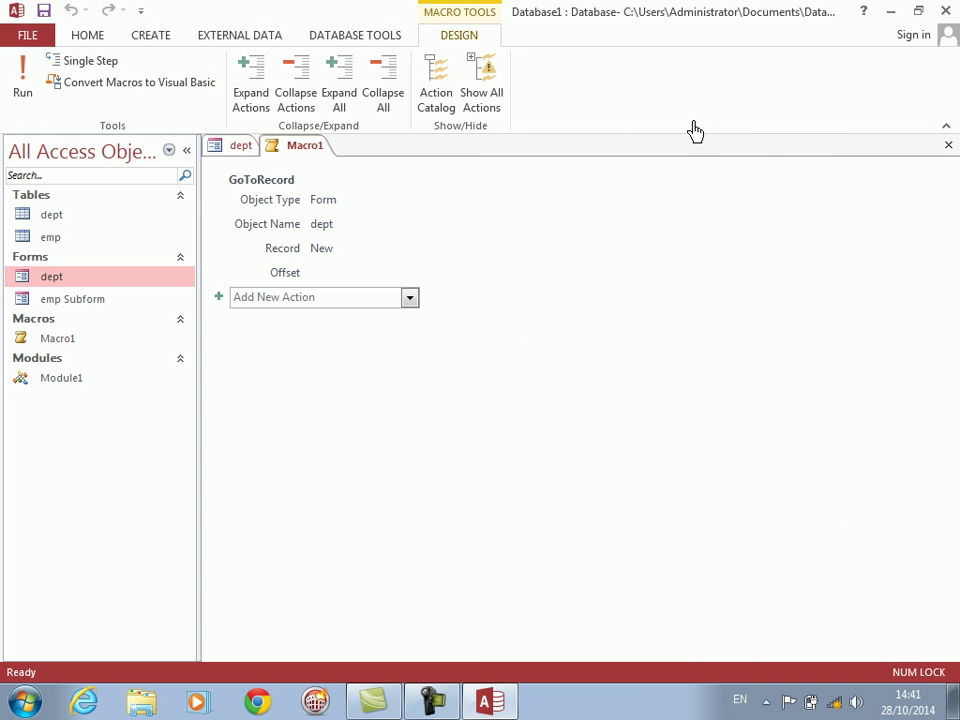
{"action": "left_click", "coordinate": [948, 145]}
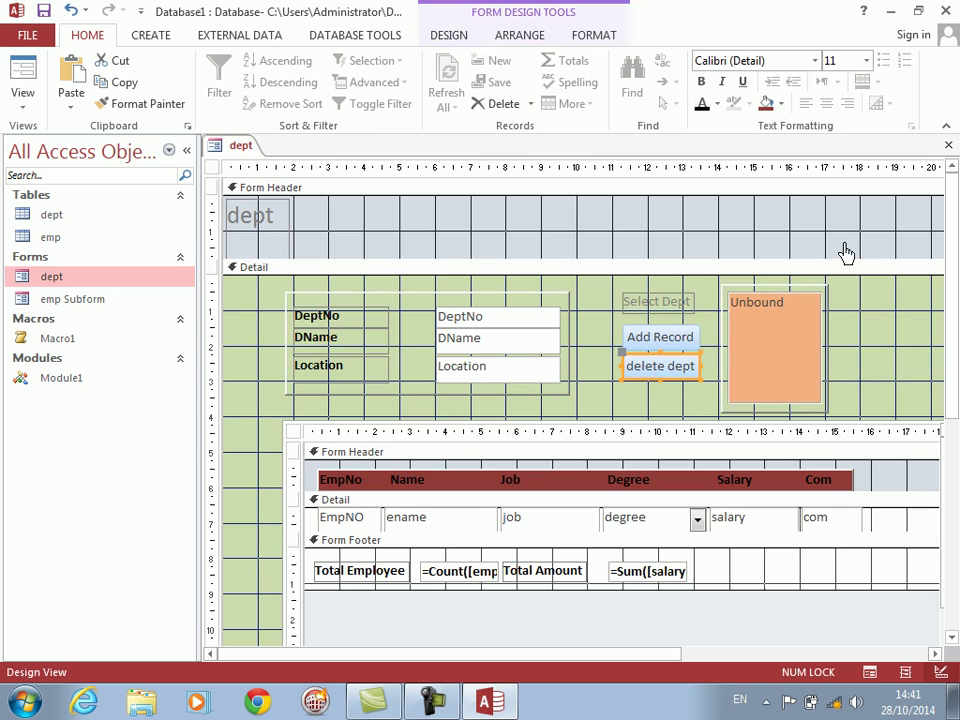
Step: Clear Macro1 from the delete dept button's On Click event and create a VBA event procedure for it instead
{"action": "right_click", "coordinate": [648, 380]}
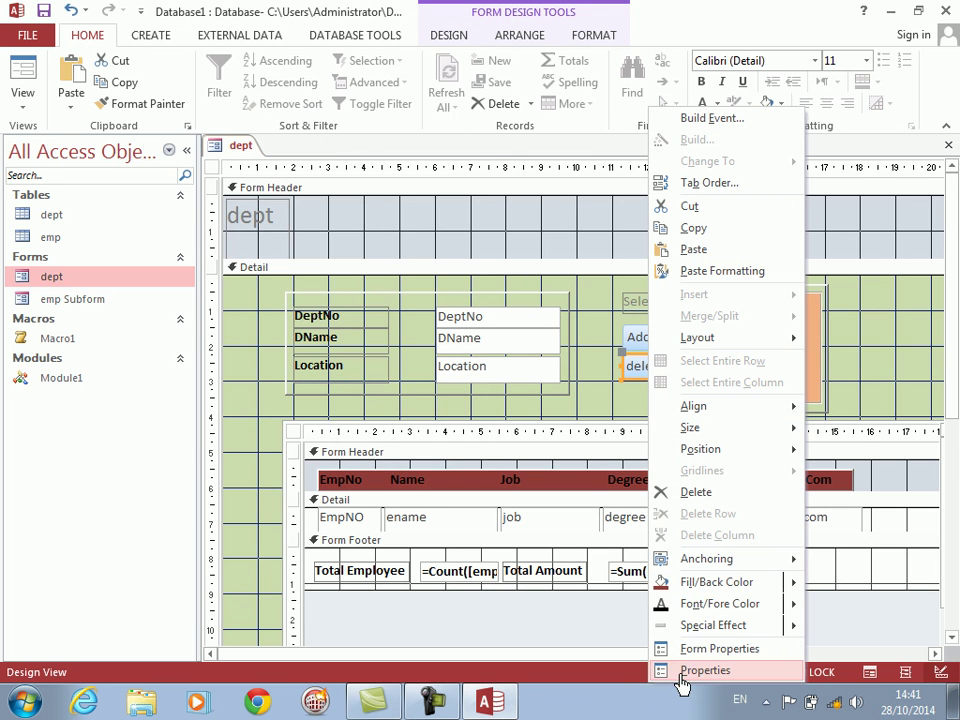
{"action": "left_click", "coordinate": [676, 672]}
{"action": "left_click", "coordinate": [604, 256]}
{"action": "key", "text": "Delete"}
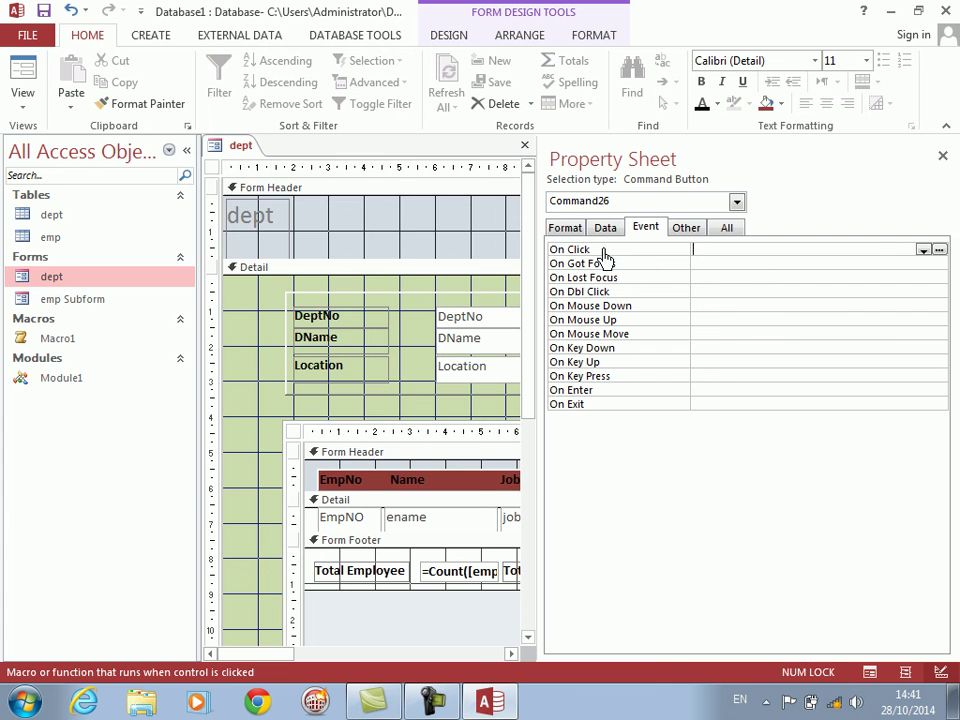
{"action": "double_click", "coordinate": [606, 259]}
{"action": "left_click", "coordinate": [939, 251]}
Step: In Command26_Click, declare a As String and assign it InputBox("enter deptno to delete")
{"action": "type", "text": "dim a as String"}
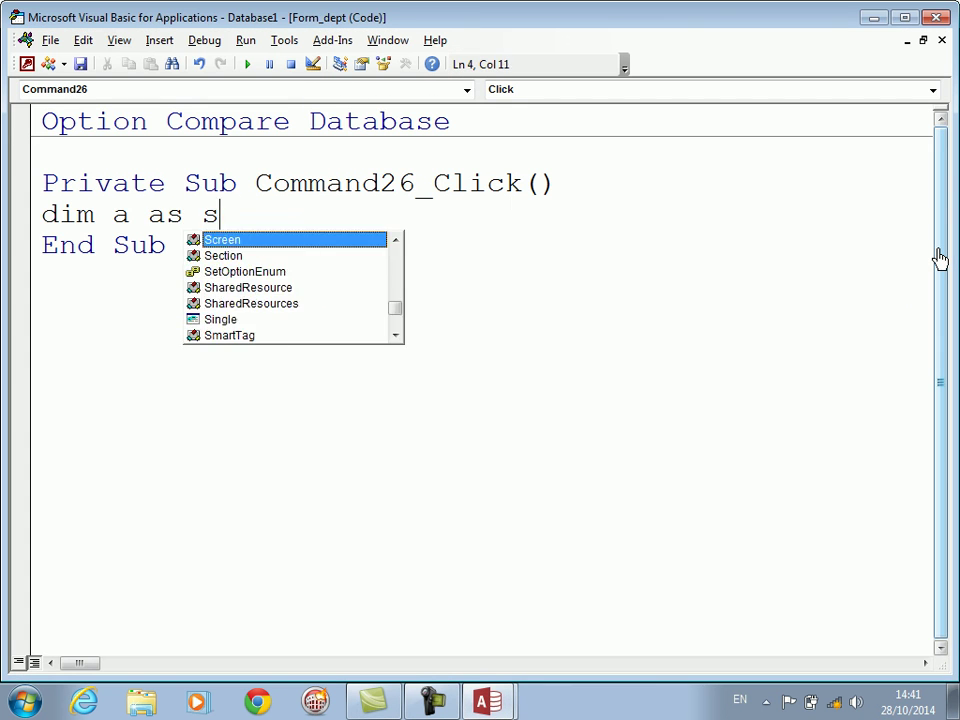
{"action": "key", "text": "Return"}
{"action": "type", "text": "a=input"}
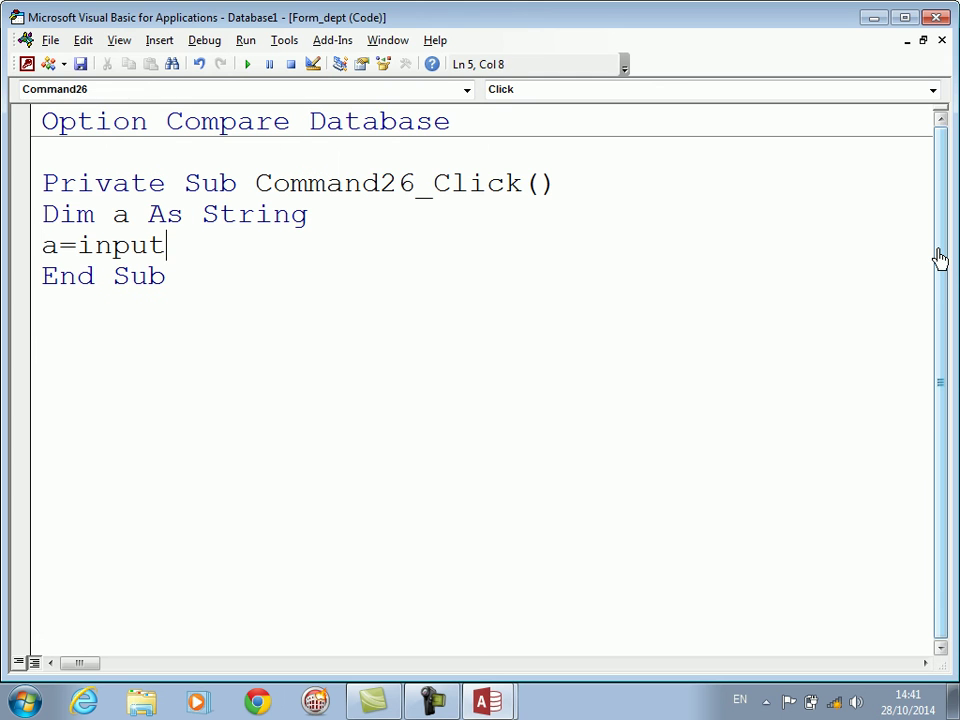
{"action": "type", "text": "box(\"enter de"}
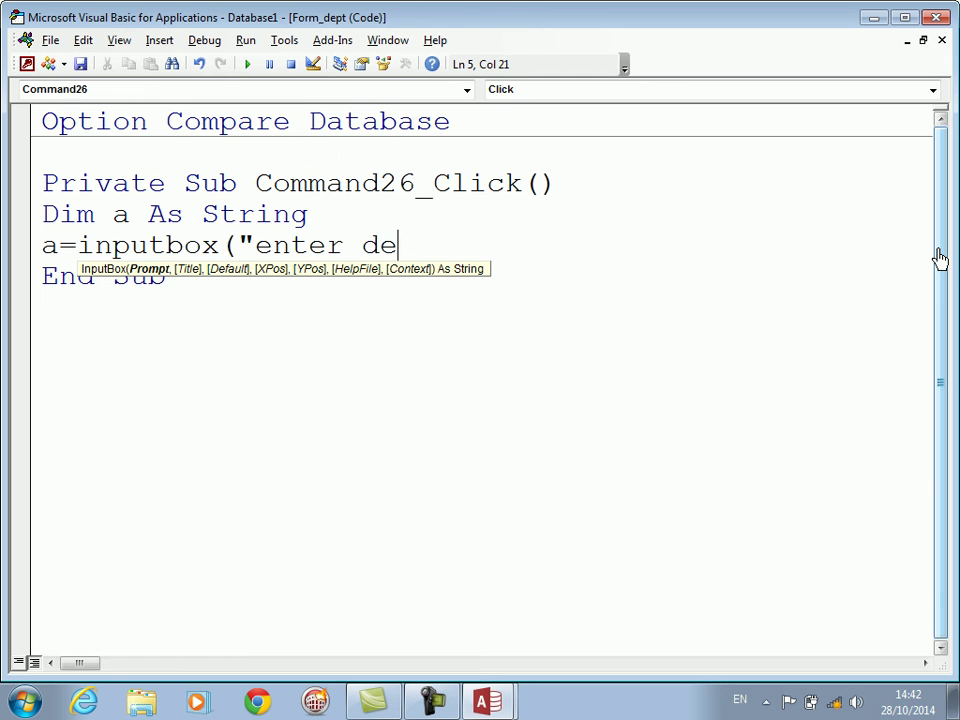
{"action": "type", "text": "ptno to delete\")"}
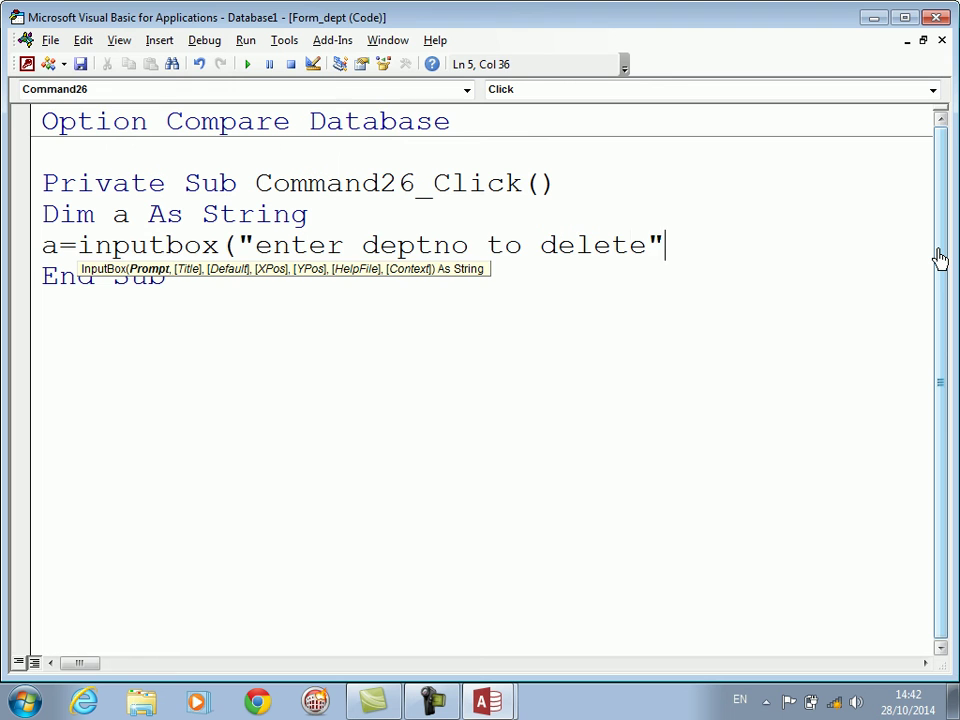
{"action": "key", "text": "Return"}
Step: Add the line DoCmd.SetWarnings off below the InputBox line
{"action": "type", "text": "docmd.runs"}
{"action": "key", "text": "BackSpace"}
{"action": "key", "text": "BackSpace"}
{"action": "key", "text": "BackSpace"}
{"action": "key", "text": "BackSpace"}
{"action": "type", "text": "setw"}
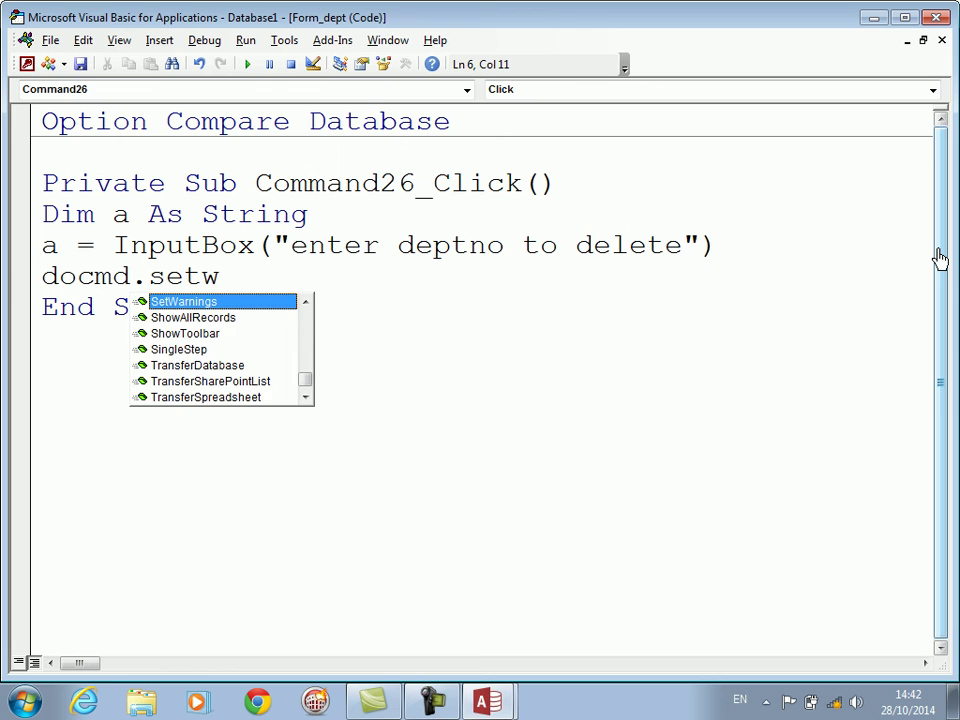
{"action": "key", "text": "Tab"}
{"action": "type", "text": "off"}
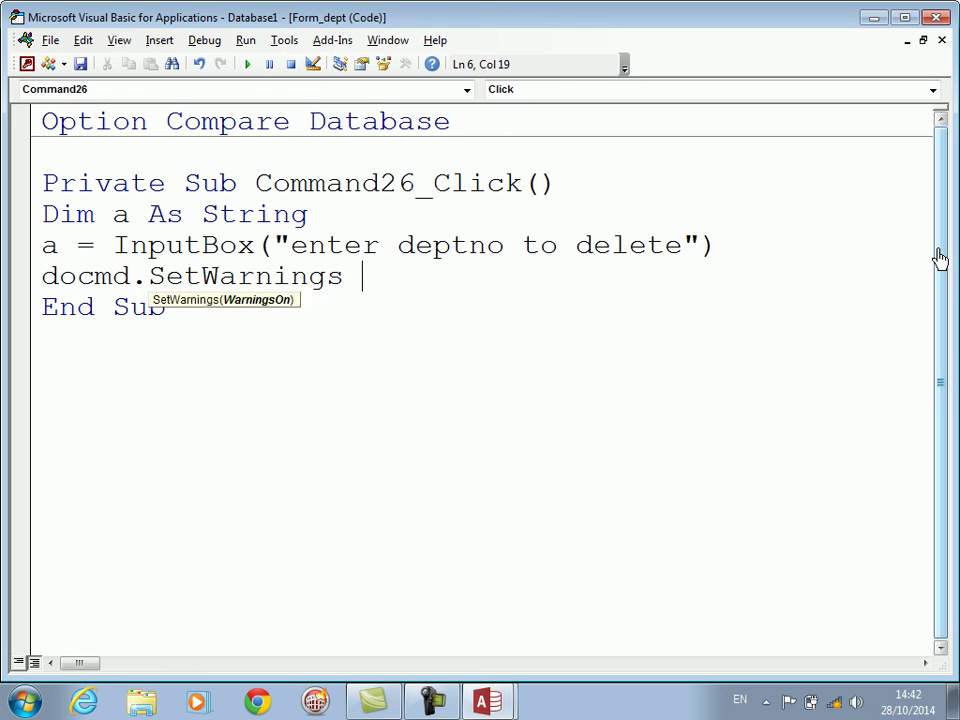
{"action": "key", "text": "Return"}
Step: Add a DoCmd.RunSQL line with "delete * from dept where deptno=" & a
{"action": "type", "text": "docmd.runs"}
{"action": "key", "text": "Down"}
{"action": "type", "text": "\"del"}
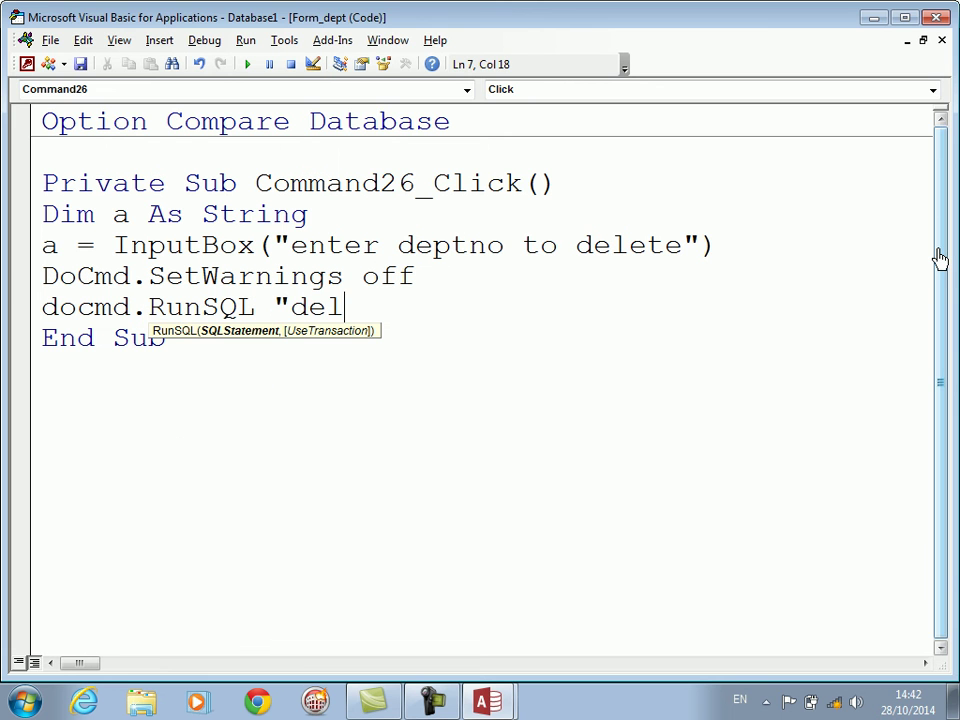
{"action": "type", "text": "ete * from dep"}
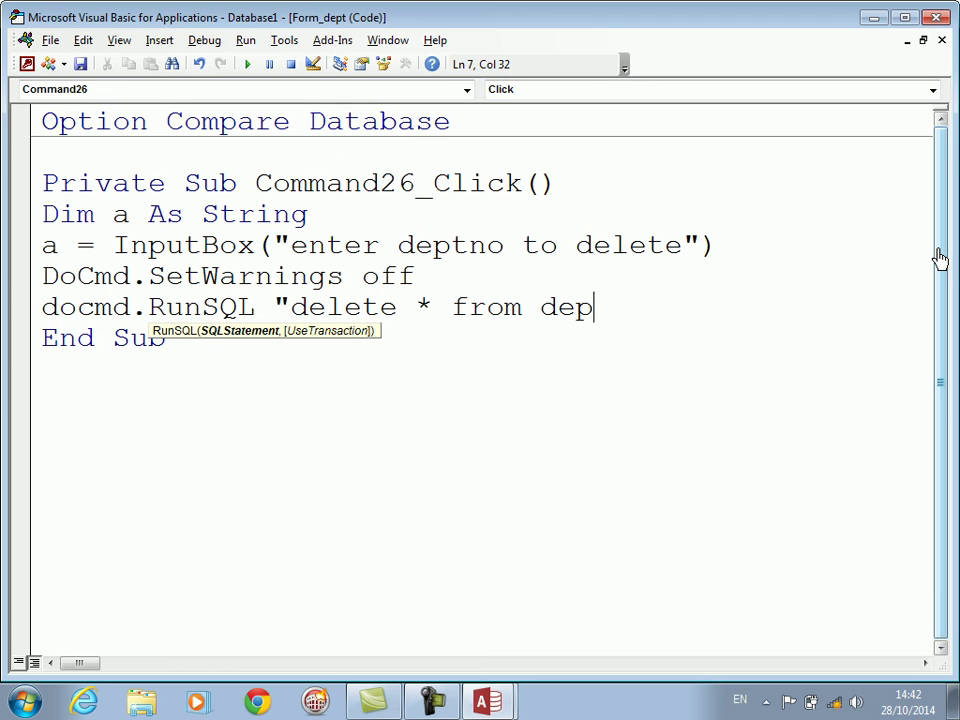
{"action": "type", "text": "t where deptno=\""}
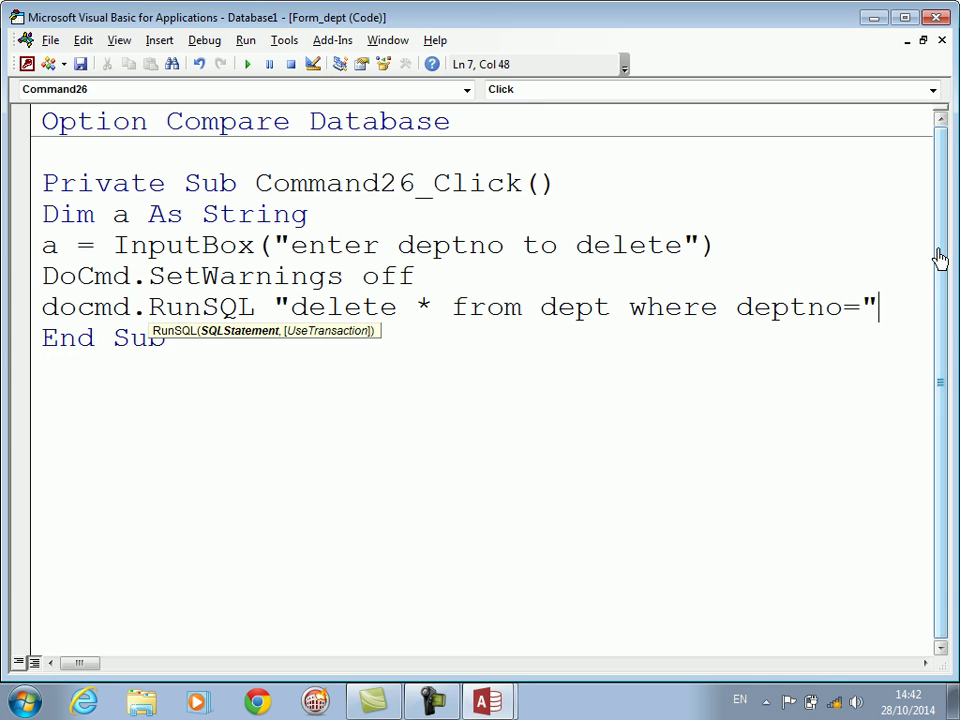
{"action": "key", "text": "BackSpace"}
{"action": "type", "text": "& a"}
{"action": "key", "text": "Return"}
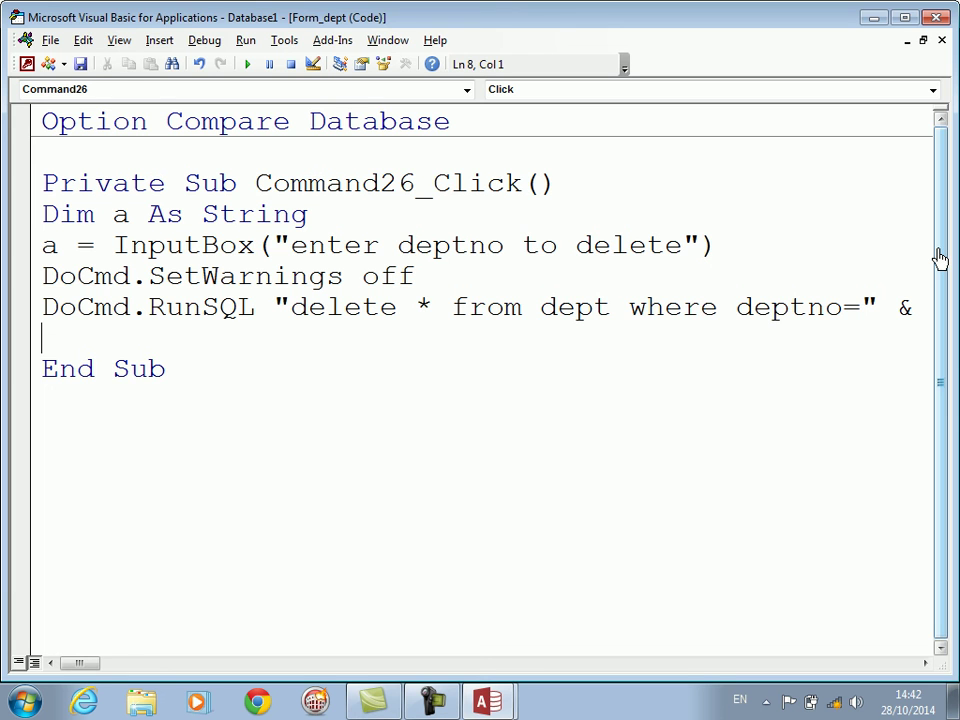
Step: Add DoCmd.Requery and a MsgBox reading "your dept deleted" to the end of the procedure
{"action": "type", "text": "docmd.req"}
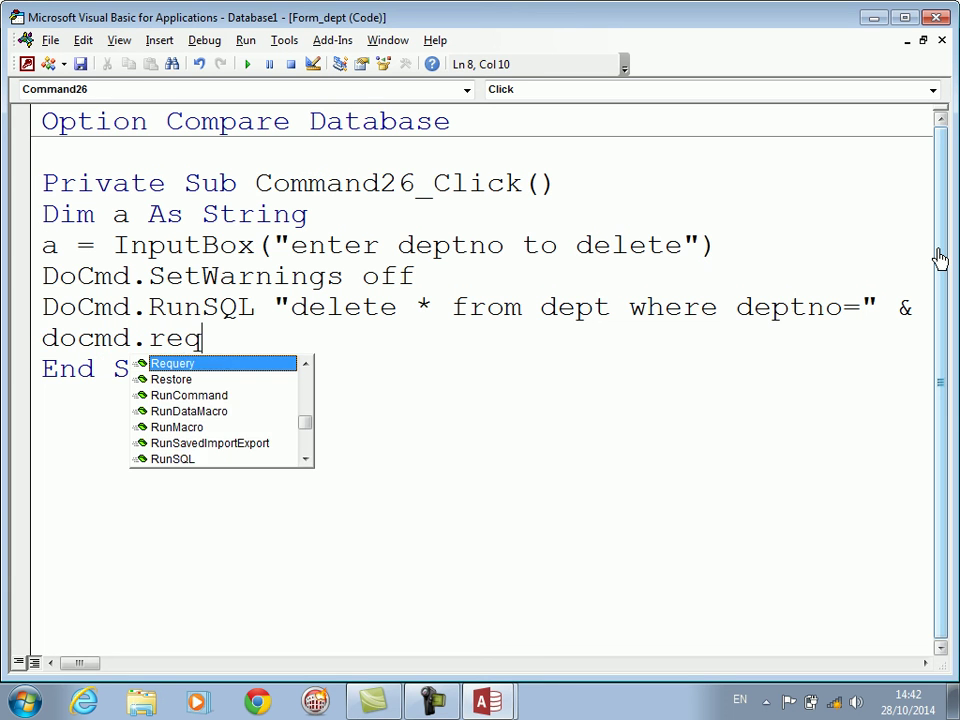
{"action": "key", "text": "Return"}
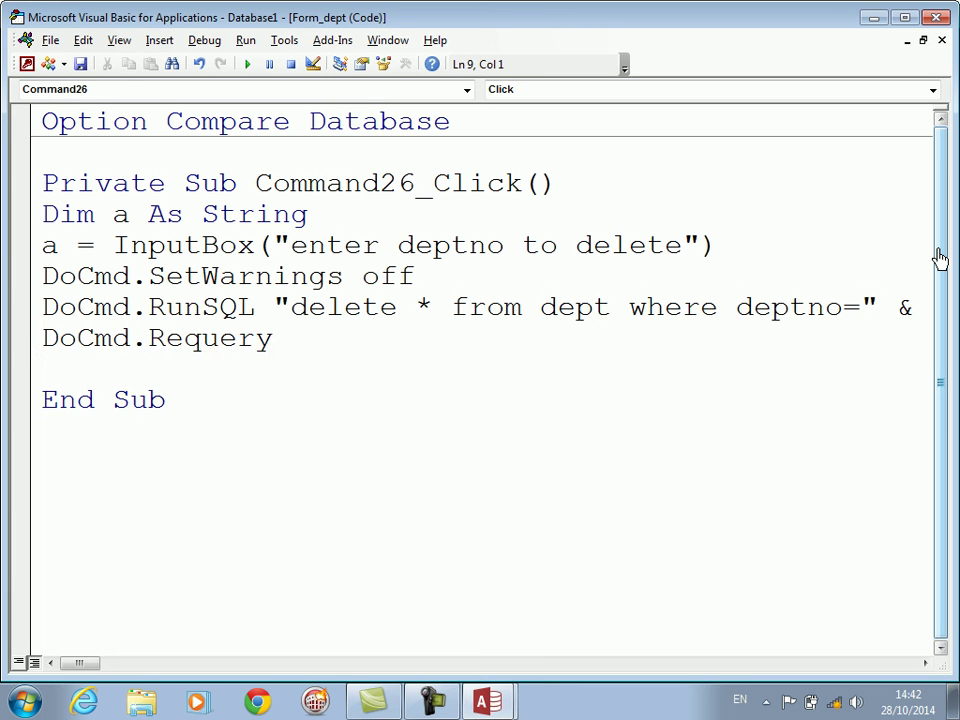
{"action": "type", "text": "msgbox"}
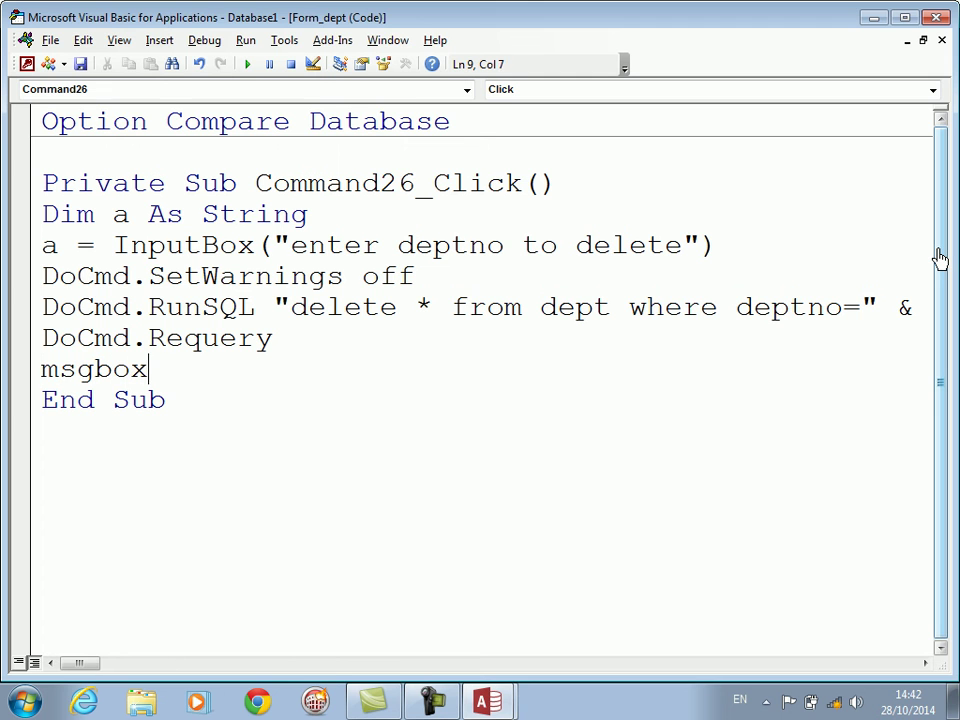
{"action": "type", "text": "(\"your dept"}
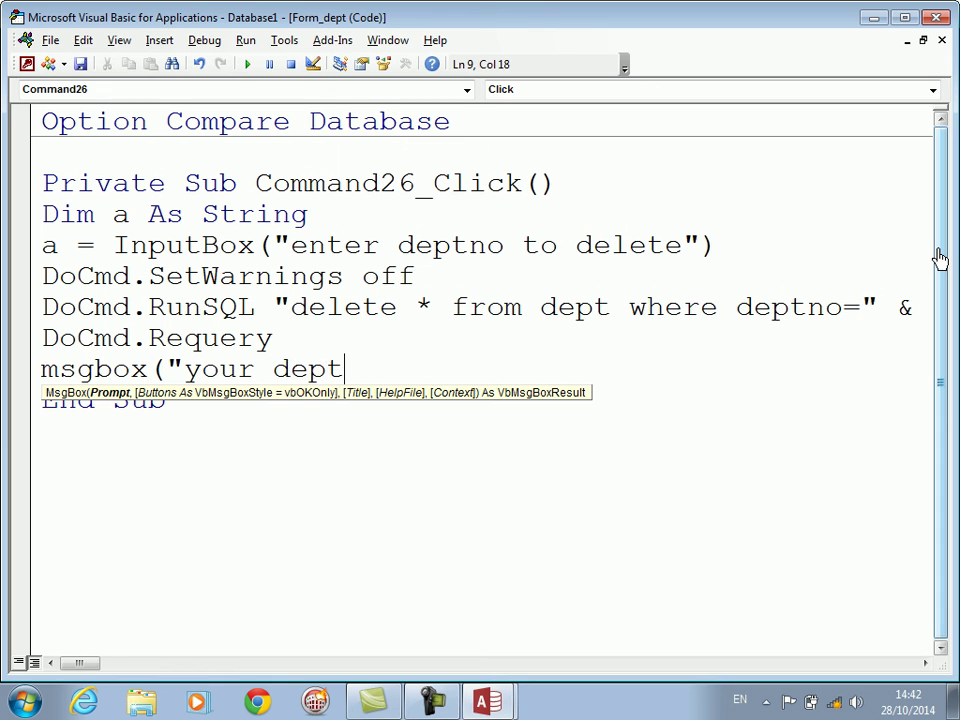
{"action": "type", "text": "deleted\")"}
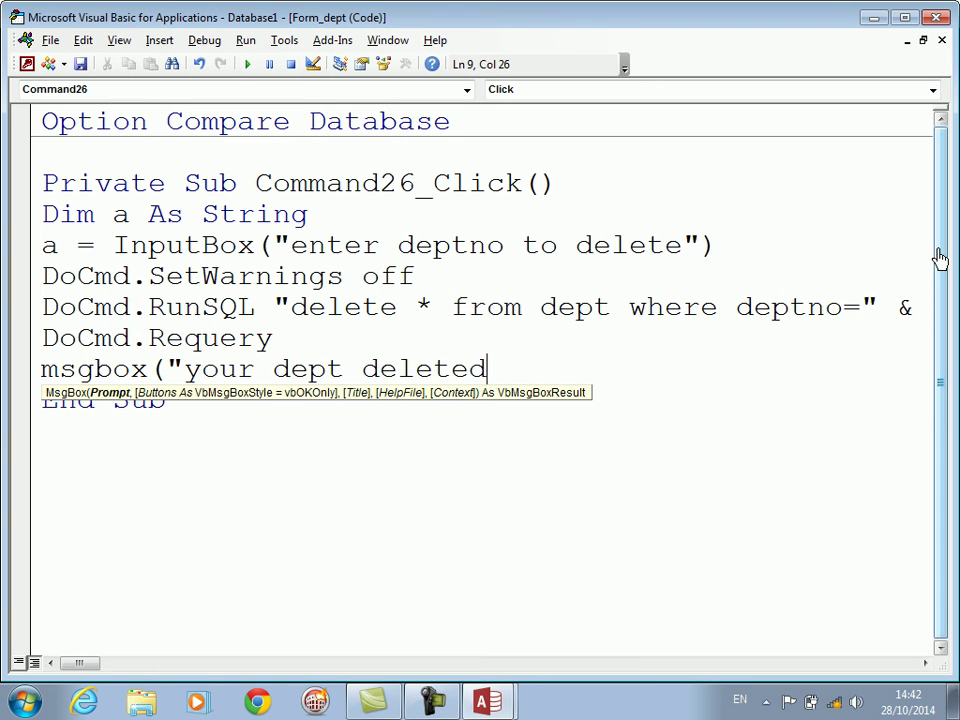
{"action": "key", "text": "Return"}
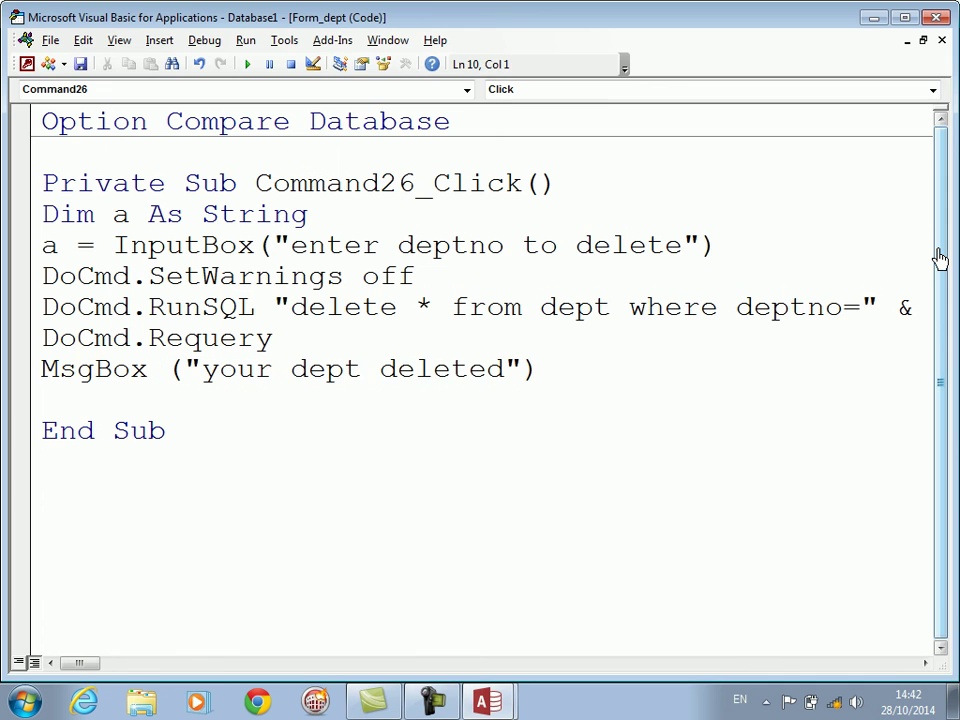
Step: Return to Access, show the dept form in Form View and test the delete dept button through its prompt and message
{"action": "key", "text": "alt+F11"}
{"action": "left_click", "coordinate": [22, 75]}
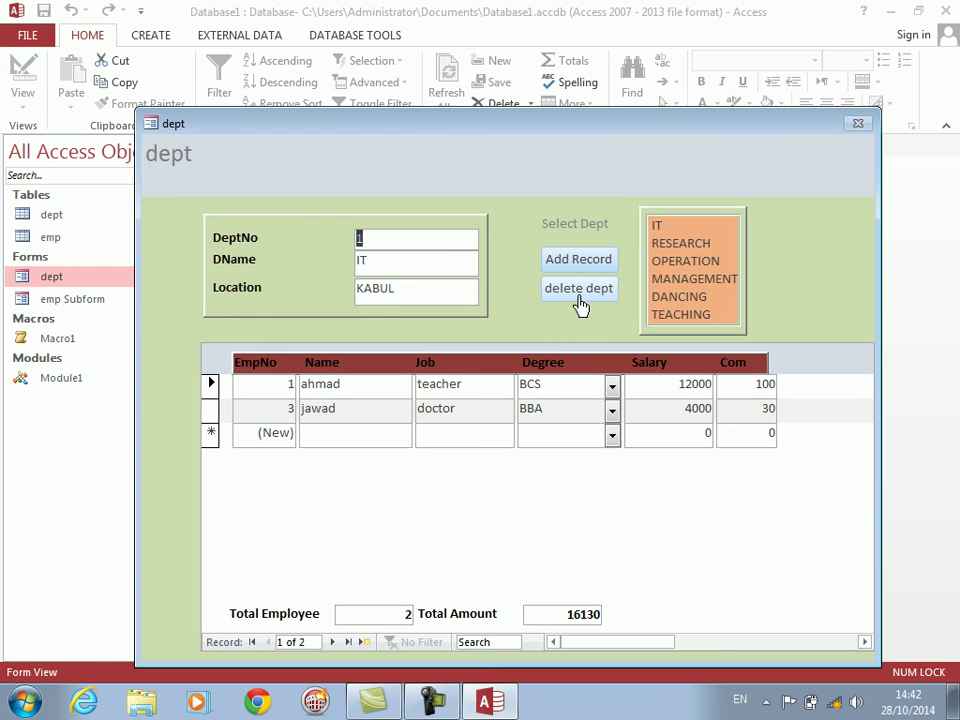
{"action": "left_click", "coordinate": [577, 292]}
{"action": "left_click_drag", "start_coordinate": [493, 200], "coordinate": [625, 352]}
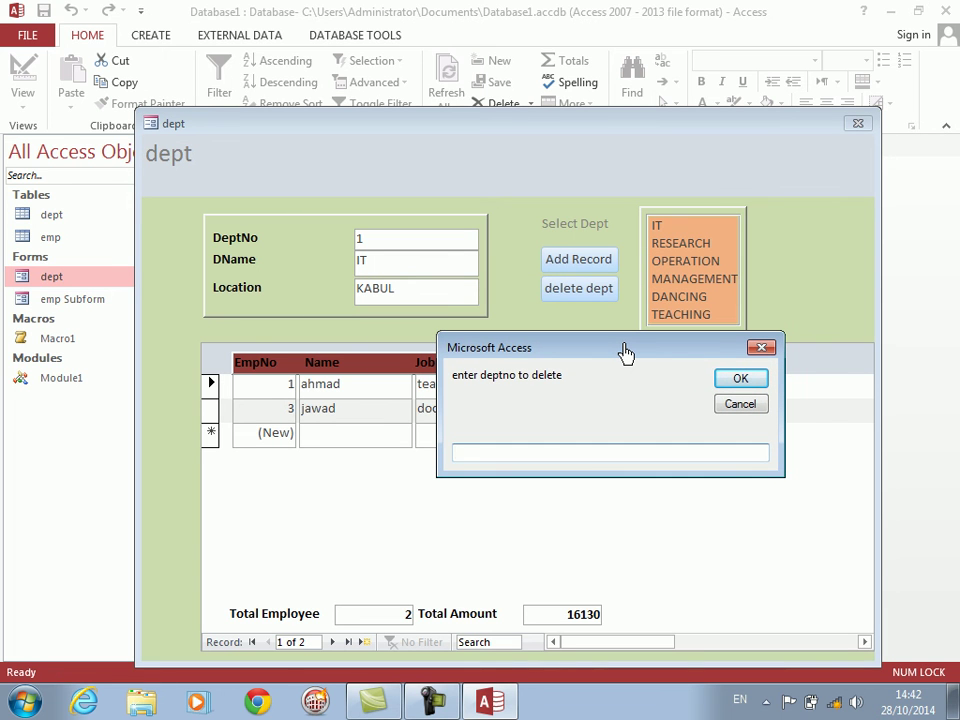
{"action": "key", "text": "Return"}
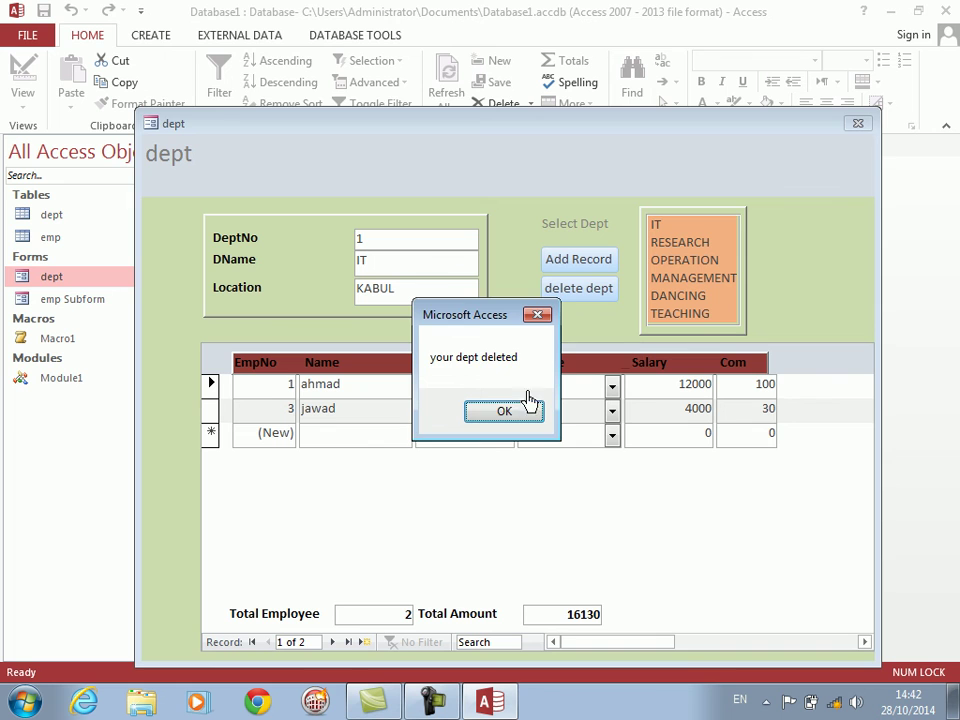
{"action": "left_click", "coordinate": [485, 413]}
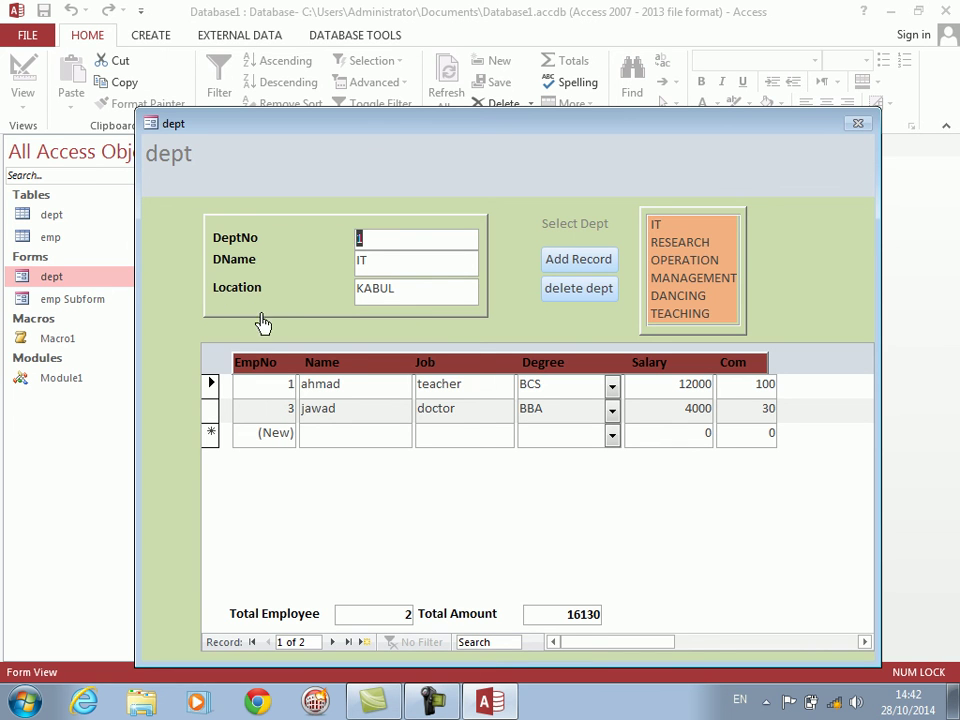
Step: Reload the dept form by switching to Design View and back to Form View, and check the department list
{"action": "right_click", "coordinate": [293, 292]}
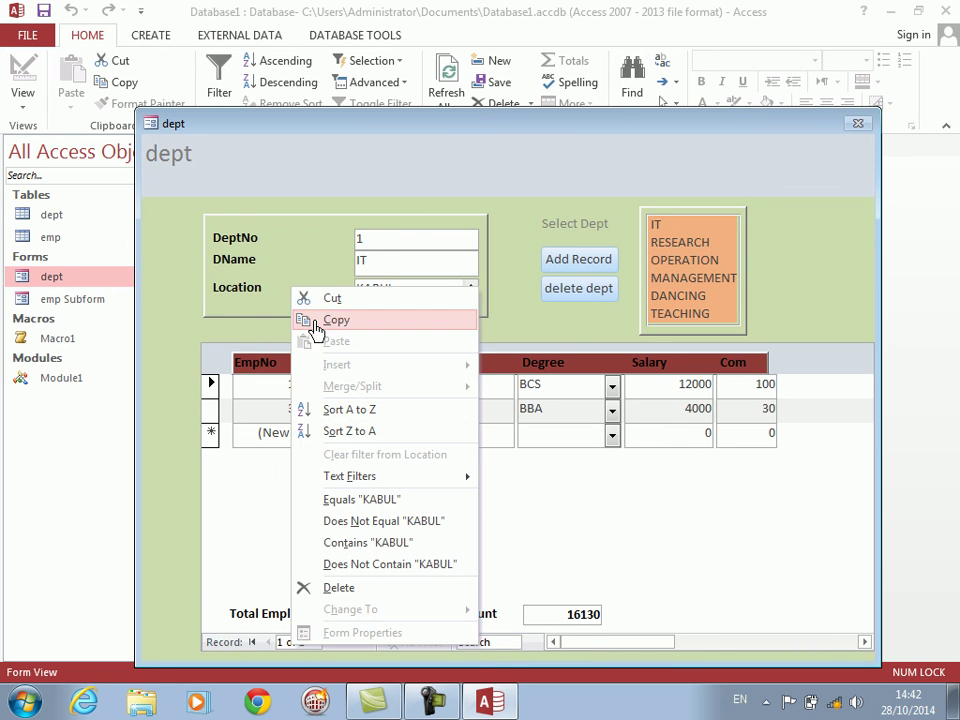
{"action": "right_click", "coordinate": [149, 245]}
{"action": "left_click", "coordinate": [180, 290]}
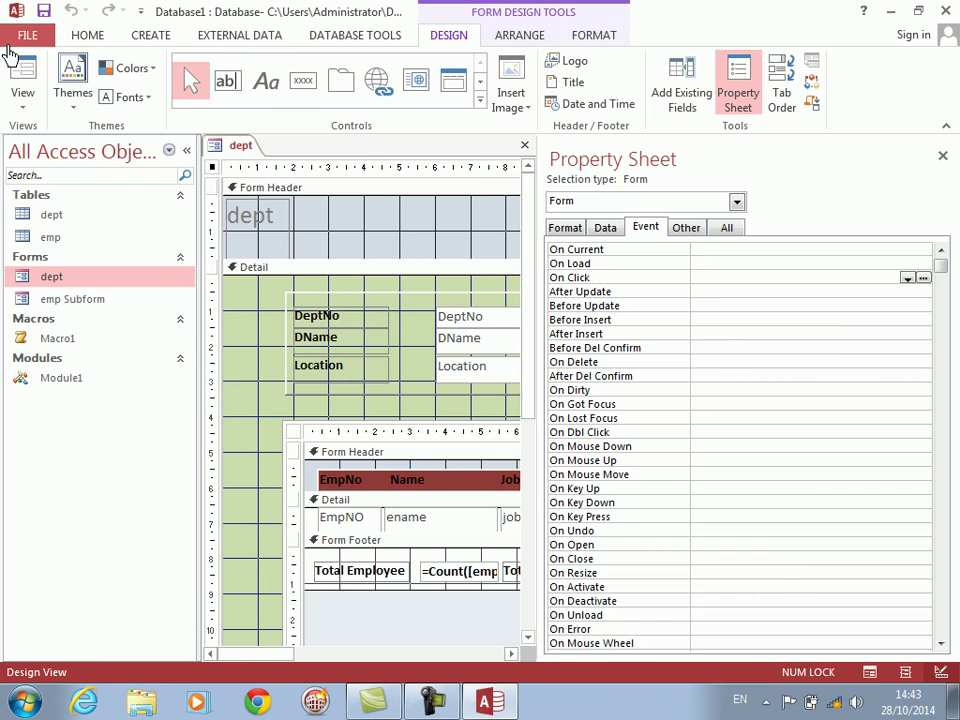
{"action": "left_click", "coordinate": [21, 84]}
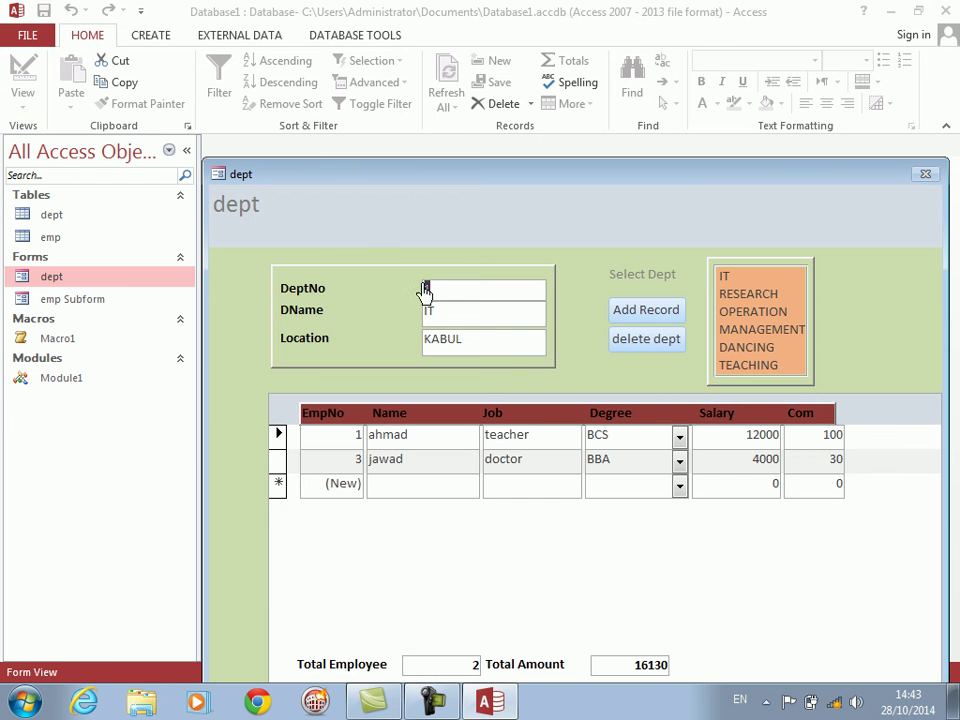
Step: Reopen the dept form in Design View and show the delete dept button's event properties
{"action": "right_click", "coordinate": [582, 362]}
{"action": "left_click", "coordinate": [630, 412]}
{"action": "left_click", "coordinate": [942, 156]}
{"action": "left_click", "coordinate": [679, 381]}
{"action": "right_click", "coordinate": [679, 381]}
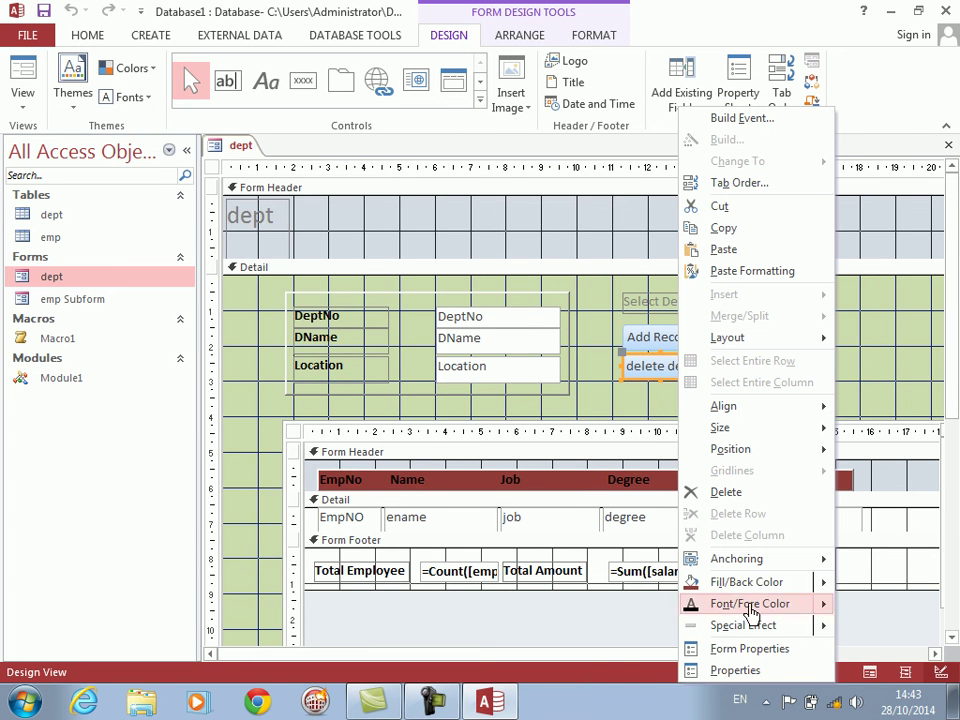
{"action": "left_click", "coordinate": [765, 681]}
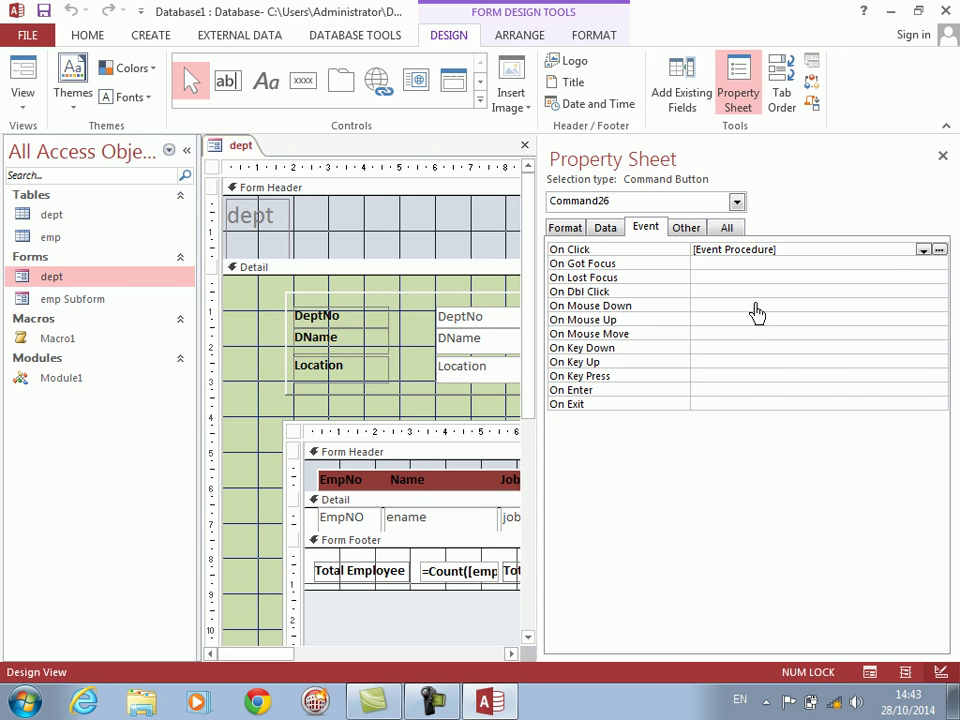
Step: Review the delete dept button's click procedure, including the end of the DoCmd.RunSQL delete statement, and return to Access
{"action": "left_click", "coordinate": [646, 252]}
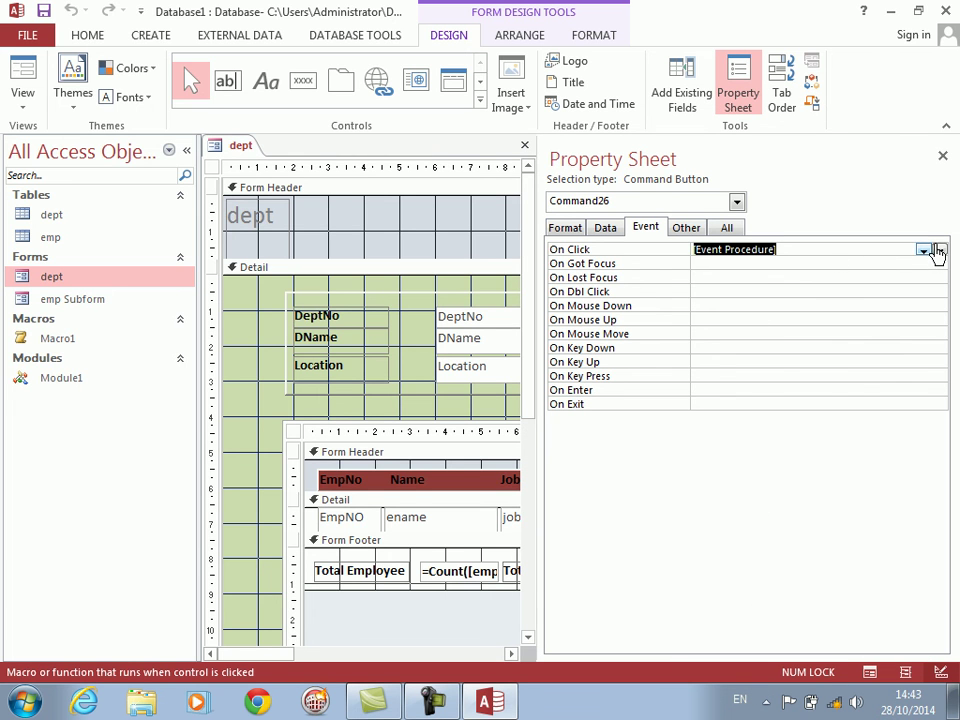
{"action": "left_click", "coordinate": [938, 252]}
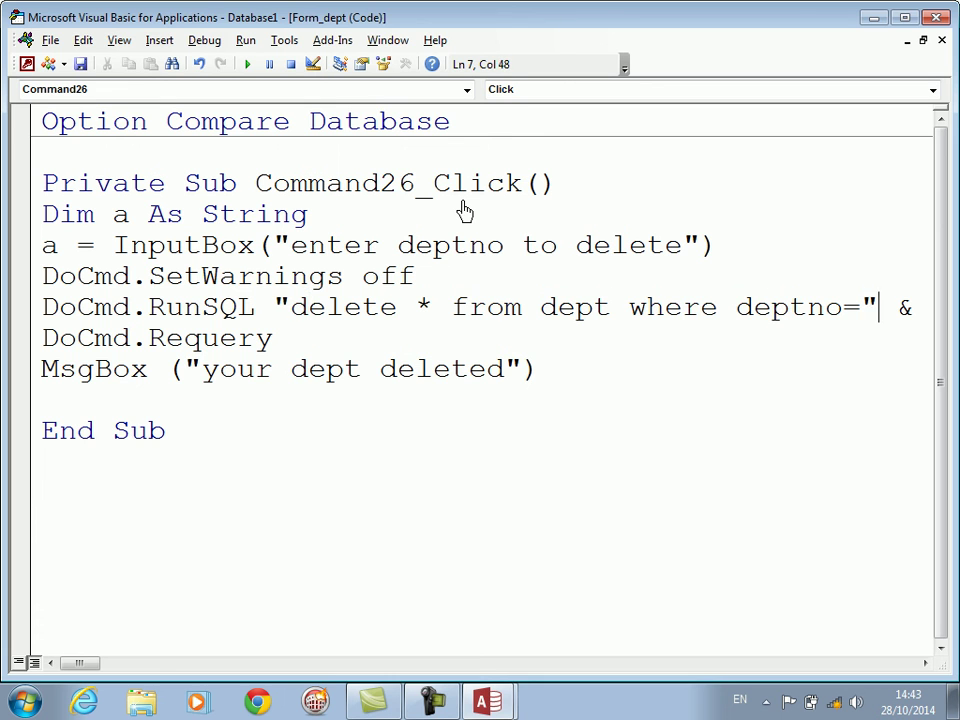
{"action": "type", "text": "a"}
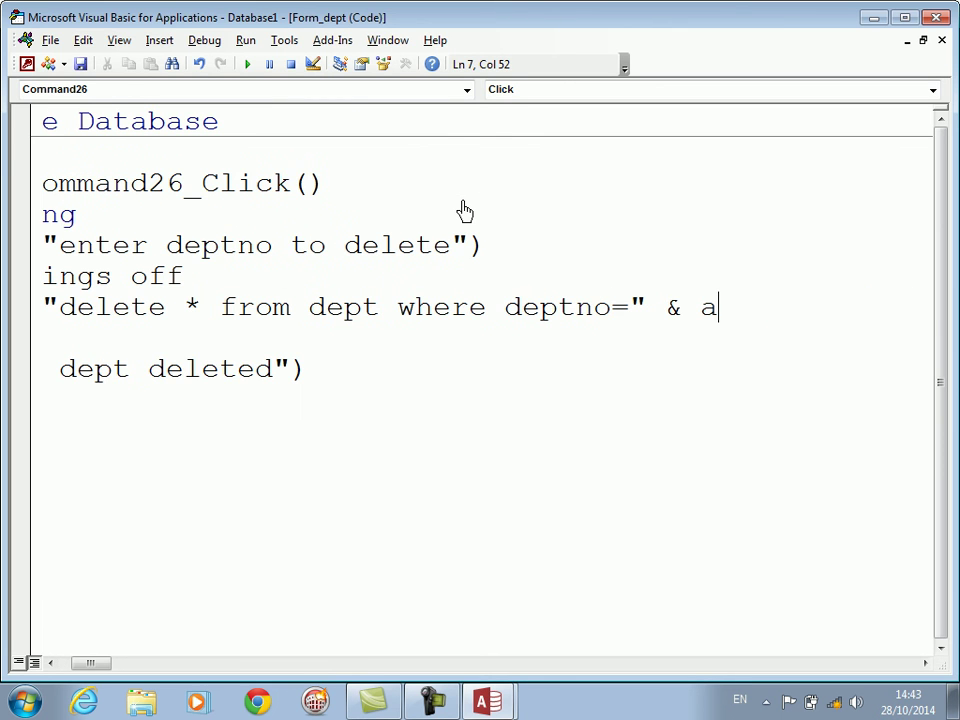
{"action": "key", "text": "Return"}
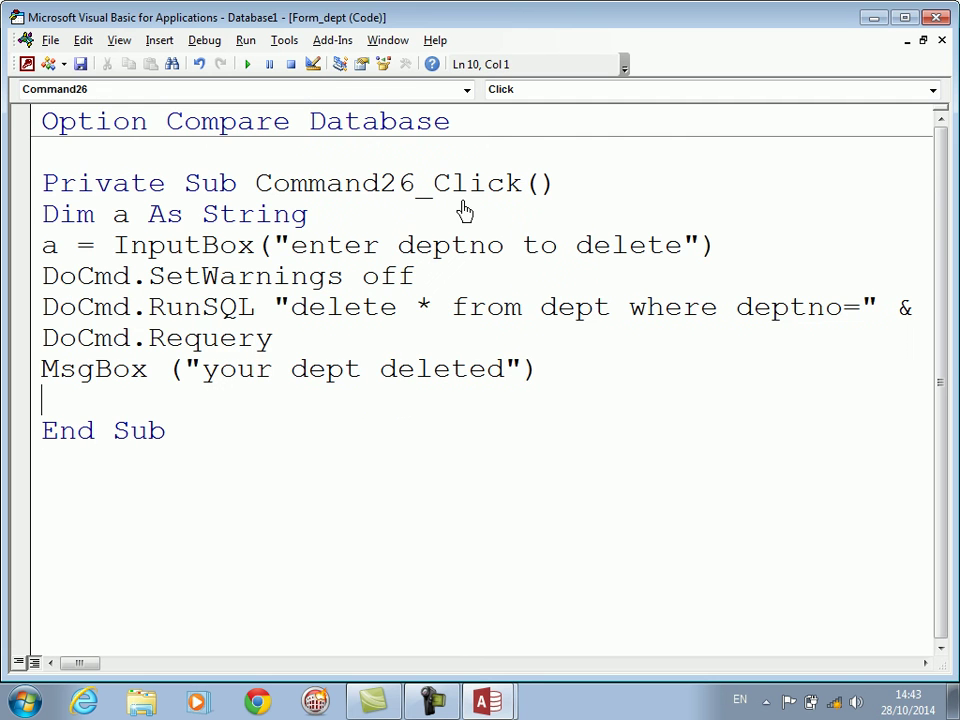
{"action": "key", "text": "Left"}
{"action": "key", "text": "Left"}
{"action": "key", "text": "alt+q"}
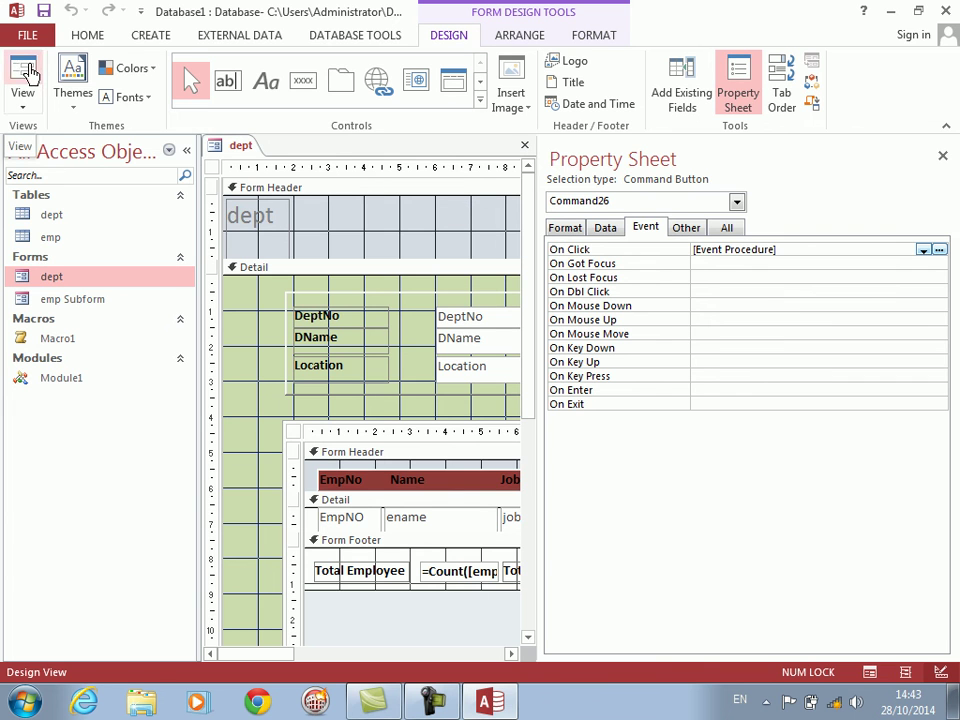
Step: Show the dept form in Form View and test the delete dept button with department number 1
{"action": "left_click", "coordinate": [28, 72]}
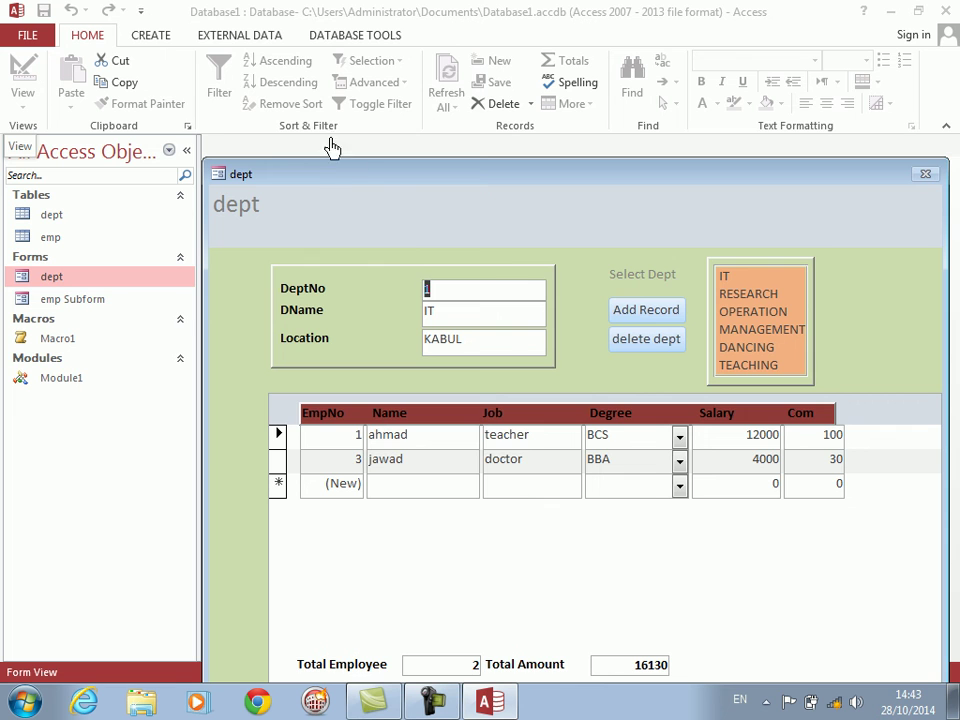
{"action": "left_click_drag", "start_coordinate": [369, 176], "coordinate": [310, 62]}
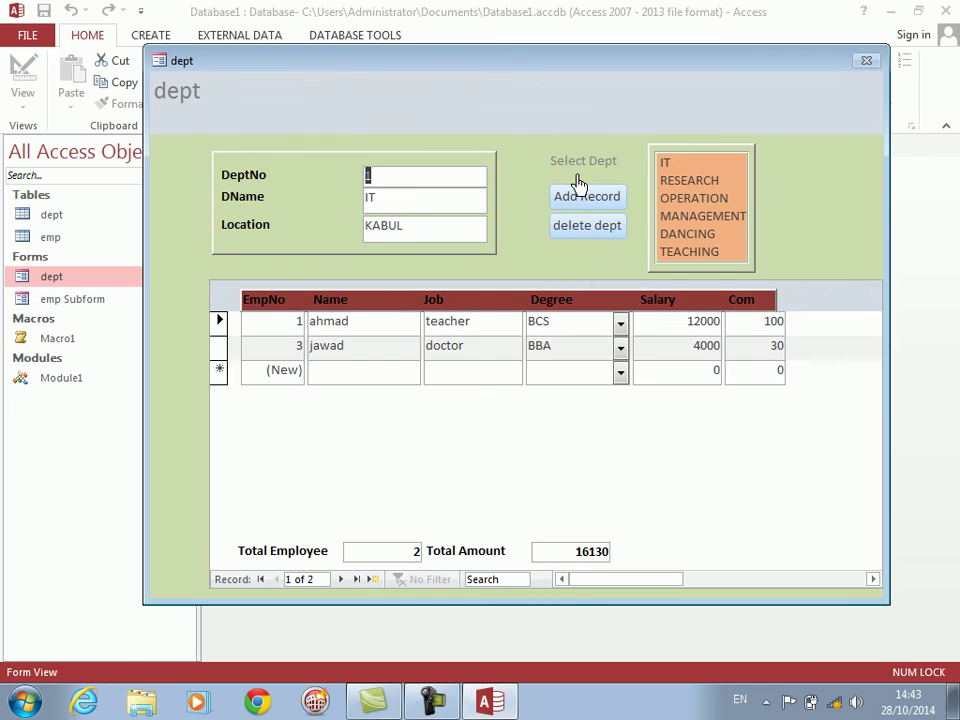
{"action": "left_click", "coordinate": [566, 240]}
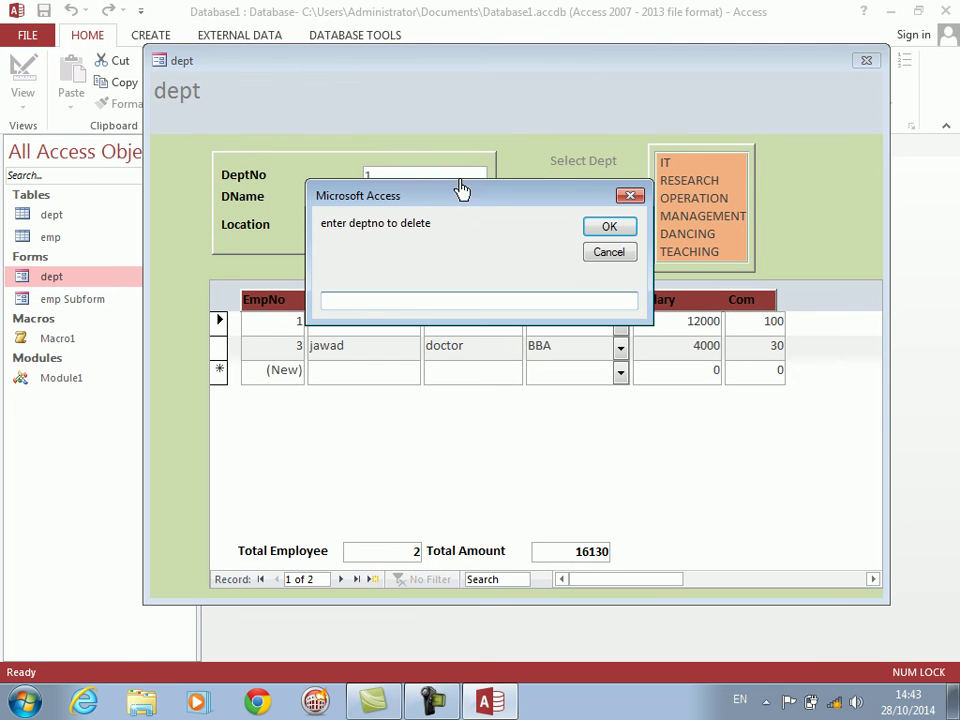
{"action": "left_click_drag", "start_coordinate": [465, 204], "coordinate": [501, 305]}
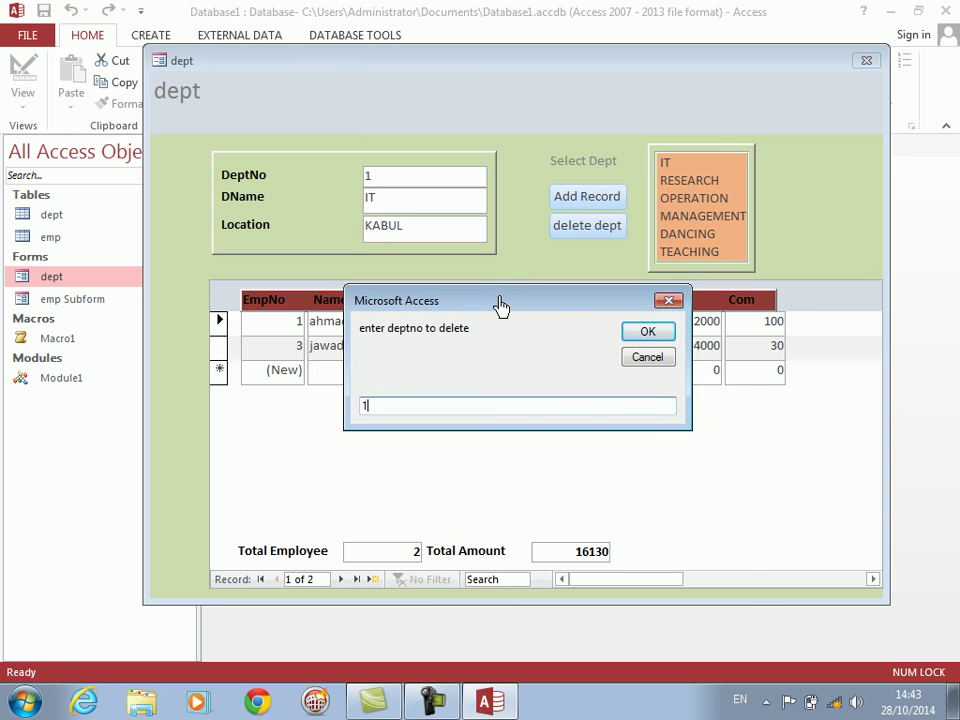
{"action": "type", "text": "1"}
{"action": "key", "text": "Return"}
{"action": "key", "text": "Return"}
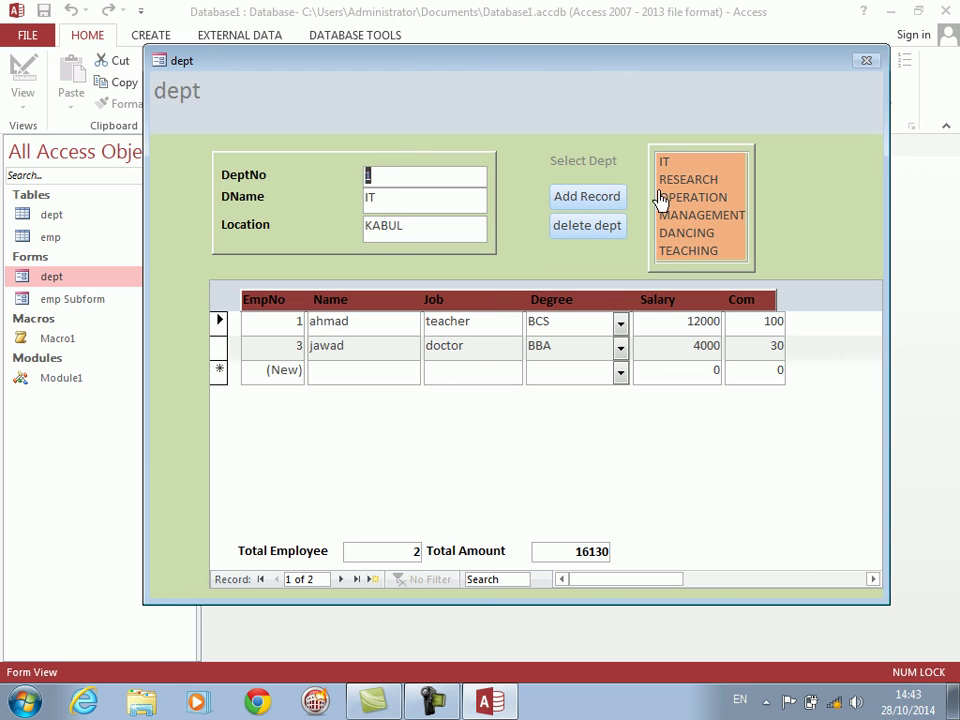
Step: Select MANAGEMENT in the department list, and close Access without saving the dept form's design changes
{"action": "left_click", "coordinate": [686, 216]}
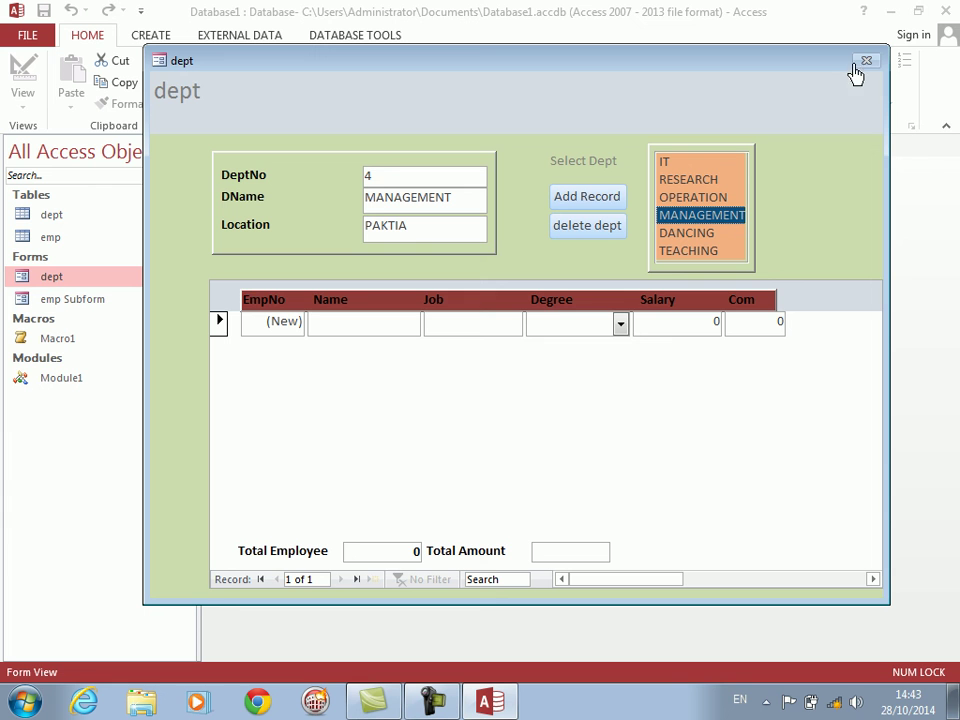
{"action": "left_click", "coordinate": [945, 20]}
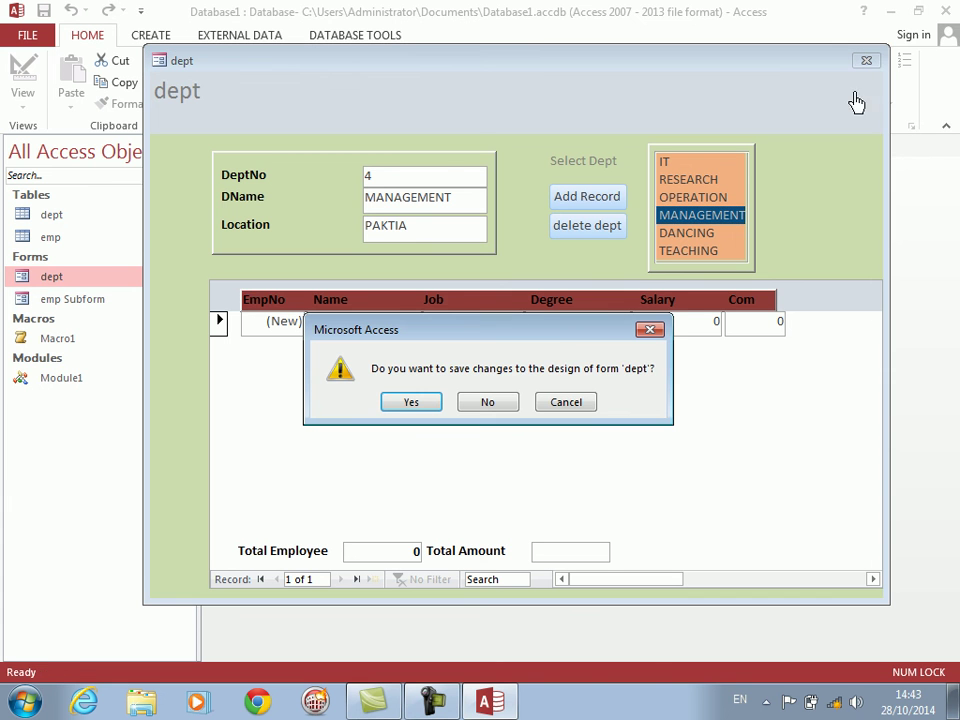
{"action": "left_click", "coordinate": [470, 403]}
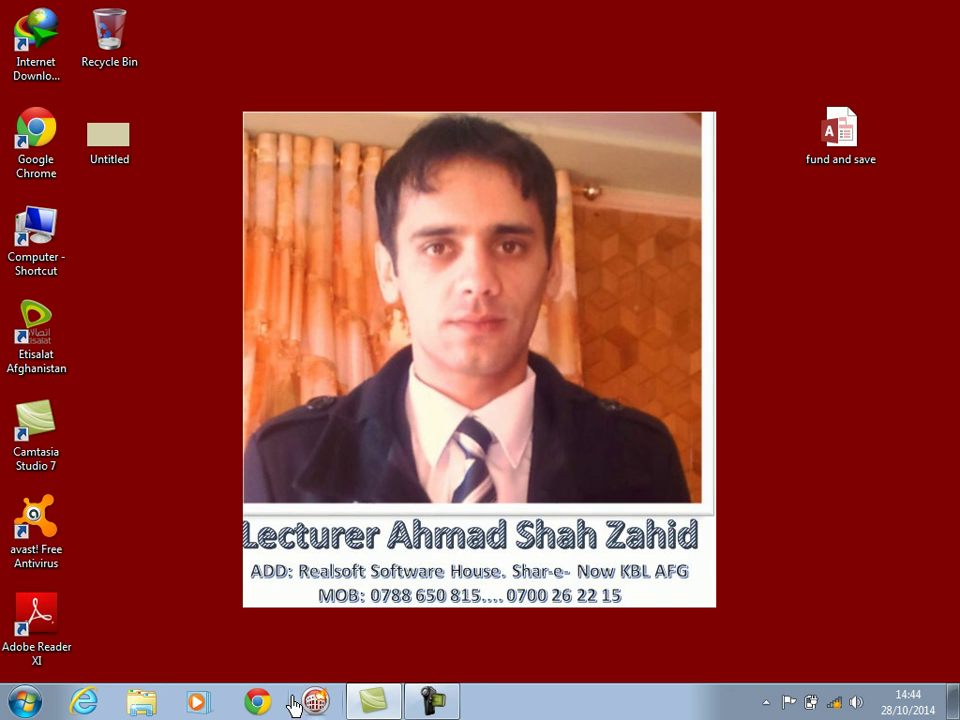
Step: Open the Projects folder on the Public (D:) drive in Windows Explorer
{"action": "double_click", "coordinate": [62, 250]}
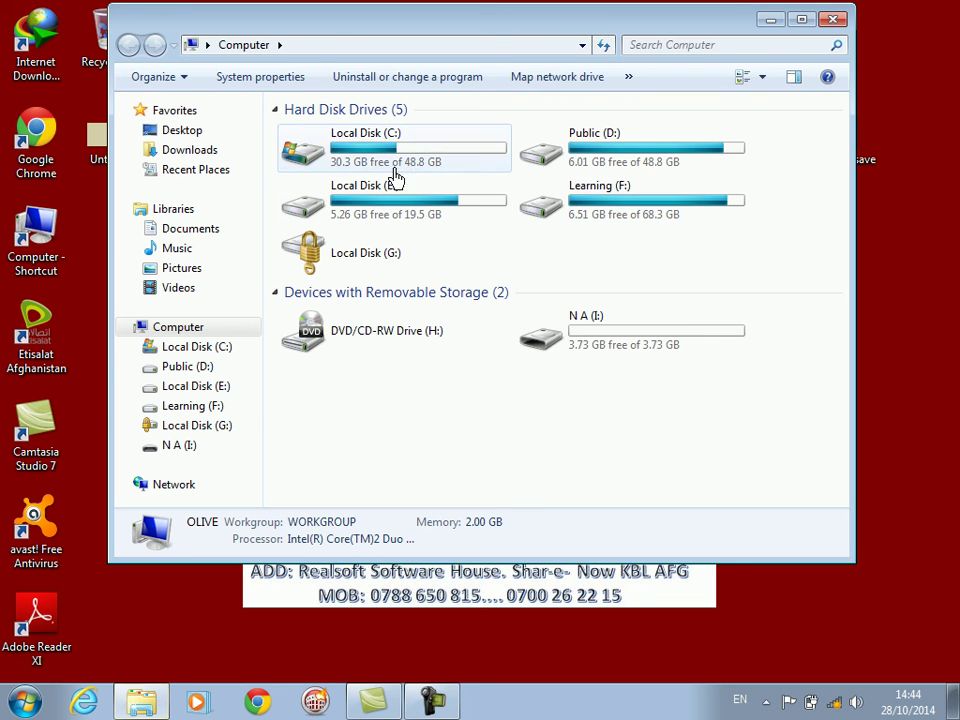
{"action": "double_click", "coordinate": [549, 155]}
{"action": "left_click", "coordinate": [545, 160]}
{"action": "key", "text": "Down"}
{"action": "key", "text": "Down"}
{"action": "key", "text": "Down"}
{"action": "key", "text": "Down"}
{"action": "key", "text": "Down"}
{"action": "key", "text": "Down"}
{"action": "key", "text": "Down"}
{"action": "key", "text": "Down"}
{"action": "key", "text": "Down"}
{"action": "key", "text": "Down"}
{"action": "key", "text": "Down"}
{"action": "key", "text": "Down"}
{"action": "key", "text": "Down"}
{"action": "key", "text": "Down"}
{"action": "key", "text": "Down"}
{"action": "key", "text": "Down"}
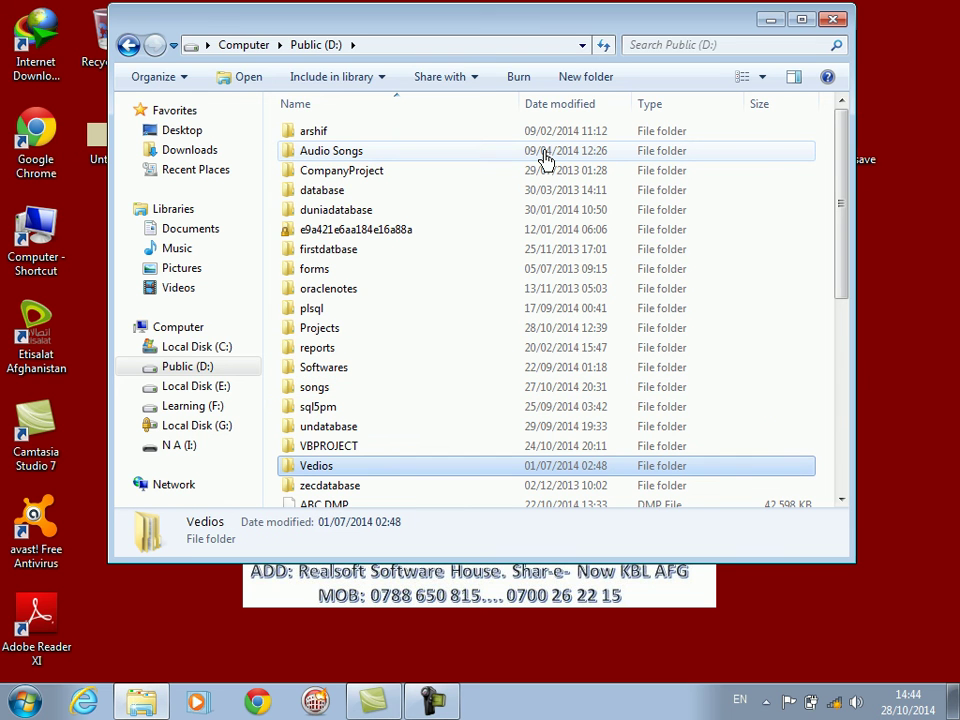
{"action": "key", "text": "Up"}
{"action": "key", "text": "Up"}
{"action": "key", "text": "Up"}
{"action": "key", "text": "Up"}
{"action": "key", "text": "Up"}
{"action": "key", "text": "Up"}
{"action": "key", "text": "Up"}
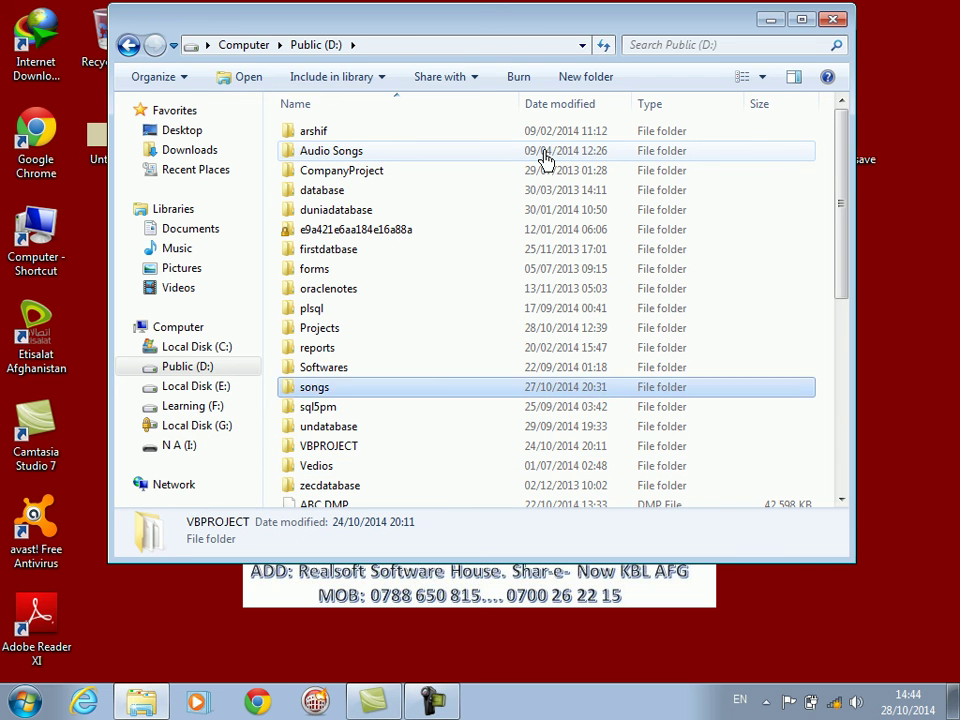
{"action": "key", "text": "Return"}
Step: Find the MiliTahrik database in the Projects folder and open it in Access
{"action": "key", "text": "Down"}
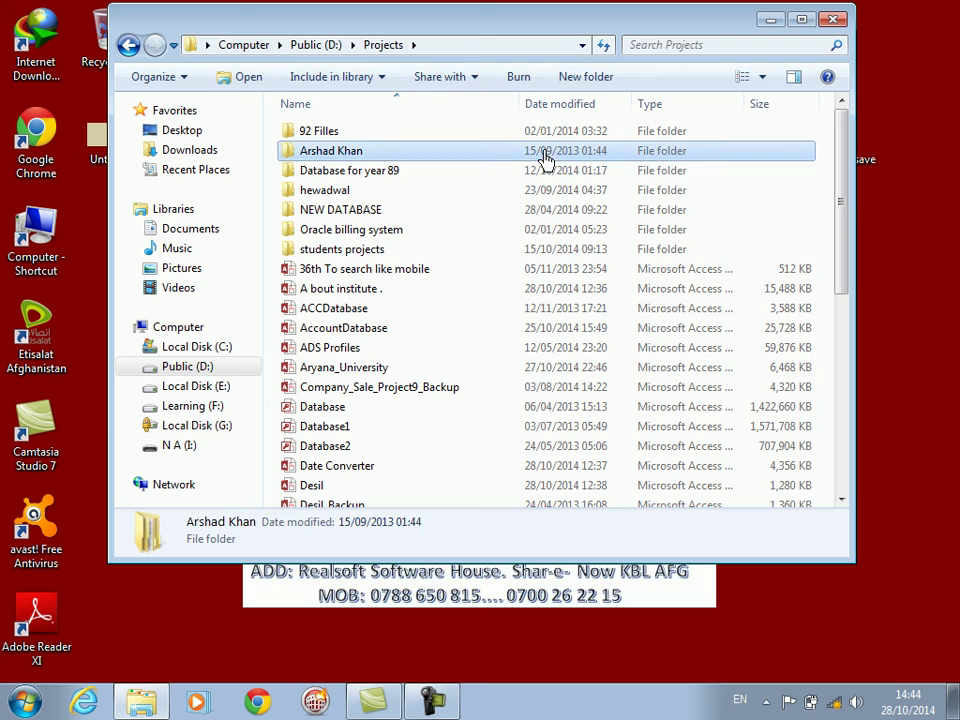
{"action": "key", "text": "Down"}
{"action": "key", "text": "m"}
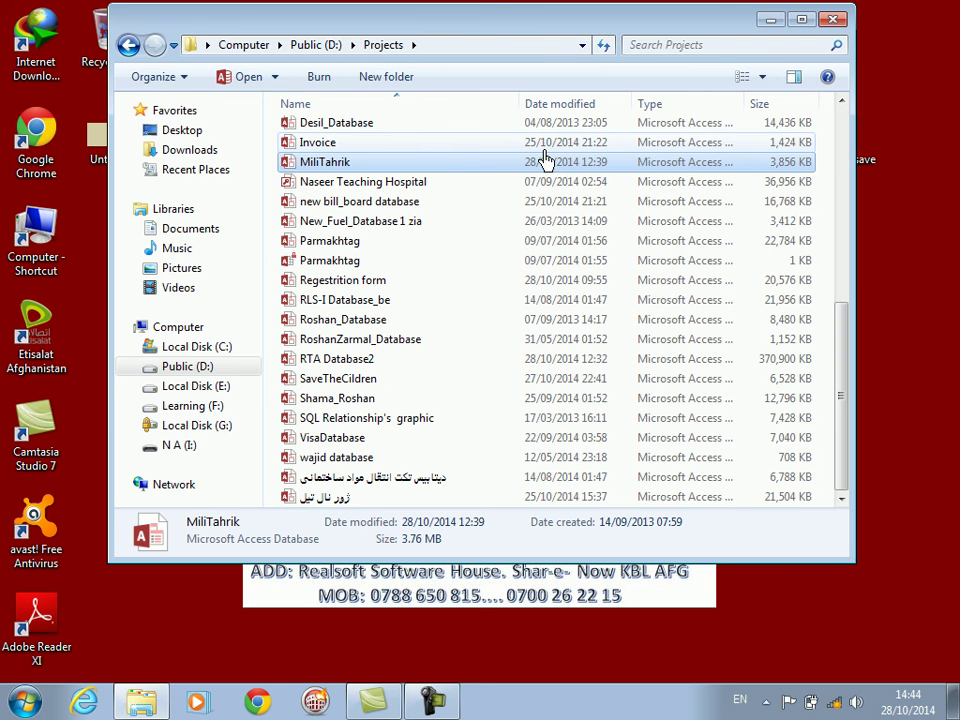
{"action": "double_click", "coordinate": [309, 166]}
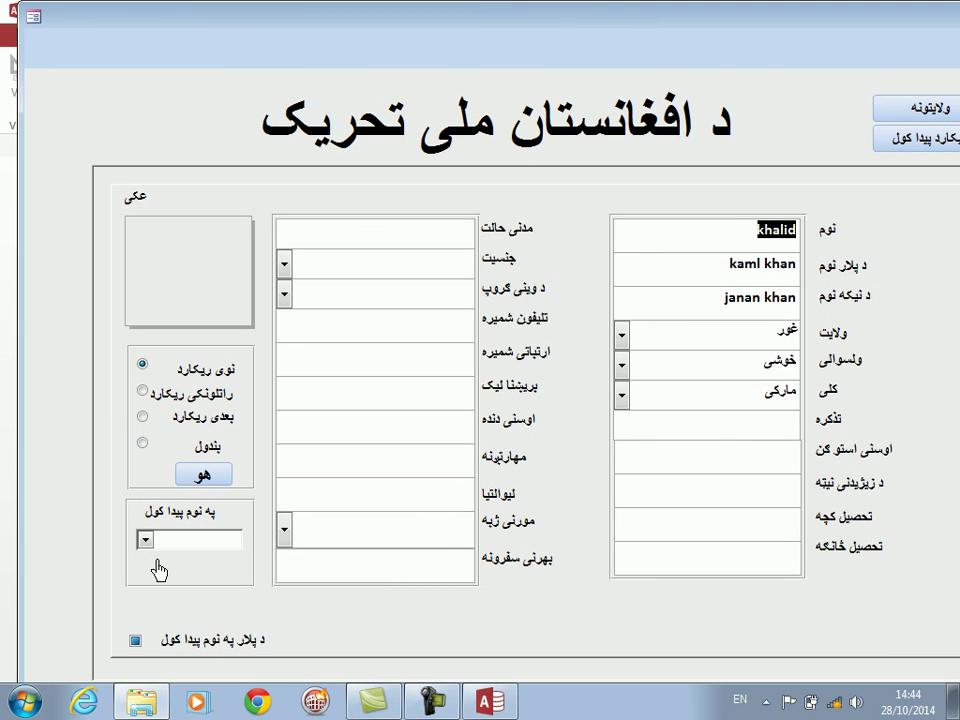
Step: Go to a new record in the main form, browse the Province Information form opened with ولایتونه, and close it
{"action": "left_click", "coordinate": [202, 477]}
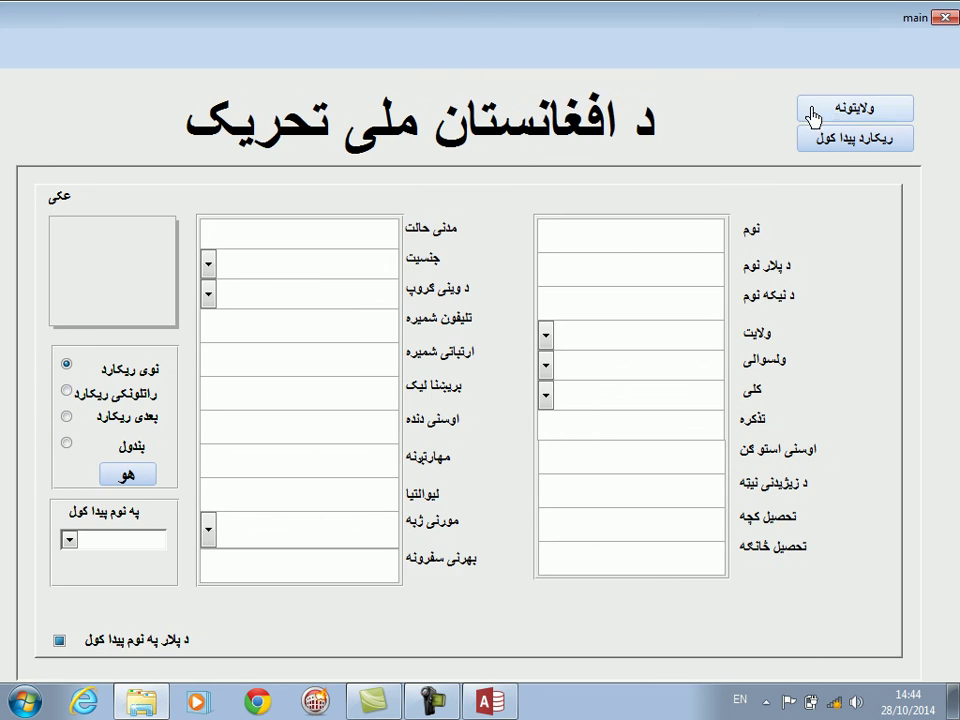
{"action": "left_click", "coordinate": [857, 107]}
{"action": "scroll", "coordinate": [710, 92], "scroll_direction": "up", "scroll_amount": 7}
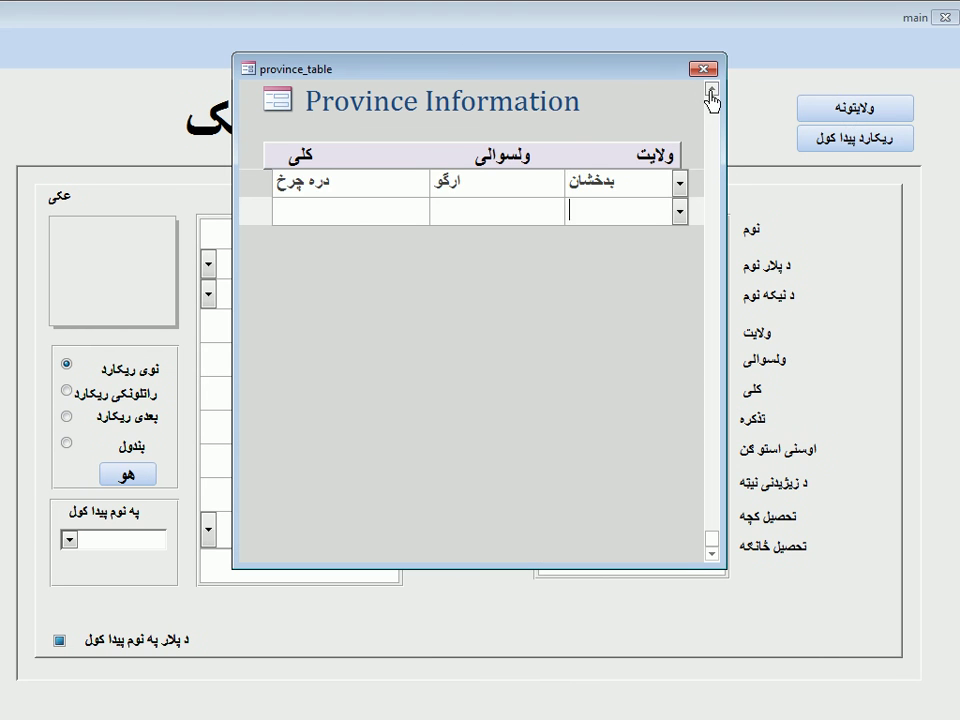
{"action": "scroll", "coordinate": [710, 92], "scroll_direction": "up", "scroll_amount": 10}
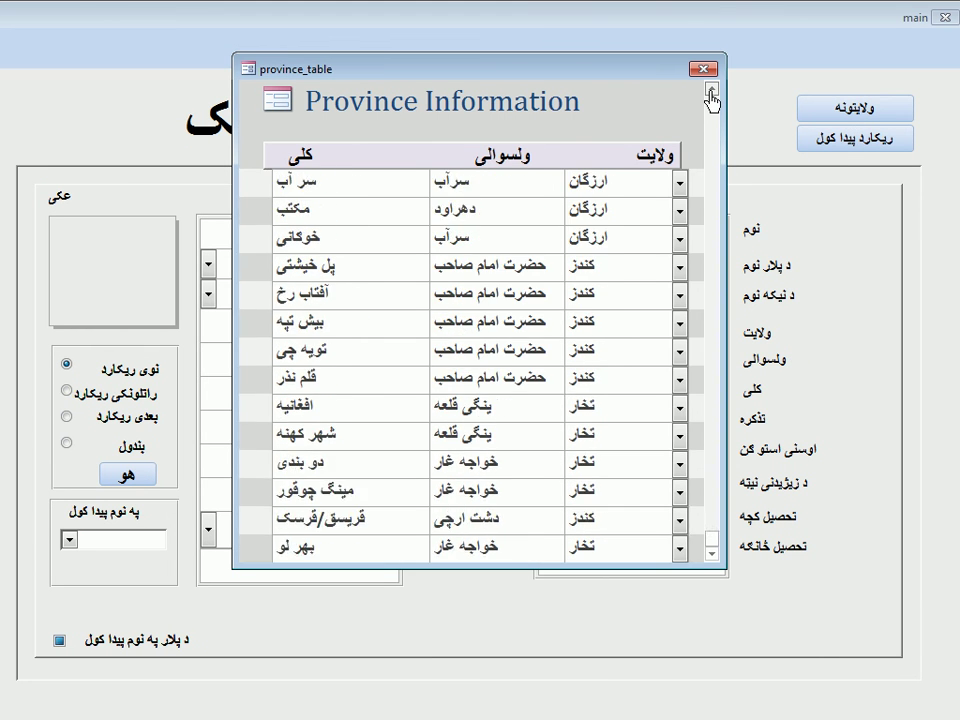
{"action": "scroll", "coordinate": [710, 92], "scroll_direction": "up", "scroll_amount": 10}
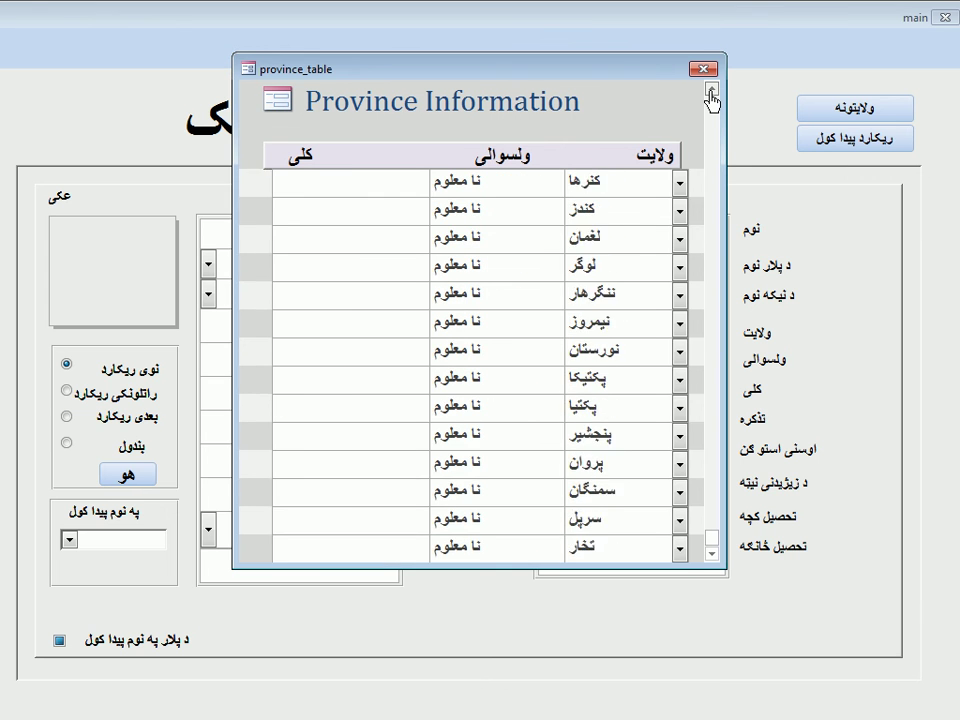
{"action": "scroll", "coordinate": [710, 92], "scroll_direction": "up", "scroll_amount": 10}
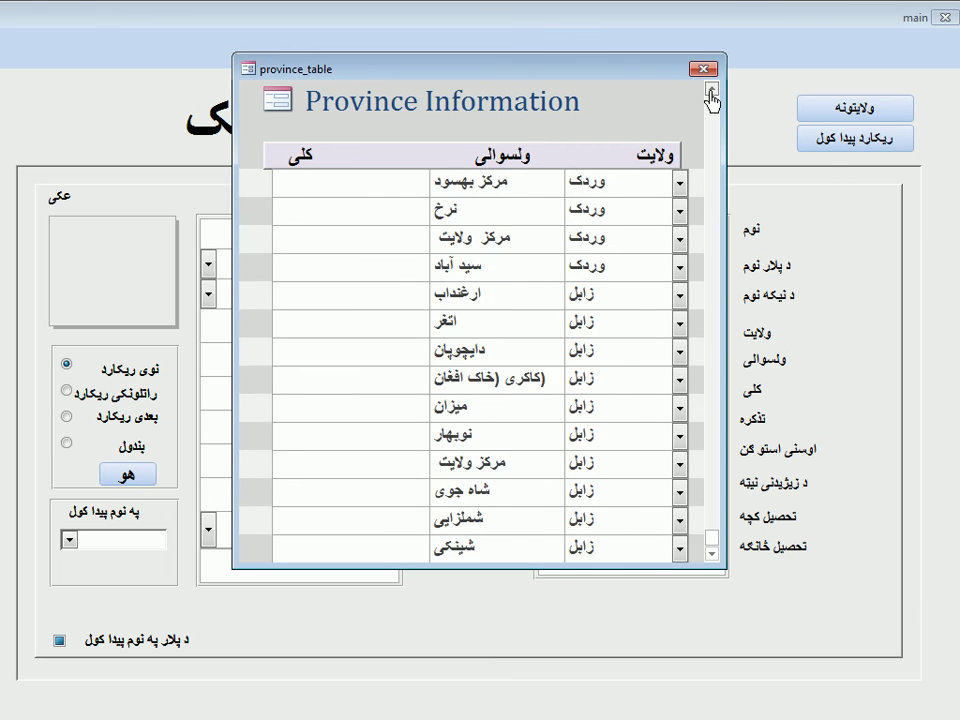
{"action": "left_click", "coordinate": [704, 72]}
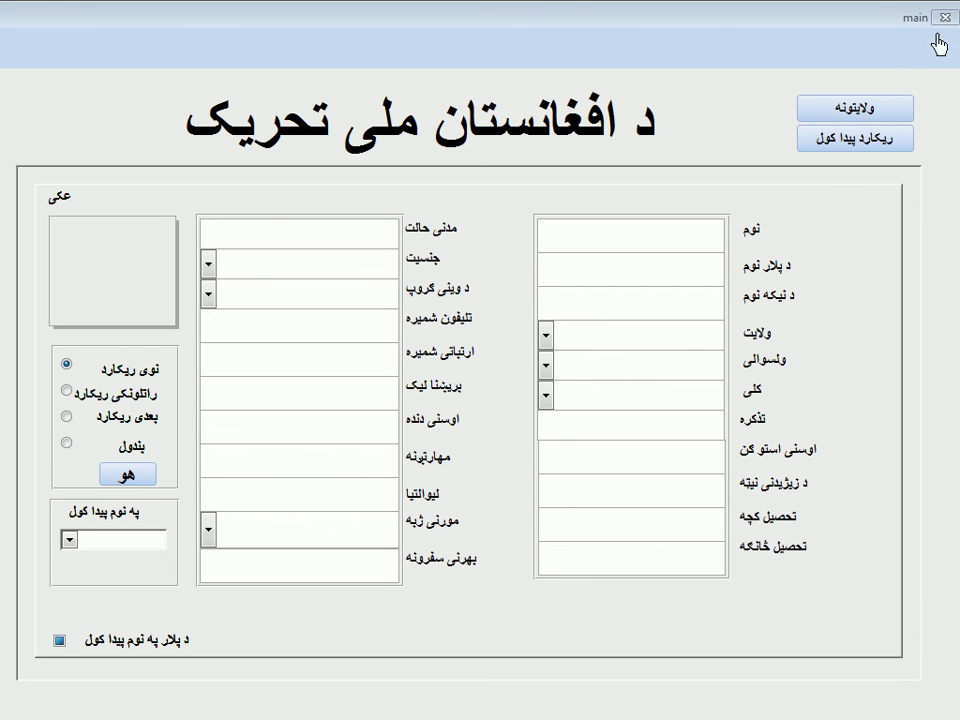
Step: Clear the د پلار په نوم پیدا کول option and close the main form
{"action": "left_click", "coordinate": [59, 641]}
{"action": "left_click", "coordinate": [59, 642]}
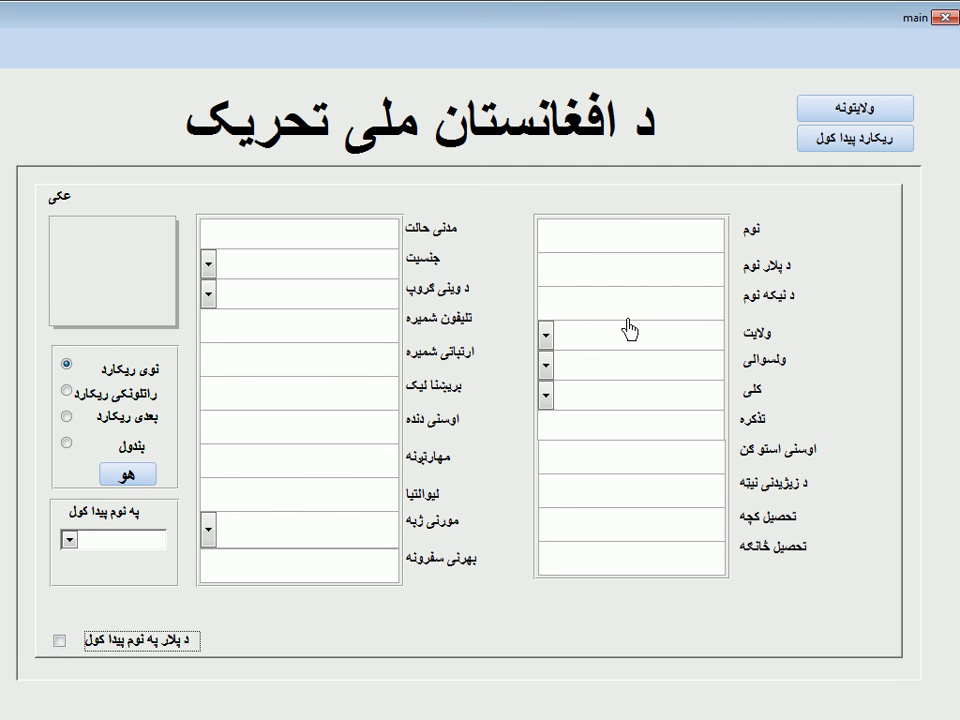
{"action": "left_click", "coordinate": [942, 17]}
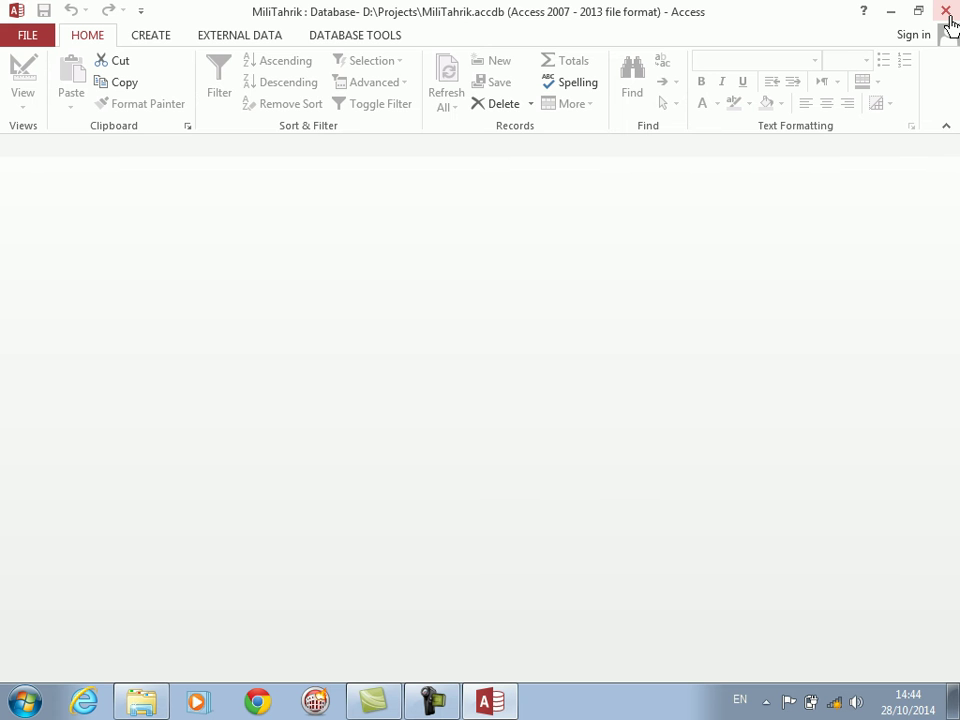